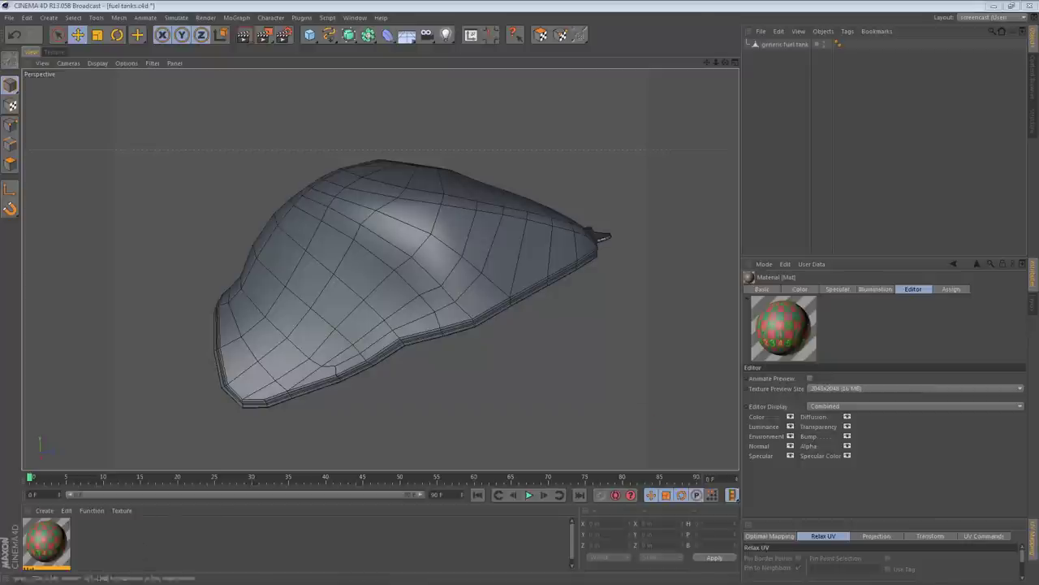
# - Switch to Firefox to view the Suzuki Hayabusa and Honda CBR 600RR texture layouts on TurboSquid, and return to Cinema 4D
pyautogui.hotkey('alt', 'Tab')
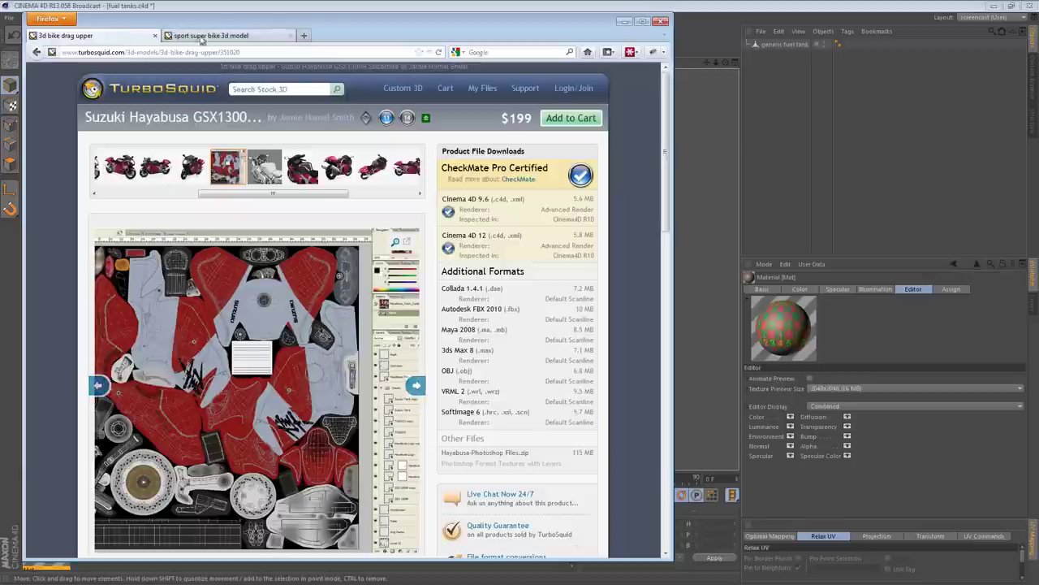
pyautogui.moveTo(221, 22); pyautogui.dragTo(251, 37)
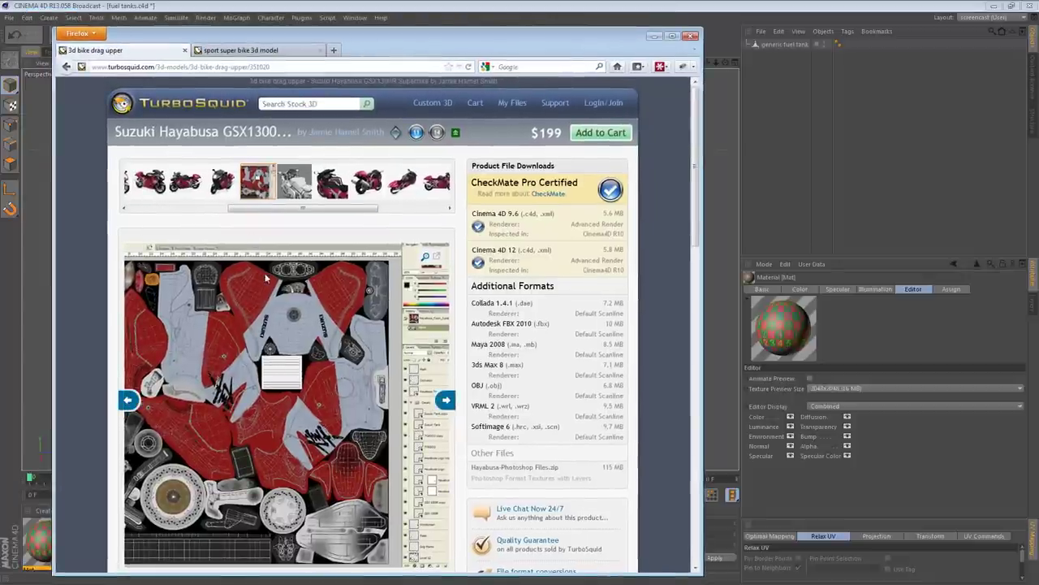
pyautogui.hotkey('ctrl', 'Tab')
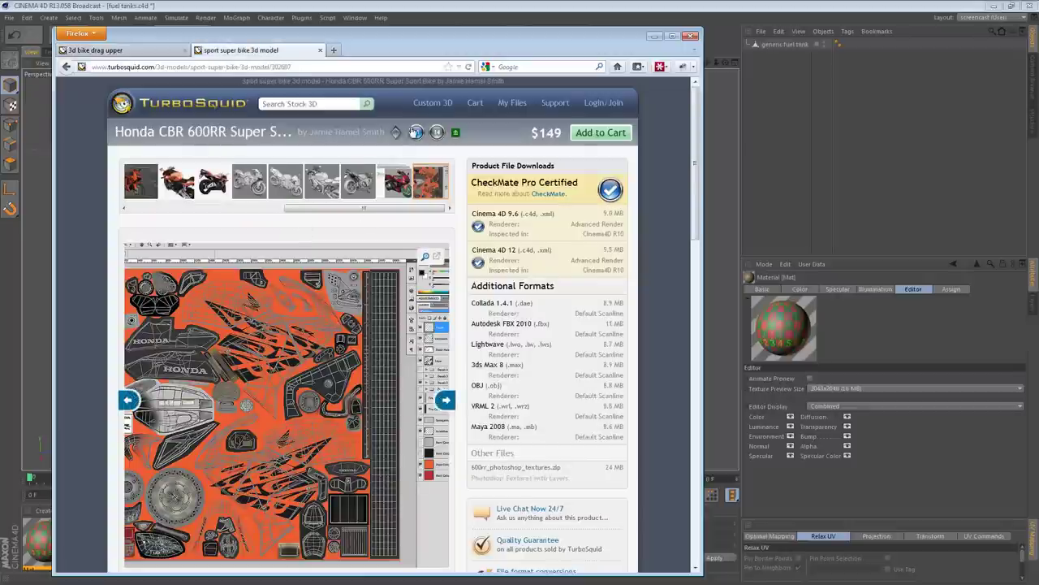
pyautogui.click(745, 222)
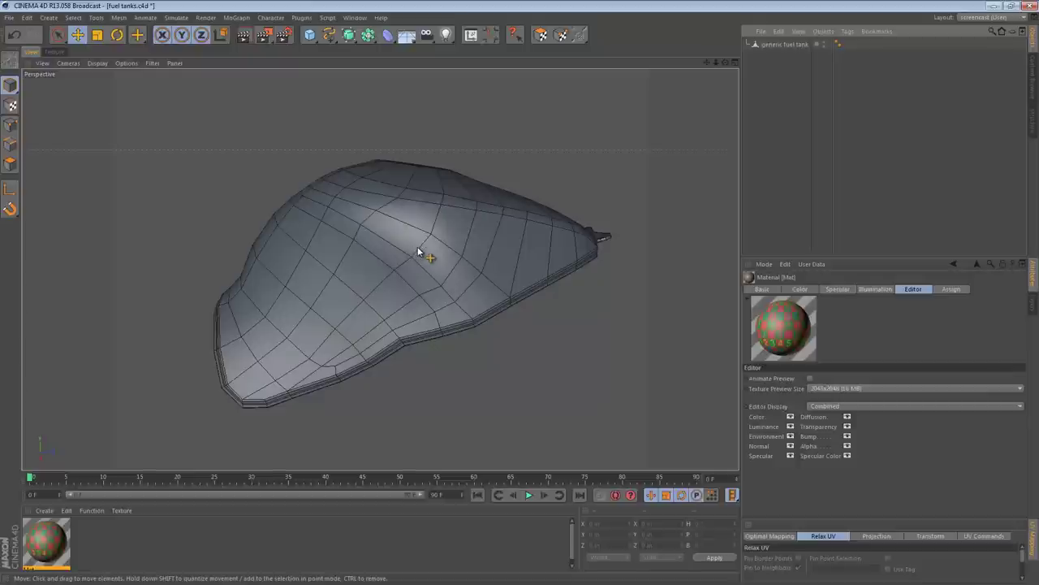
# - Apply the numbered checker material Mat to the generic fuel tank and show the material's Color settings
pyautogui.moveTo(41, 544); pyautogui.dragTo(279, 453)
pyautogui.moveTo(248, 312); pyautogui.dragTo(424, 304)
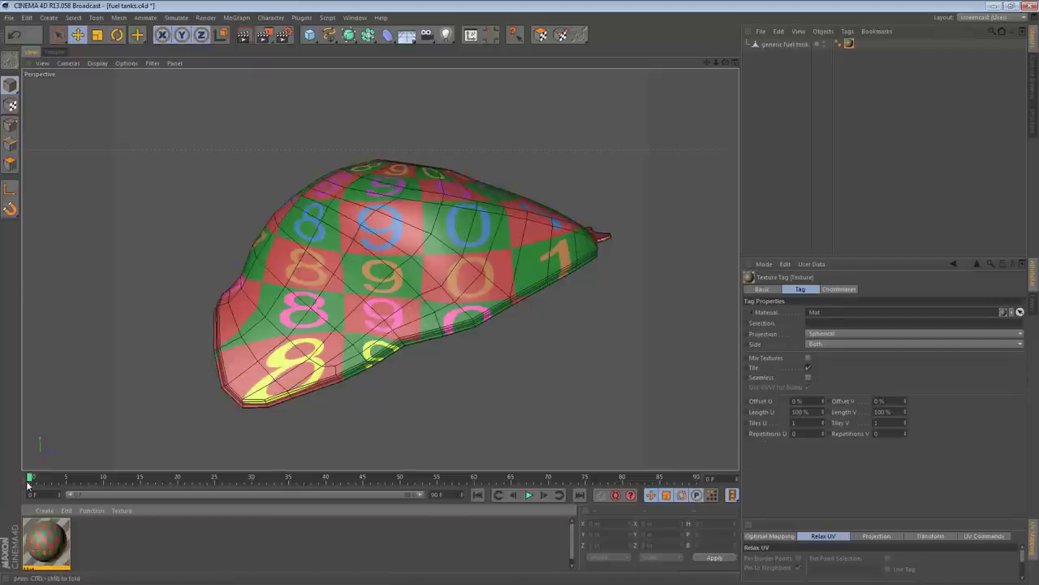
pyautogui.click(63, 542)
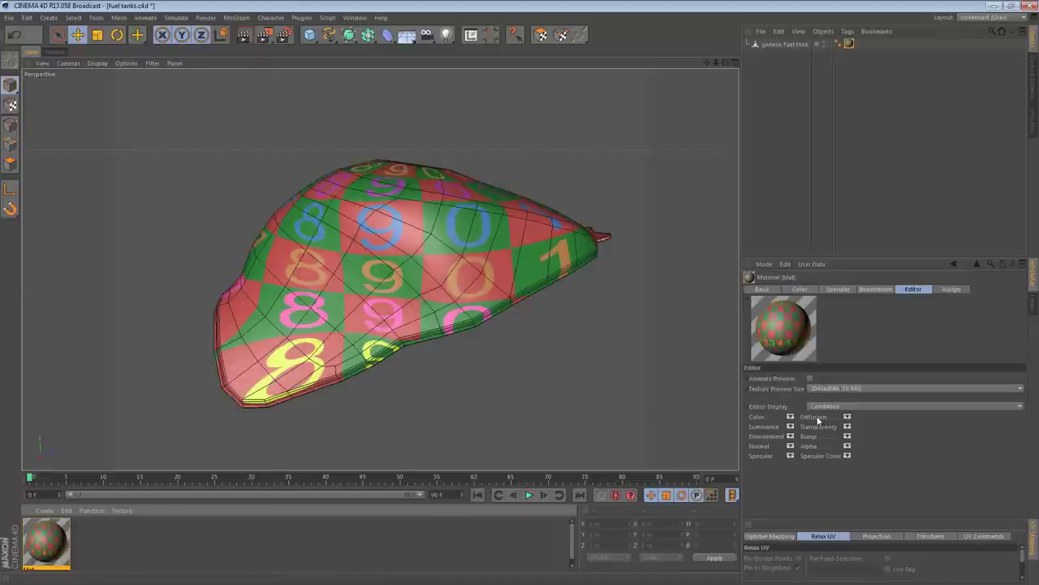
pyautogui.click(804, 289)
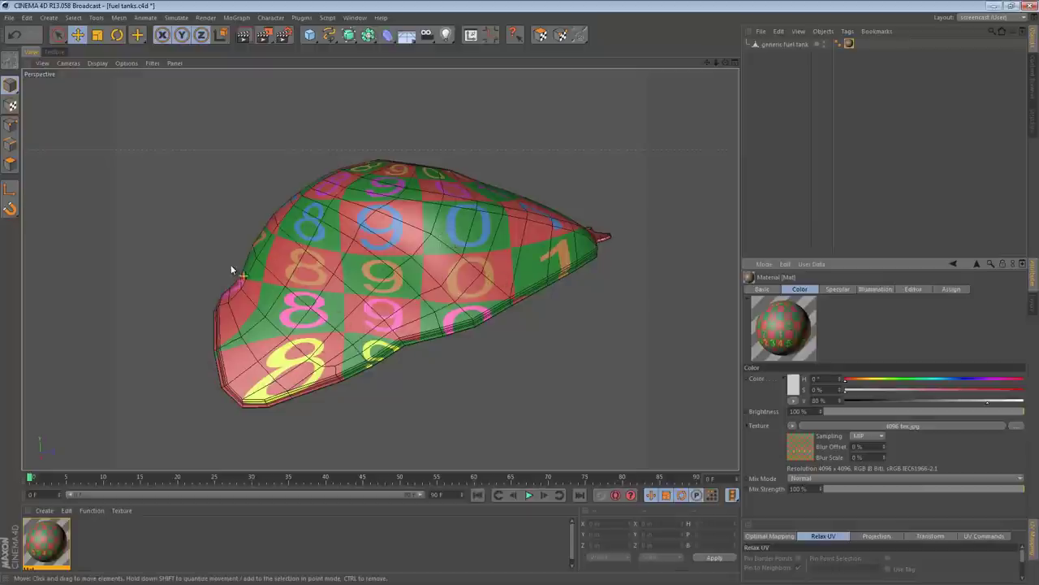
pyautogui.keyDown('alt'); pyautogui.moveTo(296, 325); pyautogui.dragTo(474, 247); pyautogui.keyUp('alt')
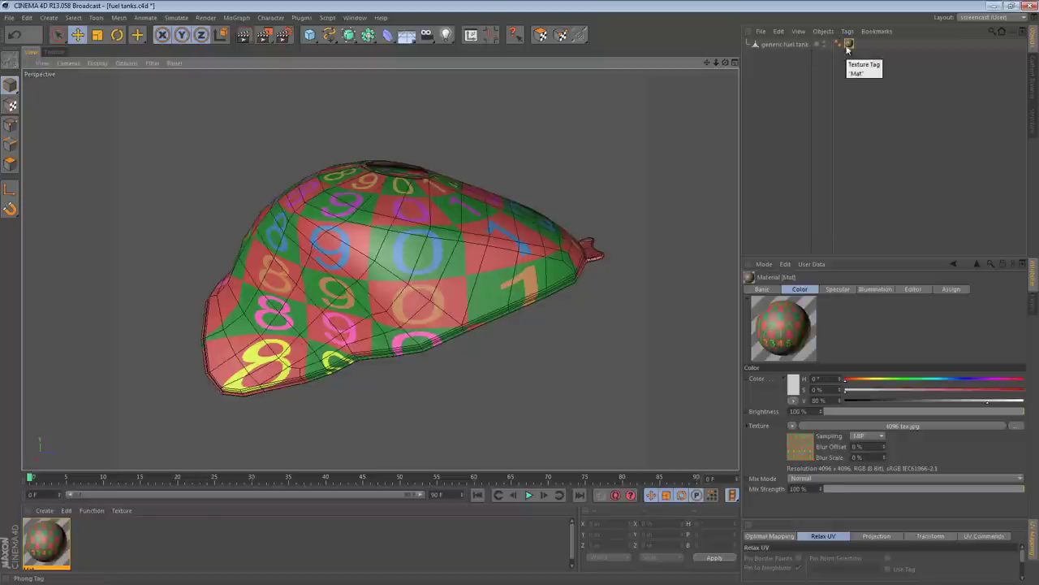
# - In texture mode, shrink the fuel tank's spherical texture projection to roughly the tank's size and reposition it
pyautogui.click(849, 43)
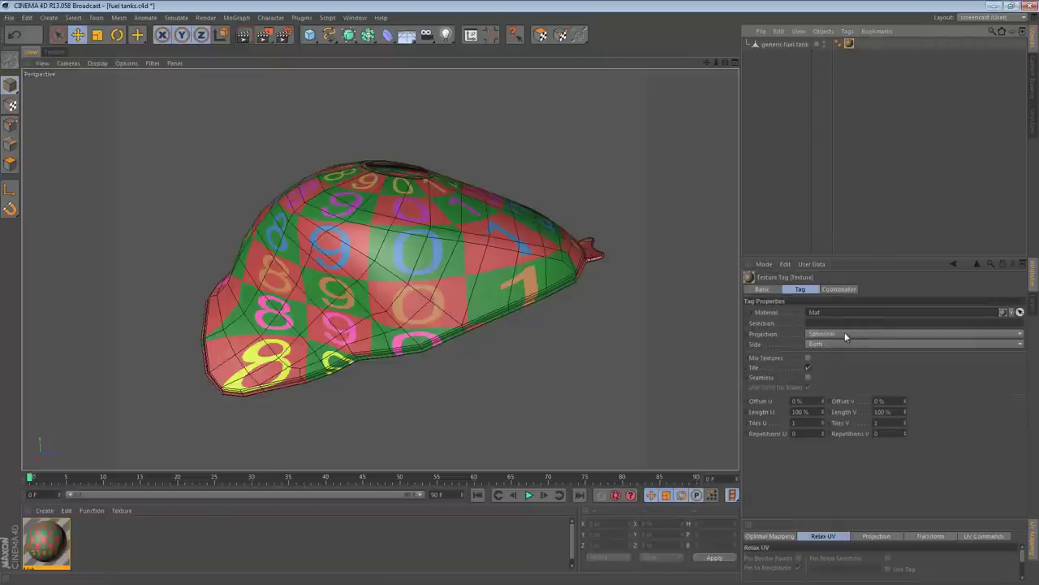
pyautogui.click(11, 104)
pyautogui.click(525, 231)
pyautogui.keyDown('alt'); pyautogui.moveTo(517, 233); pyautogui.dragTo(494, 245, button='right'); pyautogui.keyUp('alt')
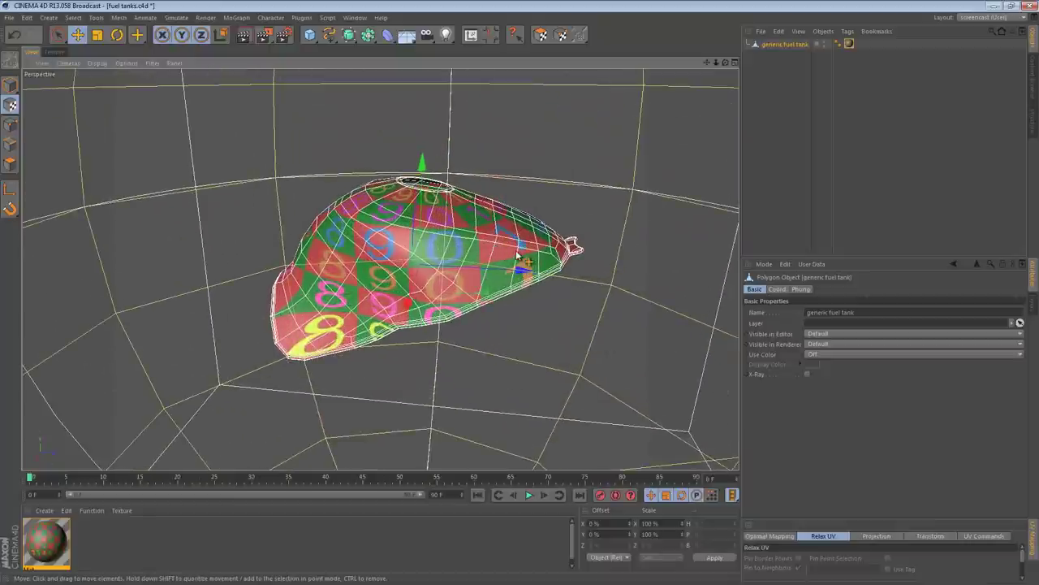
pyautogui.press('t')
pyautogui.moveTo(509, 217); pyautogui.dragTo(167, 314)
pyautogui.keyDown('alt'); pyautogui.moveTo(512, 264); pyautogui.dragTo(541, 304); pyautogui.keyUp('alt')
pyautogui.press('e')
pyautogui.moveTo(528, 259); pyautogui.dragTo(504, 173)
# - Display the fuel tank's UV mesh in the texture view, and go back to the perspective view to compare the spherical projection
pyautogui.click(53, 51)
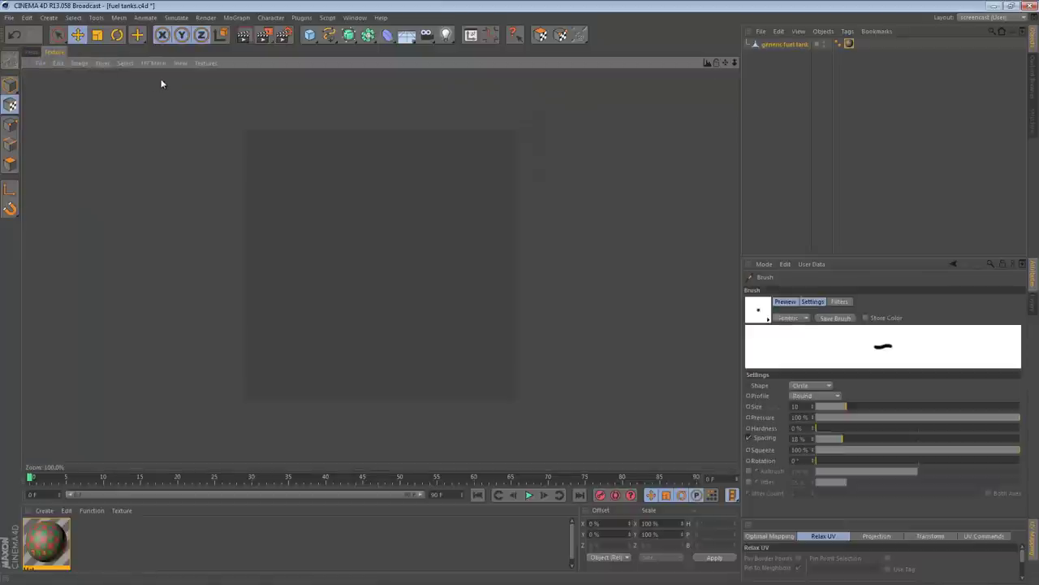
pyautogui.click(156, 79)
pyautogui.scroll(5, 521, 316)
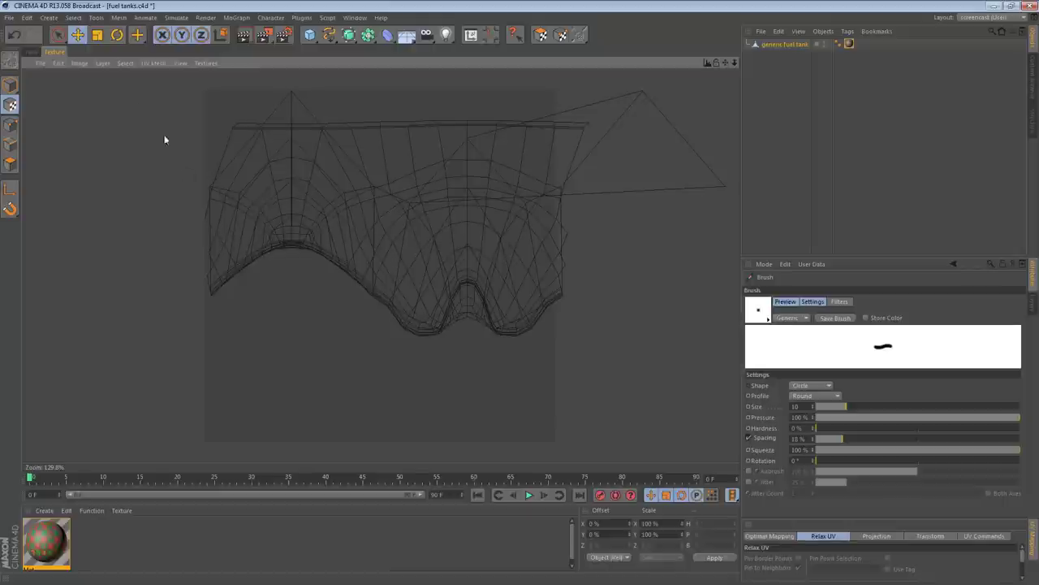
pyautogui.click(33, 52)
pyautogui.keyDown('alt'); pyautogui.moveTo(411, 257); pyautogui.dragTo(335, 327); pyautogui.keyUp('alt')
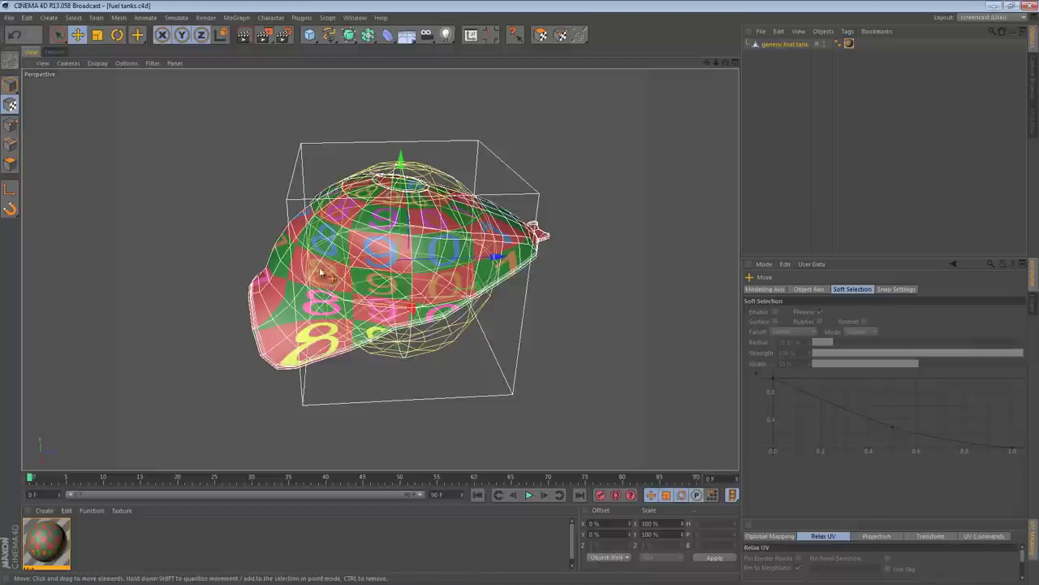
pyautogui.keyDown('alt'); pyautogui.moveTo(443, 302); pyautogui.dragTo(430, 236); pyautogui.keyUp('alt')
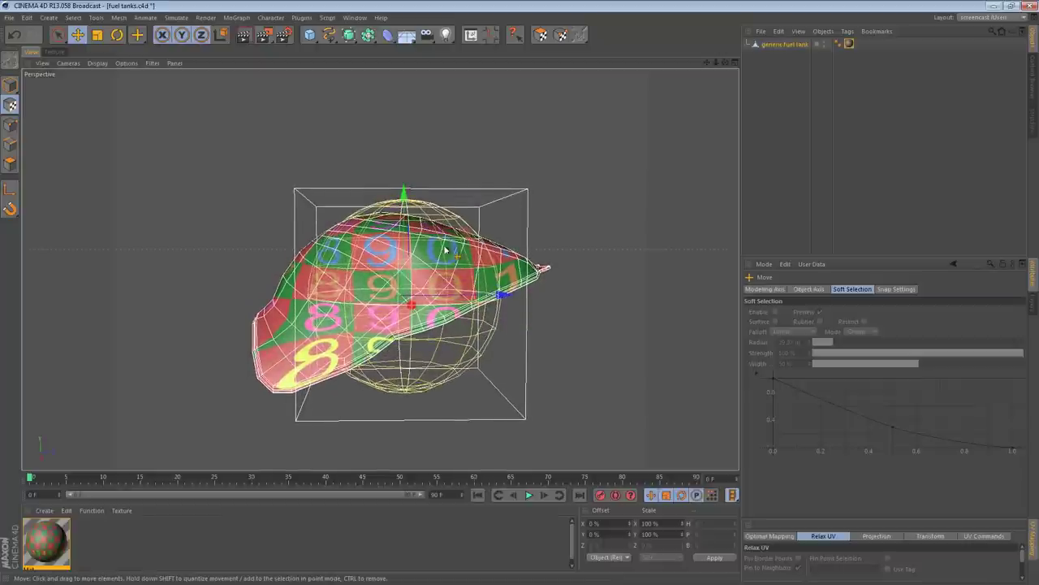
# - Return to model mode and examine the checker pattern on the fuel tank's underside, inner surface and rim
pyautogui.click(11, 84)
pyautogui.keyDown('alt'); pyautogui.moveTo(391, 258); pyautogui.dragTo(433, 246); pyautogui.keyUp('alt')
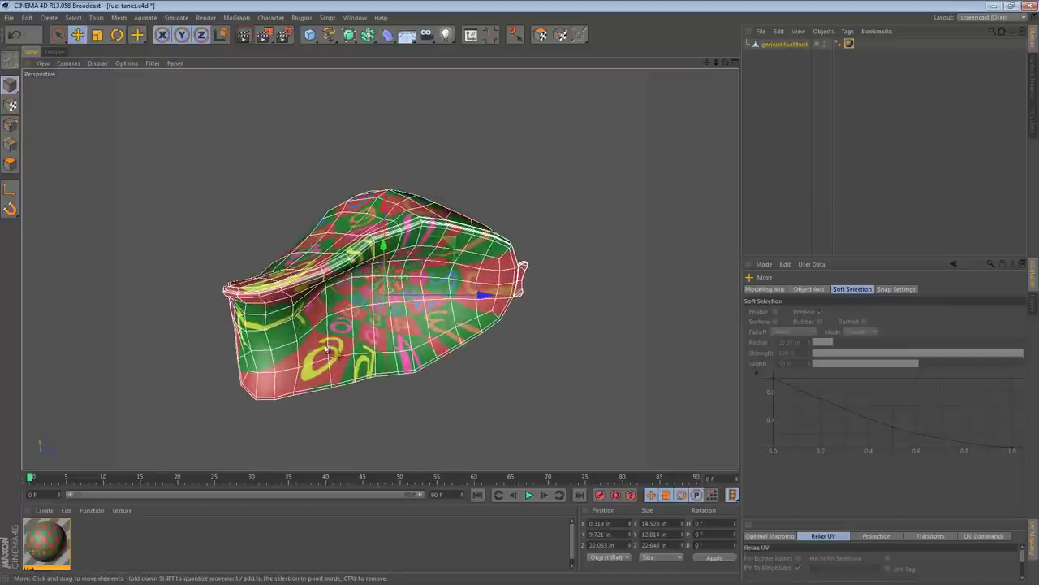
pyautogui.keyDown('alt'); pyautogui.moveTo(422, 257); pyautogui.dragTo(393, 313); pyautogui.keyUp('alt')
pyautogui.keyDown('alt'); pyautogui.moveTo(391, 163); pyautogui.dragTo(542, 172, button='right'); pyautogui.keyUp('alt')
pyautogui.keyDown('alt'); pyautogui.moveTo(543, 172); pyautogui.dragTo(585, 239); pyautogui.keyUp('alt')
pyautogui.keyDown('alt'); pyautogui.moveTo(585, 239); pyautogui.dragTo(437, 254, button='right'); pyautogui.keyUp('alt')
pyautogui.keyDown('alt'); pyautogui.moveTo(520, 294); pyautogui.dragTo(441, 276, button='middle'); pyautogui.keyUp('alt')
pyautogui.keyDown('alt'); pyautogui.moveTo(422, 275); pyautogui.dragTo(478, 254); pyautogui.keyUp('alt')
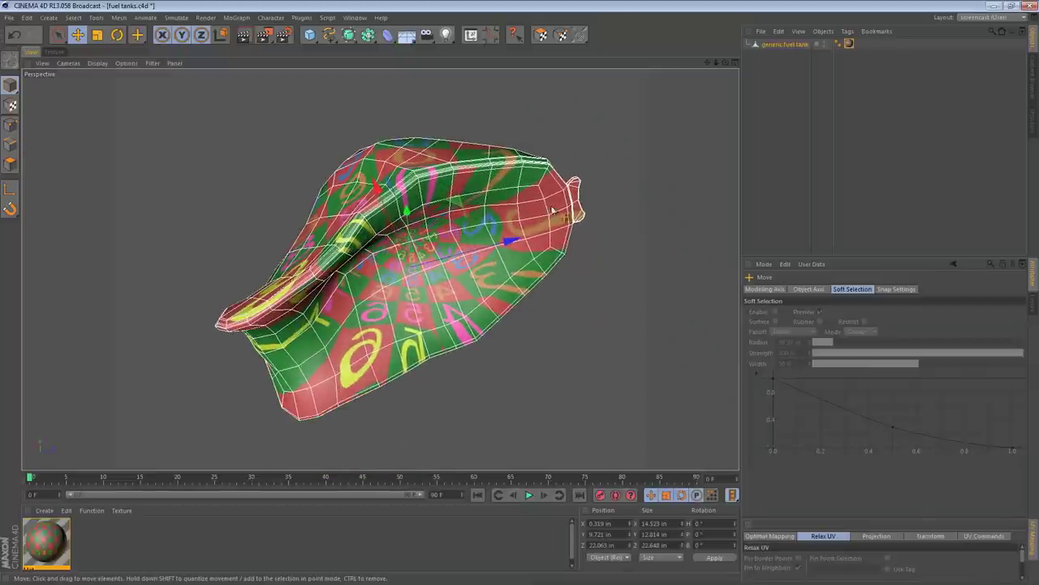
pyautogui.keyDown('alt'); pyautogui.moveTo(506, 209); pyautogui.dragTo(480, 341); pyautogui.keyUp('alt')
pyautogui.keyDown('alt'); pyautogui.moveTo(533, 231); pyautogui.dragTo(417, 259, button='middle'); pyautogui.keyUp('alt')
pyautogui.keyDown('alt'); pyautogui.moveTo(429, 230); pyautogui.dragTo(570, 233, button='right'); pyautogui.keyUp('alt')
pyautogui.moveTo(526, 258)
pyautogui.keyDown('alt'); pyautogui.mouseDown()
pyautogui.moveTo(499, 211)
pyautogui.moveTo(496, 163)
pyautogui.moveTo(482, 203)
pyautogui.moveTo(473, 348)
pyautogui.moveTo(455, 320)
pyautogui.moveTo(397, 309)
pyautogui.moveTo(473, 246)
pyautogui.moveTo(574, 229)
pyautogui.moveTo(578, 220)
pyautogui.moveTo(462, 244)
pyautogui.moveTo(545, 135)
pyautogui.moveTo(506, 277)
pyautogui.moveTo(520, 262)
pyautogui.mouseUp(); pyautogui.keyUp('alt')
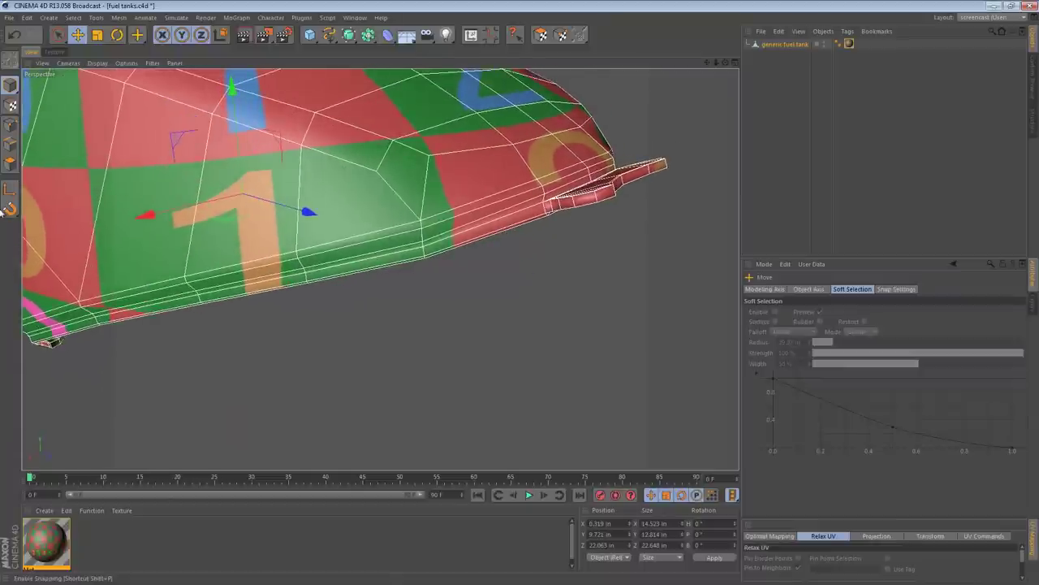
# - Loop-select the polygons running around the lower rim of the fuel tank
pyautogui.click(557, 227)
pyautogui.press('u')
pyautogui.press('l')
pyautogui.click(423, 254)
pyautogui.keyDown('alt'); pyautogui.moveTo(423, 254); pyautogui.dragTo(400, 204); pyautogui.keyUp('alt')
# - Fill the rim selection inward so that all polygons of the tank's underside are selected
pyautogui.press('u')
pyautogui.press('f')
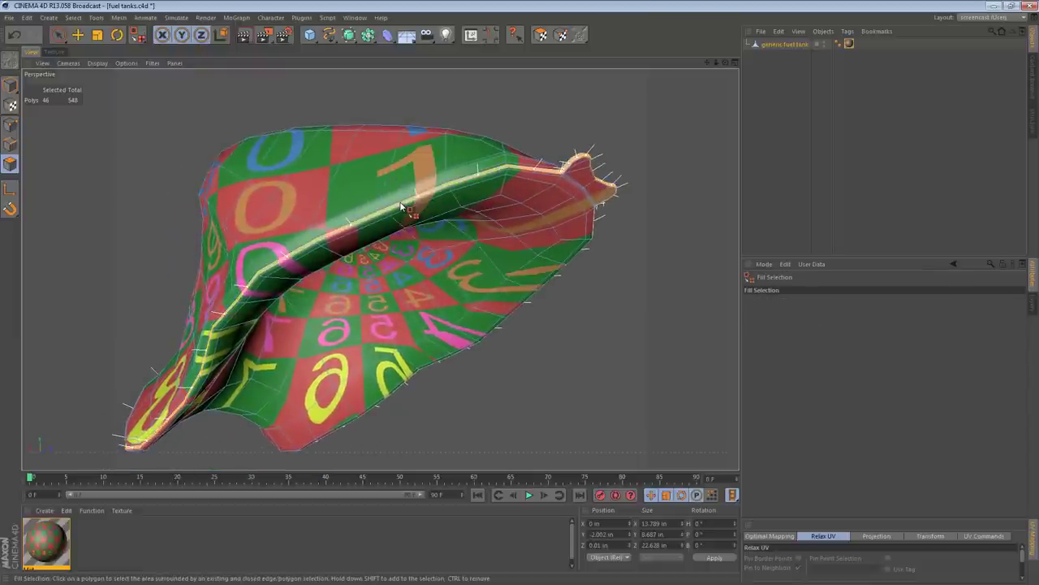
pyautogui.click(485, 243)
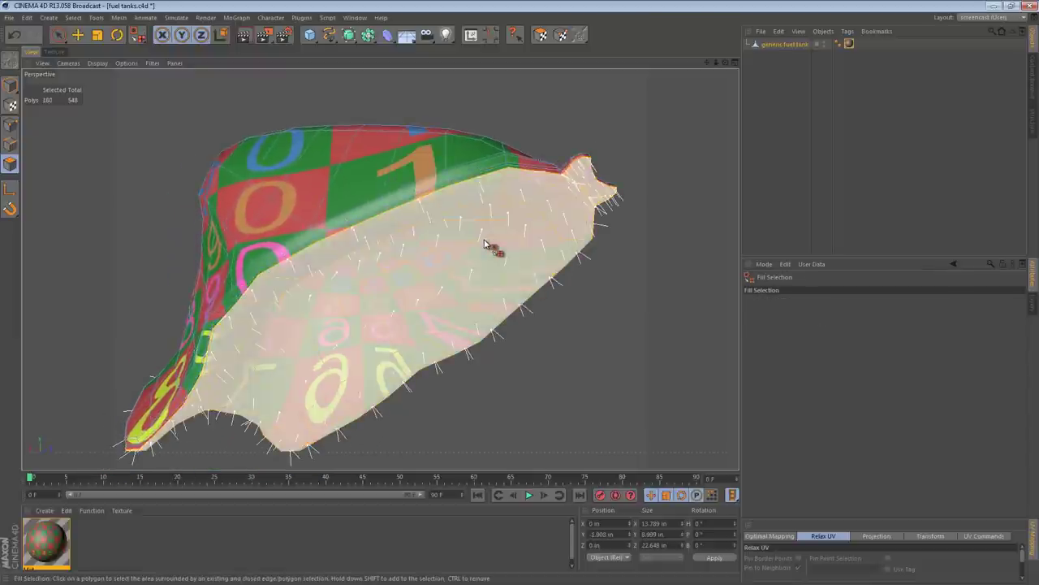
pyautogui.keyDown('alt'); pyautogui.moveTo(492, 244); pyautogui.dragTo(404, 260, button='right'); pyautogui.keyUp('alt')
pyautogui.keyDown('alt'); pyautogui.moveTo(366, 279); pyautogui.dragTo(483, 191); pyautogui.keyUp('alt')
pyautogui.scroll(3, 510, 248)
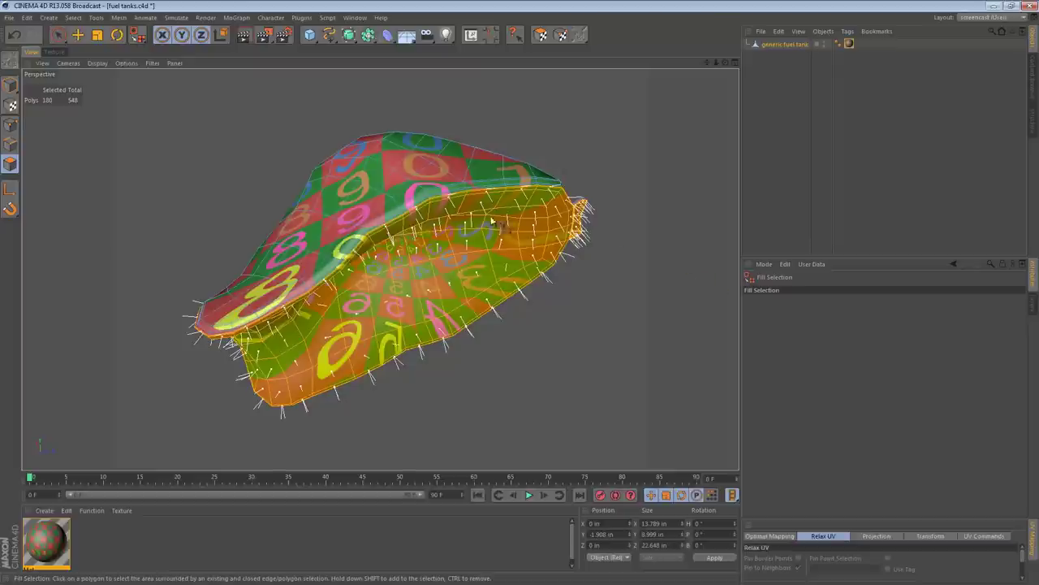
# - Set the projection of the fuel tank's texture tag to Flat
pyautogui.click(848, 43)
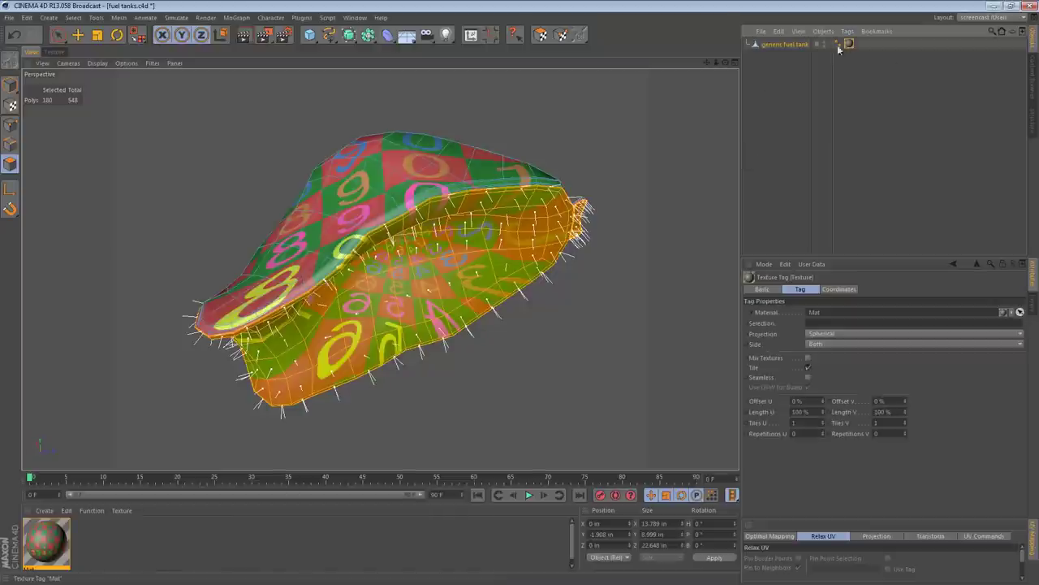
pyautogui.click(845, 334)
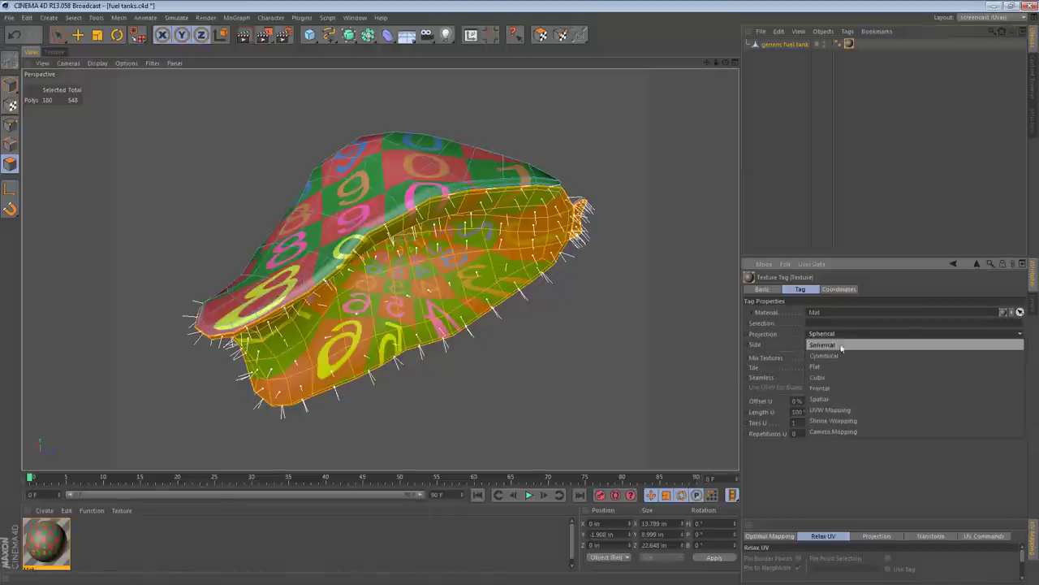
pyautogui.click(837, 366)
pyautogui.click(286, 311)
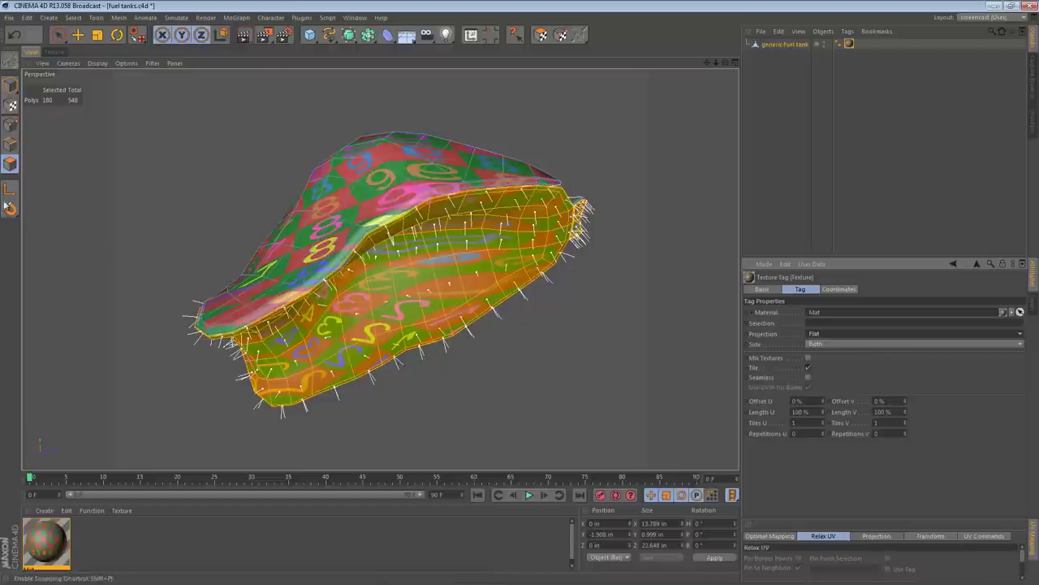
# - Rotate the flat texture projection in texture mode so that it lies parallel to the tank's underside
pyautogui.click(10, 105)
pyautogui.press('r')
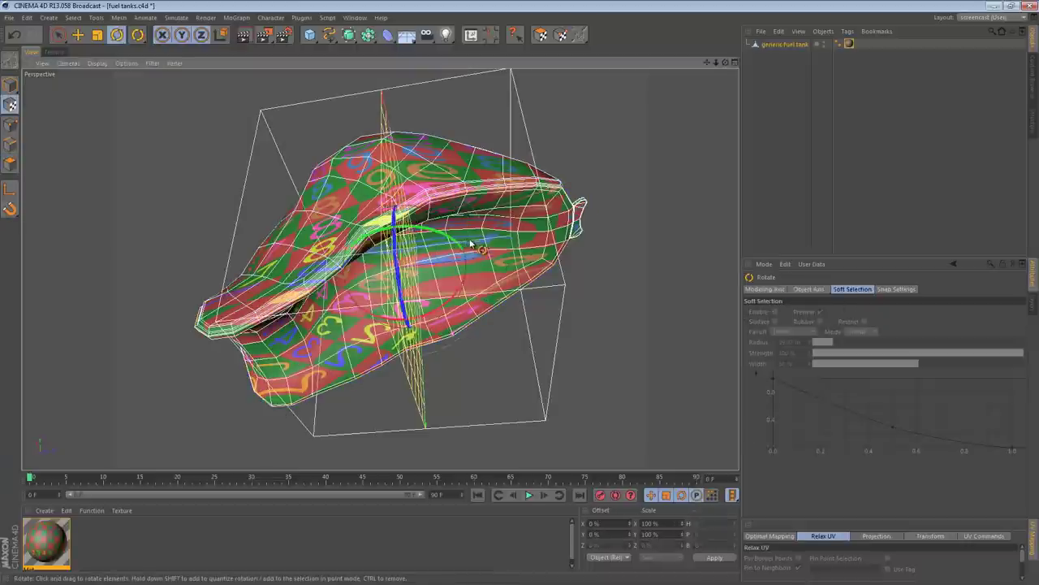
pyautogui.moveTo(471, 293); pyautogui.dragTo(393, 323)
pyautogui.keyDown('alt'); pyautogui.moveTo(400, 227); pyautogui.dragTo(440, 357); pyautogui.keyUp('alt')
pyautogui.press('e')
pyautogui.keyDown('alt'); pyautogui.moveTo(395, 213); pyautogui.dragTo(488, 203); pyautogui.keyUp('alt')
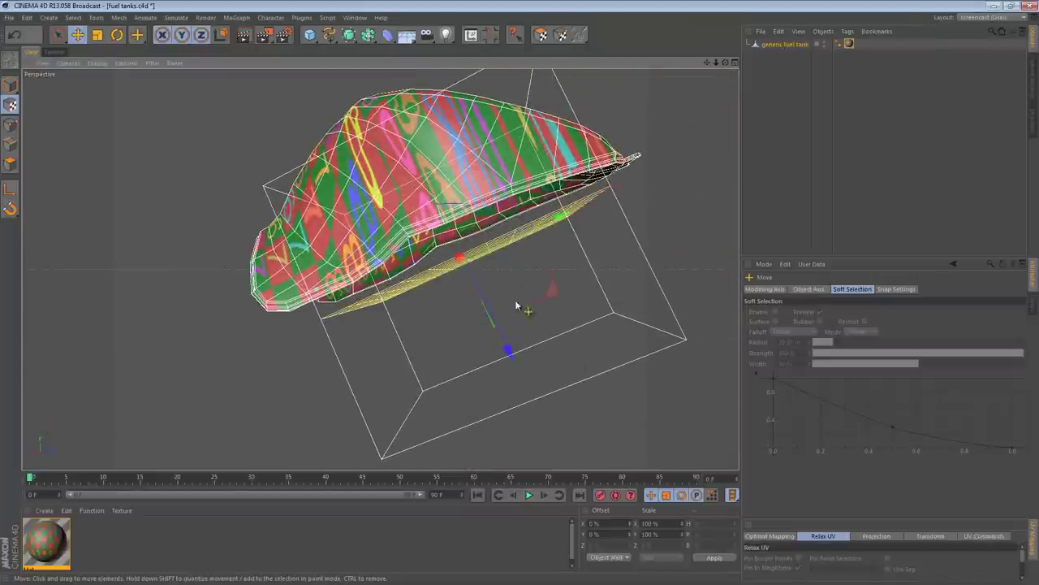
pyautogui.keyDown('alt'); pyautogui.moveTo(524, 200); pyautogui.dragTo(490, 165); pyautogui.keyUp('alt')
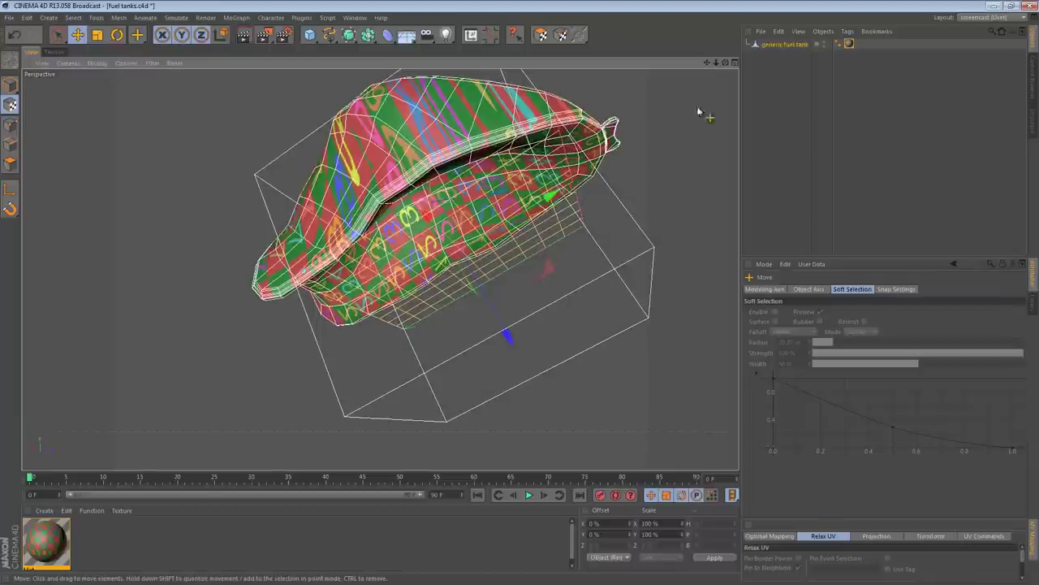
# - Assign UVW coordinates to the fuel tank from the texture tag's flat projection
pyautogui.click(850, 43)
pyautogui.click(847, 31)
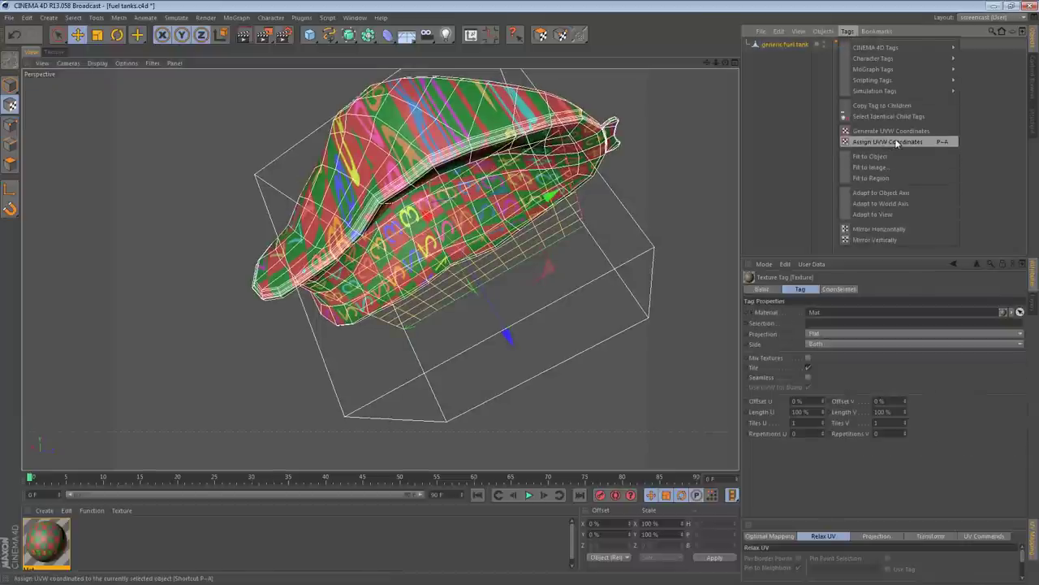
pyautogui.click(897, 142)
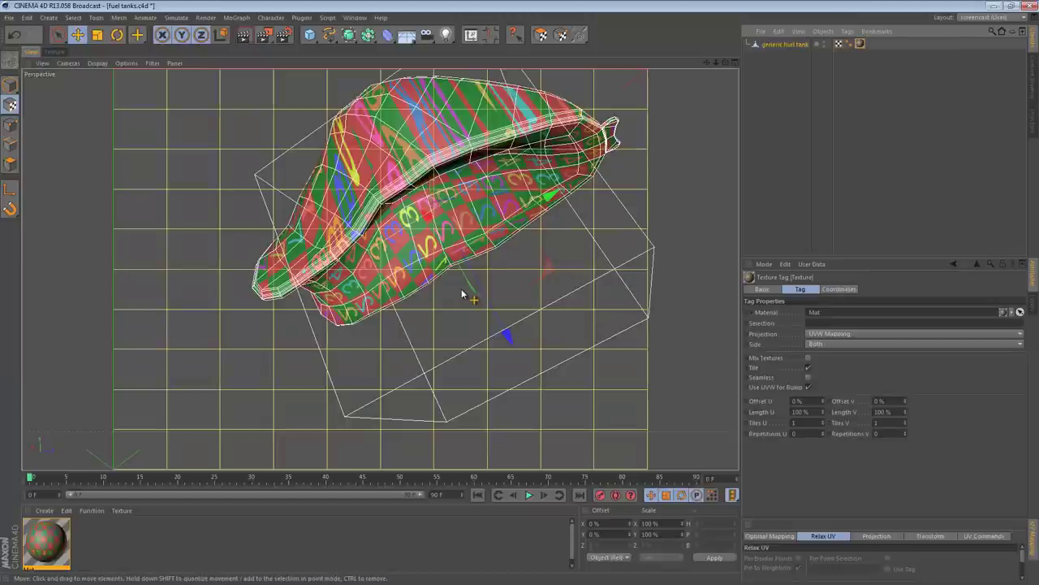
# - Show the new UV mesh in the texture view with the underside's UV polygons active
pyautogui.click(60, 51)
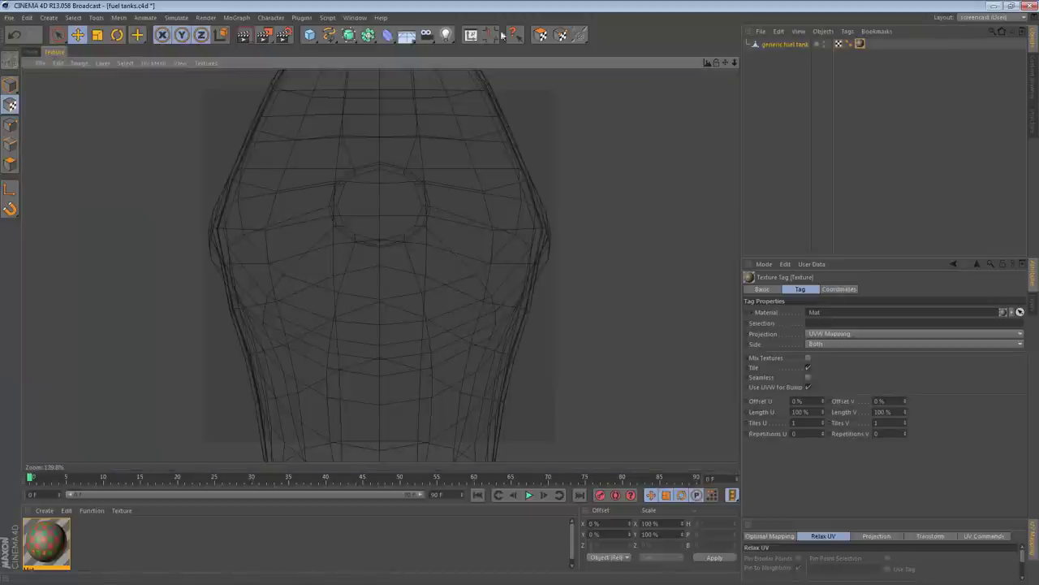
pyautogui.click(541, 34)
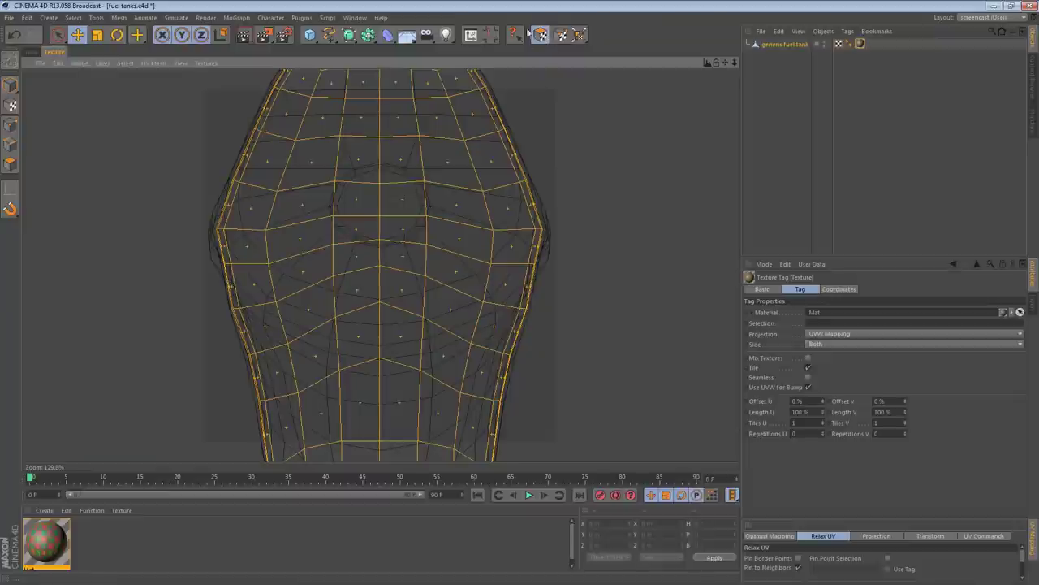
pyautogui.scroll(-5, 517, 318)
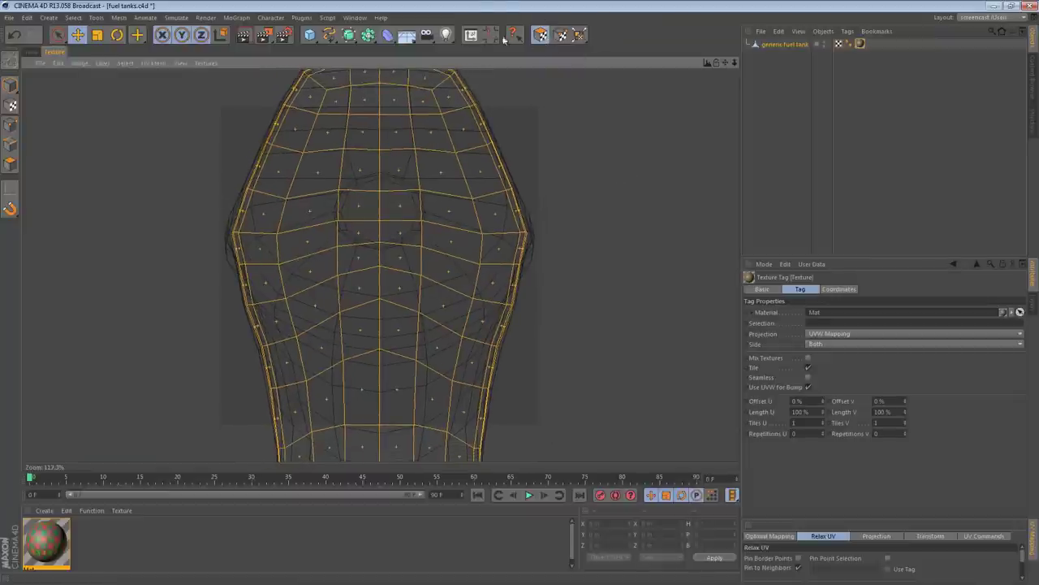
# - Switch to the BP UV Edit layout, fit the whole UV mesh in its view, and activate polygon mode
pyautogui.click(986, 17)
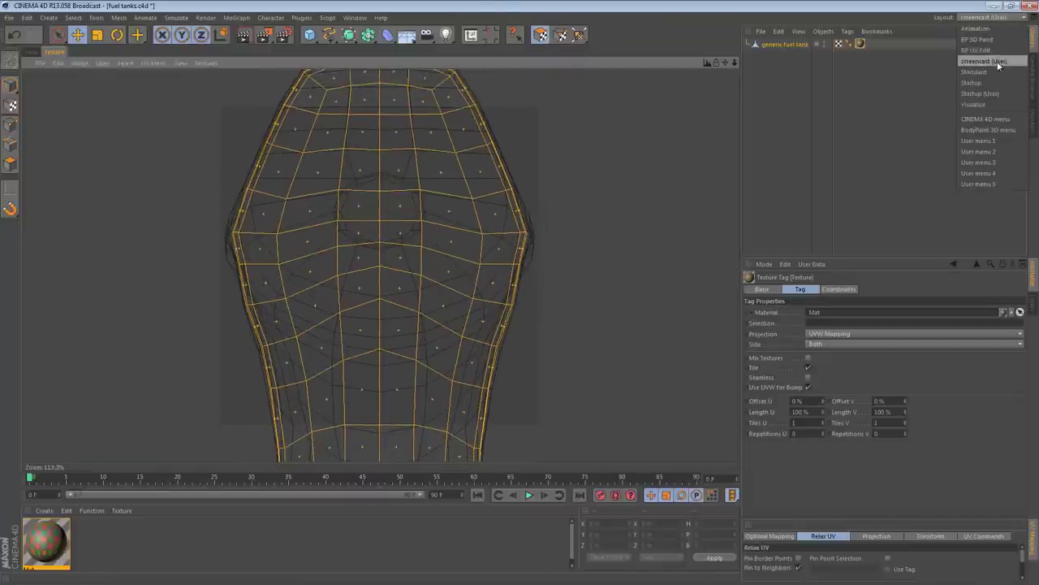
pyautogui.click(997, 50)
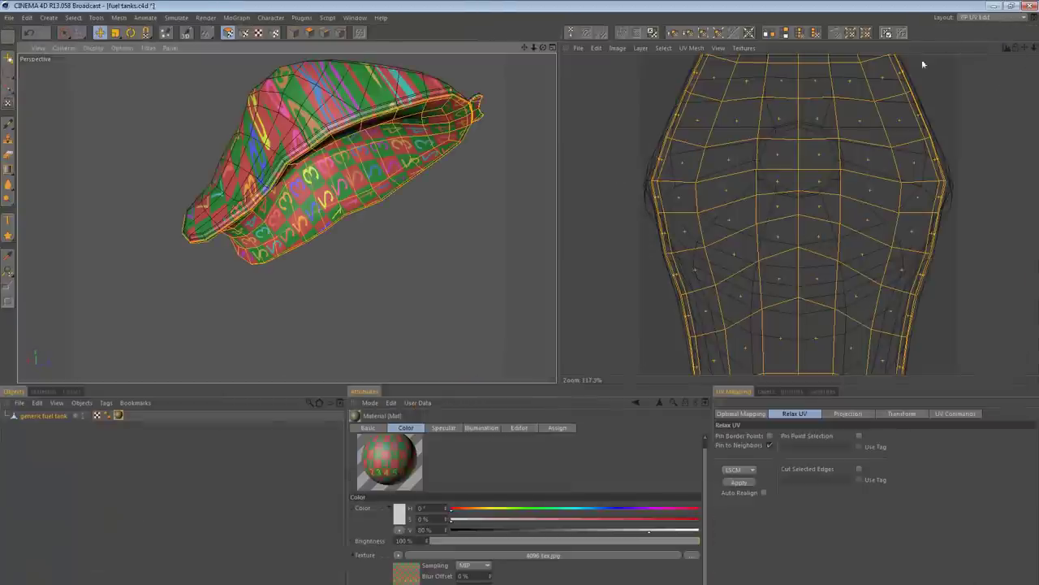
pyautogui.scroll(-5, 854, 174)
pyautogui.scroll(-2, 844, 171)
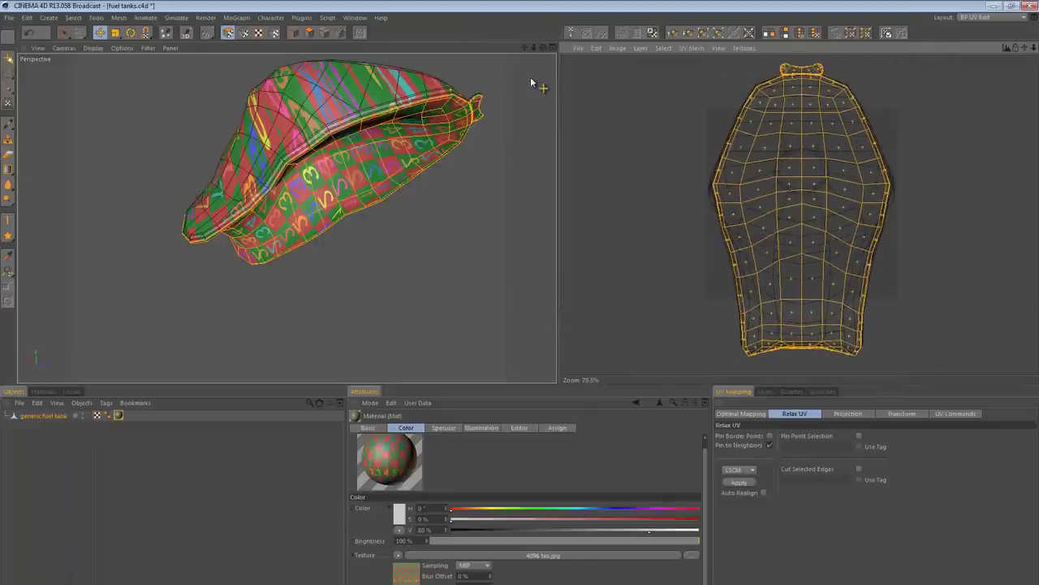
pyautogui.click(308, 34)
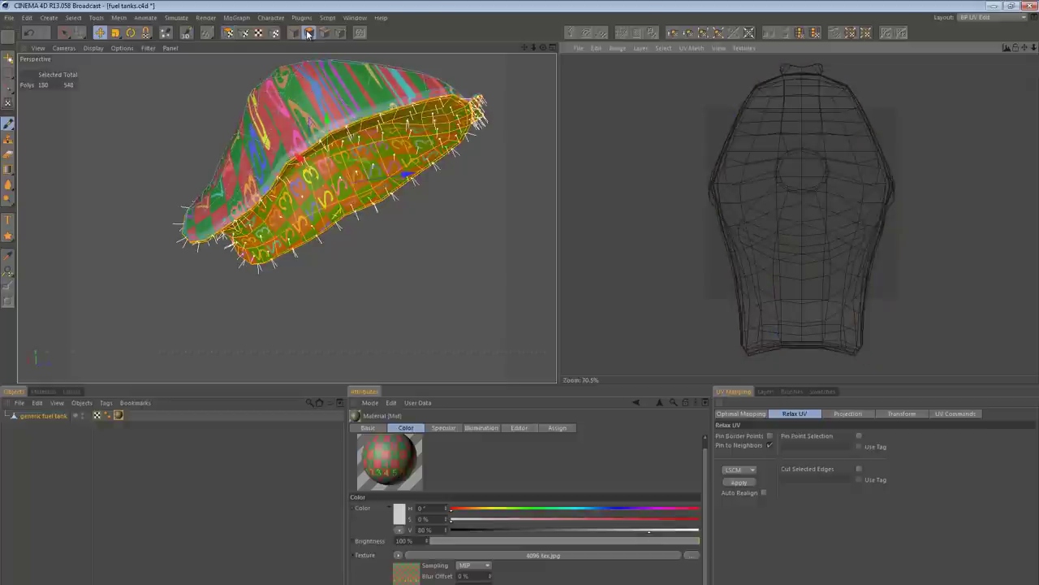
# - Switch to UV polygon editing so the tank underside's UV polygons are active in the texture view
pyautogui.click(294, 34)
pyautogui.click(308, 33)
pyautogui.click(324, 33)
pyautogui.click(308, 33)
pyautogui.click(228, 33)
pyautogui.click(243, 34)
pyautogui.click(229, 34)
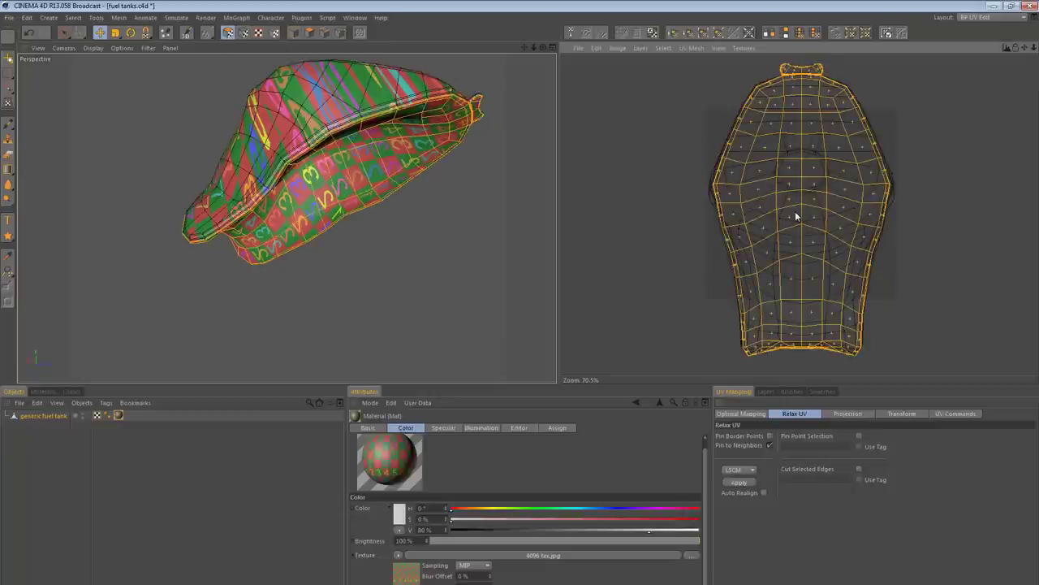
# - Move the underside's UV island off the texture canvas to its left and scale it down to roughly half size
pyautogui.keyDown('alt'); pyautogui.moveTo(839, 197); pyautogui.dragTo(528, 318, button='right'); pyautogui.keyUp('alt')
pyautogui.keyDown('alt'); pyautogui.moveTo(838, 197); pyautogui.dragTo(821, 200, button='middle'); pyautogui.keyUp('alt')
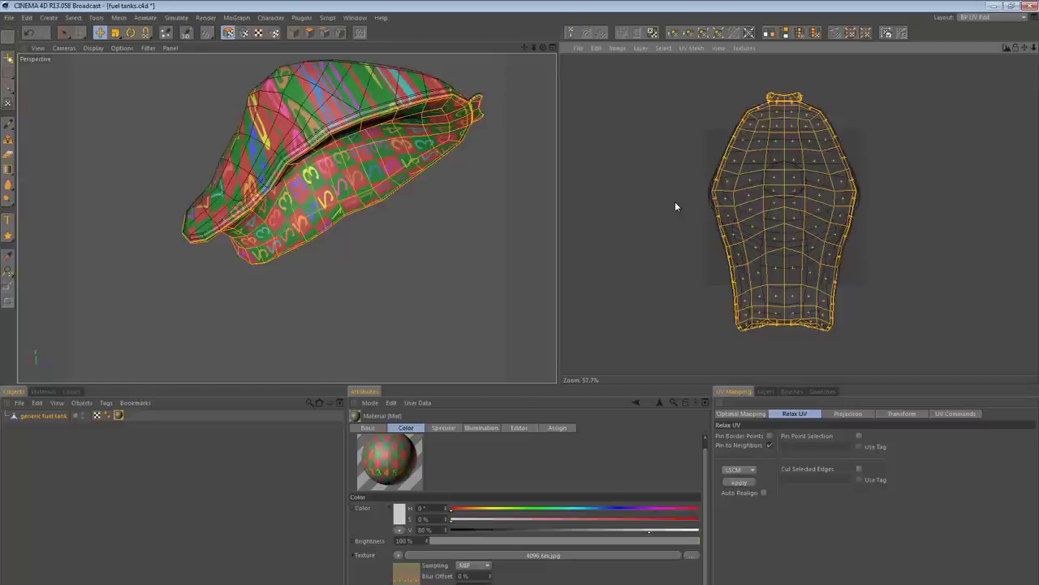
pyautogui.keyDown('alt'); pyautogui.moveTo(761, 198); pyautogui.dragTo(848, 192, button='middle'); pyautogui.keyUp('alt')
pyautogui.press('e')
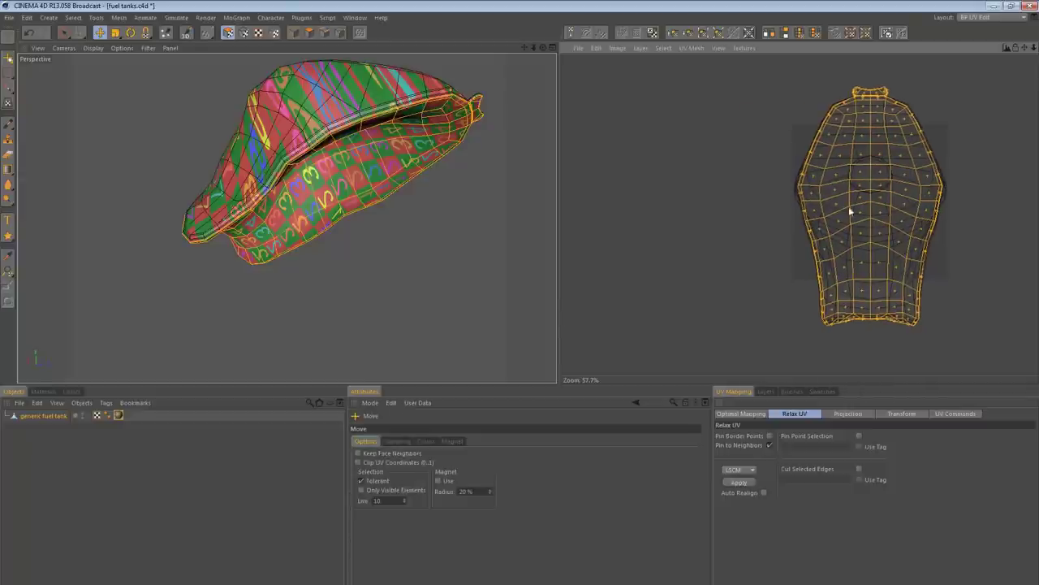
pyautogui.moveTo(910, 206); pyautogui.dragTo(671, 179)
pyautogui.press('t')
pyautogui.moveTo(636, 143); pyautogui.dragTo(620, 156)
pyautogui.press('e')
# - Mirror the U coordinates of the underside's UV island so the checker numbers read the right way round
pyautogui.keyDown('alt'); pyautogui.moveTo(479, 137); pyautogui.dragTo(281, 61); pyautogui.keyUp('alt')
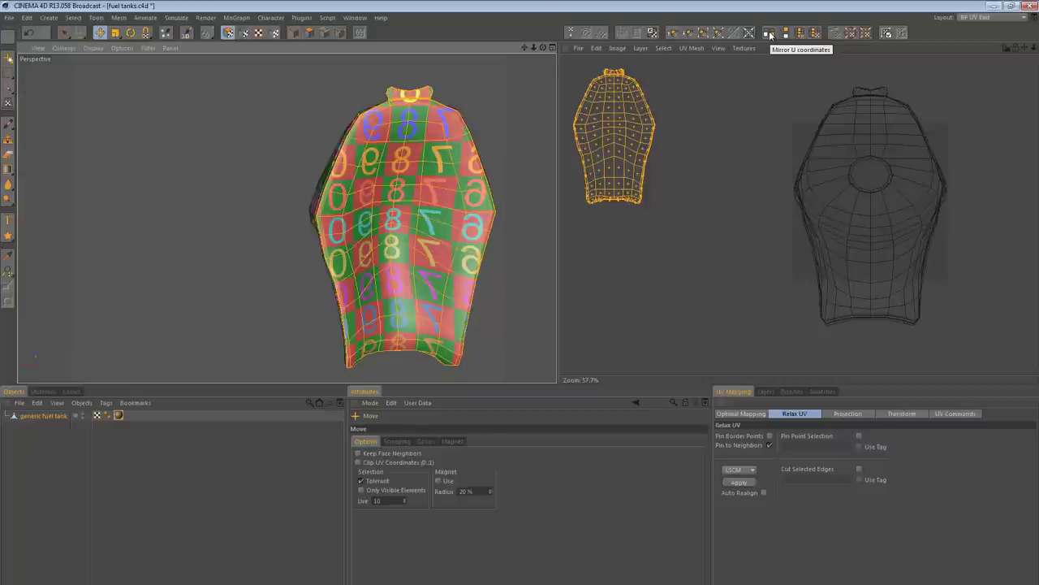
pyautogui.click(769, 33)
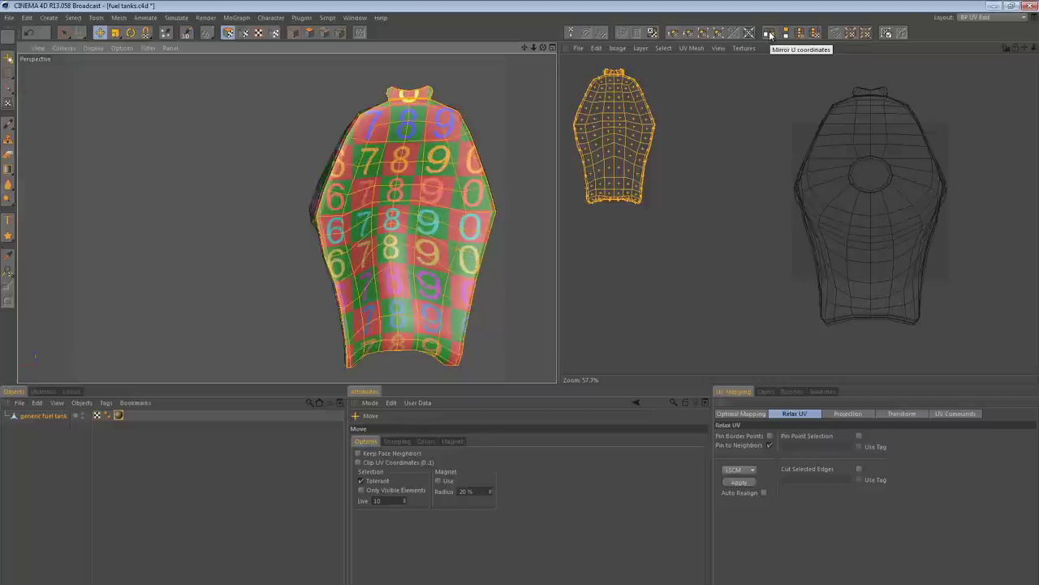
pyautogui.click(768, 33)
pyautogui.click(768, 33)
pyautogui.click(768, 33)
pyautogui.click(768, 34)
pyautogui.click(768, 33)
pyautogui.click(768, 33)
pyautogui.click(768, 33)
pyautogui.click(769, 34)
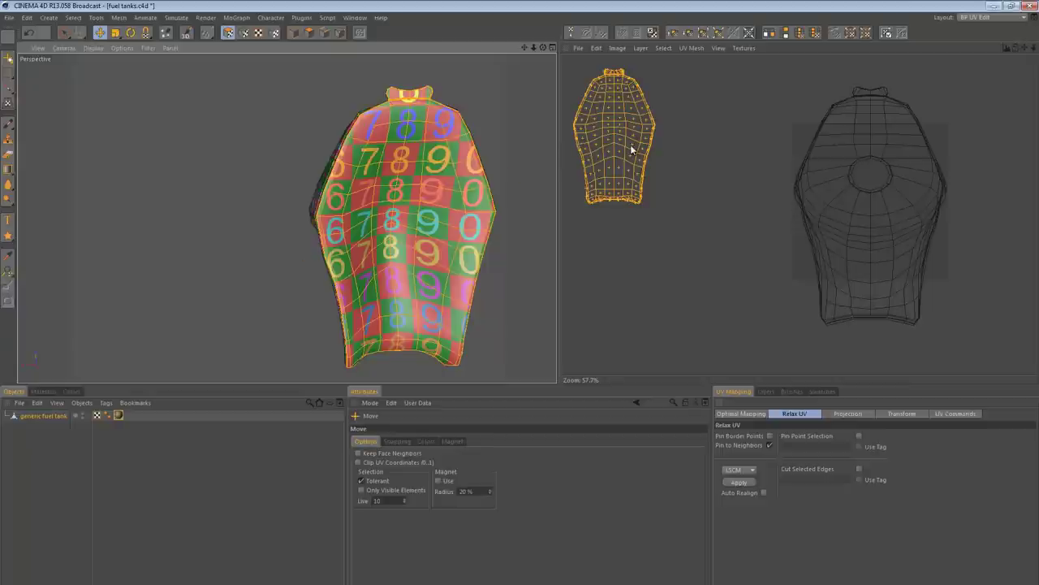
# - Select the UV points along the right side of the underside island and move them outward
pyautogui.keyDown('alt'); pyautogui.moveTo(614, 138); pyautogui.dragTo(631, 146, button='middle'); pyautogui.keyUp('alt')
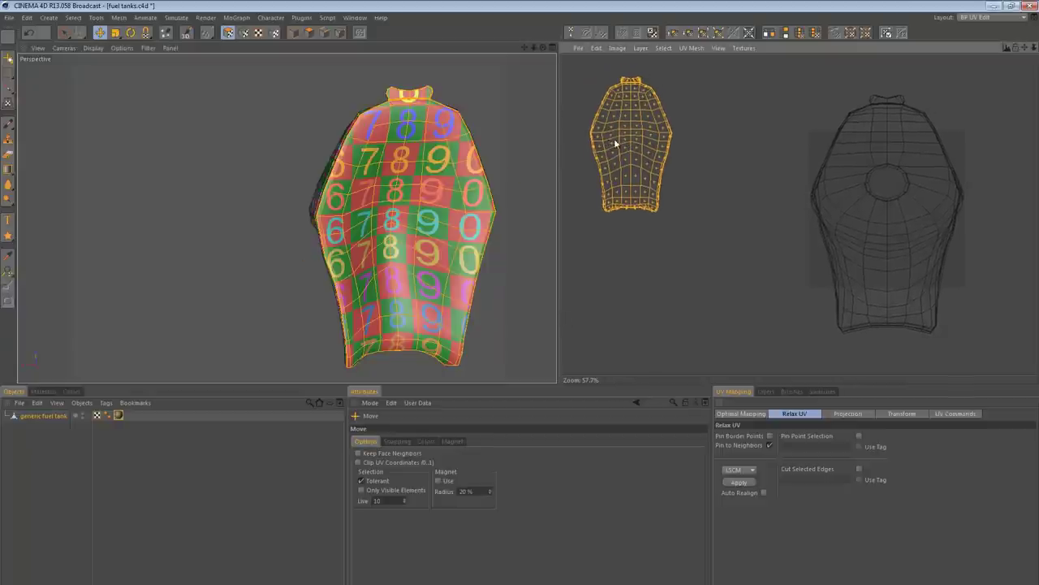
pyautogui.moveTo(61, 35); pyautogui.dragTo(99, 48)
pyautogui.click(243, 32)
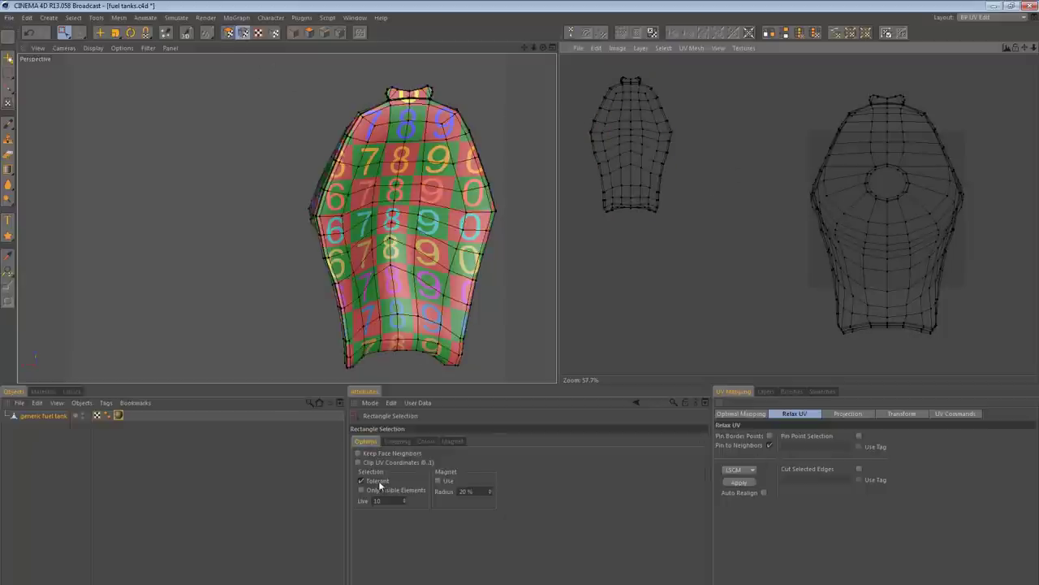
pyautogui.moveTo(697, 169); pyautogui.dragTo(640, 104)
pyautogui.press('e')
pyautogui.moveTo(670, 138); pyautogui.dragTo(708, 138)
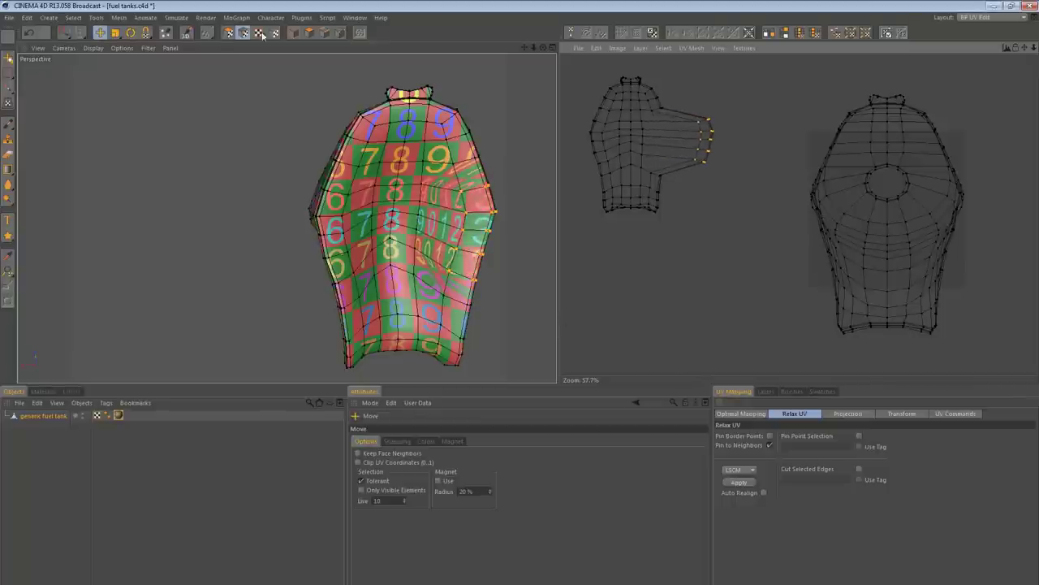
# - Select all UV polygons of the distorted underside island and mirror its U coordinates back and forth
pyautogui.click(228, 32)
pyautogui.hotkey('ctrl', 'a')
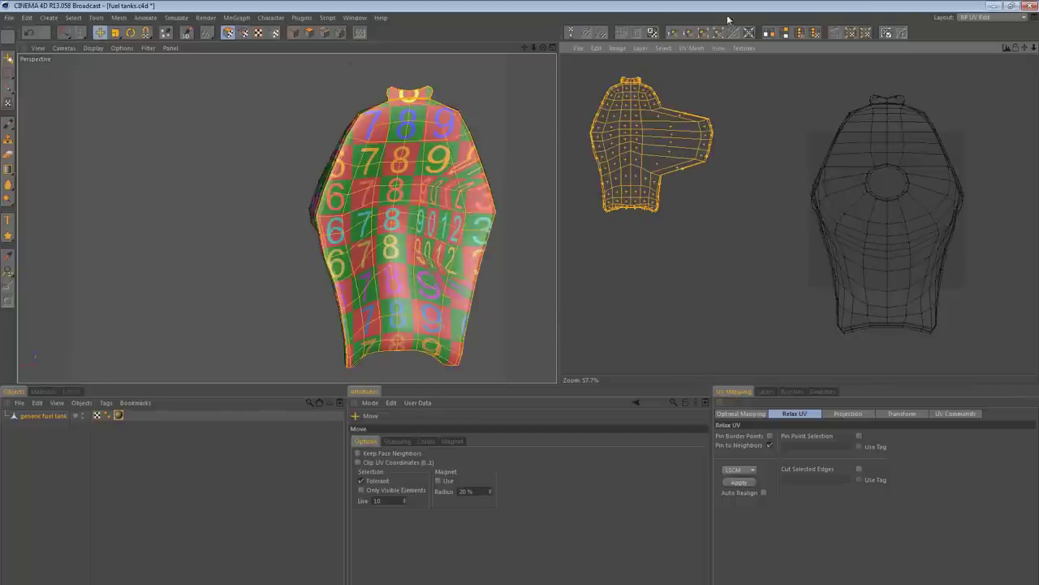
pyautogui.click(773, 32)
pyautogui.click(773, 33)
pyautogui.click(769, 33)
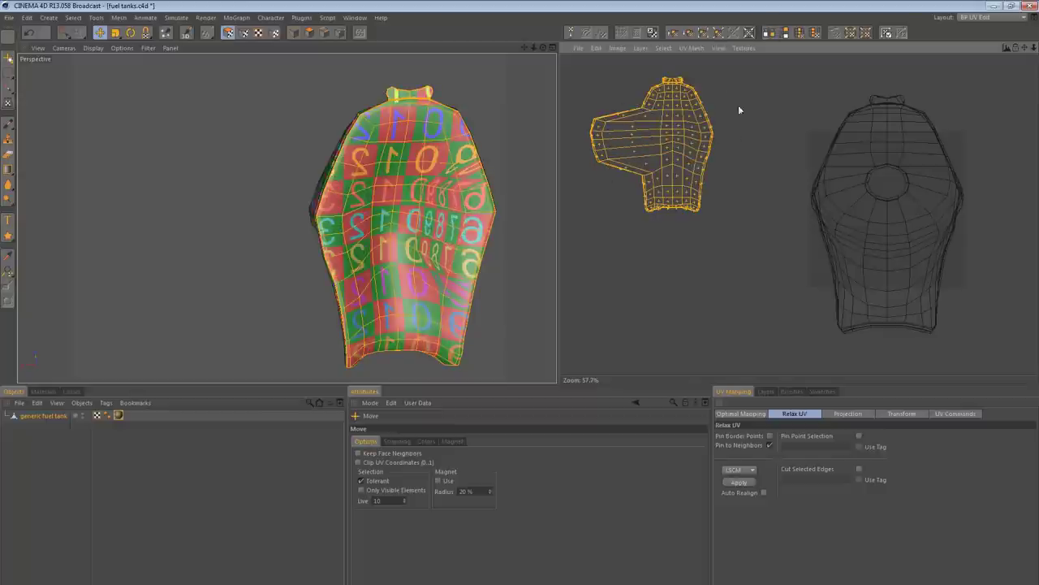
pyautogui.click(770, 32)
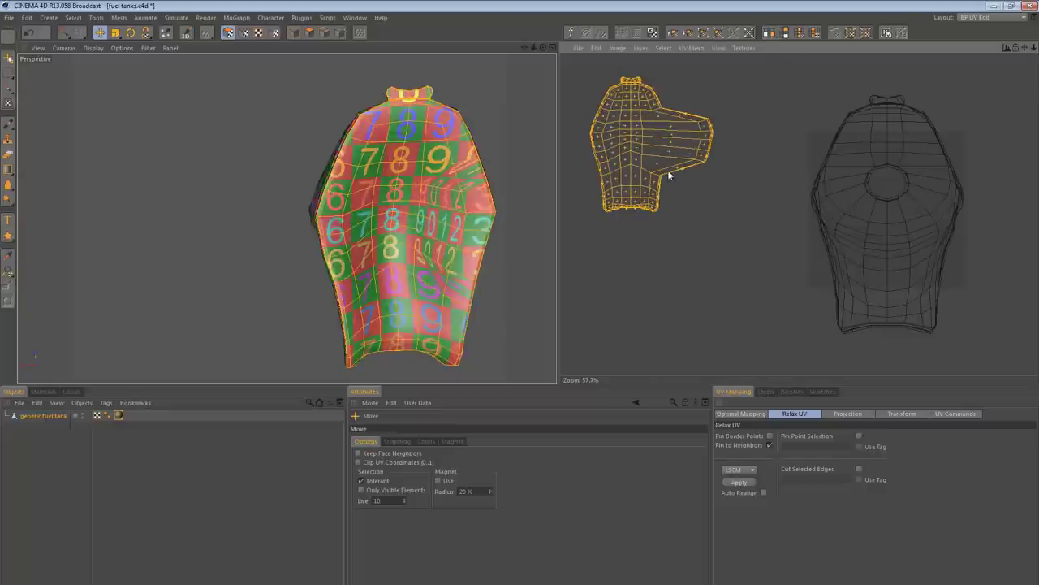
pyautogui.click(770, 33)
pyautogui.click(770, 32)
pyautogui.click(770, 32)
# - Undo the test mirroring and the UV point move, leaving the underside island undistorted with readable checker numbers
pyautogui.hotkey('ctrl', 'z')
pyautogui.hotkey('ctrl', 'z')
pyautogui.hotkey('ctrl', 'z')
pyautogui.hotkey('ctrl', 'z')
pyautogui.hotkey('ctrl', 'z')
pyautogui.hotkey('ctrl', 'z')
pyautogui.hotkey('ctrl', 'z')
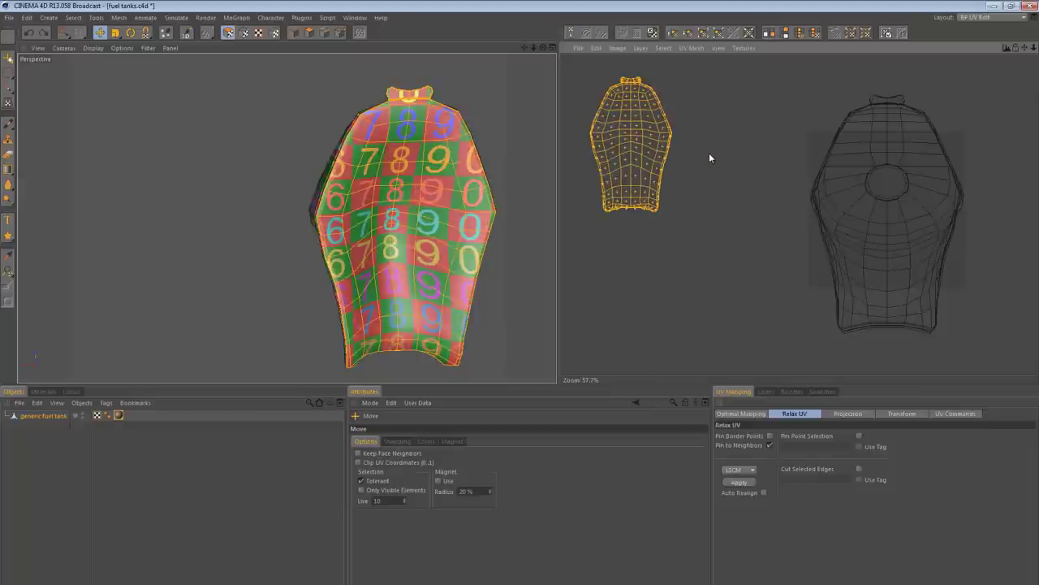
pyautogui.click(770, 33)
pyautogui.click(769, 33)
# - Hide the selected underside polygons of the fuel tank
pyautogui.keyDown('alt'); pyautogui.moveTo(389, 165); pyautogui.dragTo(499, 223); pyautogui.keyUp('alt')
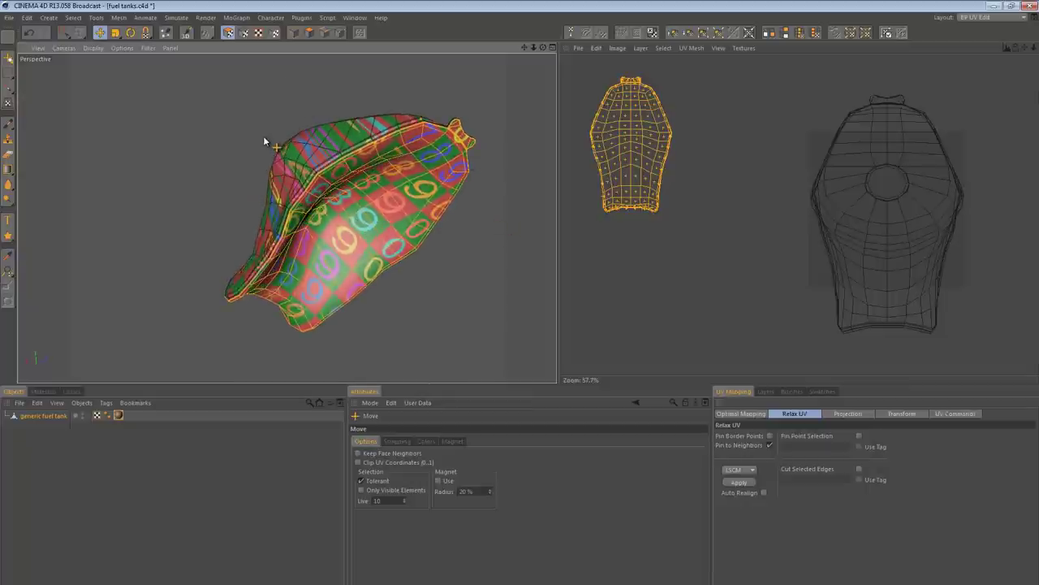
pyautogui.press('u')
pyautogui.press('h')
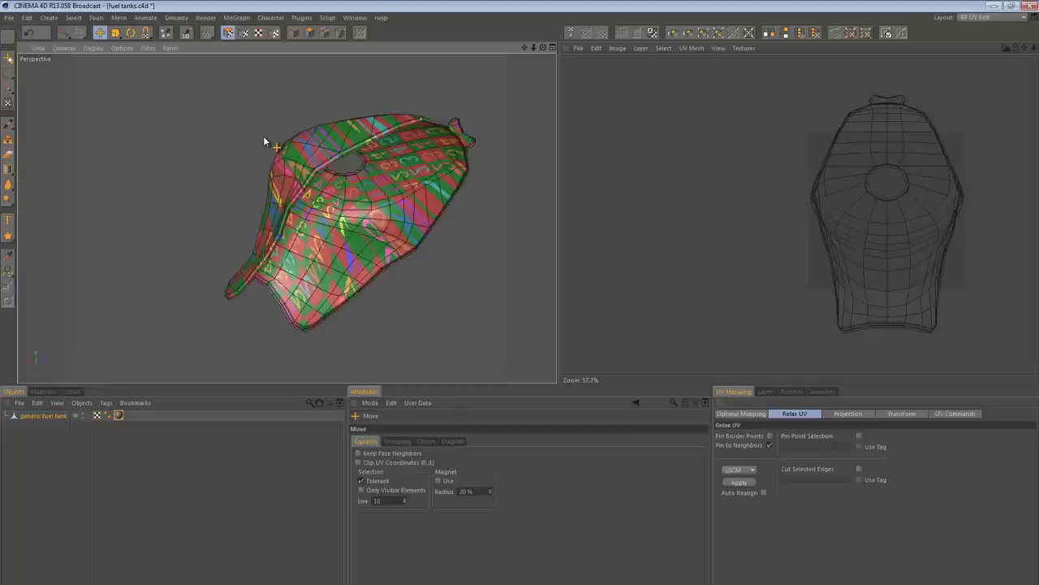
# - Examine the checker texture's stretching on the tank's sides and top from several angles
pyautogui.keyDown('alt'); pyautogui.moveTo(466, 218); pyautogui.dragTo(422, 284); pyautogui.keyUp('alt')
pyautogui.keyDown('alt'); pyautogui.moveTo(397, 107); pyautogui.dragTo(388, 232, button='middle'); pyautogui.keyUp('alt')
pyautogui.keyDown('alt'); pyautogui.moveTo(320, 242); pyautogui.dragTo(272, 289); pyautogui.keyUp('alt')
pyautogui.keyDown('alt'); pyautogui.moveTo(259, 227); pyautogui.dragTo(323, 136); pyautogui.keyUp('alt')
pyautogui.keyDown('alt'); pyautogui.moveTo(252, 231); pyautogui.dragTo(395, 183); pyautogui.keyUp('alt')
pyautogui.keyDown('alt'); pyautogui.moveTo(266, 154); pyautogui.dragTo(275, 193); pyautogui.keyUp('alt')
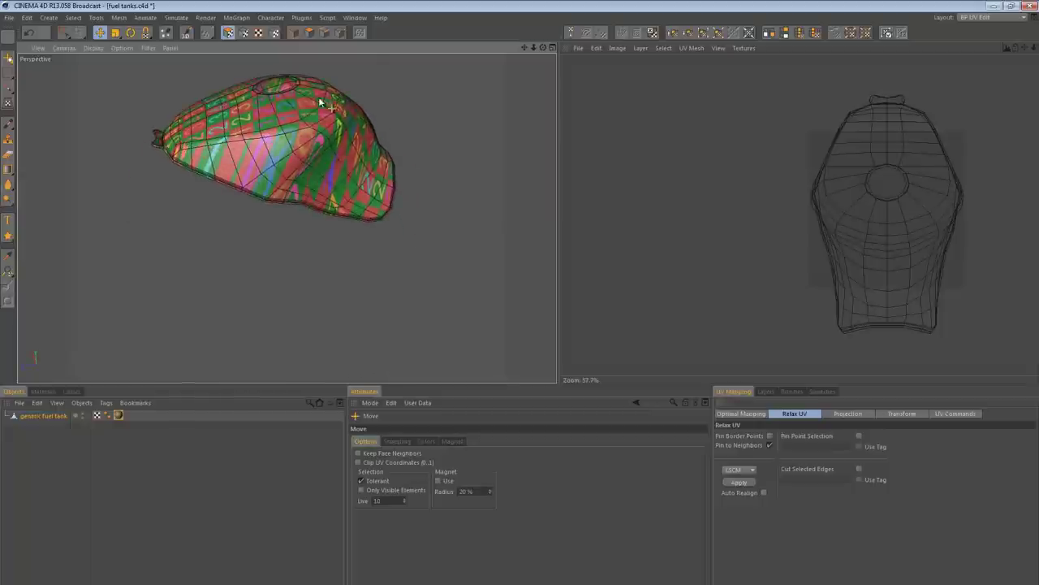
pyautogui.moveTo(272, 113)
pyautogui.keyDown('alt'); pyautogui.mouseDown(button='right')
pyautogui.moveTo(372, 109)
pyautogui.moveTo(355, 116)
pyautogui.mouseUp(button='right'); pyautogui.keyUp('alt')
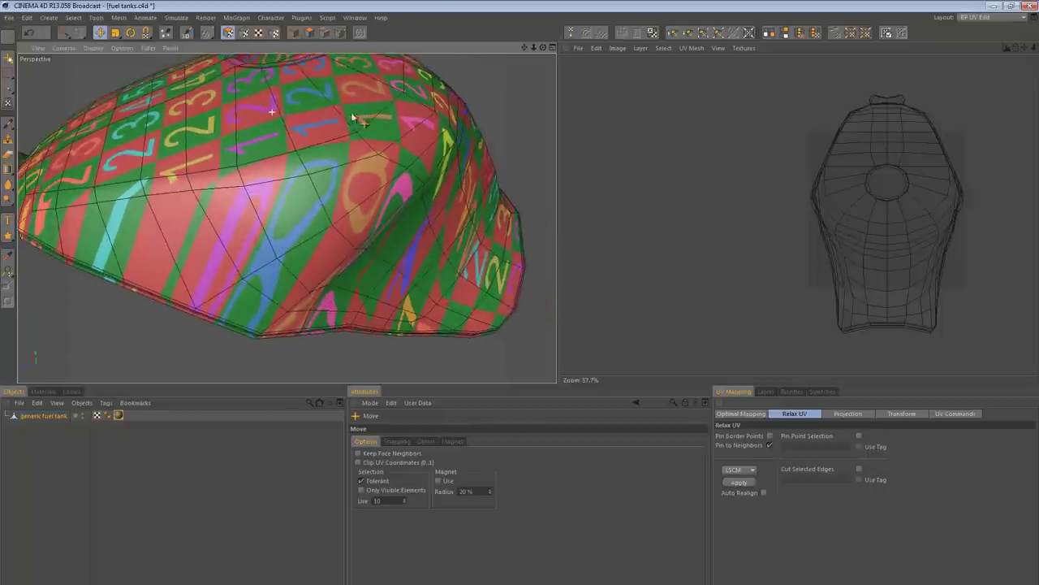
pyautogui.keyDown('alt'); pyautogui.moveTo(286, 219); pyautogui.dragTo(409, 135); pyautogui.keyUp('alt')
pyautogui.keyDown('alt'); pyautogui.moveTo(410, 135); pyautogui.dragTo(395, 137, button='right'); pyautogui.keyUp('alt')
pyautogui.keyDown('alt'); pyautogui.moveTo(362, 157); pyautogui.dragTo(441, 141); pyautogui.keyUp('alt')
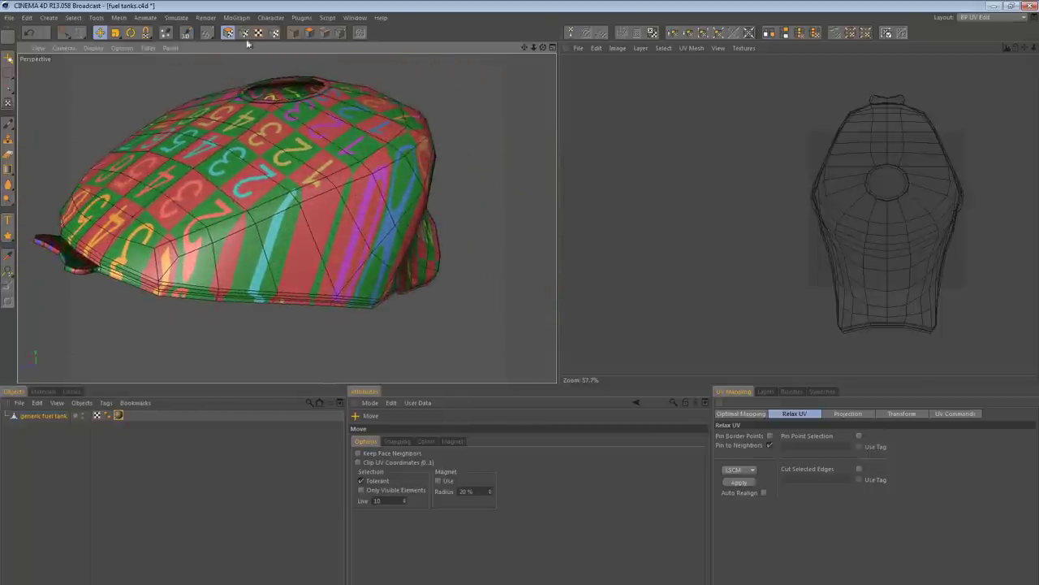
# - Select the polygon loop around the border between the tank's top and sides using Loop Selection in polygon mode
pyautogui.click(303, 33)
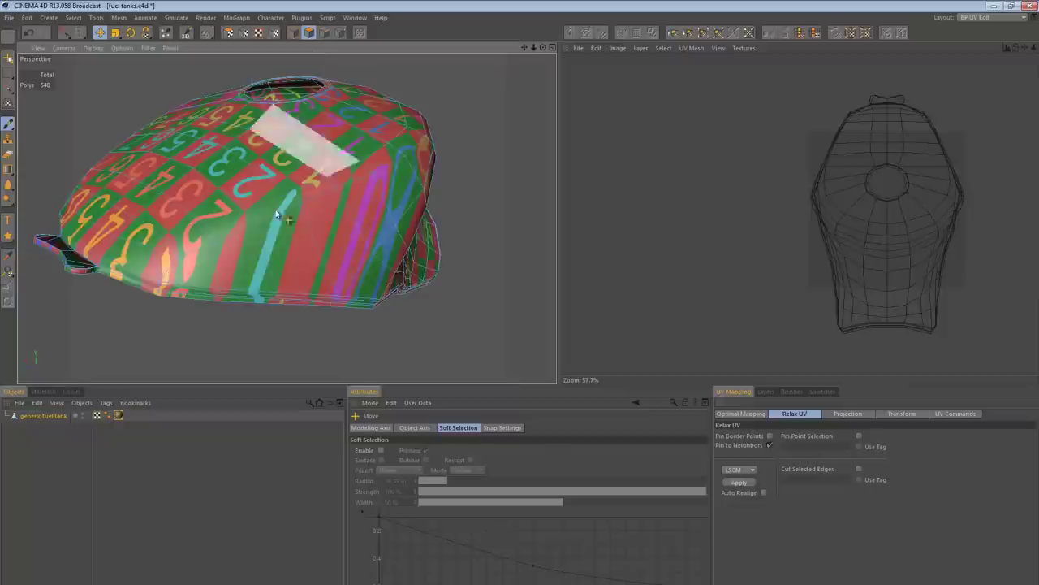
pyautogui.click(64, 32)
pyautogui.moveTo(195, 320)
pyautogui.mouseDown()
pyautogui.moveTo(195, 286)
pyautogui.moveTo(306, 167)
pyautogui.moveTo(253, 185)
pyautogui.moveTo(174, 239)
pyautogui.moveTo(162, 260)
pyautogui.moveTo(158, 288)
pyautogui.moveTo(280, 106)
pyautogui.moveTo(328, 63)
pyautogui.mouseUp()
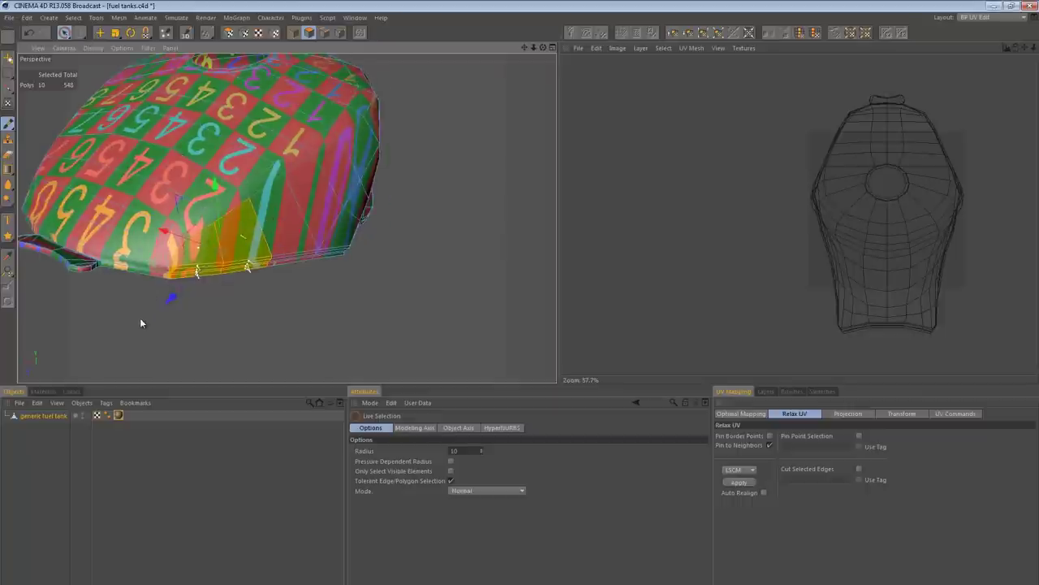
pyautogui.keyDown('alt'); pyautogui.moveTo(216, 174); pyautogui.dragTo(274, 197); pyautogui.keyUp('alt')
pyautogui.rightClick(274, 196)
pyautogui.click(309, 278)
pyautogui.keyDown('shift'); pyautogui.click(291, 195); pyautogui.keyUp('shift')
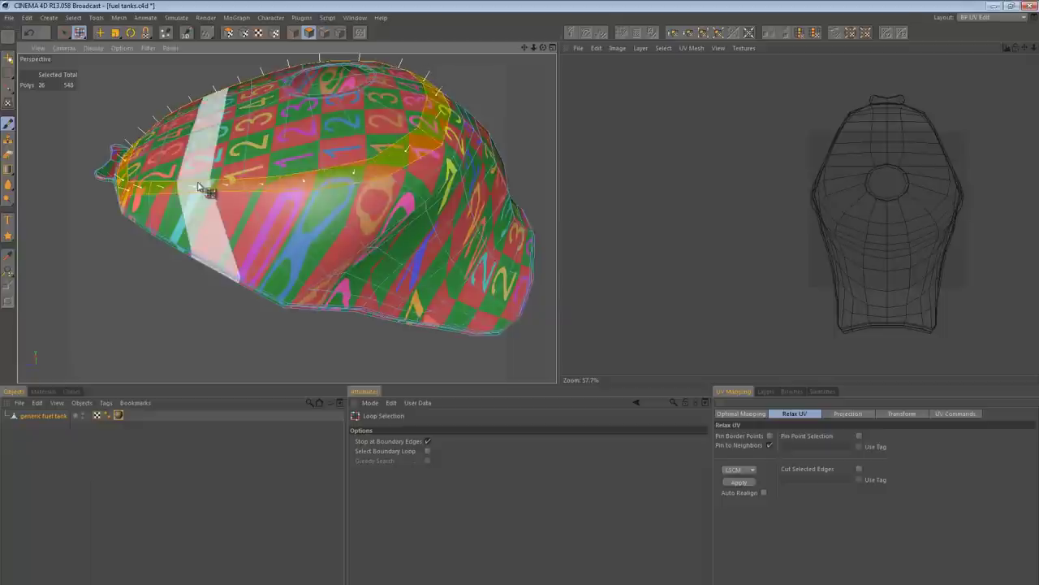
# - Use Fill Selection to select the whole top surface enclosed by the polygon loop
pyautogui.keyDown('alt'); pyautogui.moveTo(230, 160); pyautogui.dragTo(322, 242); pyautogui.keyUp('alt')
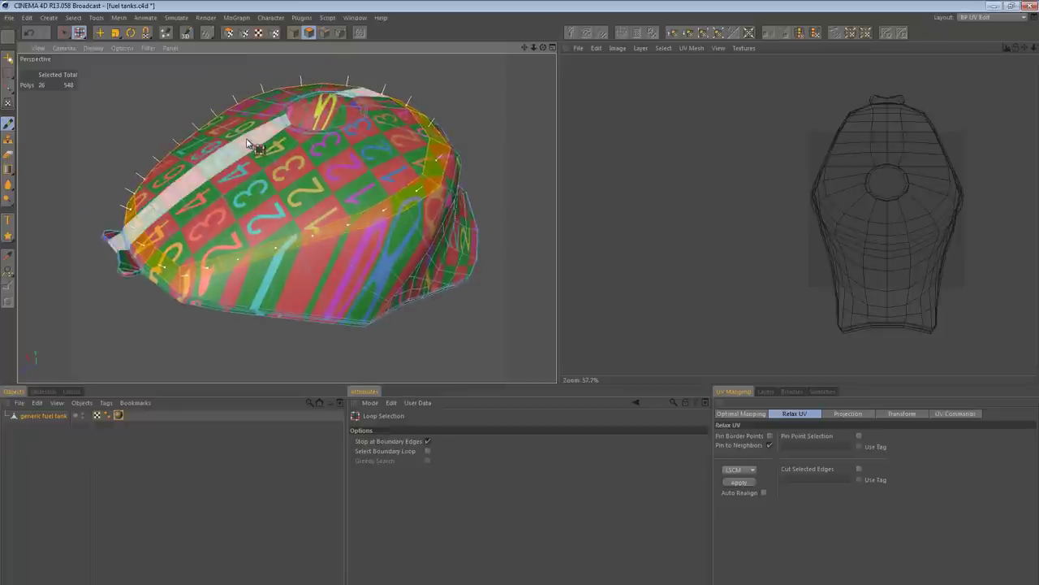
pyautogui.press('v')
pyautogui.moveTo(270, 132)
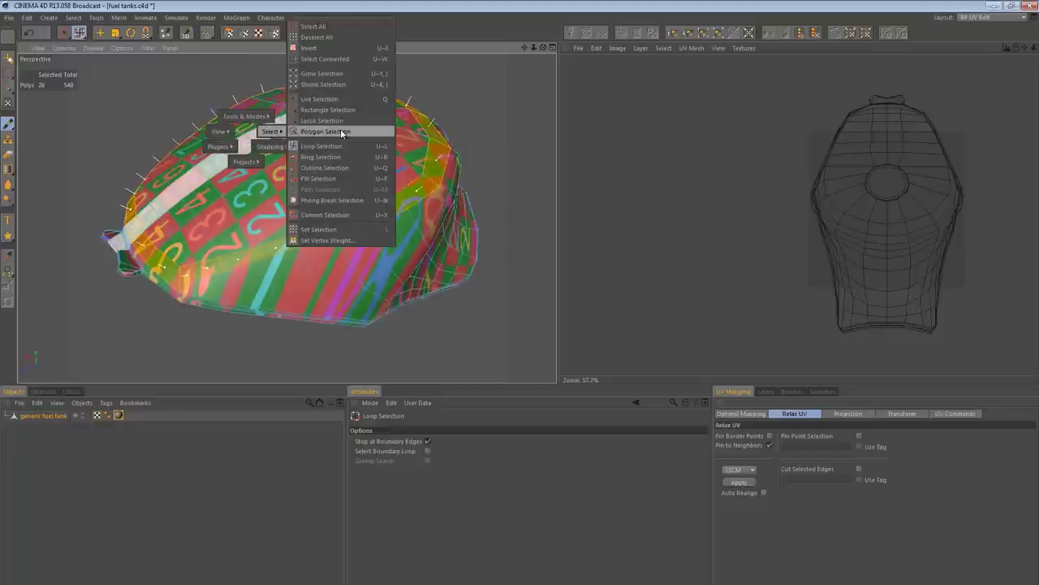
pyautogui.click(341, 179)
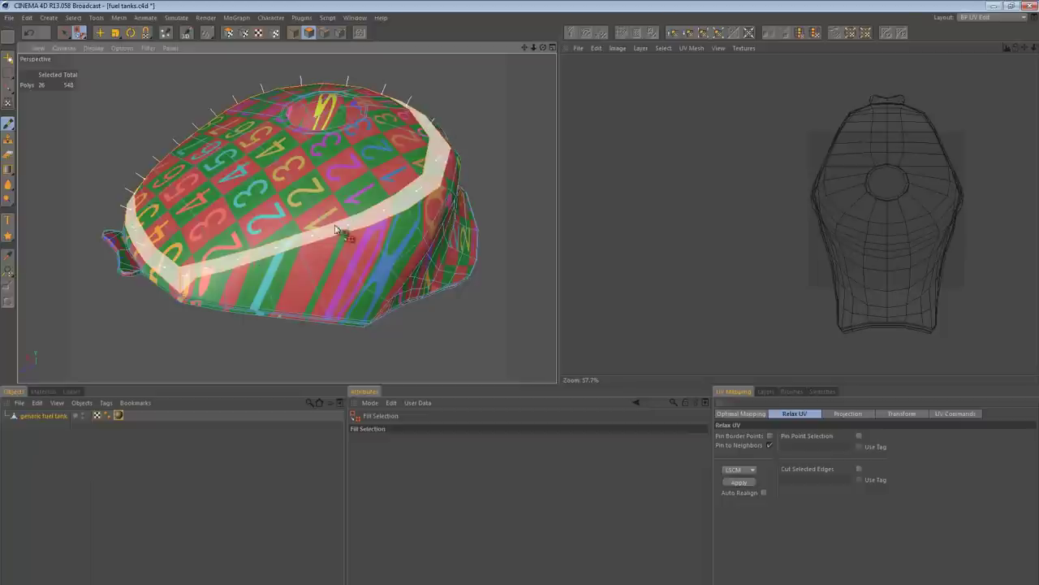
pyautogui.click(339, 182)
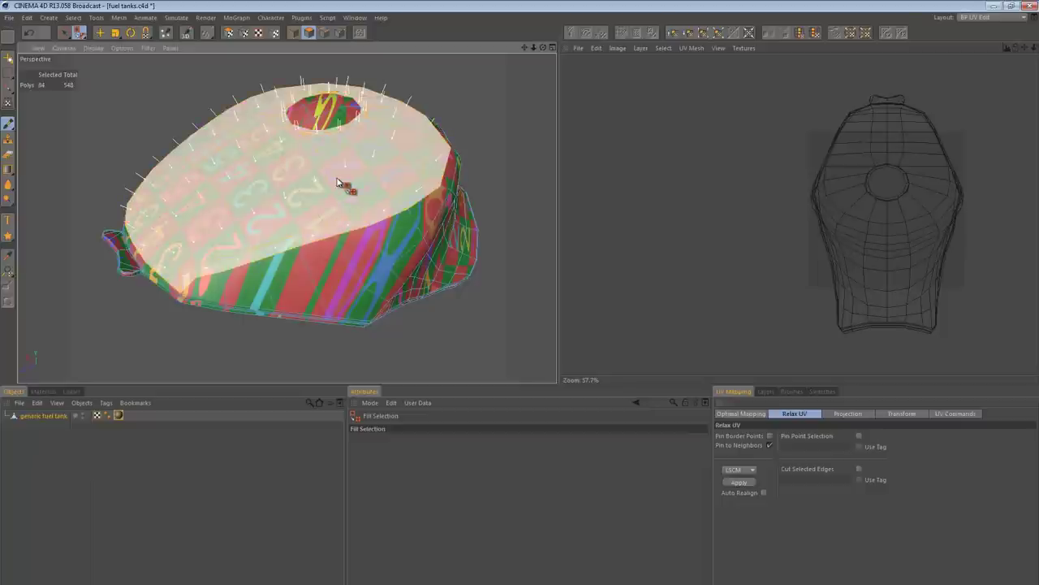
# - In the top view, add the narrow end's rim and tab polygons to the selection using Live Selection with radius 25
pyautogui.press('e')
pyautogui.keyDown('alt'); pyautogui.moveTo(237, 192); pyautogui.dragTo(272, 121); pyautogui.keyUp('alt')
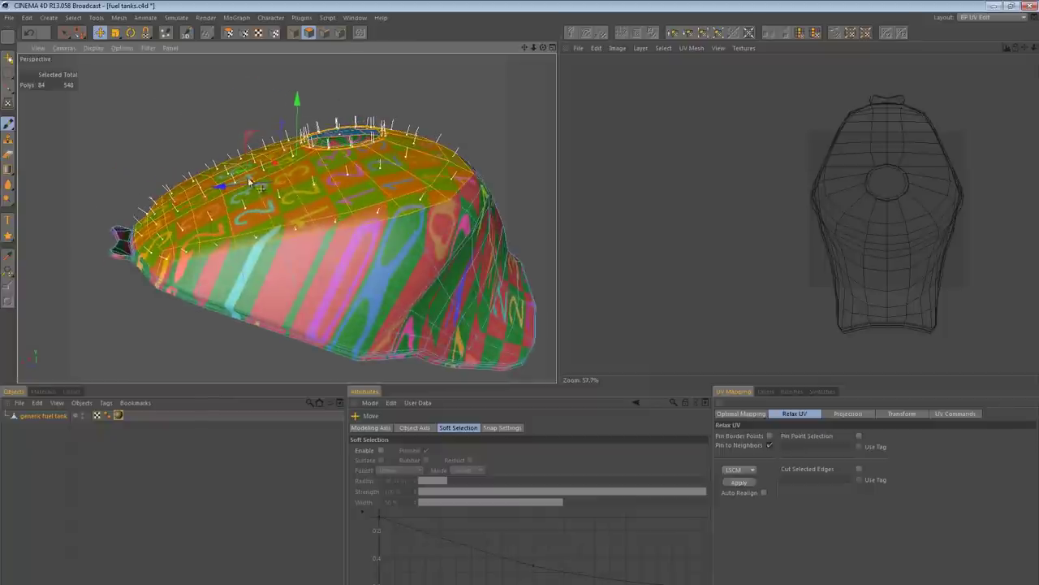
pyautogui.press('F2')
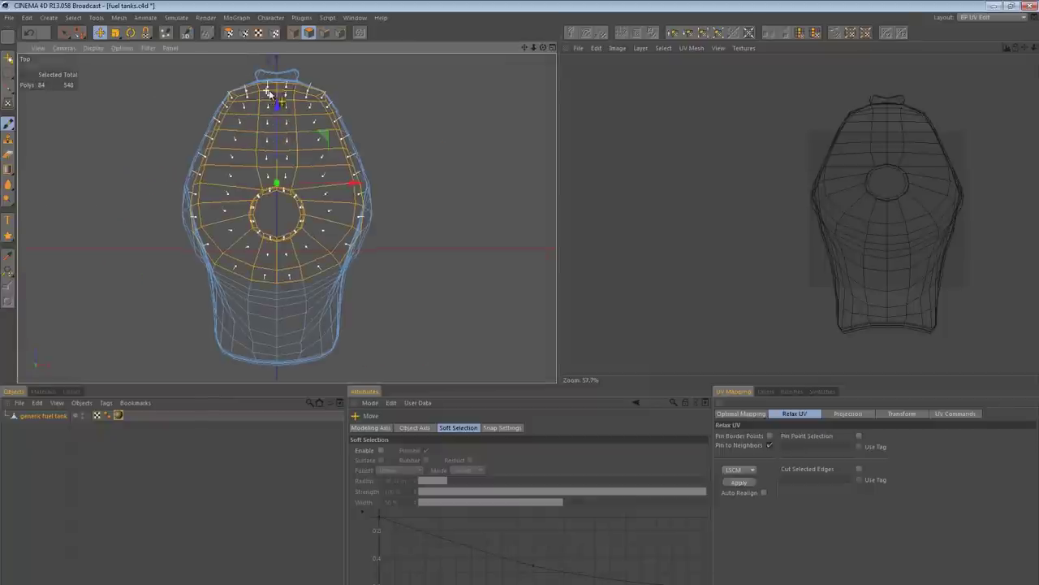
pyautogui.scroll(5, 272, 92)
pyautogui.scroll(-5, 410, 98)
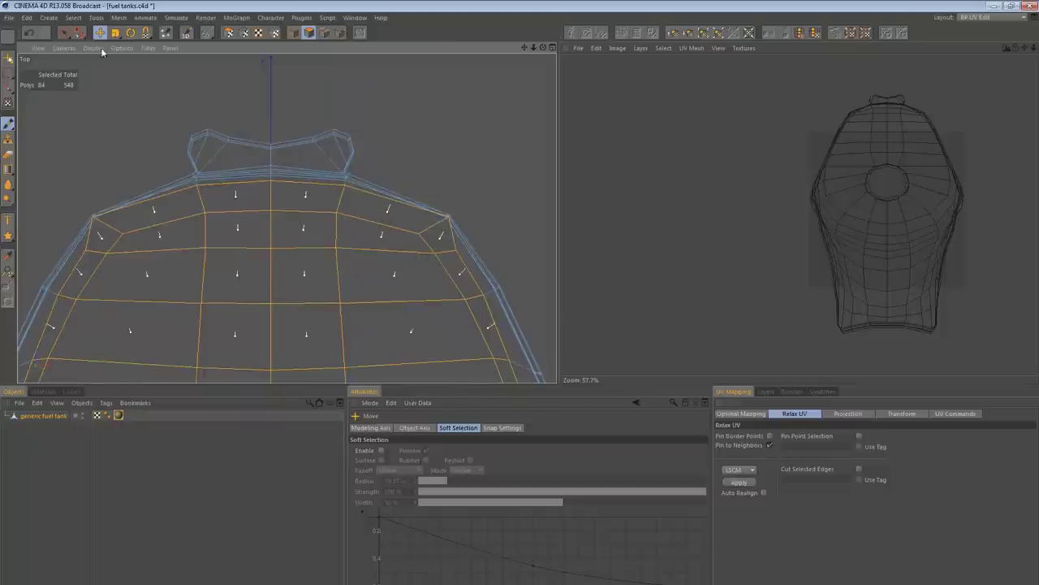
pyautogui.click(64, 35)
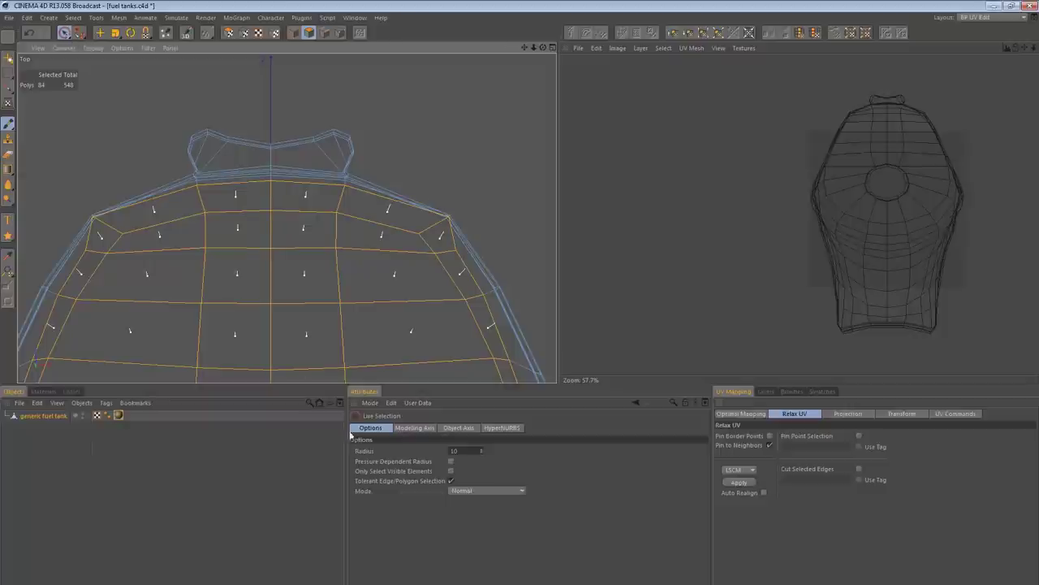
pyautogui.click(451, 480)
pyautogui.moveTo(146, 173)
pyautogui.keyDown('shift'); pyautogui.mouseDown()
pyautogui.moveTo(146, 208)
pyautogui.moveTo(221, 190)
pyautogui.mouseUp(); pyautogui.keyUp('shift')
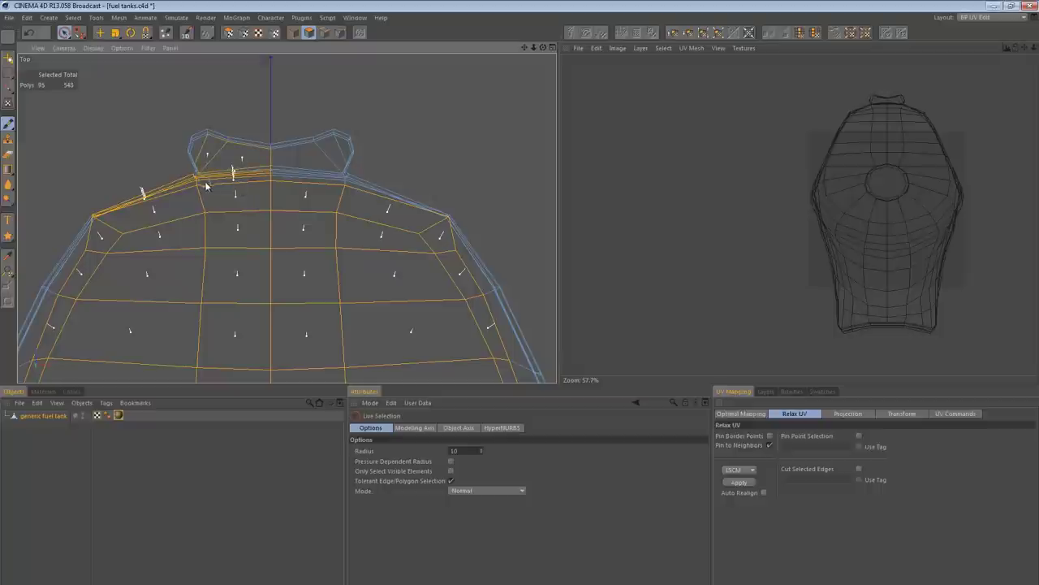
pyautogui.keyDown('shift'); pyautogui.moveTo(192, 149); pyautogui.dragTo(319, 173); pyautogui.keyUp('shift')
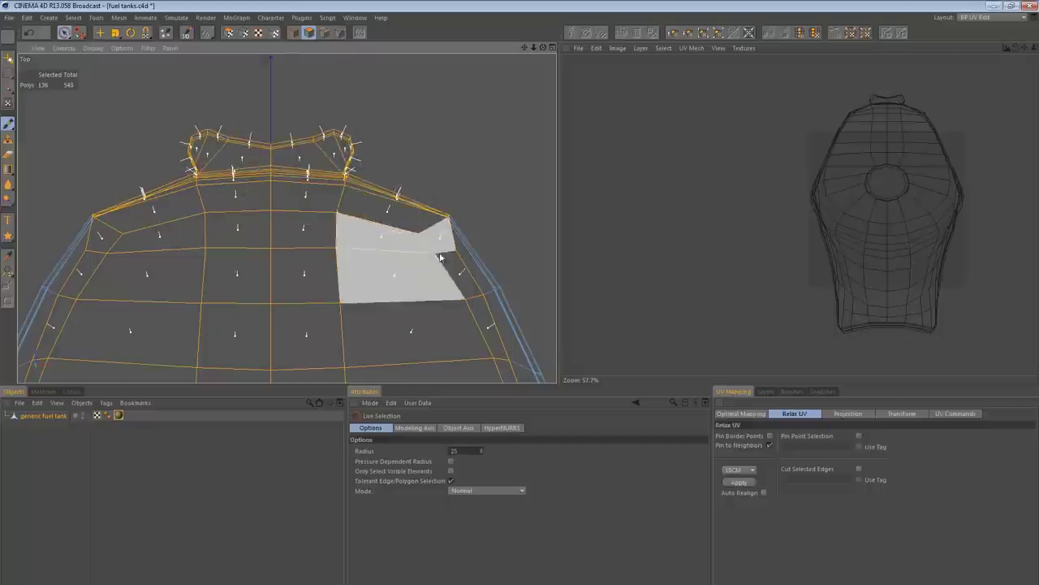
pyautogui.keyDown('alt'); pyautogui.moveTo(441, 254); pyautogui.dragTo(298, 257, button='right'); pyautogui.keyUp('alt')
pyautogui.keyDown('alt'); pyautogui.moveTo(331, 268); pyautogui.dragTo(255, 139, button='middle'); pyautogui.keyUp('alt')
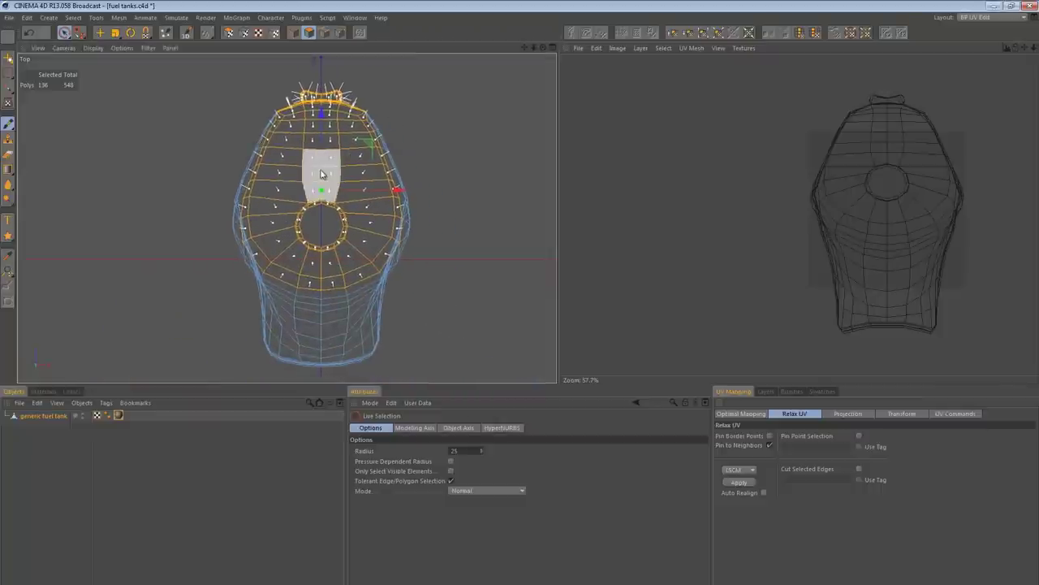
# - Check the extended top selection from the side in the perspective view, with the Move tool active
pyautogui.press('F1')
pyautogui.keyDown('alt'); pyautogui.moveTo(318, 193); pyautogui.dragTo(371, 174); pyautogui.keyUp('alt')
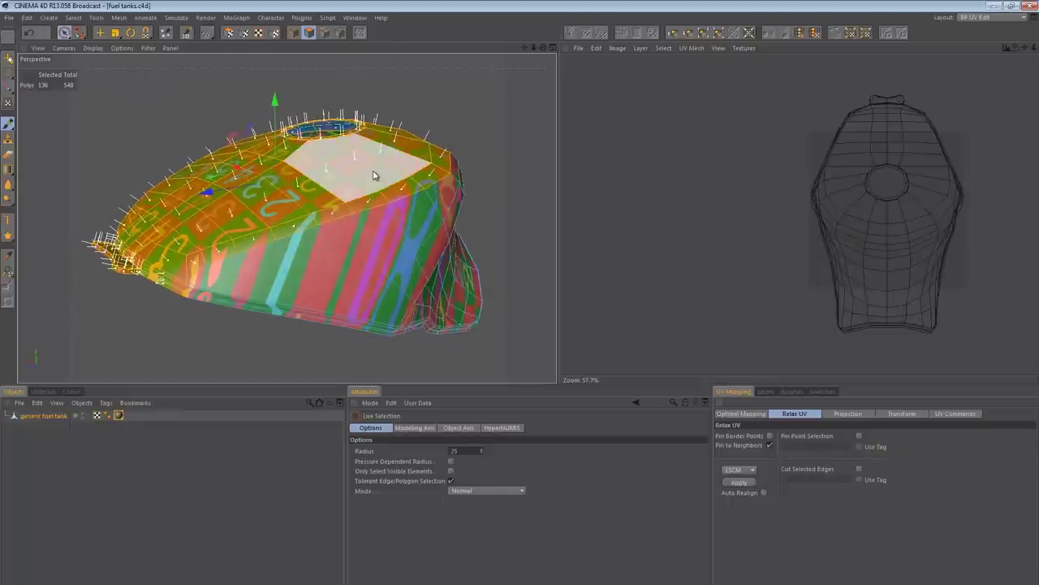
pyautogui.press('e')
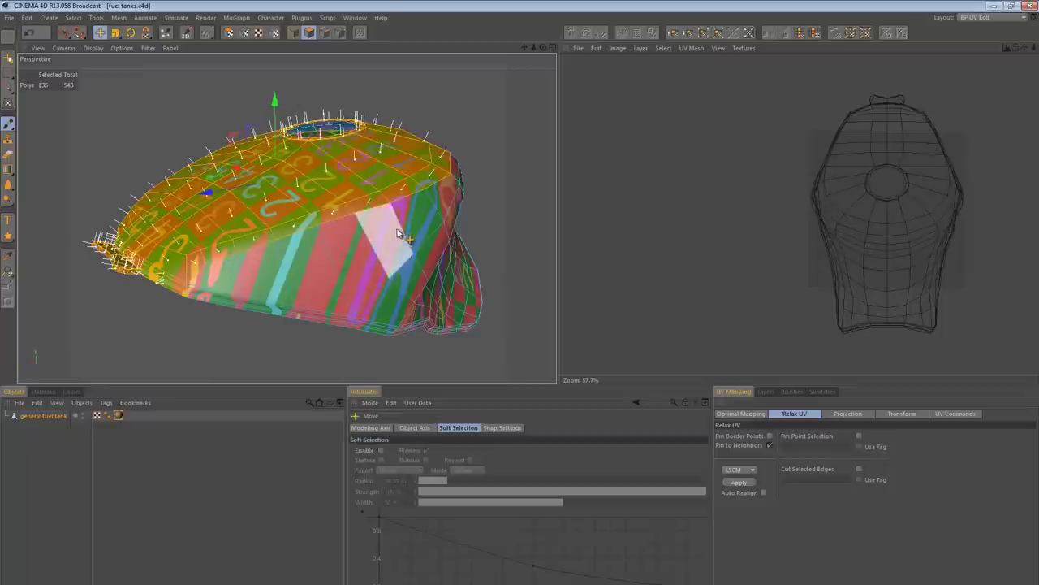
pyautogui.keyDown('alt'); pyautogui.moveTo(399, 233); pyautogui.dragTo(179, 111); pyautogui.keyUp('alt')
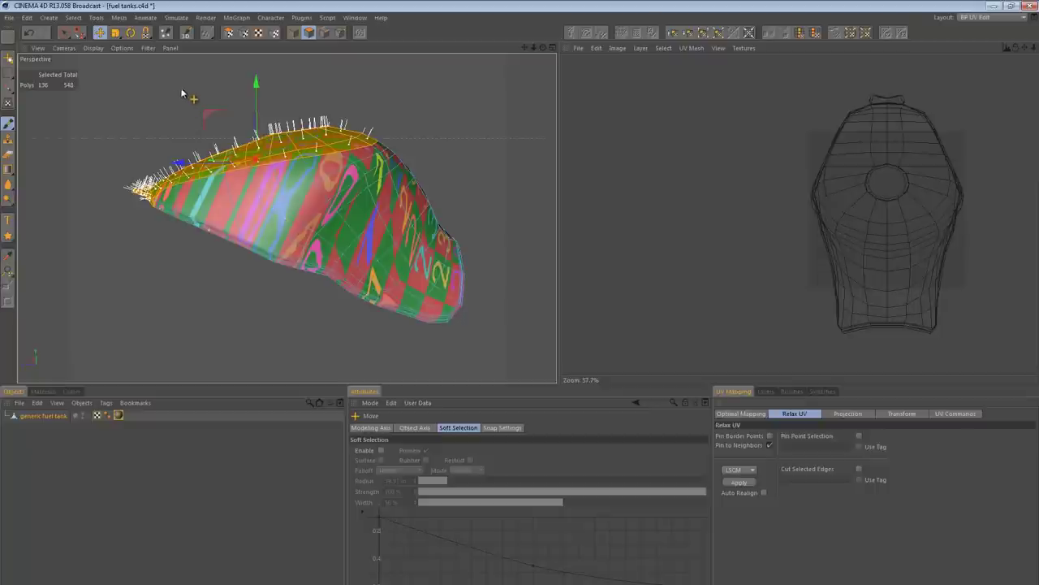
# - In Texture mode, change the fuel tank texture tag's projection to Flat
pyautogui.click(257, 34)
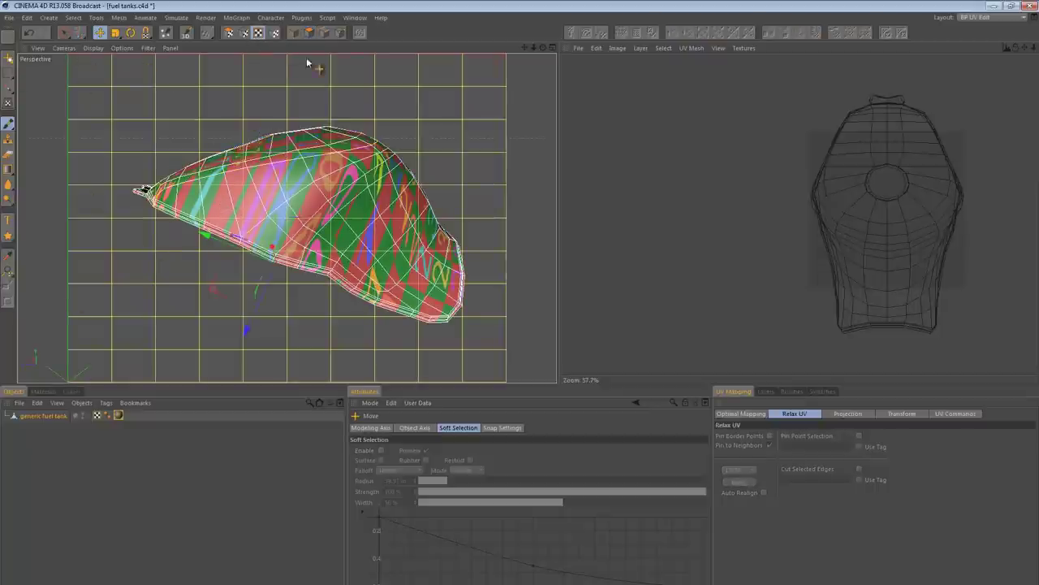
pyautogui.keyDown('alt'); pyautogui.moveTo(325, 237); pyautogui.dragTo(177, 258); pyautogui.keyUp('alt')
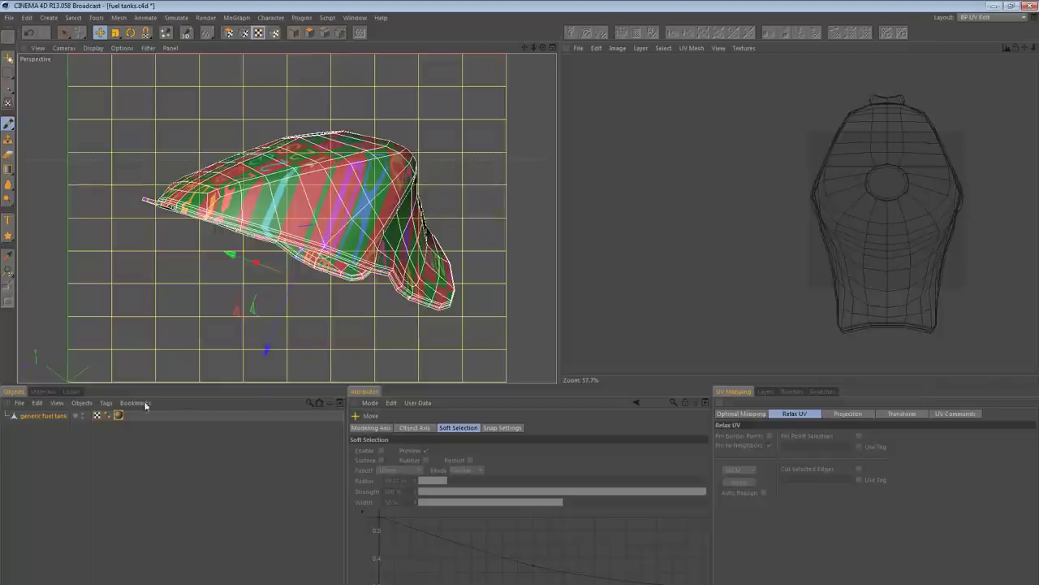
pyautogui.click(106, 404)
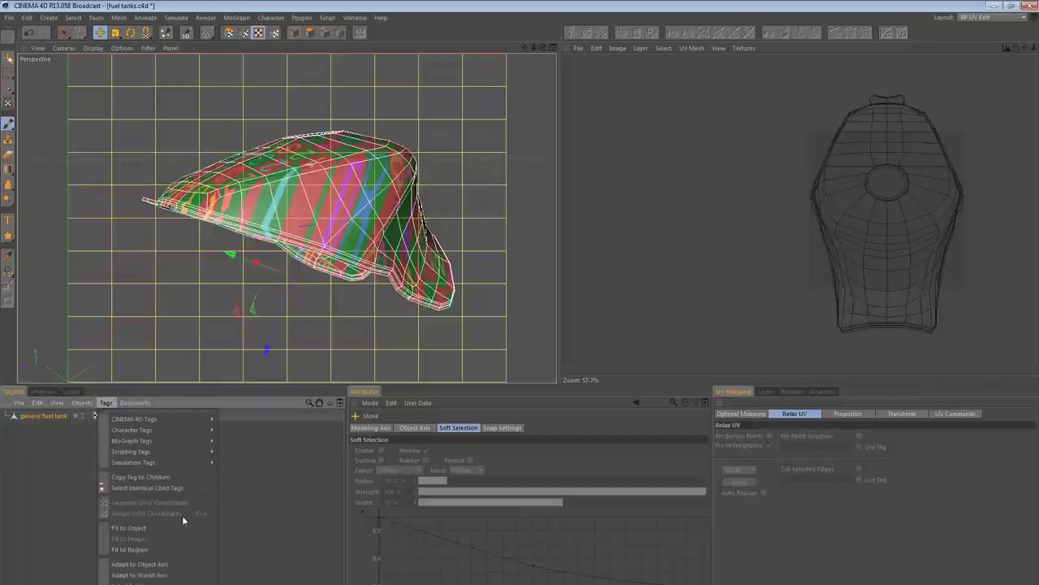
pyautogui.click(251, 501)
pyautogui.click(118, 416)
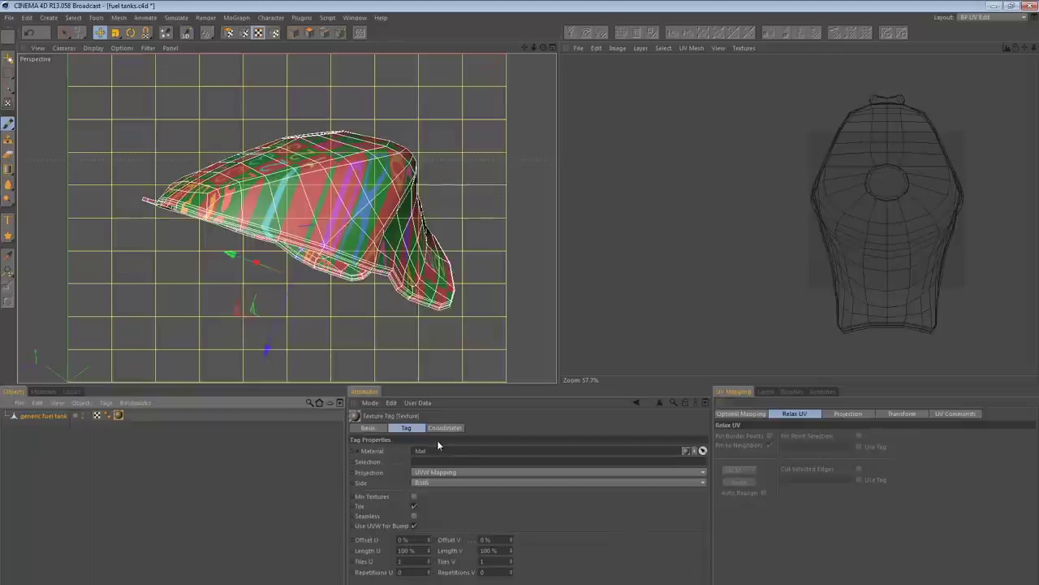
pyautogui.click(488, 477)
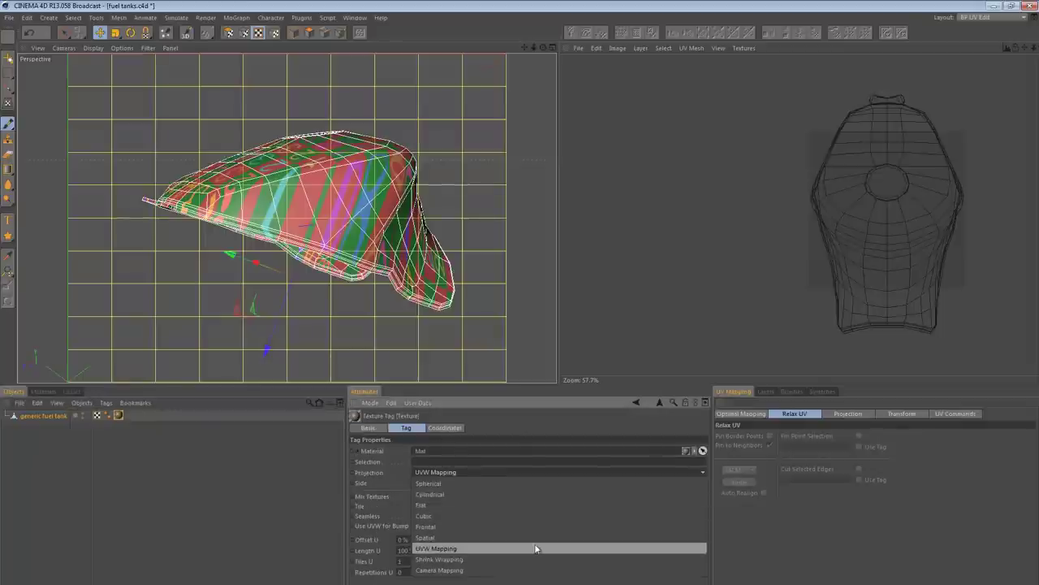
pyautogui.click(445, 506)
# - Examine the flat projection's coordinates and its position relative to the tank, in the perspective view and from the side
pyautogui.keyDown('alt'); pyautogui.moveTo(346, 280); pyautogui.dragTo(301, 233); pyautogui.keyUp('alt')
pyautogui.click(445, 427)
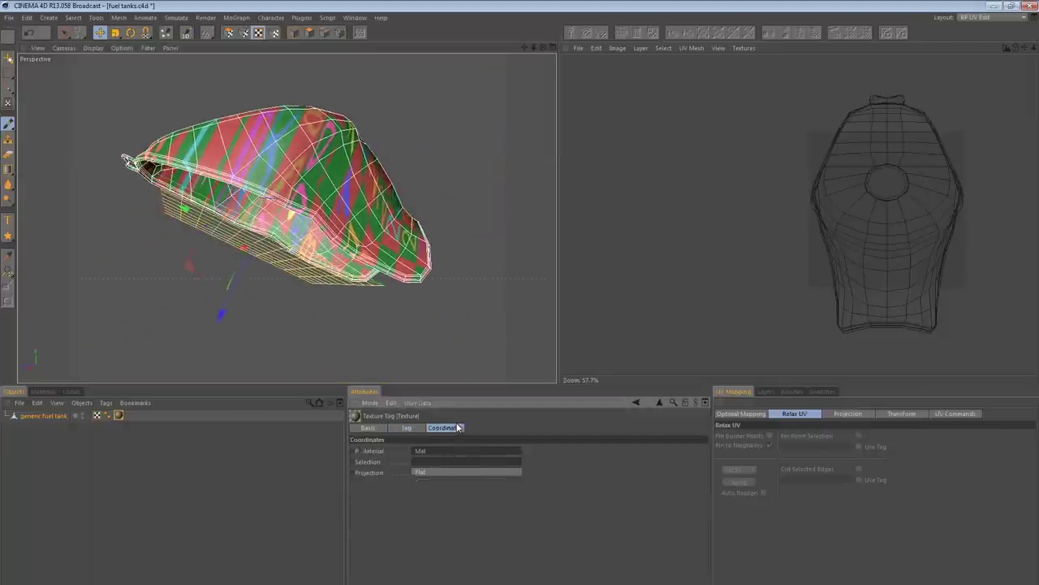
pyautogui.keyDown('alt'); pyautogui.moveTo(278, 270); pyautogui.dragTo(335, 388); pyautogui.keyUp('alt')
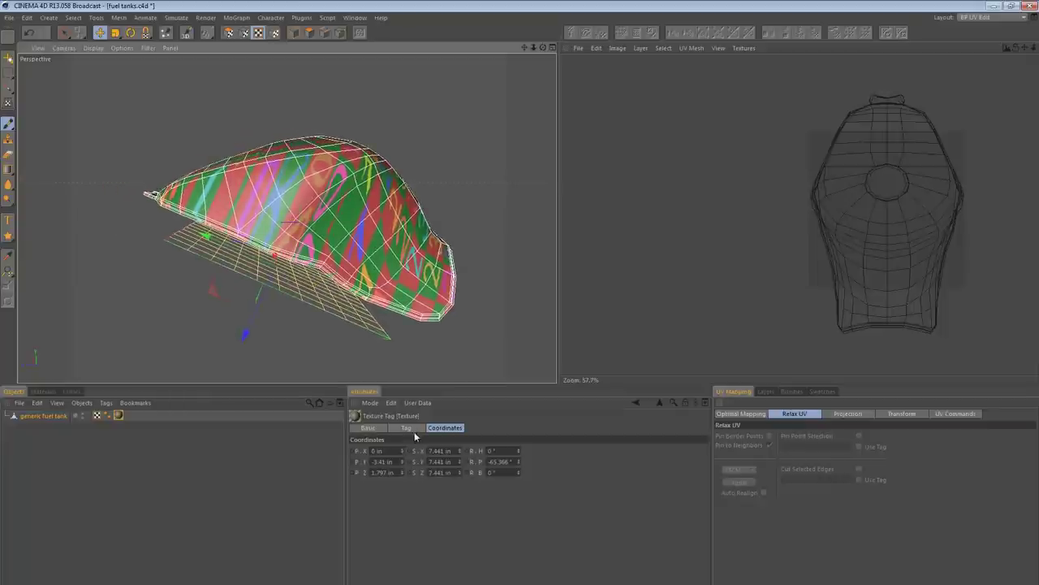
pyautogui.click(407, 429)
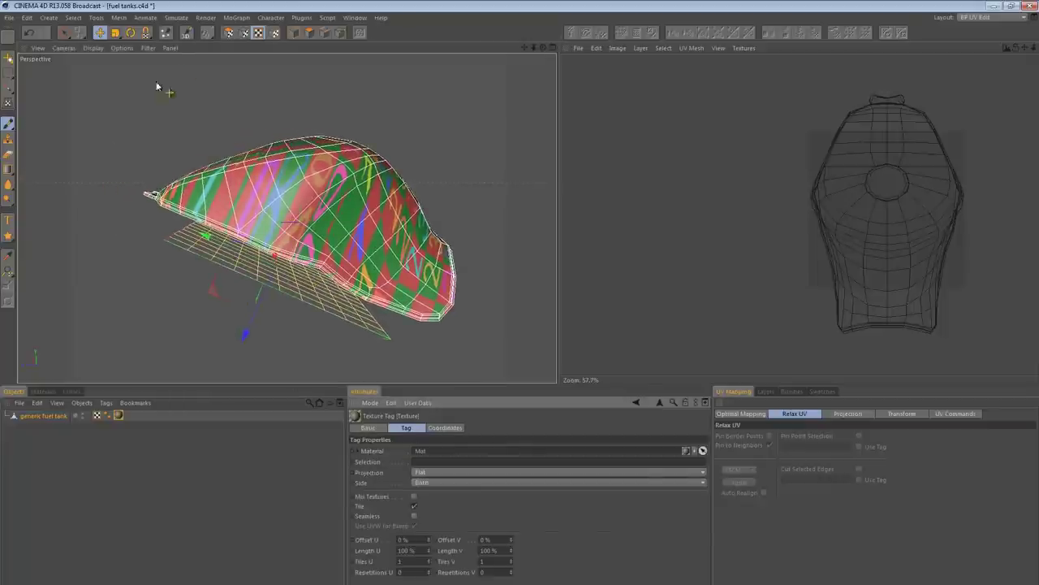
pyautogui.keyDown('alt'); pyautogui.moveTo(341, 267); pyautogui.dragTo(341, 238, button='middle'); pyautogui.keyUp('alt')
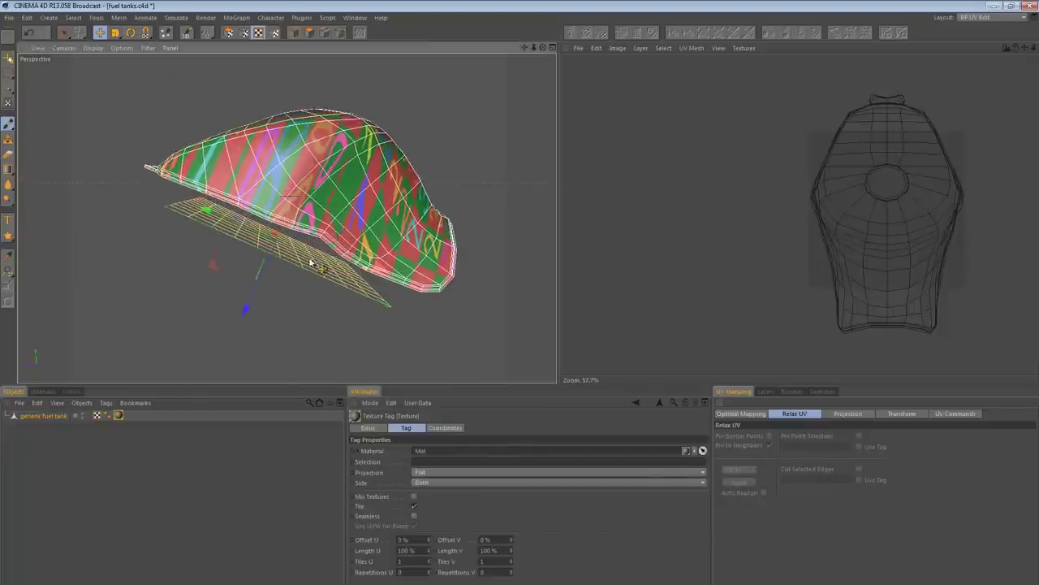
pyautogui.middleClick(307, 262)
pyautogui.middleClick(225, 282)
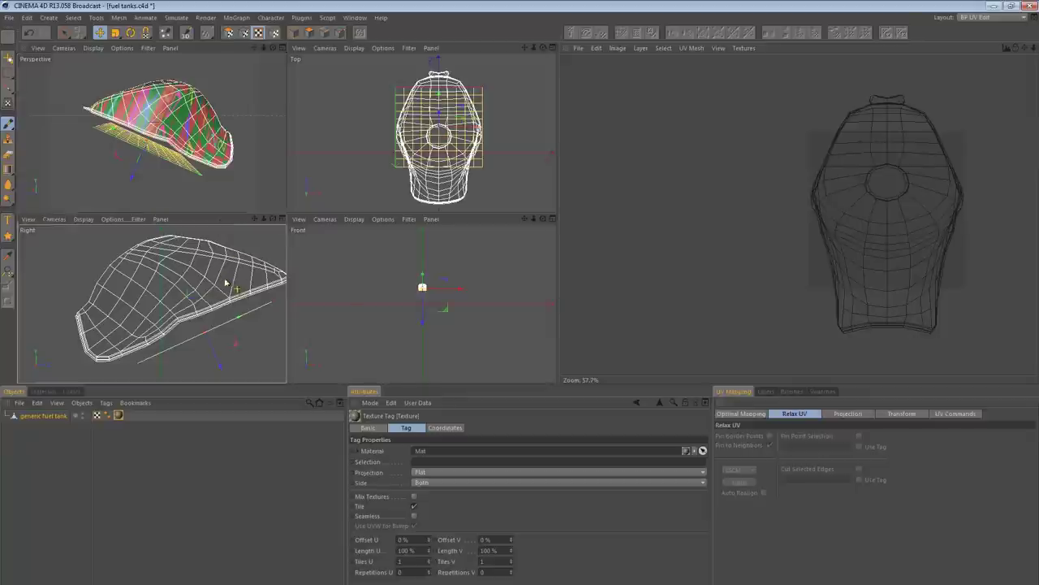
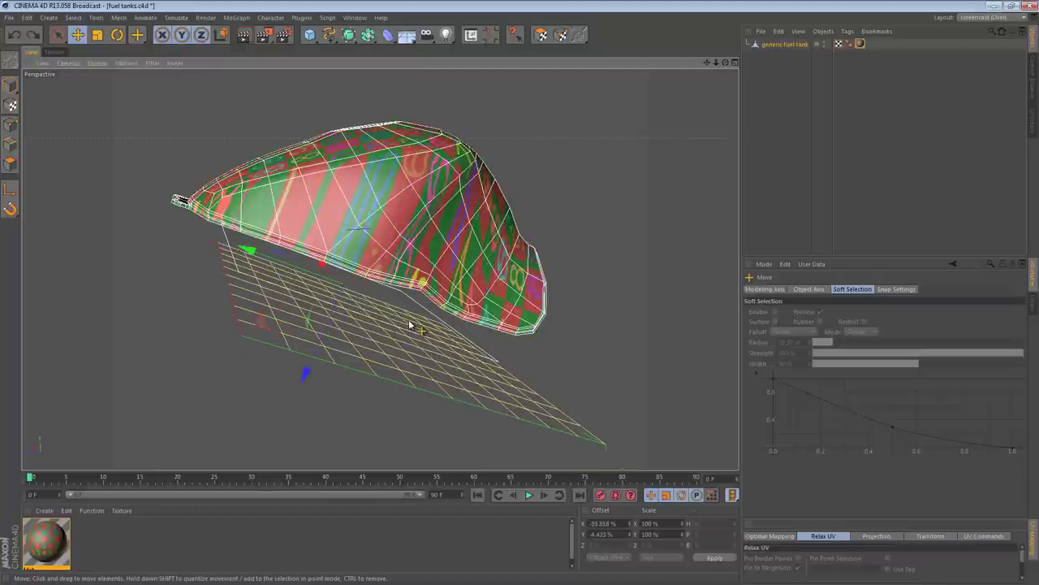
# - Undo the last texture offset, then return to the BP UV Edit layout with Texture Axis mode active
pyautogui.hotkey('ctrl', 'z')
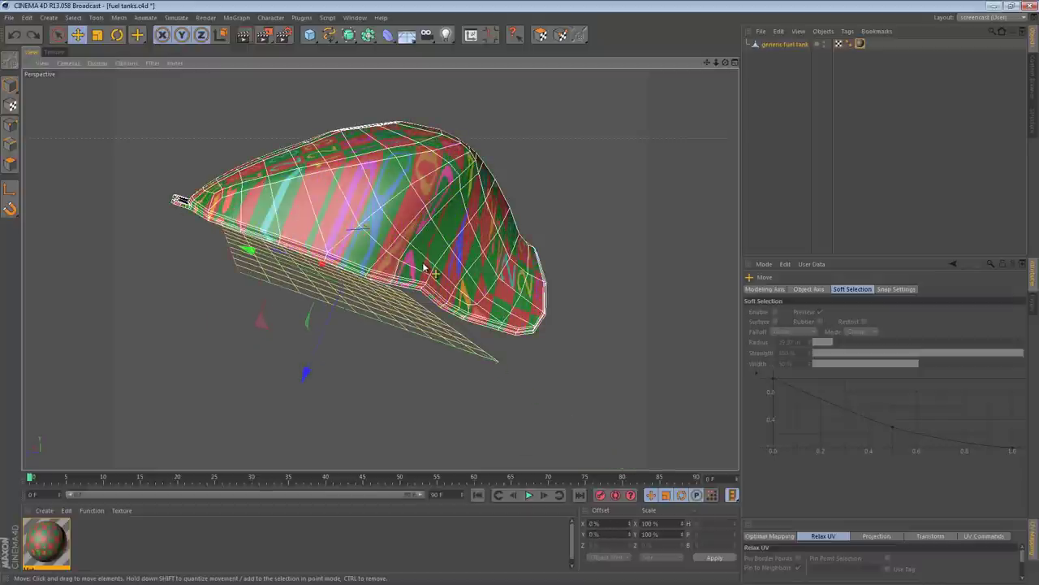
pyautogui.click(11, 104)
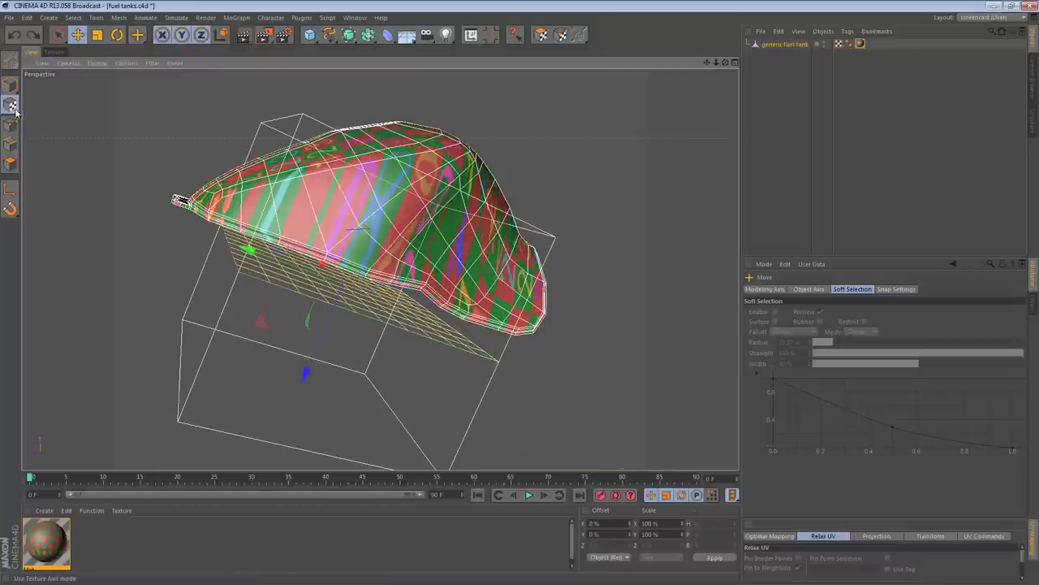
pyautogui.click(979, 17)
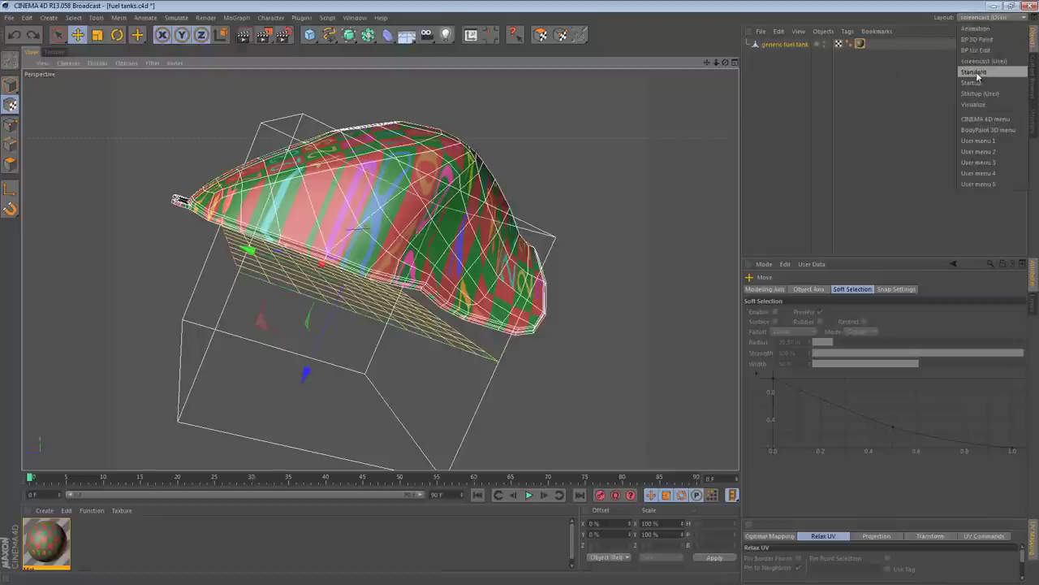
pyautogui.click(978, 50)
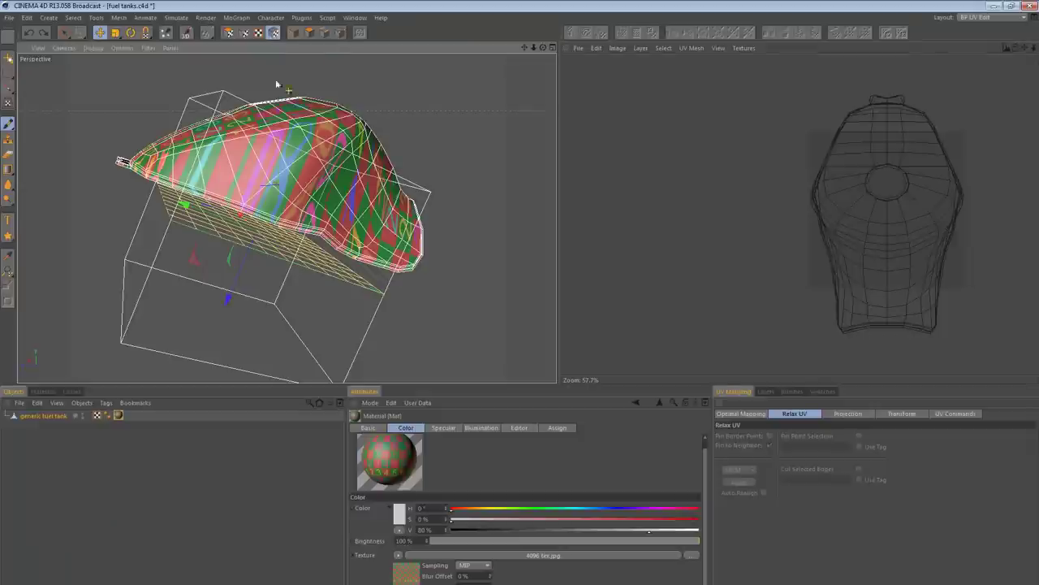
# - In the Right view, move the flat projection plane from beneath the tank to above its top surface
pyautogui.middleClick(244, 233)
pyautogui.middleClick(235, 317)
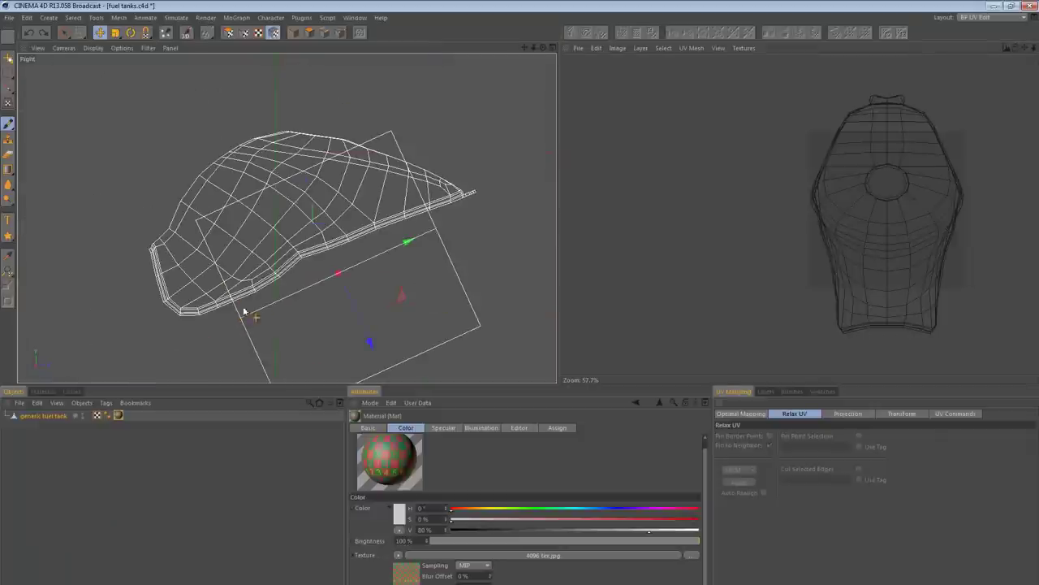
pyautogui.keyDown('alt'); pyautogui.moveTo(414, 292); pyautogui.dragTo(426, 294, button='middle'); pyautogui.keyUp('alt')
pyautogui.moveTo(426, 335); pyautogui.dragTo(383, 131)
pyautogui.keyDown('alt'); pyautogui.moveTo(393, 133); pyautogui.dragTo(396, 222, button='middle'); pyautogui.keyUp('alt')
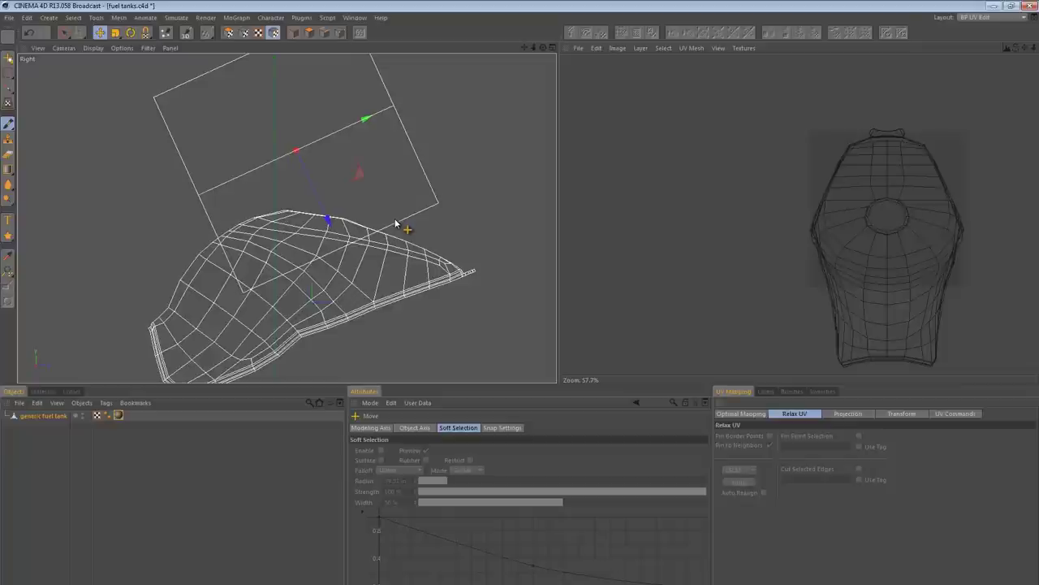
pyautogui.moveTo(392, 223); pyautogui.dragTo(414, 191)
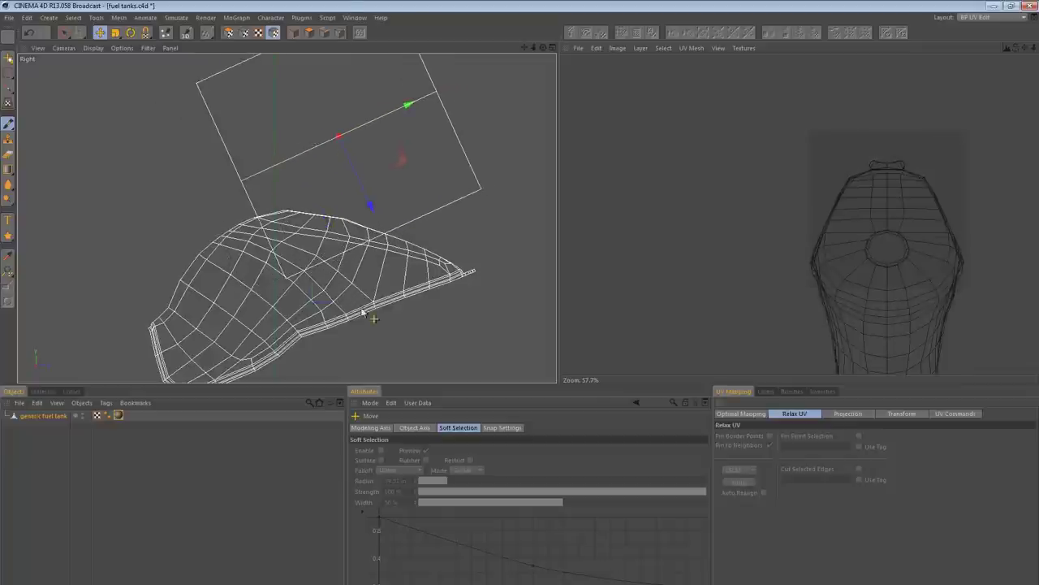
# - Rotate the flat projection plane in the Right view to follow the slope of the tank's top, then return to the perspective view
pyautogui.moveTo(382, 188)
pyautogui.keyDown('alt'); pyautogui.mouseDown(button='middle')
pyautogui.moveTo(372, 206)
pyautogui.moveTo(379, 188)
pyautogui.mouseUp(button='middle'); pyautogui.keyUp('alt')
pyautogui.moveTo(379, 187)
pyautogui.keyDown('alt'); pyautogui.mouseDown(button='right')
pyautogui.moveTo(357, 189)
pyautogui.moveTo(370, 187)
pyautogui.mouseUp(button='right'); pyautogui.keyUp('alt')
pyautogui.keyDown('alt'); pyautogui.moveTo(369, 187); pyautogui.dragTo(373, 182, button='middle'); pyautogui.keyUp('alt')
pyautogui.press('r')
pyautogui.moveTo(494, 122); pyautogui.dragTo(498, 294)
pyautogui.press('e')
pyautogui.press('F1')
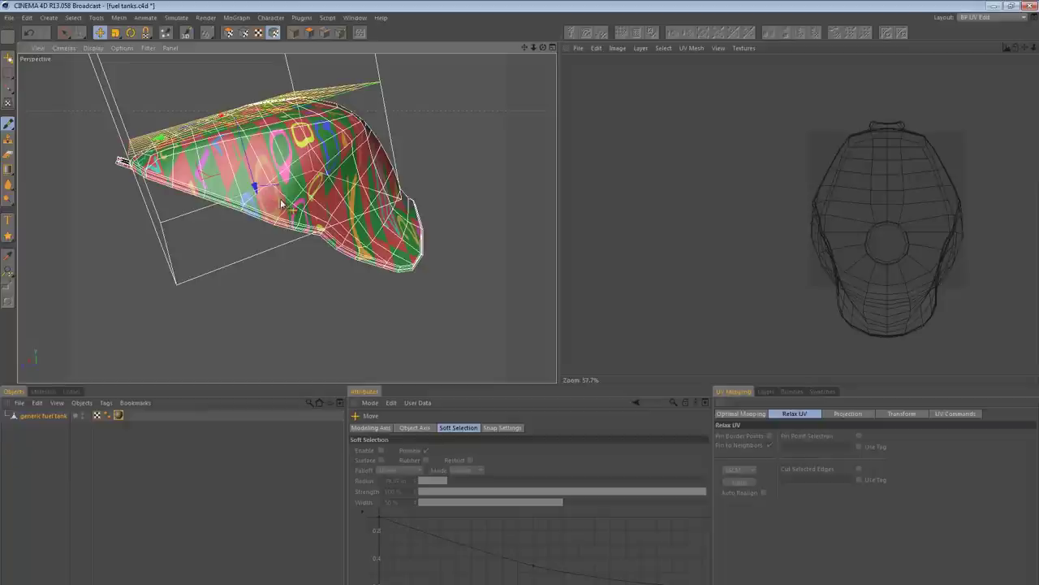
# - Examine the numbered checker projection across the tank's top, filler opening and sides for distortion
pyautogui.keyDown('alt'); pyautogui.moveTo(260, 127); pyautogui.dragTo(493, 238); pyautogui.keyUp('alt')
pyautogui.keyDown('alt'); pyautogui.moveTo(240, 140); pyautogui.dragTo(271, 150, button='middle'); pyautogui.keyUp('alt')
pyautogui.keyDown('alt'); pyautogui.moveTo(251, 186); pyautogui.dragTo(279, 190, button='right'); pyautogui.keyUp('alt')
pyautogui.keyDown('alt'); pyautogui.moveTo(279, 190); pyautogui.dragTo(414, 260); pyautogui.keyUp('alt')
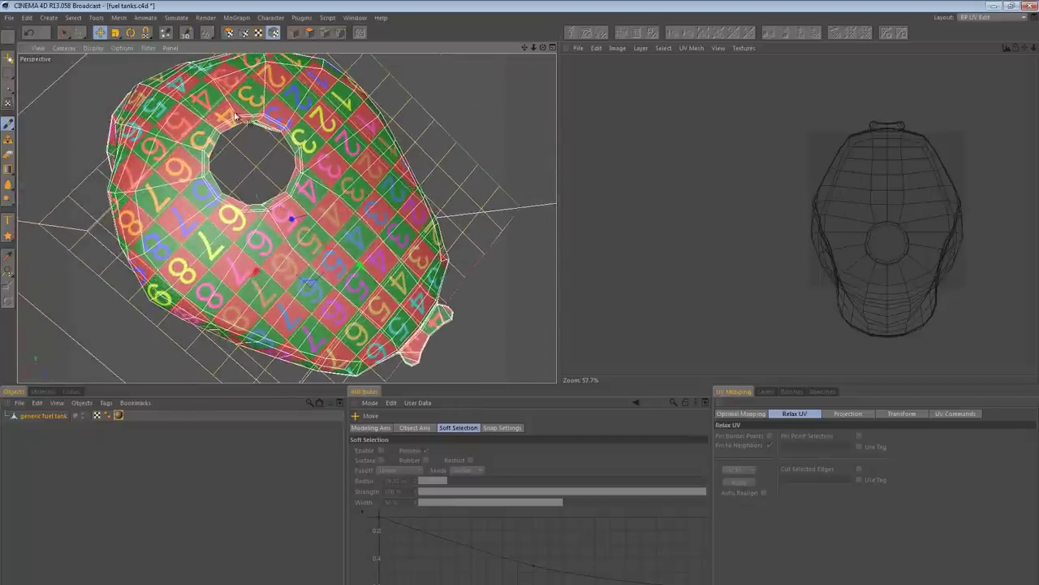
pyautogui.keyDown('alt'); pyautogui.moveTo(248, 194); pyautogui.dragTo(226, 245); pyautogui.keyUp('alt')
pyautogui.scroll(3, 227, 245)
pyautogui.keyDown('alt'); pyautogui.moveTo(291, 340); pyautogui.dragTo(289, 298); pyautogui.keyUp('alt')
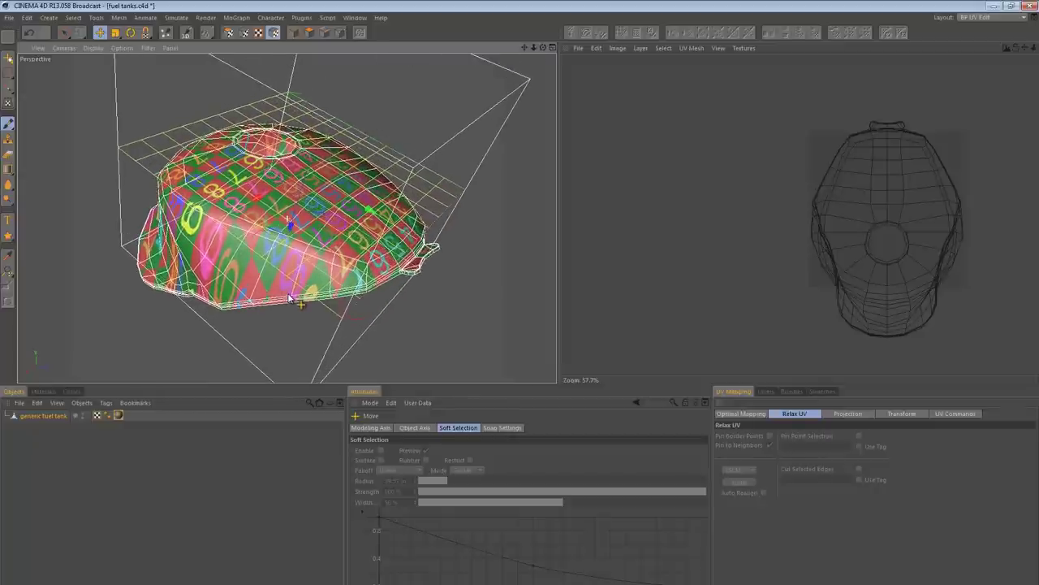
pyautogui.keyDown('alt'); pyautogui.moveTo(237, 212); pyautogui.dragTo(290, 240); pyautogui.keyUp('alt')
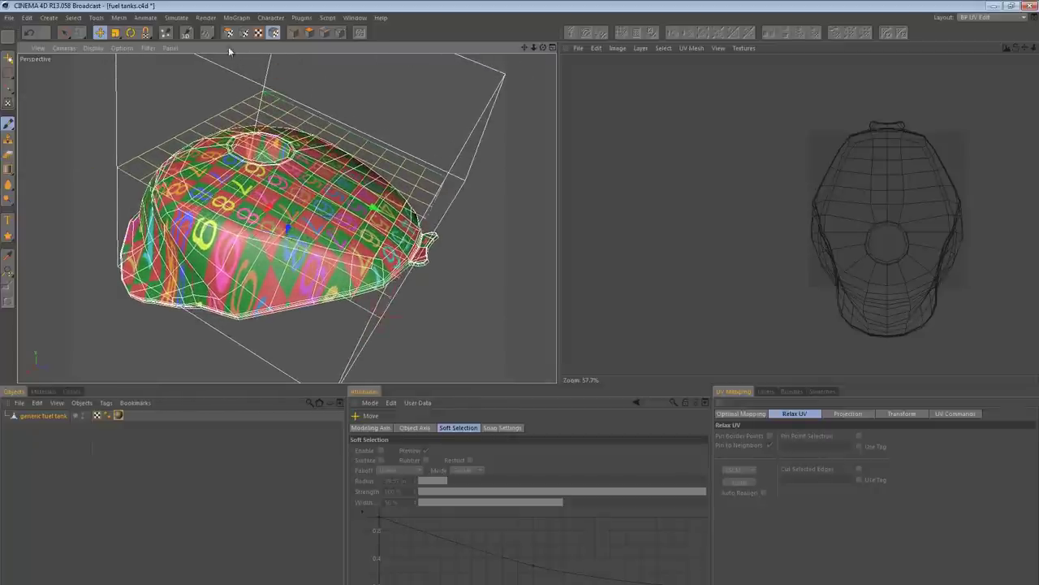
# - Return to polygon mode and assign UVW coordinates from the flat projection to the selected top polygons
pyautogui.click(307, 32)
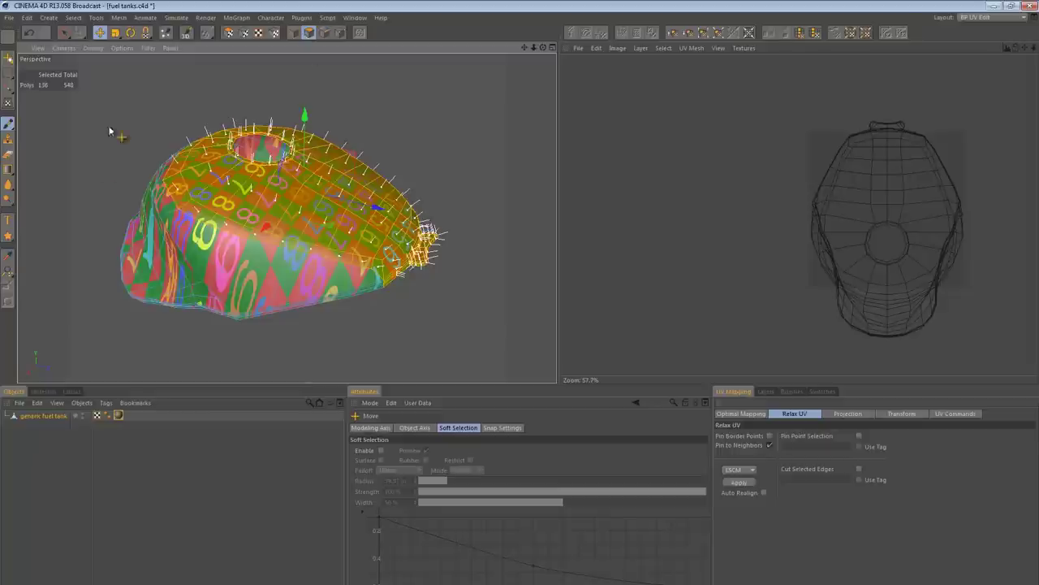
pyautogui.keyDown('alt'); pyautogui.moveTo(234, 166); pyautogui.dragTo(232, 315); pyautogui.keyUp('alt')
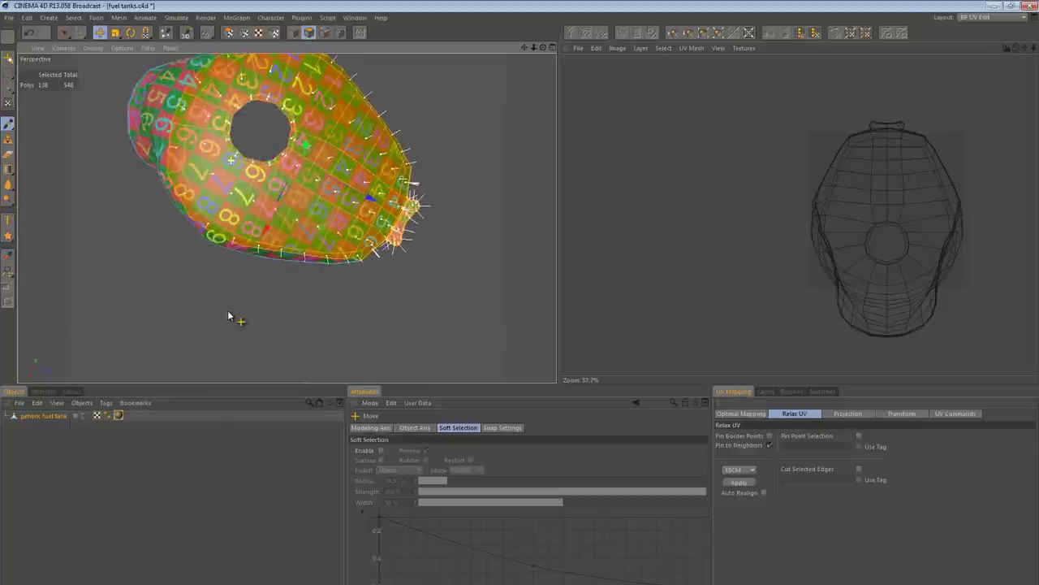
pyautogui.keyDown('alt'); pyautogui.moveTo(349, 219); pyautogui.dragTo(522, 318); pyautogui.keyUp('alt')
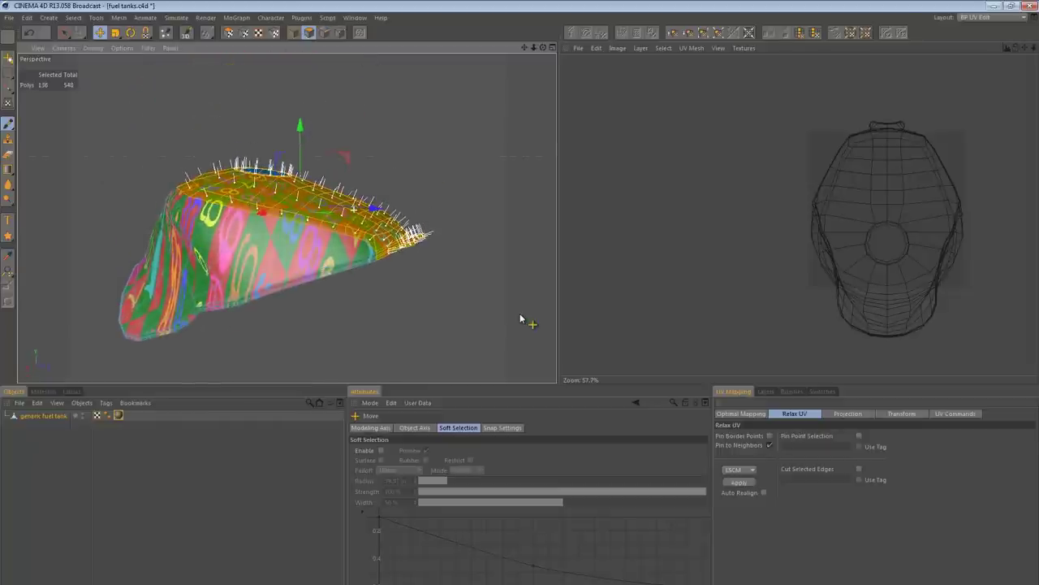
pyautogui.scroll(3, 469, 245)
pyautogui.keyDown('alt'); pyautogui.moveTo(470, 240); pyautogui.dragTo(437, 282); pyautogui.keyUp('alt')
pyautogui.scroll(-4, 410, 216)
pyautogui.keyDown('alt'); pyautogui.moveTo(355, 237); pyautogui.dragTo(377, 254, button='middle'); pyautogui.keyUp('alt')
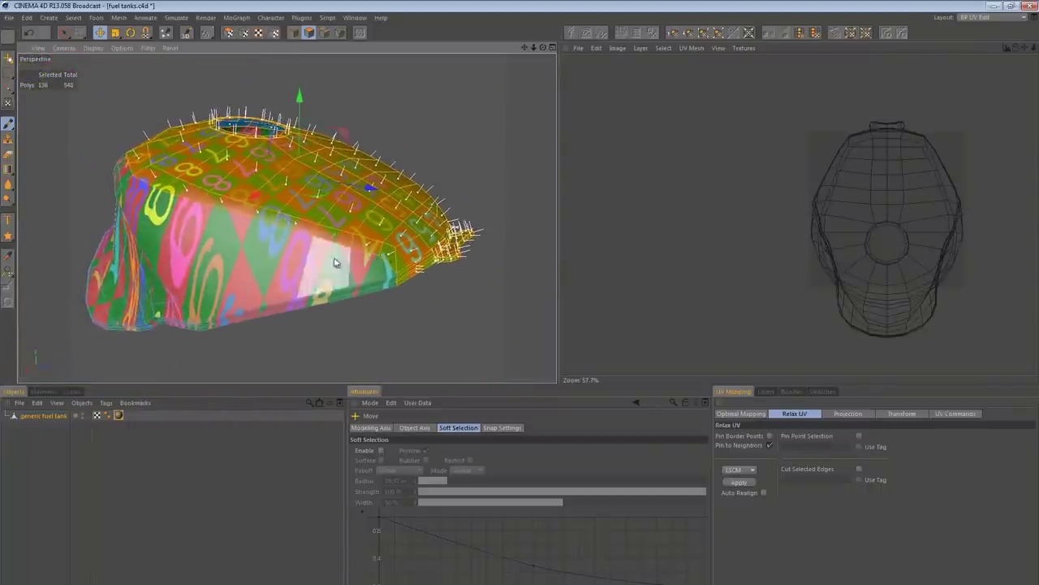
pyautogui.click(106, 403)
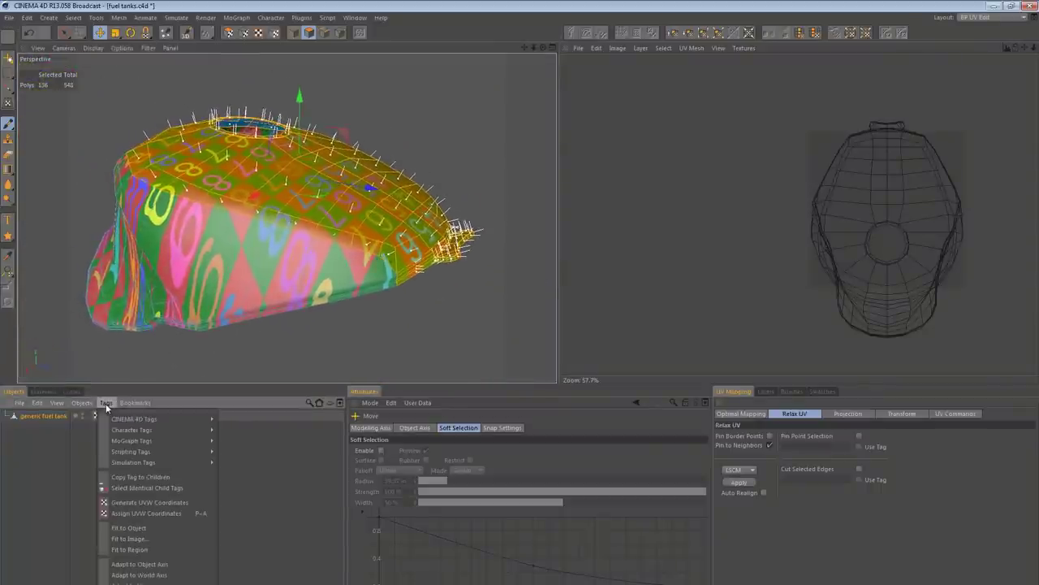
pyautogui.click(151, 510)
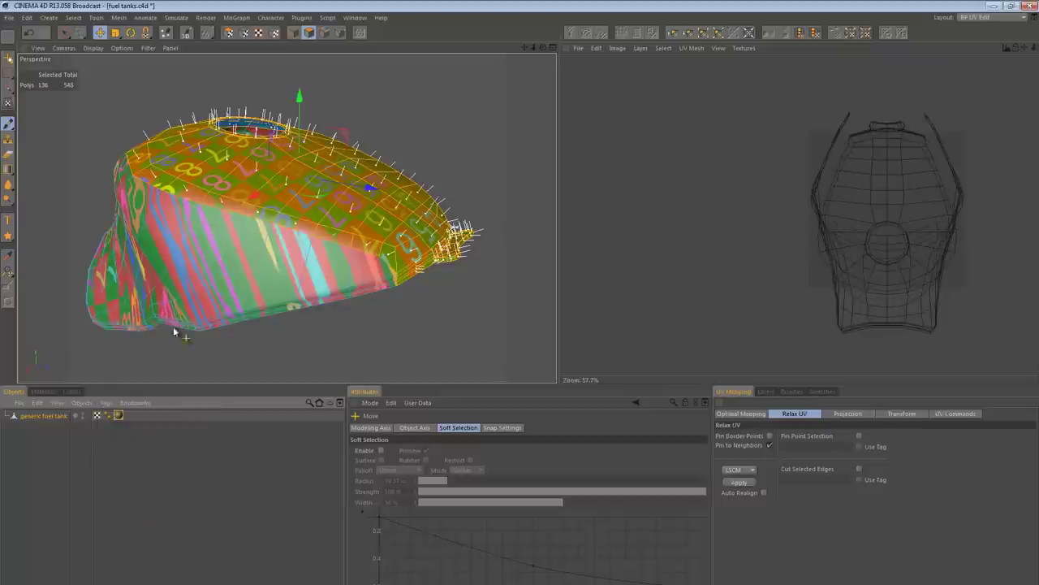
# - In UV polygon mode, move the top's UV island away from the overlapping side UVs
pyautogui.keyDown('alt'); pyautogui.moveTo(191, 318); pyautogui.dragTo(330, 140); pyautogui.keyUp('alt')
pyautogui.press('h')
pyautogui.press('u')
pyautogui.keyDown('alt'); pyautogui.moveTo(385, 268); pyautogui.dragTo(341, 231); pyautogui.keyUp('alt')
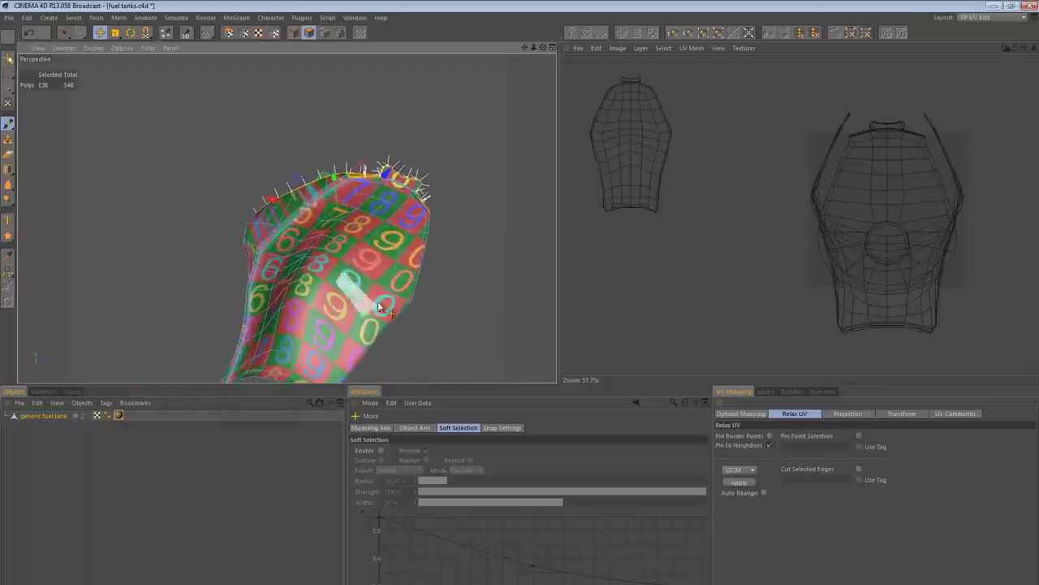
pyautogui.keyDown('alt'); pyautogui.moveTo(331, 195); pyautogui.dragTo(398, 358); pyautogui.keyUp('alt')
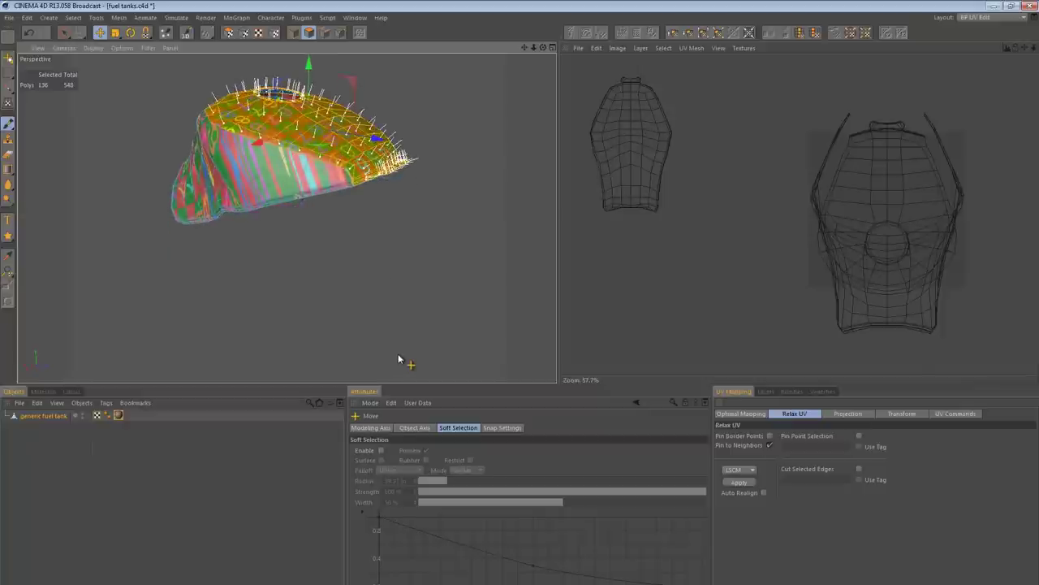
pyautogui.click(792, 49)
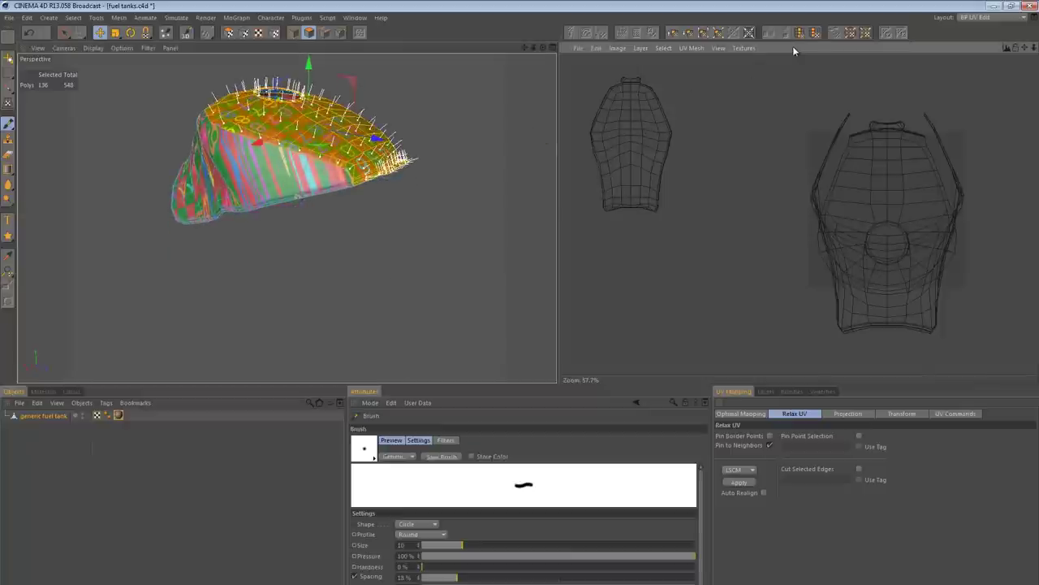
pyautogui.click(225, 33)
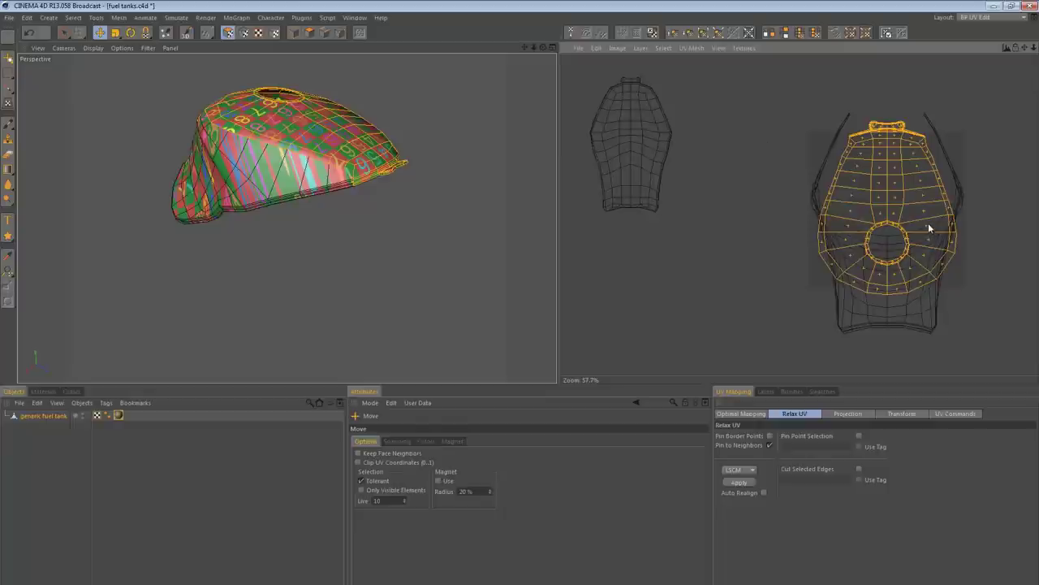
pyautogui.keyDown('alt'); pyautogui.moveTo(930, 228); pyautogui.dragTo(912, 229, button='middle'); pyautogui.keyUp('alt')
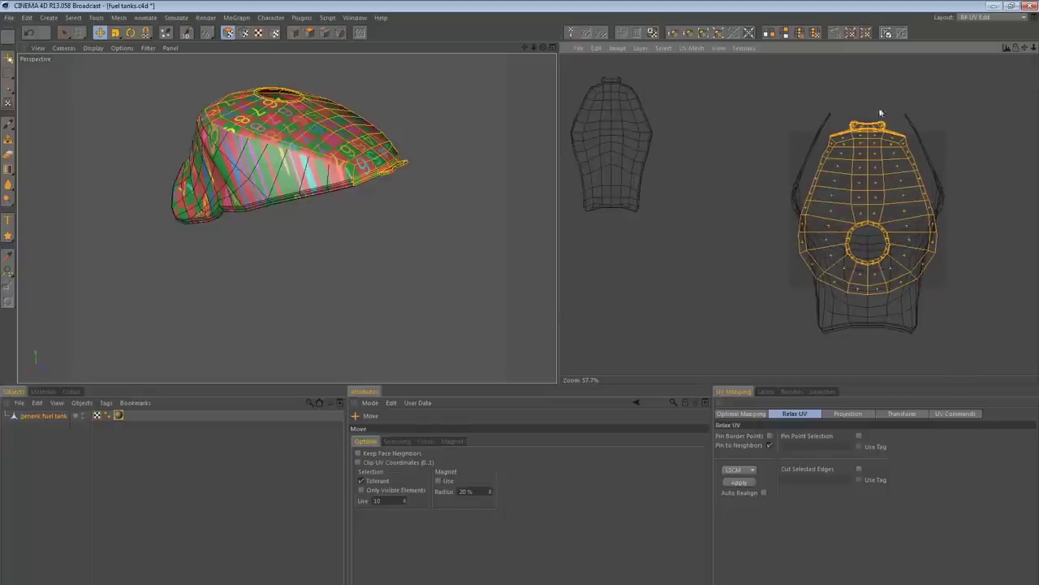
pyautogui.moveTo(878, 229); pyautogui.dragTo(703, 314)
# - Scale the top's UV island down and place it below the underside island, outside the texture area
pyautogui.keyDown('alt'); pyautogui.moveTo(881, 234); pyautogui.dragTo(859, 236, button='right'); pyautogui.keyUp('alt')
pyautogui.keyDown('alt'); pyautogui.moveTo(886, 213); pyautogui.dragTo(933, 172, button='middle'); pyautogui.keyUp('alt')
pyautogui.moveTo(797, 231); pyautogui.dragTo(561, 316)
pyautogui.press('e')
pyautogui.moveTo(681, 242); pyautogui.dragTo(653, 232)
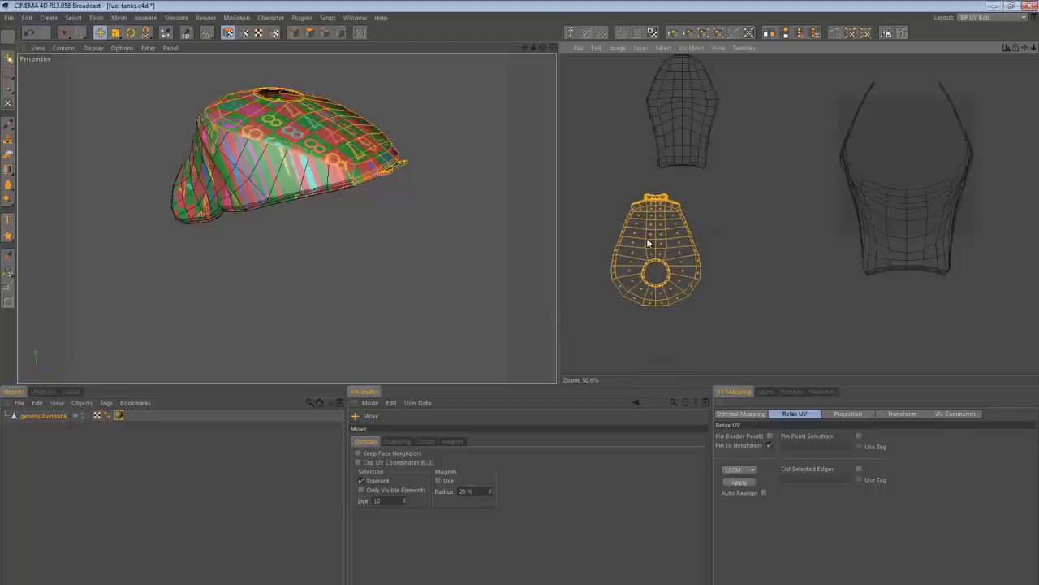
pyautogui.keyDown('alt'); pyautogui.moveTo(331, 157); pyautogui.dragTo(375, 158); pyautogui.keyUp('alt')
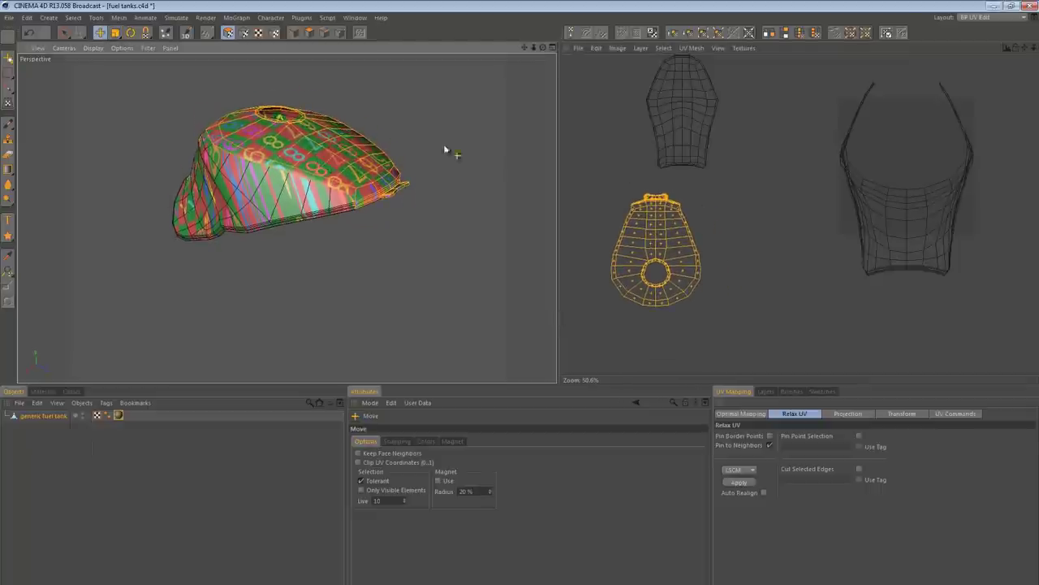
# - Deselect the top's UV island and rectangle-select the whole UV island of the tank's sides
pyautogui.click(803, 125)
pyautogui.keyDown('alt'); pyautogui.moveTo(807, 122); pyautogui.dragTo(561, 315, button='middle'); pyautogui.keyUp('alt')
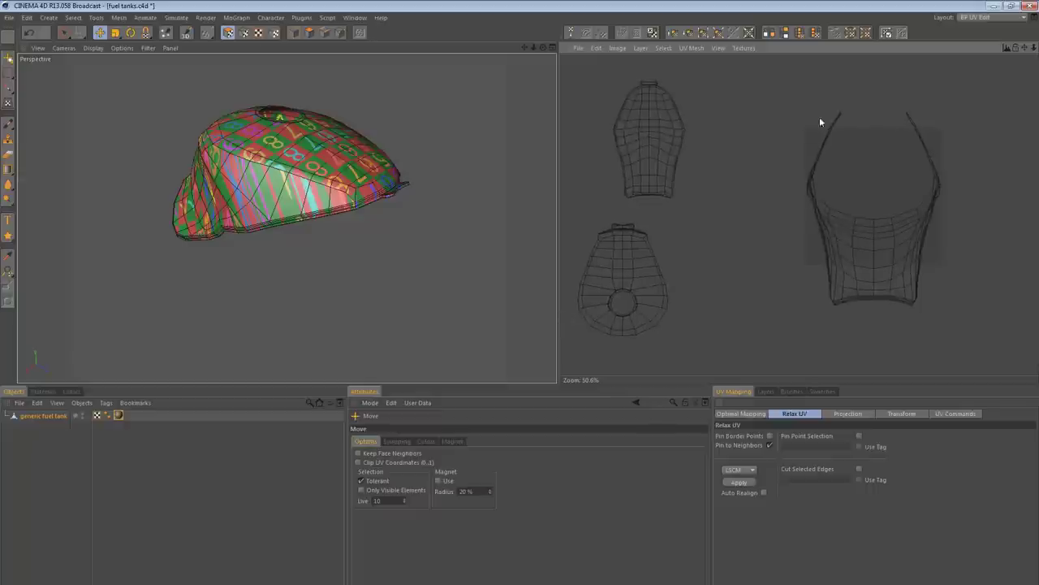
pyautogui.moveTo(65, 34); pyautogui.dragTo(103, 48)
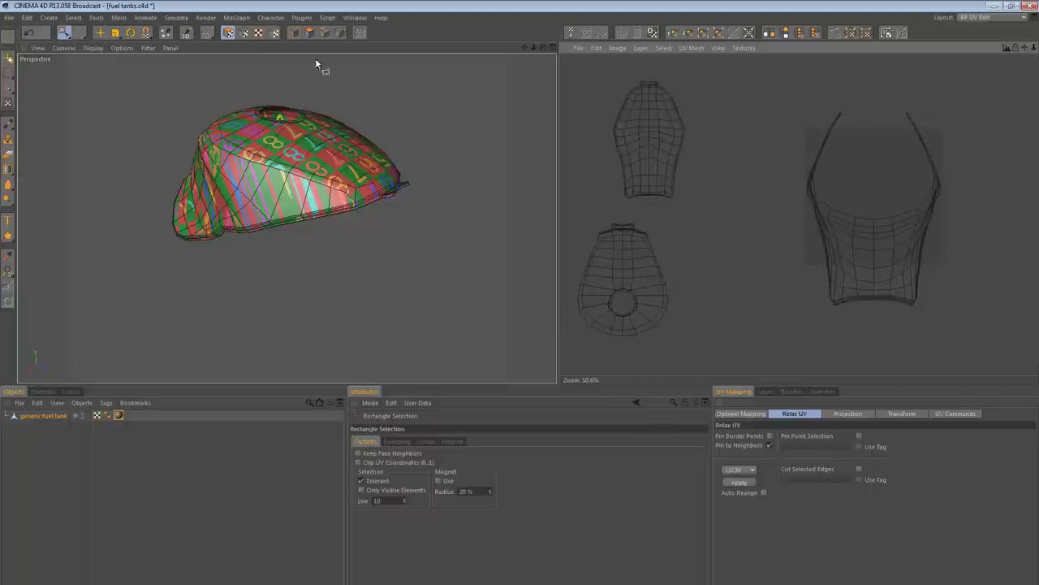
pyautogui.moveTo(738, 79); pyautogui.dragTo(976, 349)
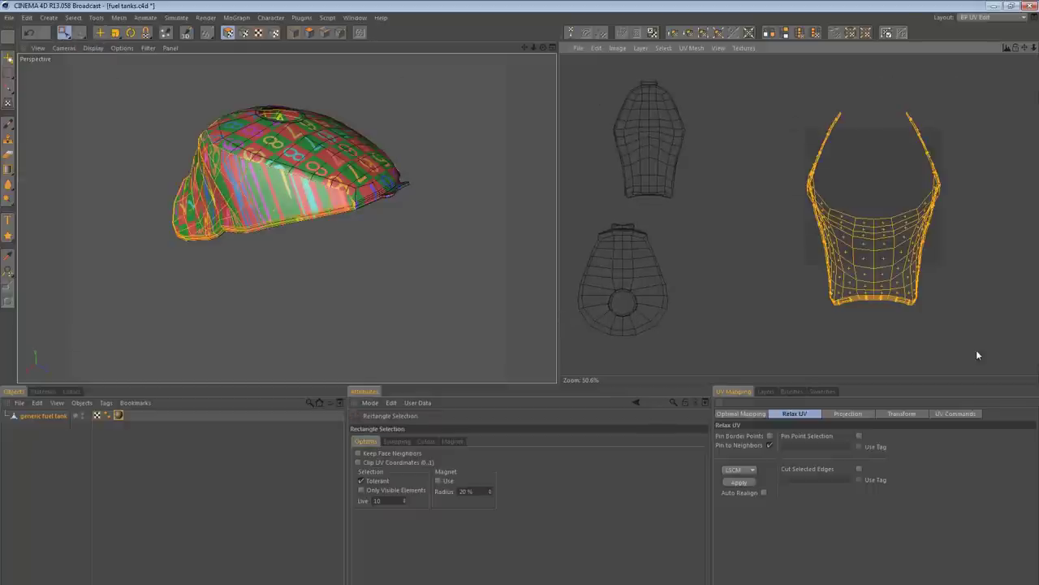
# - Examine the numbered checker pattern around the selected side polygons for stretching and compare it with their UV layout
pyautogui.keyDown('alt'); pyautogui.moveTo(319, 221); pyautogui.dragTo(257, 170); pyautogui.keyUp('alt')
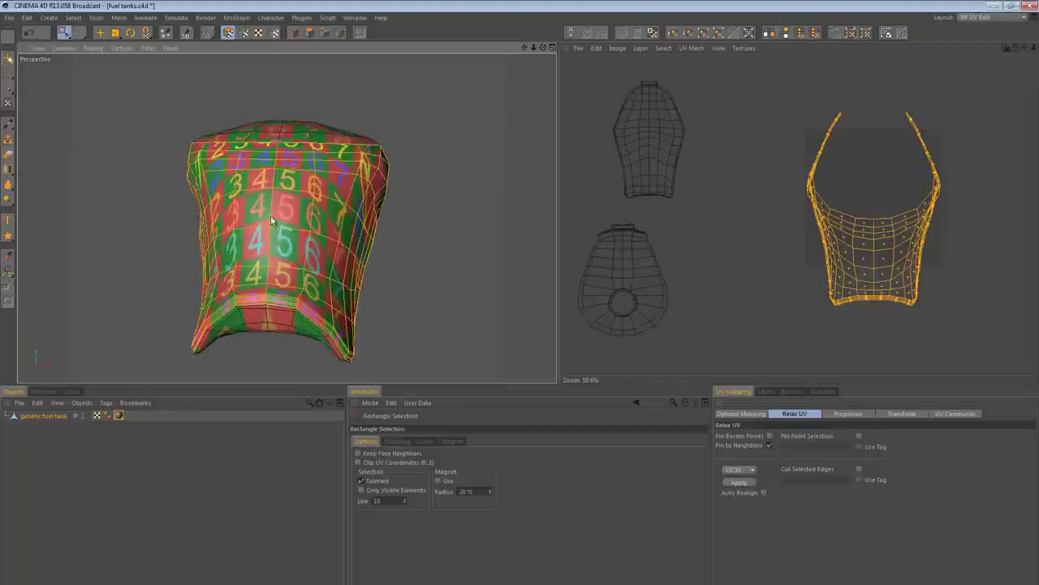
pyautogui.keyDown('alt'); pyautogui.moveTo(354, 243); pyautogui.dragTo(383, 186); pyautogui.keyUp('alt')
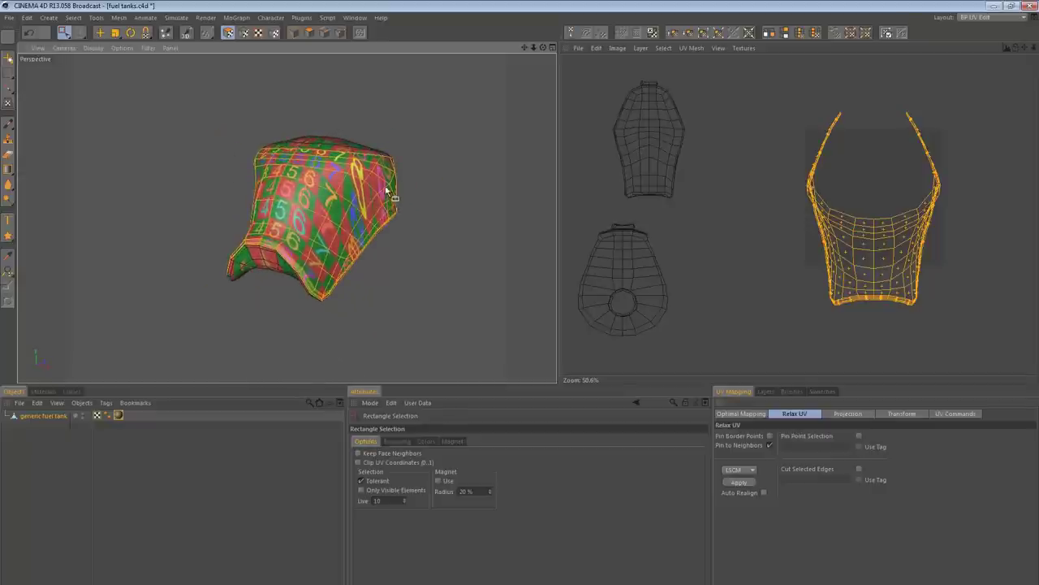
pyautogui.keyDown('alt'); pyautogui.moveTo(274, 177); pyautogui.dragTo(326, 202); pyautogui.keyUp('alt')
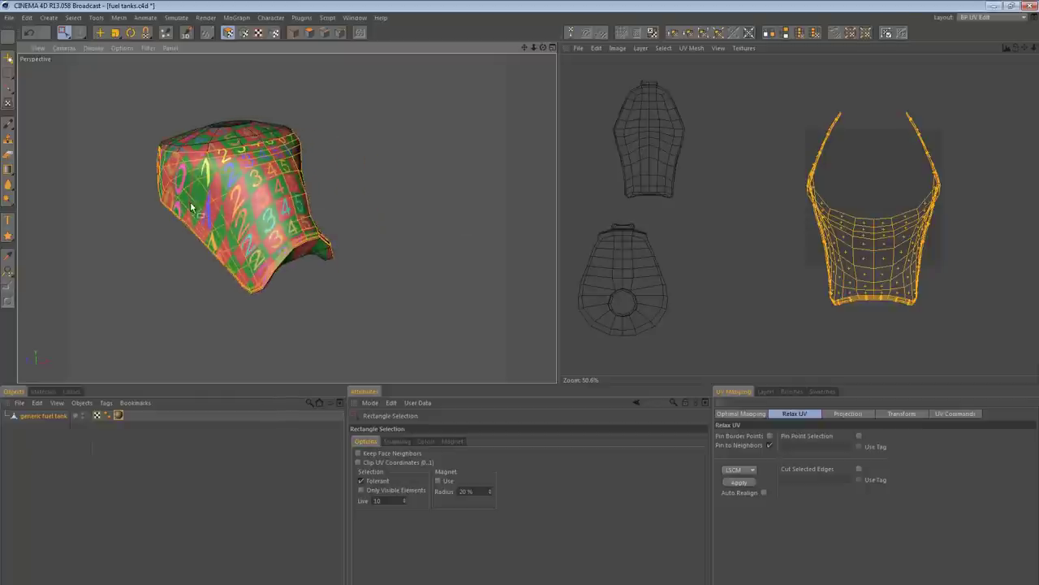
pyautogui.keyDown('alt'); pyautogui.moveTo(273, 180); pyautogui.dragTo(518, 318); pyautogui.keyUp('alt')
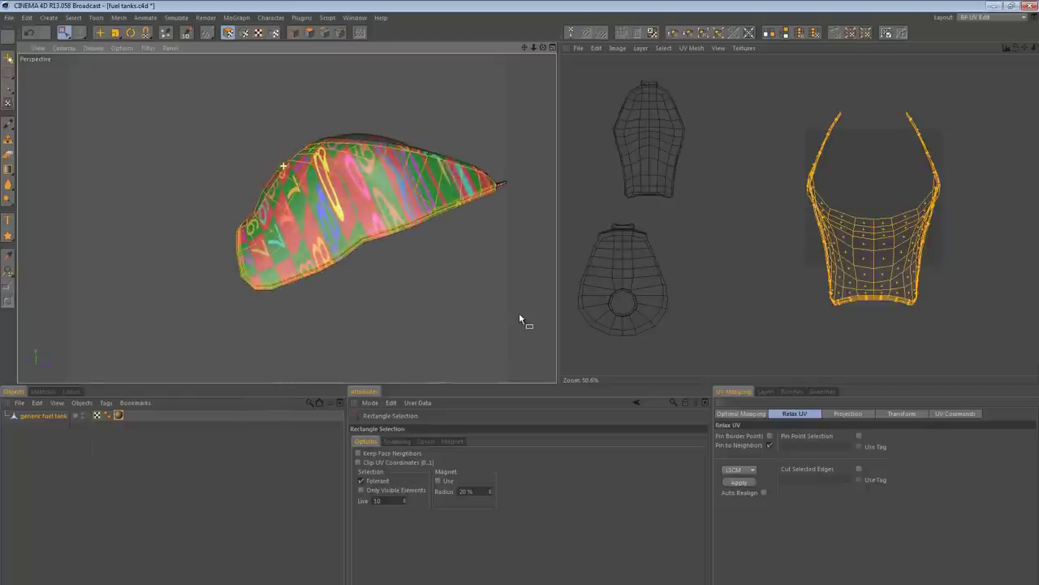
pyautogui.keyDown('alt'); pyautogui.moveTo(353, 174); pyautogui.dragTo(317, 174); pyautogui.keyUp('alt')
pyautogui.keyDown('alt'); pyautogui.moveTo(317, 173); pyautogui.dragTo(335, 172, button='right'); pyautogui.keyUp('alt')
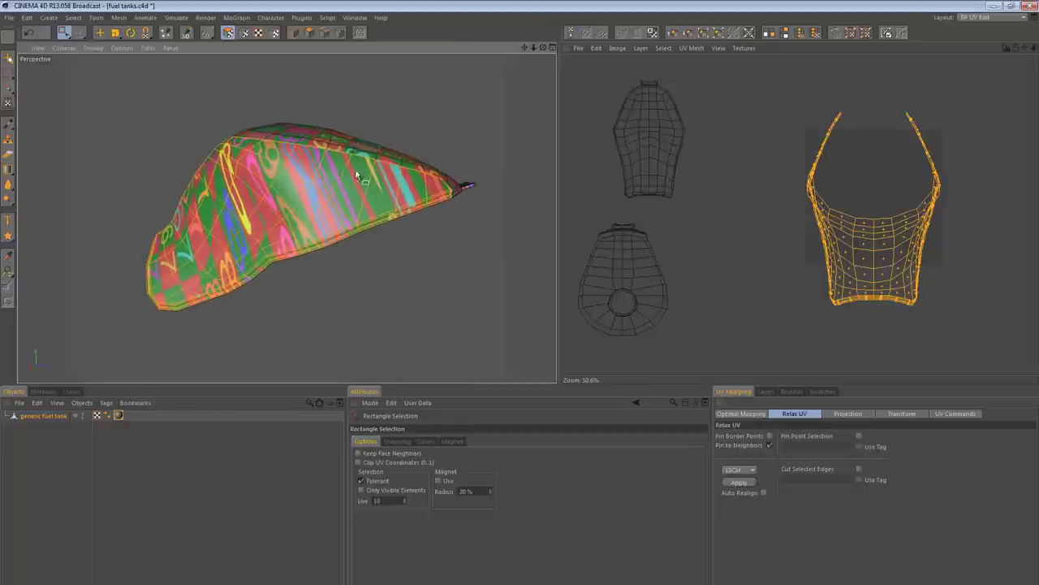
pyautogui.keyDown('alt'); pyautogui.moveTo(885, 235); pyautogui.dragTo(821, 220, button='middle'); pyautogui.keyUp('alt')
pyautogui.keyDown('alt'); pyautogui.moveTo(417, 232); pyautogui.dragTo(262, 167); pyautogui.keyUp('alt')
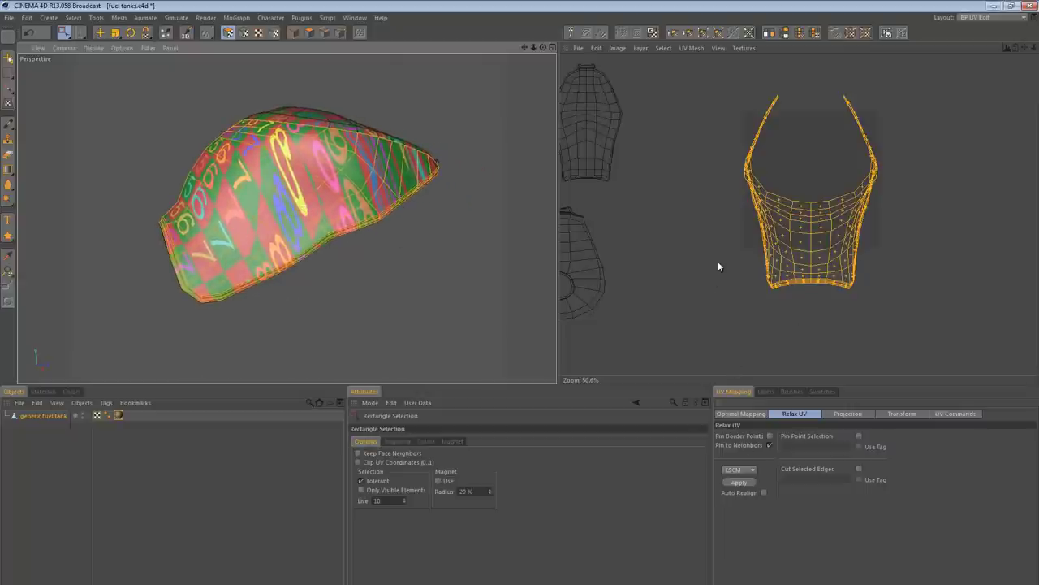
pyautogui.keyDown('alt'); pyautogui.moveTo(560, 314); pyautogui.dragTo(607, 322, button='middle'); pyautogui.keyUp('alt')
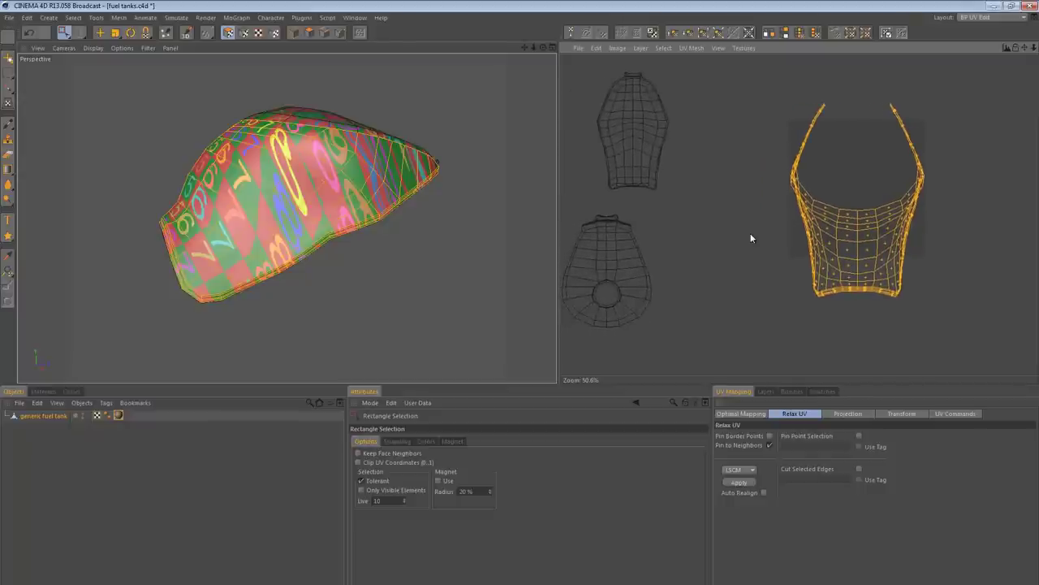
# - Select only the left half of the sides' UV island up to the centre line and move it leftward, away from the other half
pyautogui.moveTo(734, 74); pyautogui.dragTo(859, 339)
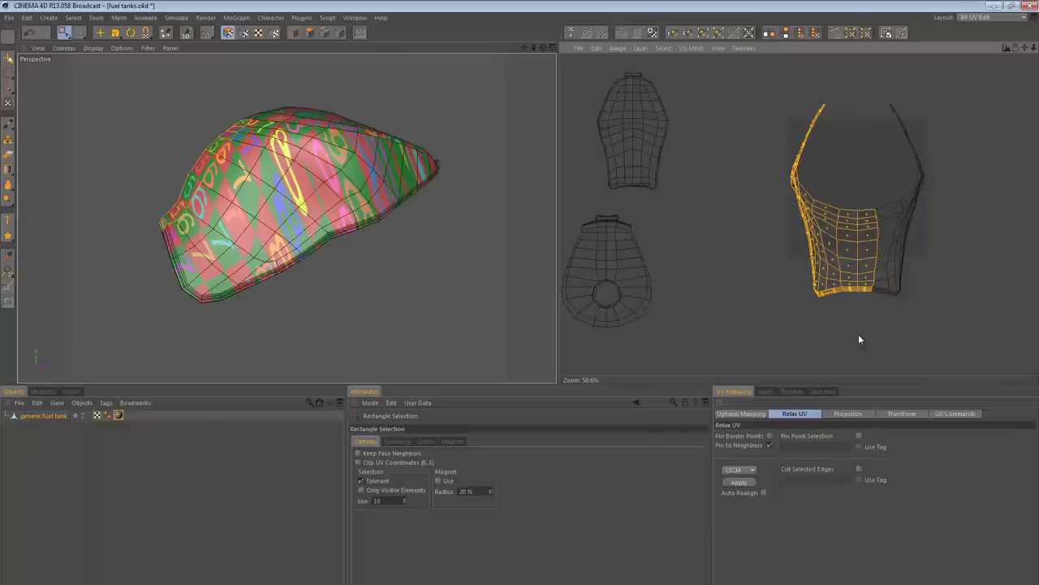
pyautogui.keyDown('ctrl'); pyautogui.moveTo(922, 327); pyautogui.dragTo(864, 177); pyautogui.keyUp('ctrl')
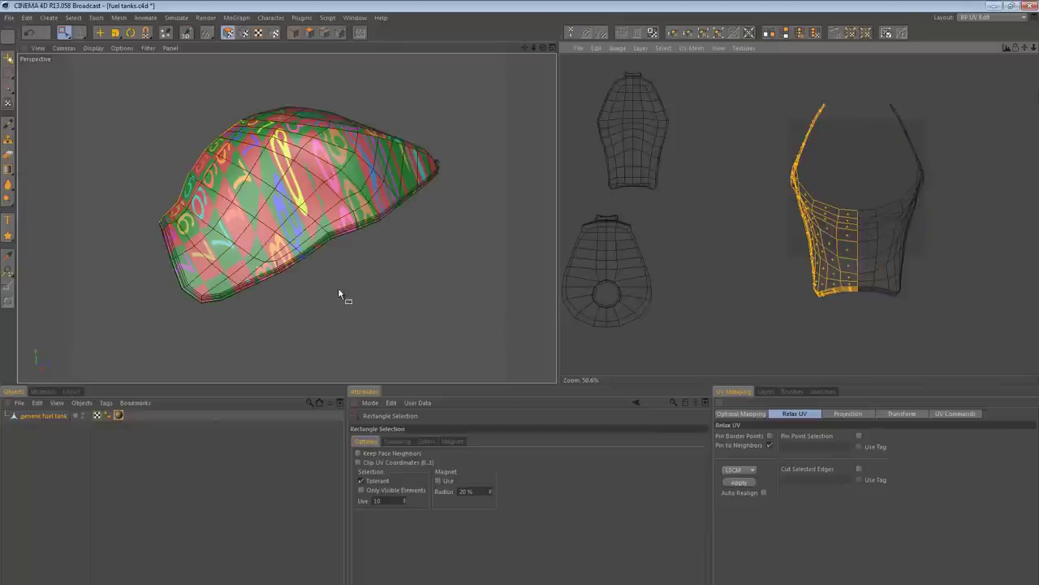
pyautogui.keyDown('alt'); pyautogui.moveTo(190, 171); pyautogui.dragTo(494, 185); pyautogui.keyUp('alt')
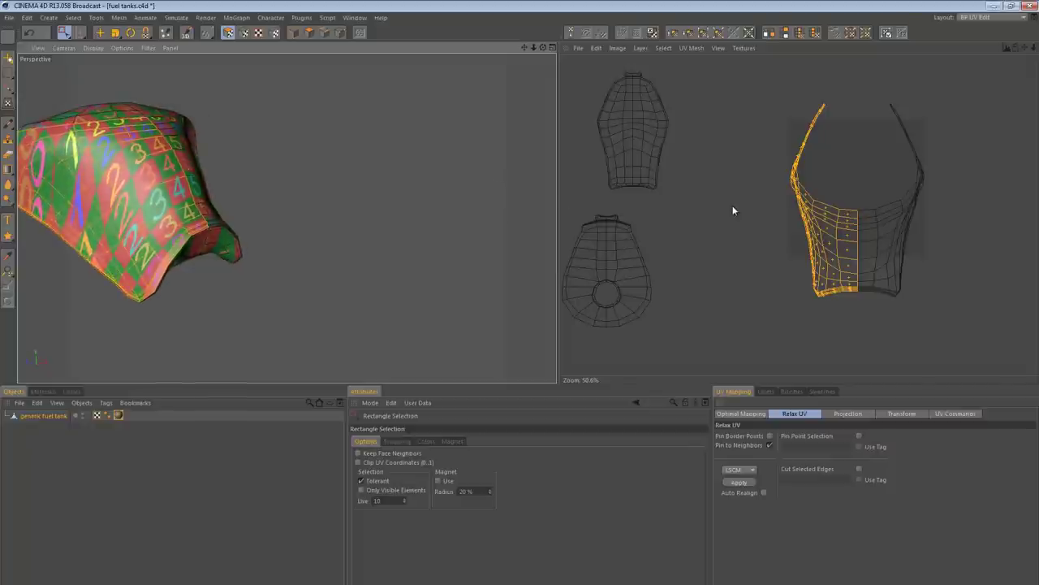
pyautogui.press('e')
pyautogui.moveTo(808, 219); pyautogui.dragTo(725, 217)
pyautogui.moveTo(559, 313)
pyautogui.mouseDown()
pyautogui.moveTo(818, 224)
pyautogui.moveTo(560, 319)
pyautogui.mouseUp()
pyautogui.keyDown('alt'); pyautogui.moveTo(147, 173); pyautogui.dragTo(215, 171, button='middle'); pyautogui.keyUp('alt')
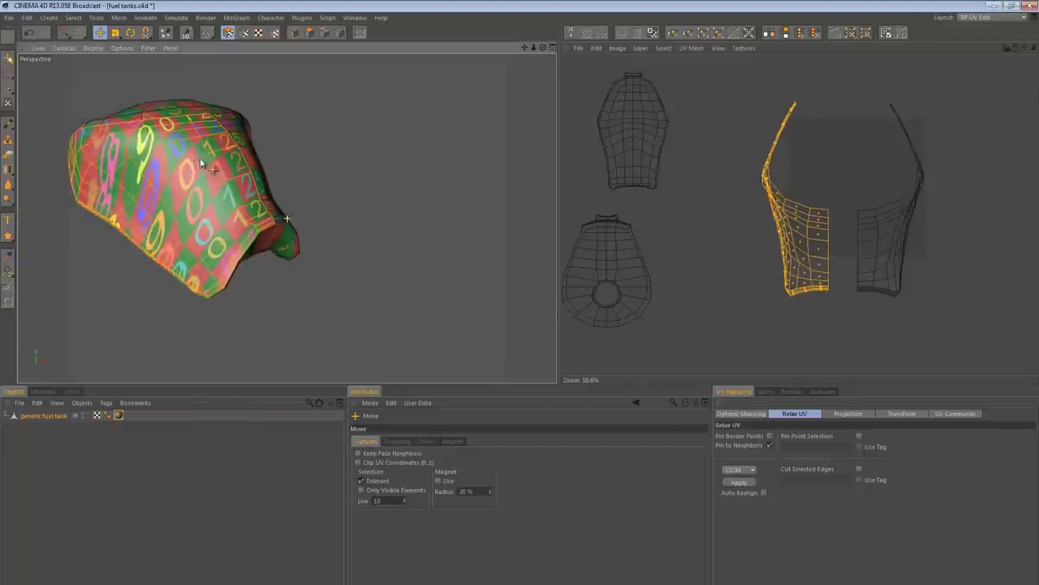
pyautogui.keyDown('alt'); pyautogui.moveTo(191, 167); pyautogui.dragTo(252, 171, button='middle'); pyautogui.keyUp('alt')
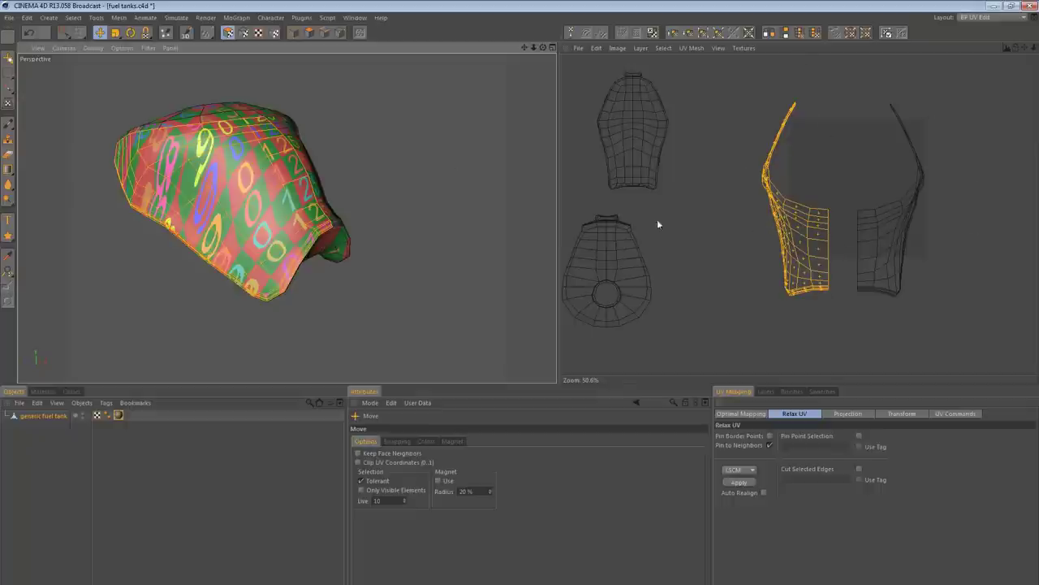
pyautogui.keyDown('alt'); pyautogui.moveTo(280, 164); pyautogui.dragTo(318, 167); pyautogui.keyUp('alt')
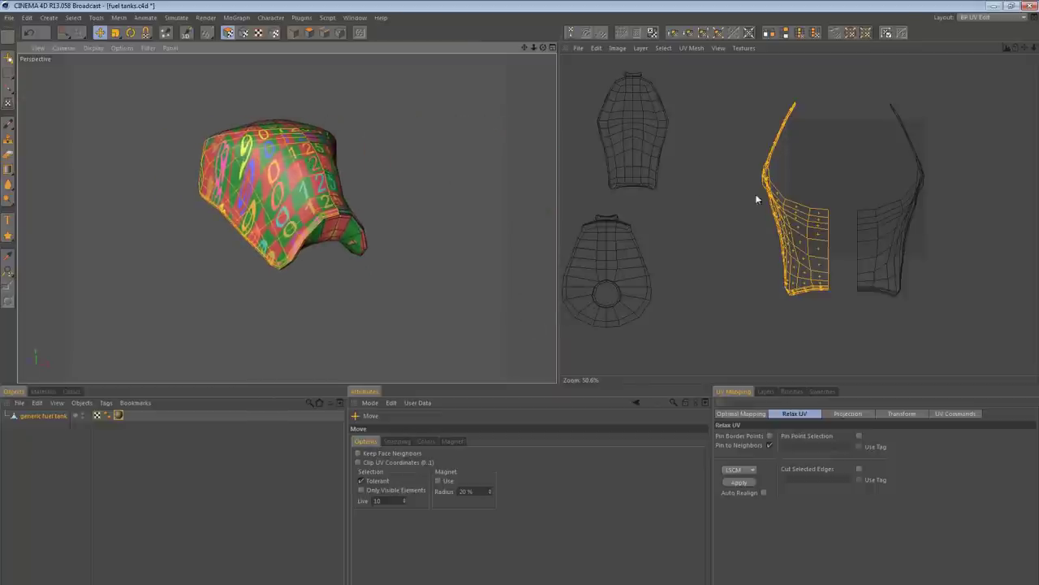
pyautogui.keyDown('alt'); pyautogui.moveTo(753, 195); pyautogui.dragTo(756, 196, button='middle'); pyautogui.keyUp('alt')
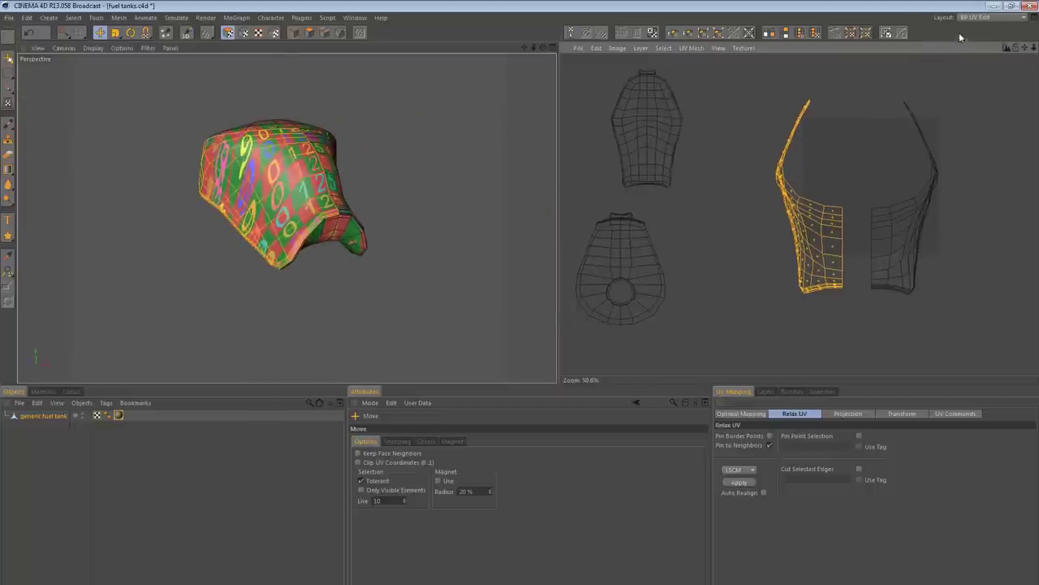
# - Switch to the screencast layout and show the texture view with all the UV islands in a larger area
pyautogui.click(978, 17)
pyautogui.click(980, 61)
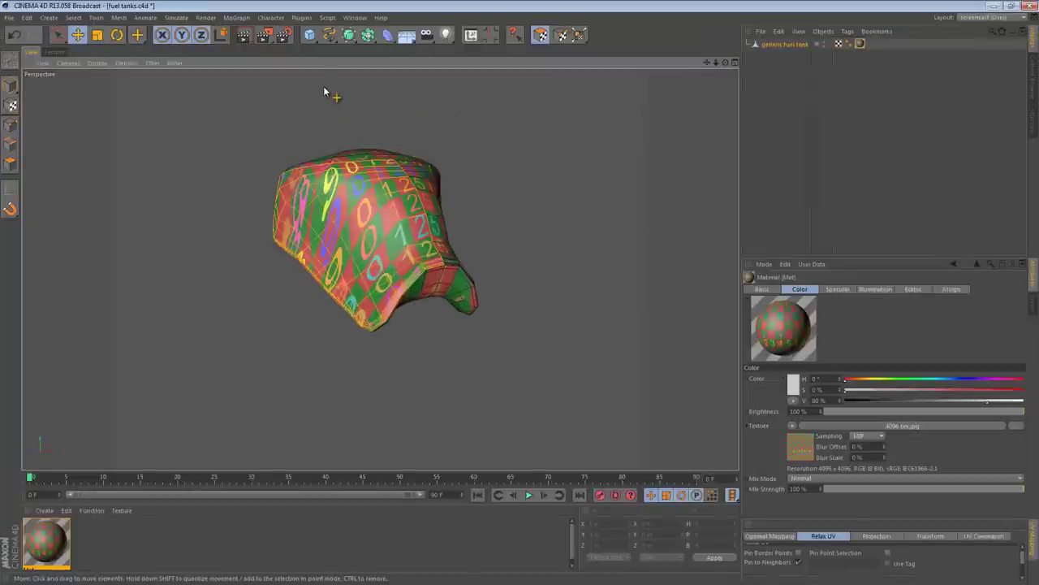
pyautogui.click(54, 52)
pyautogui.keyDown('alt'); pyautogui.moveTo(468, 303); pyautogui.dragTo(512, 320, button='middle'); pyautogui.keyUp('alt')
pyautogui.scroll(3, 530, 317)
pyautogui.scroll(-1, 528, 331)
pyautogui.keyDown('alt'); pyautogui.moveTo(519, 329); pyautogui.dragTo(356, 322, button='right'); pyautogui.keyUp('alt')
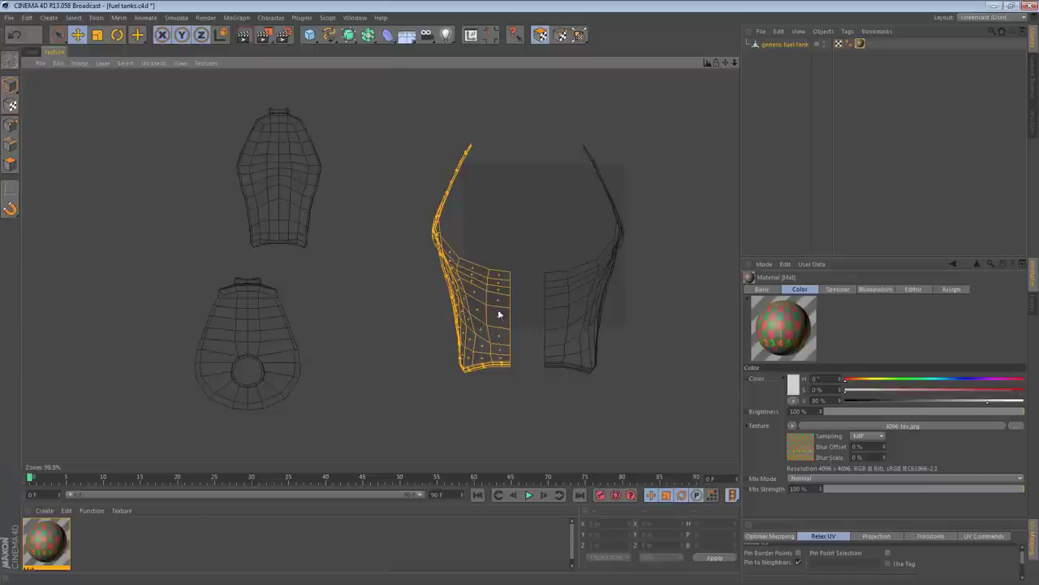
pyautogui.keyDown('alt'); pyautogui.moveTo(649, 338); pyautogui.dragTo(519, 318, button='middle'); pyautogui.keyUp('alt')
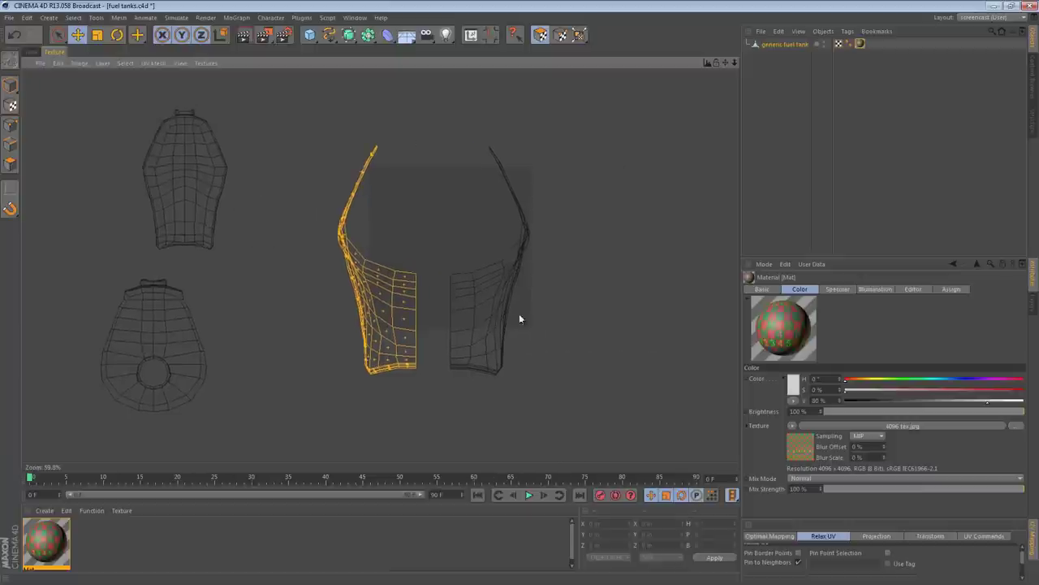
# - Select the right half of the sides' UVs and move it outward, widening the gap to the left half
pyautogui.moveTo(636, 396); pyautogui.dragTo(443, 123)
pyautogui.moveTo(472, 252); pyautogui.dragTo(521, 319)
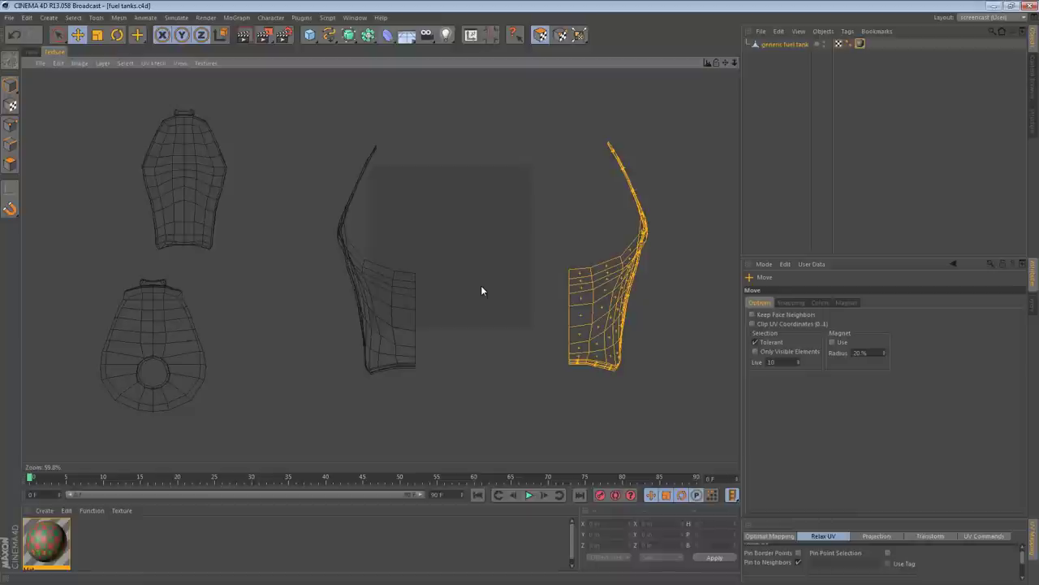
pyautogui.keyDown('alt'); pyautogui.moveTo(528, 323); pyautogui.dragTo(509, 307, button='middle'); pyautogui.keyUp('alt')
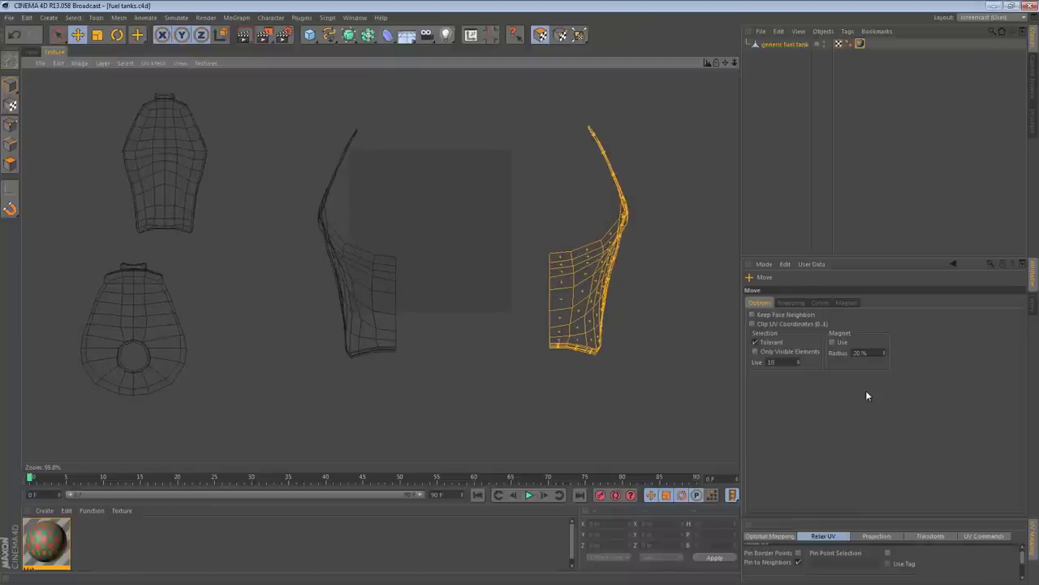
# - Relax the right side's UV island and the left side's UV island separately with the LSCM method
pyautogui.moveTo(840, 516); pyautogui.dragTo(846, 432)
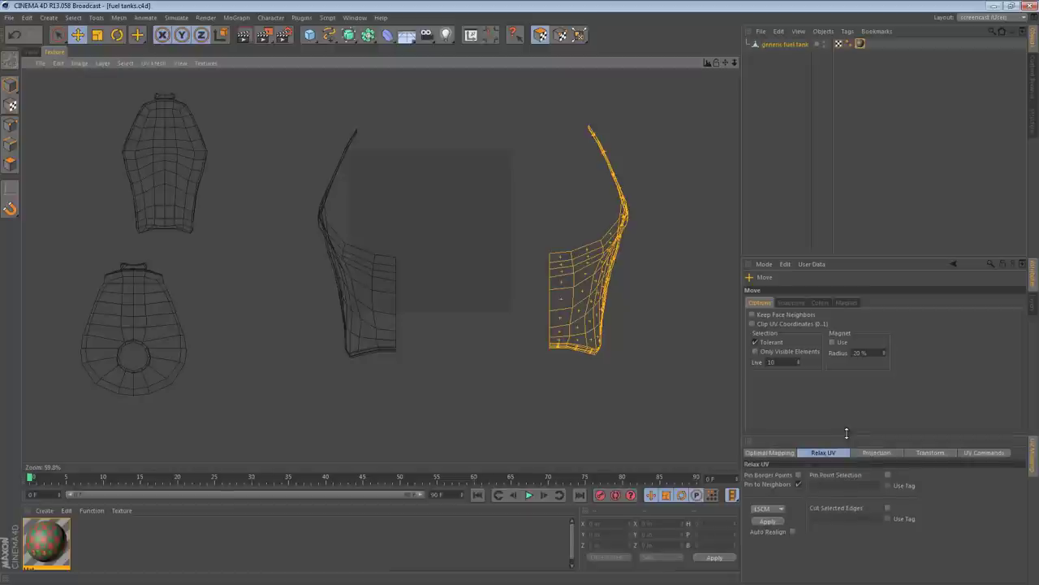
pyautogui.click(767, 521)
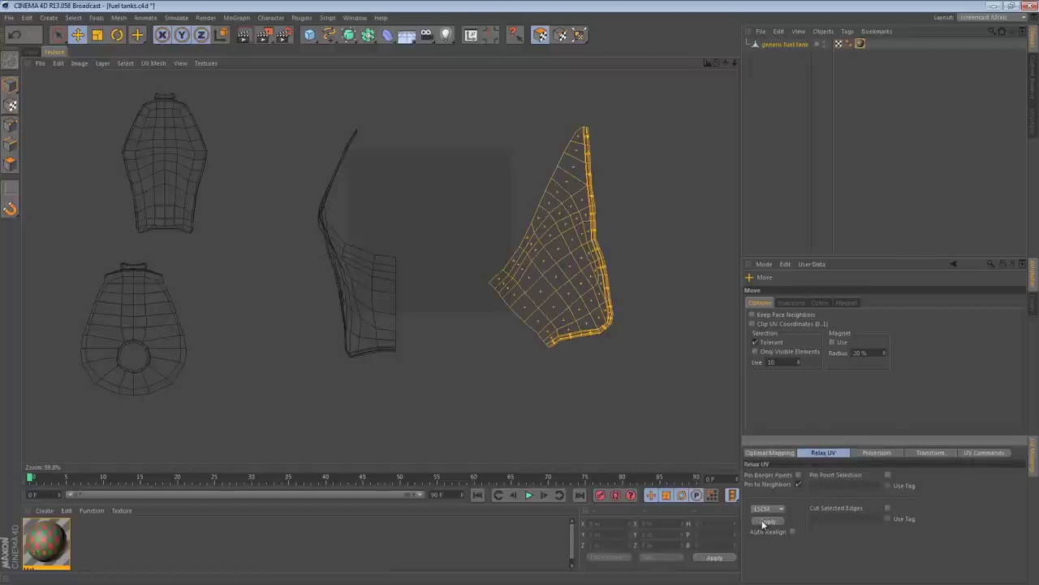
pyautogui.moveTo(452, 401); pyautogui.dragTo(274, 119)
pyautogui.click(767, 520)
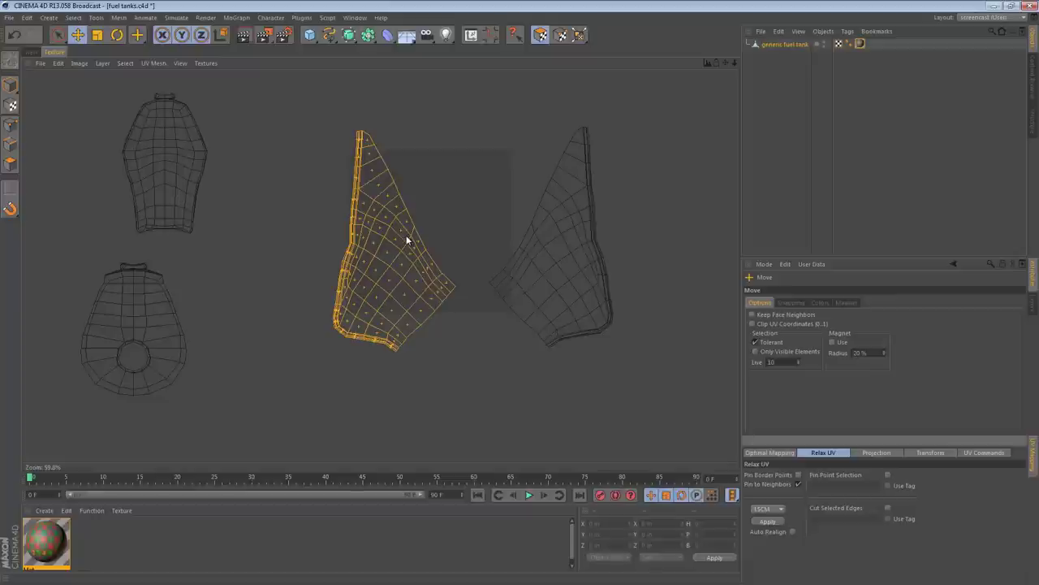
pyautogui.keyDown('alt'); pyautogui.moveTo(262, 259); pyautogui.dragTo(384, 264, button='middle'); pyautogui.keyUp('alt')
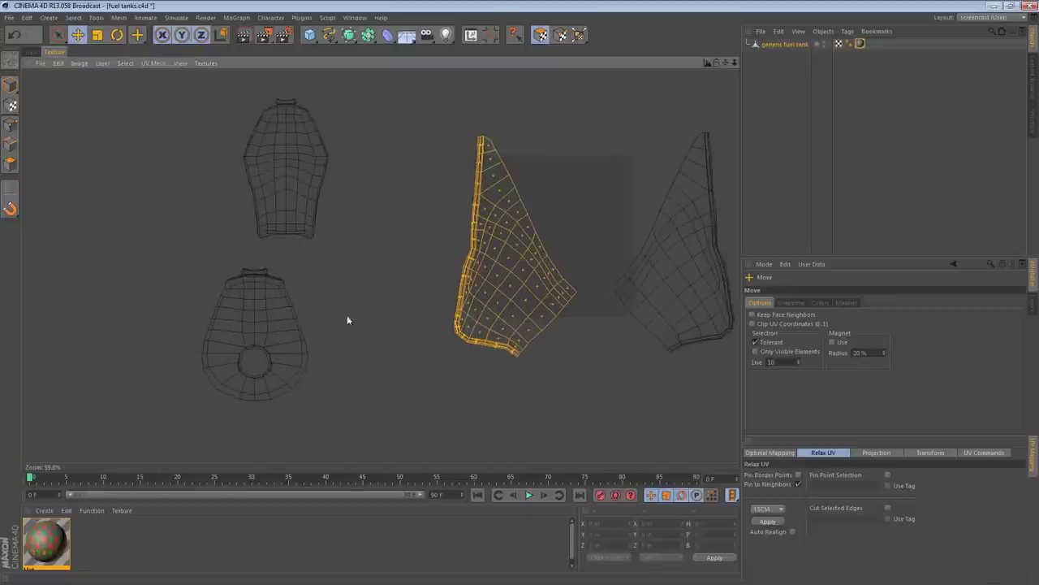
# - Relax the top's UV island with LSCM and inspect the small tab and narrow polygons along its upper edge
pyautogui.moveTo(335, 408); pyautogui.dragTo(158, 254)
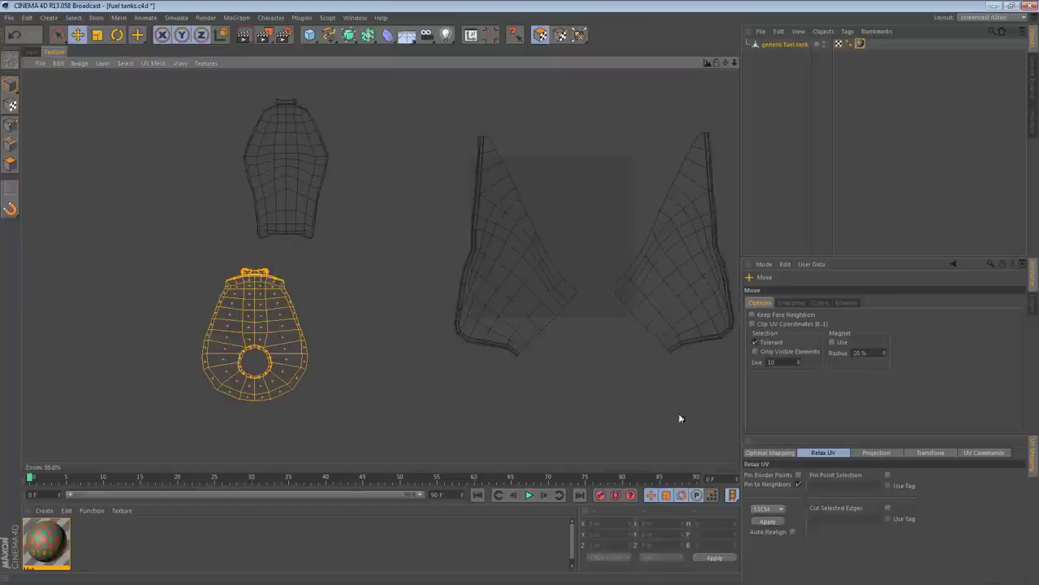
pyautogui.click(769, 523)
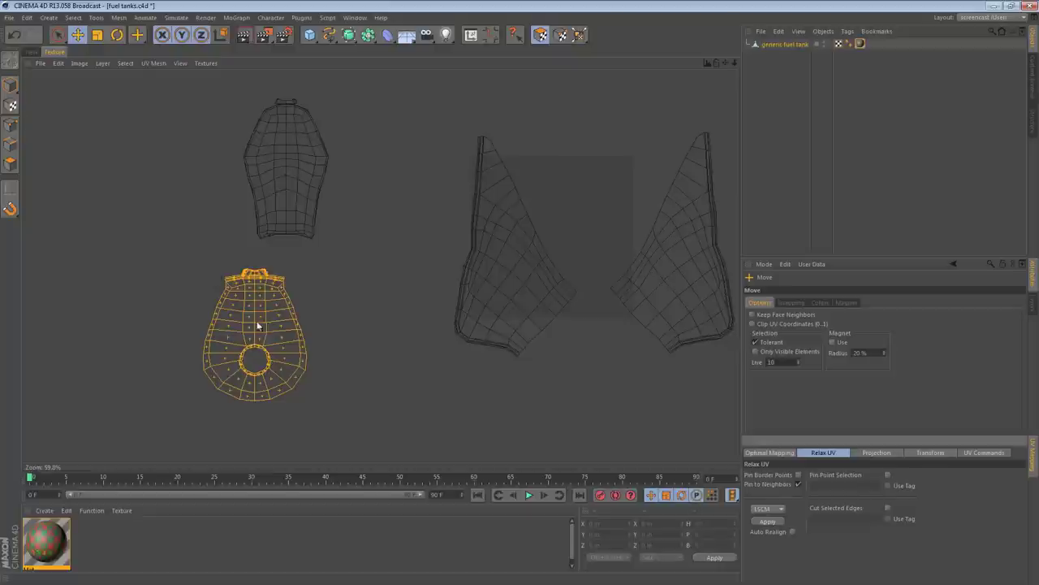
pyautogui.keyDown('alt'); pyautogui.moveTo(242, 276); pyautogui.dragTo(566, 316, button='right'); pyautogui.keyUp('alt')
pyautogui.keyDown('alt'); pyautogui.moveTo(231, 279); pyautogui.dragTo(422, 285, button='middle'); pyautogui.keyUp('alt')
pyautogui.keyDown('alt'); pyautogui.moveTo(204, 289); pyautogui.dragTo(580, 318, button='right'); pyautogui.keyUp('alt')
pyautogui.keyDown('alt'); pyautogui.moveTo(336, 302); pyautogui.dragTo(642, 320, button='right'); pyautogui.keyUp('alt')
pyautogui.keyDown('alt'); pyautogui.moveTo(303, 419); pyautogui.dragTo(620, 175, button='middle'); pyautogui.keyUp('alt')
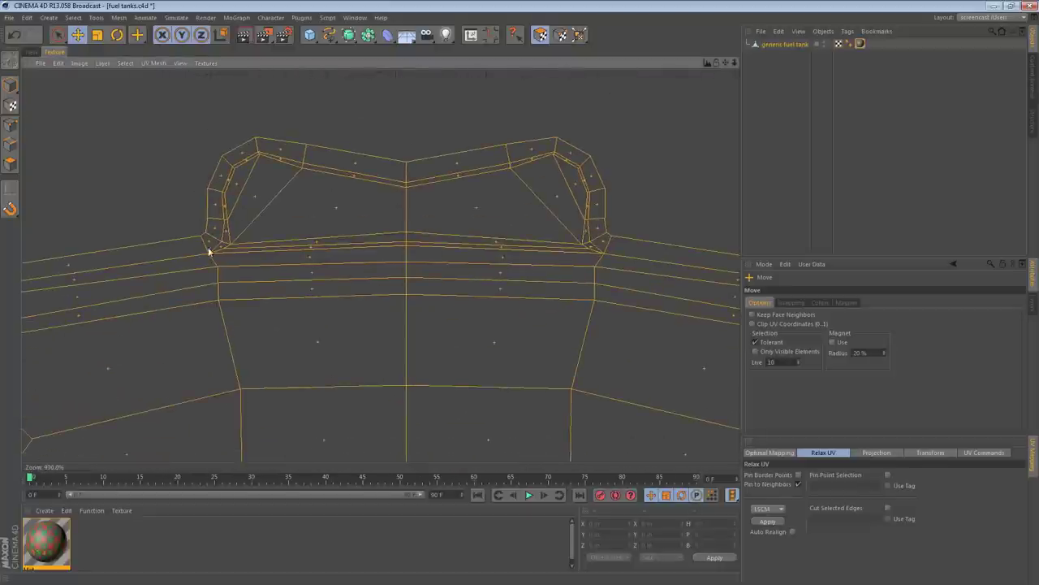
pyautogui.scroll(-2, 509, 317)
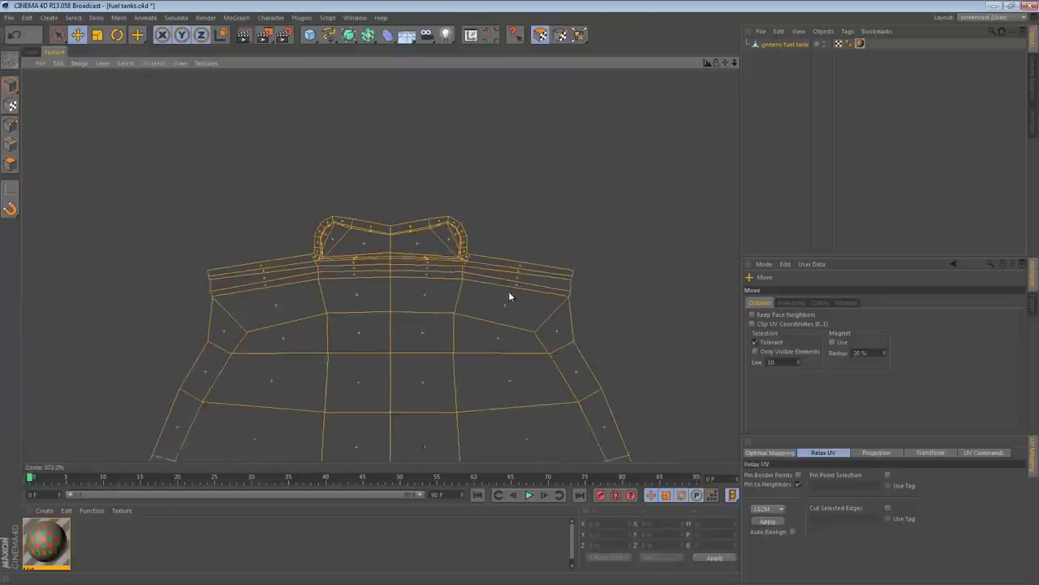
pyautogui.scroll(-10, 512, 318)
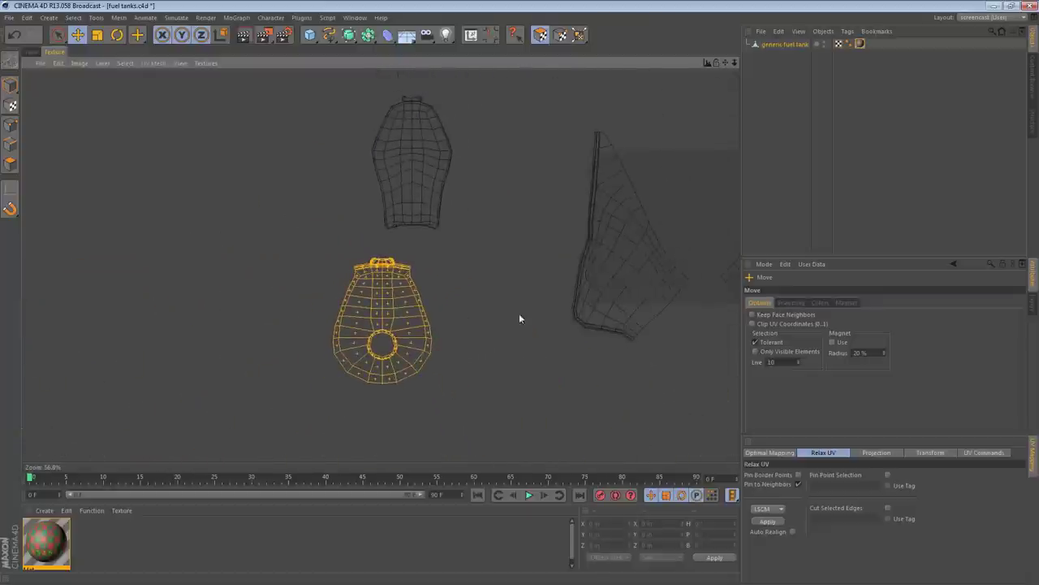
pyautogui.keyDown('alt'); pyautogui.moveTo(504, 319); pyautogui.dragTo(360, 324, button='middle'); pyautogui.keyUp('alt')
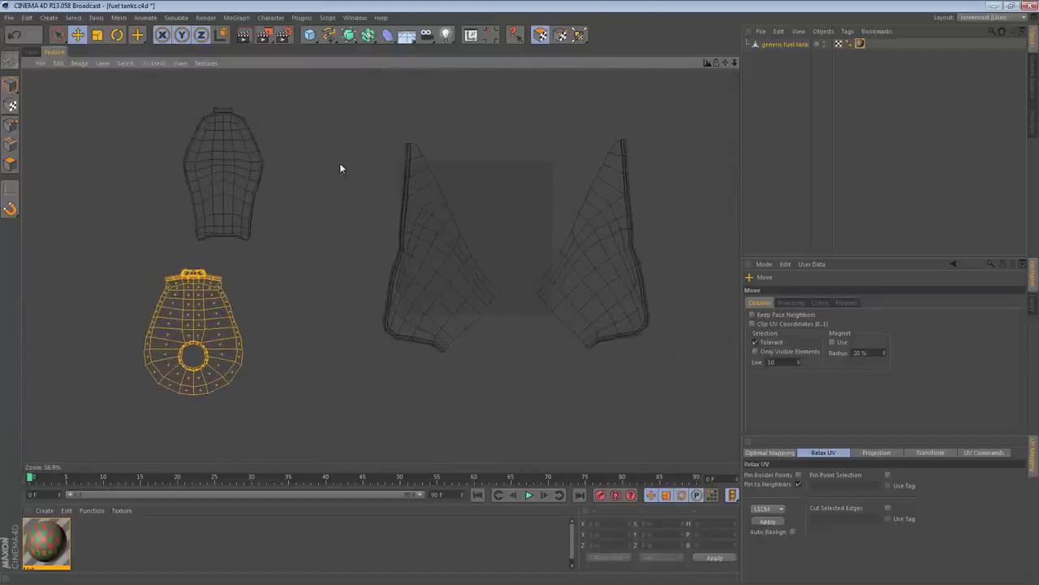
# - Try relaxing the underside's UV island with LSCM
pyautogui.moveTo(176, 103); pyautogui.dragTo(297, 242)
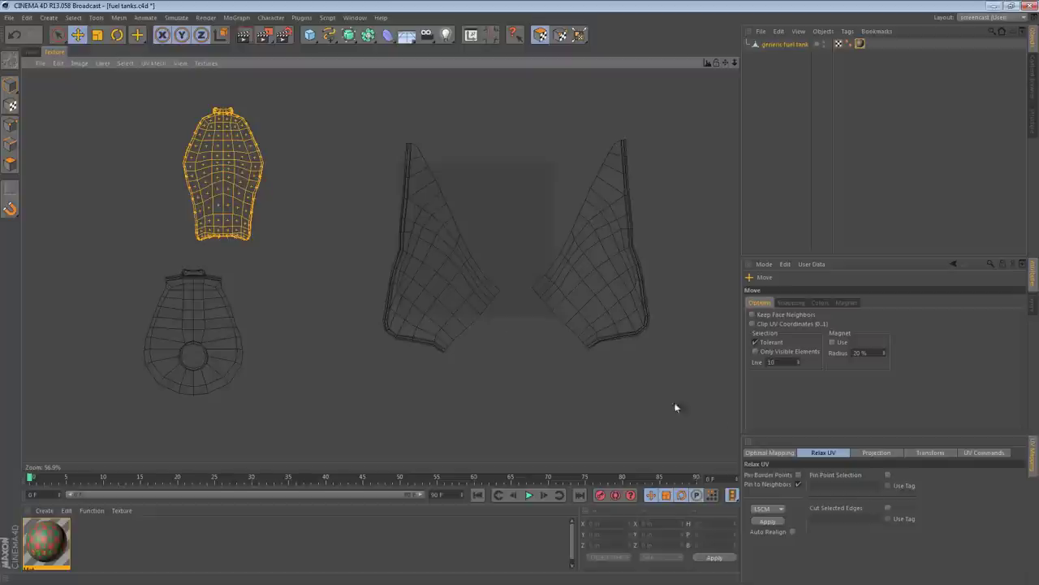
pyautogui.click(777, 521)
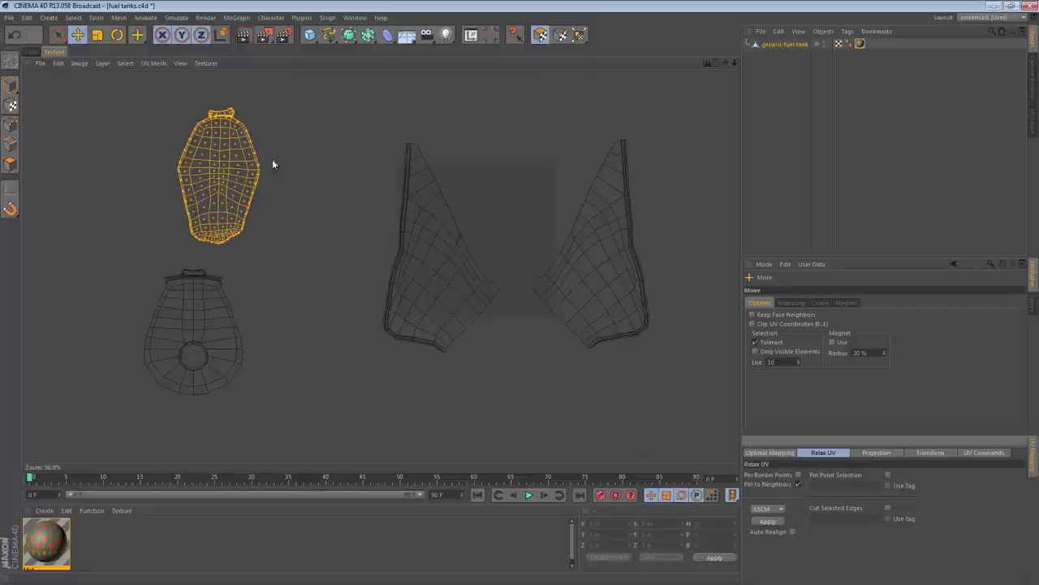
pyautogui.hotkey('ctrl', 'z')
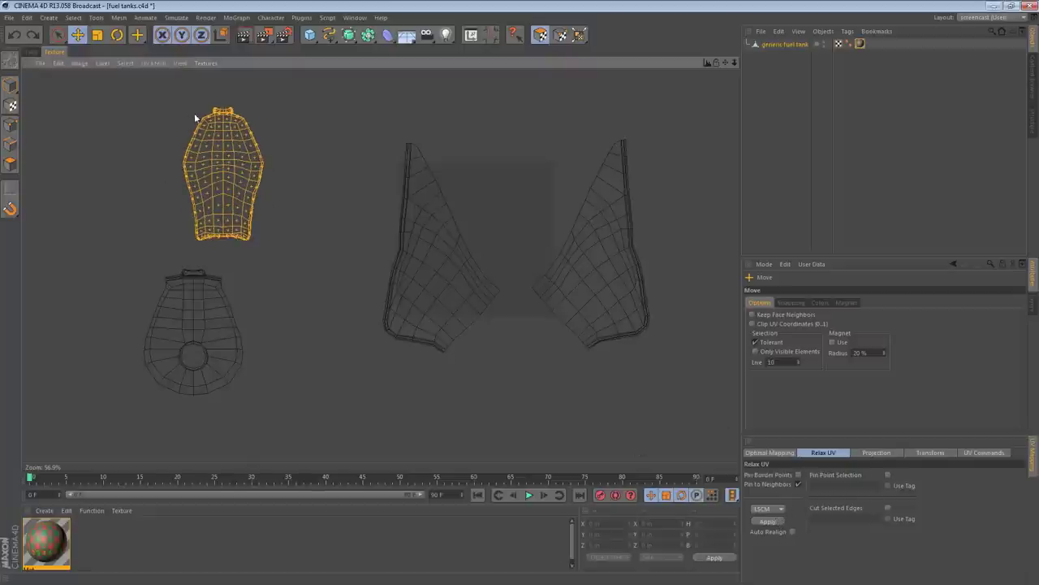
# - Relax the underside's UV island with LSCM and move it a little closer to the side islands
pyautogui.moveTo(171, 87); pyautogui.dragTo(286, 258)
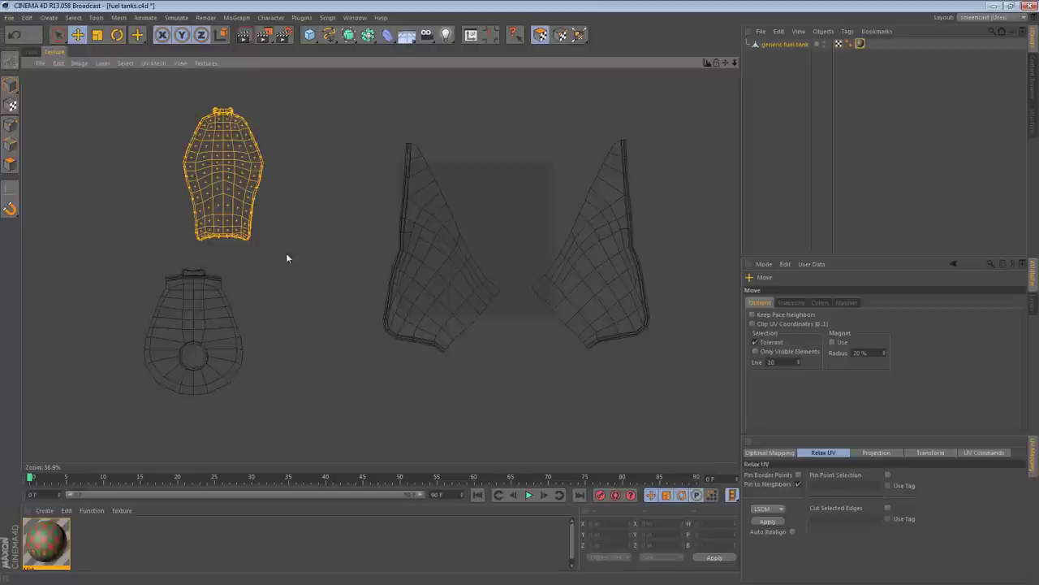
pyautogui.click(769, 524)
pyautogui.click(769, 524)
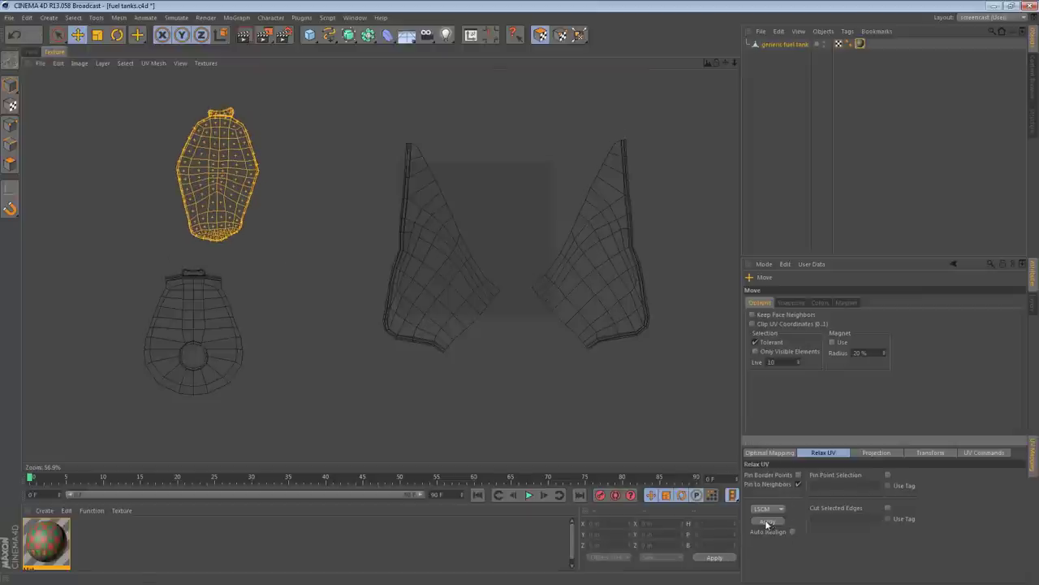
pyautogui.moveTo(230, 191); pyautogui.dragTo(288, 190)
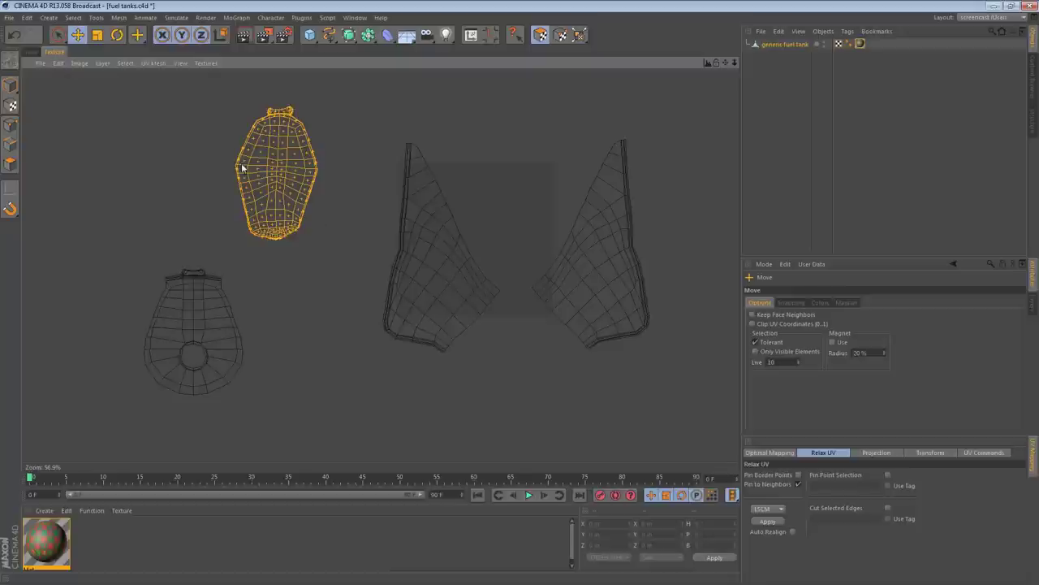
# - Examine the relaxed underside island's upper tab and narrow border polygons closely, and clear the selection
pyautogui.keyDown('alt'); pyautogui.moveTo(286, 115); pyautogui.dragTo(641, 320, button='right'); pyautogui.keyUp('alt')
pyautogui.keyDown('alt'); pyautogui.moveTo(286, 115); pyautogui.dragTo(270, 135, button='middle'); pyautogui.keyUp('alt')
pyautogui.keyDown('alt'); pyautogui.moveTo(270, 135); pyautogui.dragTo(564, 318, button='right'); pyautogui.keyUp('alt')
pyautogui.scroll(1, 521, 314)
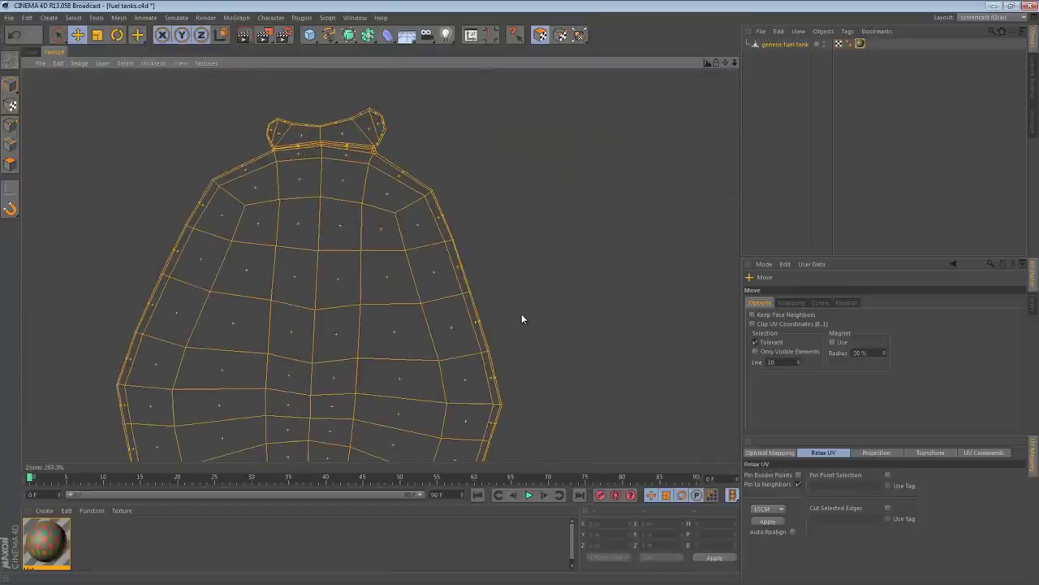
pyautogui.scroll(-5, 495, 310)
pyautogui.keyDown('alt'); pyautogui.moveTo(373, 206); pyautogui.dragTo(519, 316, button='middle'); pyautogui.keyUp('alt')
pyautogui.keyDown('alt'); pyautogui.moveTo(519, 316); pyautogui.dragTo(510, 318, button='right'); pyautogui.keyUp('alt')
pyautogui.keyDown('alt'); pyautogui.moveTo(510, 317); pyautogui.dragTo(503, 313, button='middle'); pyautogui.keyUp('alt')
pyautogui.keyDown('alt'); pyautogui.moveTo(503, 313); pyautogui.dragTo(589, 289, button='right'); pyautogui.keyUp('alt')
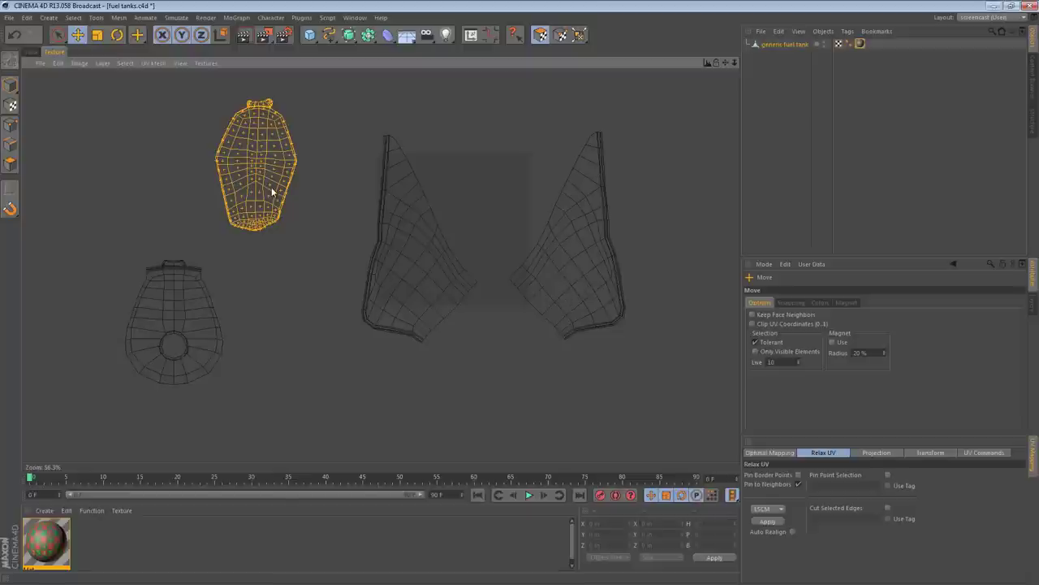
pyautogui.click(156, 99)
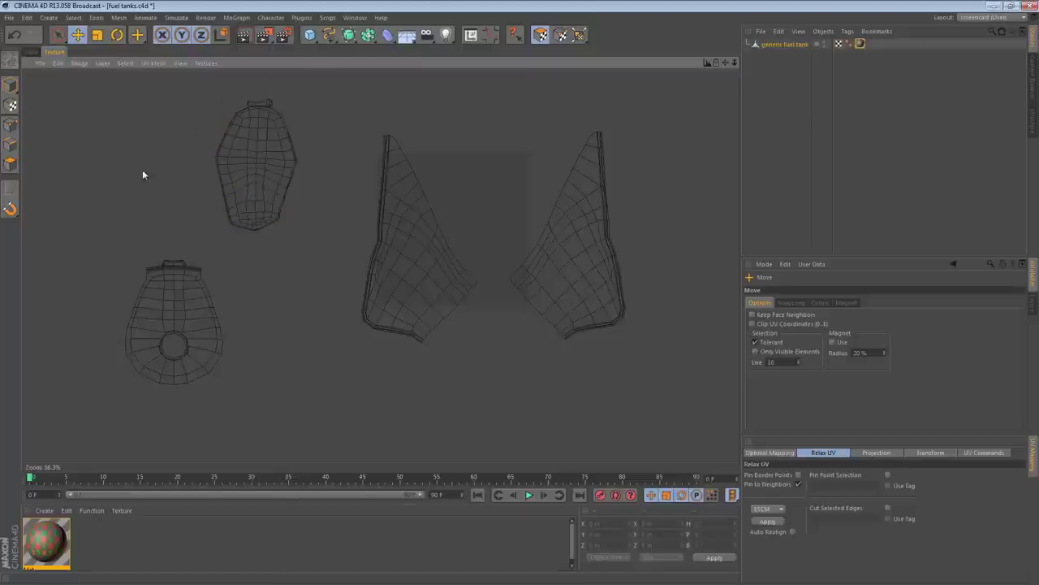
# - Check the checker pattern's distortion and direction around the fuel tank in the 3D view
pyautogui.click(30, 52)
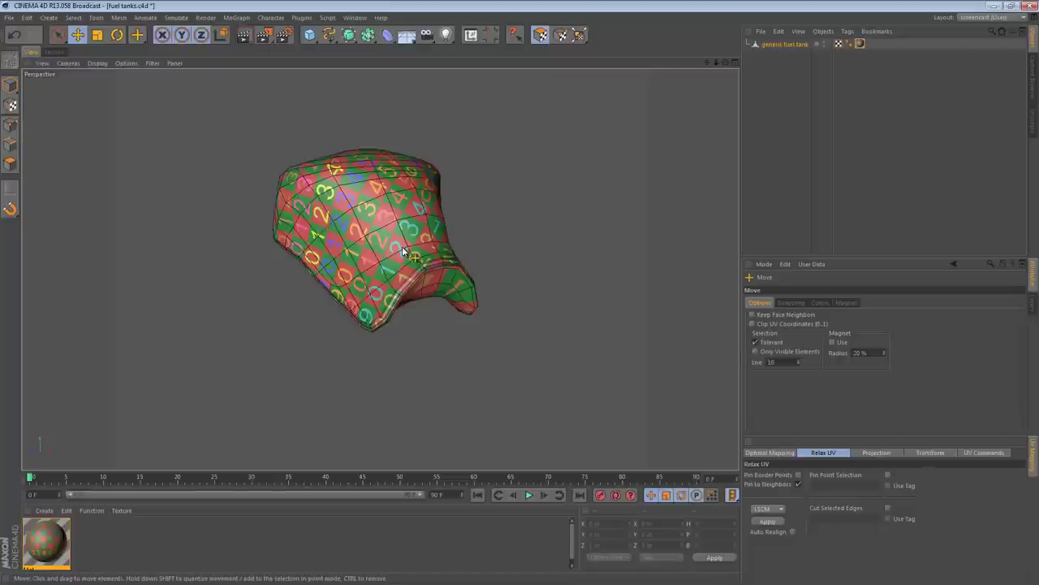
pyautogui.keyDown('alt'); pyautogui.moveTo(394, 213); pyautogui.dragTo(503, 197); pyautogui.keyUp('alt')
pyautogui.keyDown('alt'); pyautogui.moveTo(376, 218); pyautogui.dragTo(527, 138); pyautogui.keyUp('alt')
pyautogui.moveTo(379, 278)
pyautogui.keyDown('alt'); pyautogui.mouseDown()
pyautogui.moveTo(390, 258)
pyautogui.moveTo(379, 265)
pyautogui.mouseUp(); pyautogui.keyUp('alt')
pyautogui.keyDown('alt'); pyautogui.moveTo(179, 259); pyautogui.dragTo(348, 297); pyautogui.keyUp('alt')
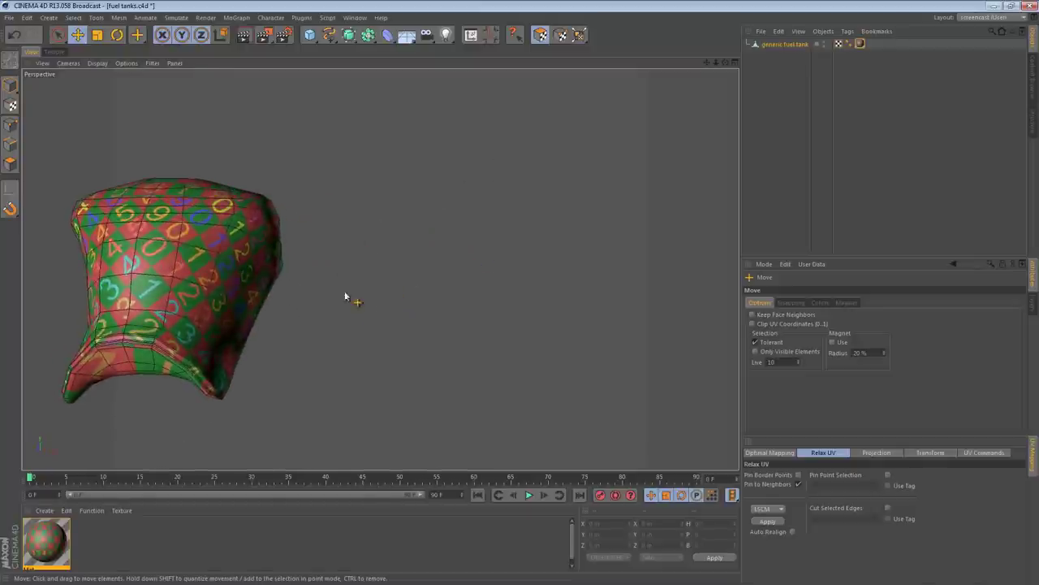
# - Select the left side's UV island, rotate it until its seam edge is vertical, and place it lower near the middle
pyautogui.click(55, 52)
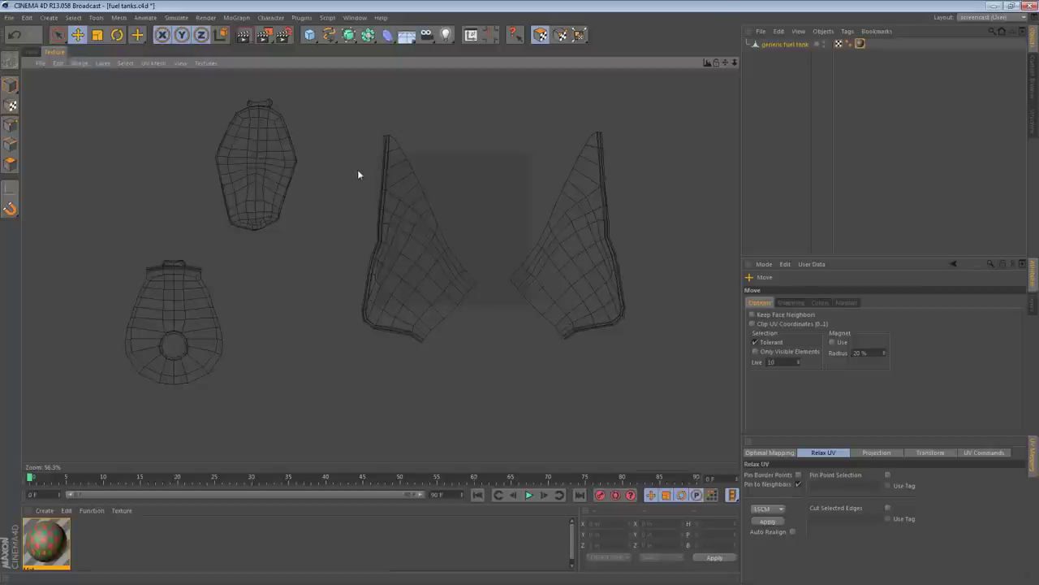
pyautogui.moveTo(346, 109); pyautogui.dragTo(492, 375)
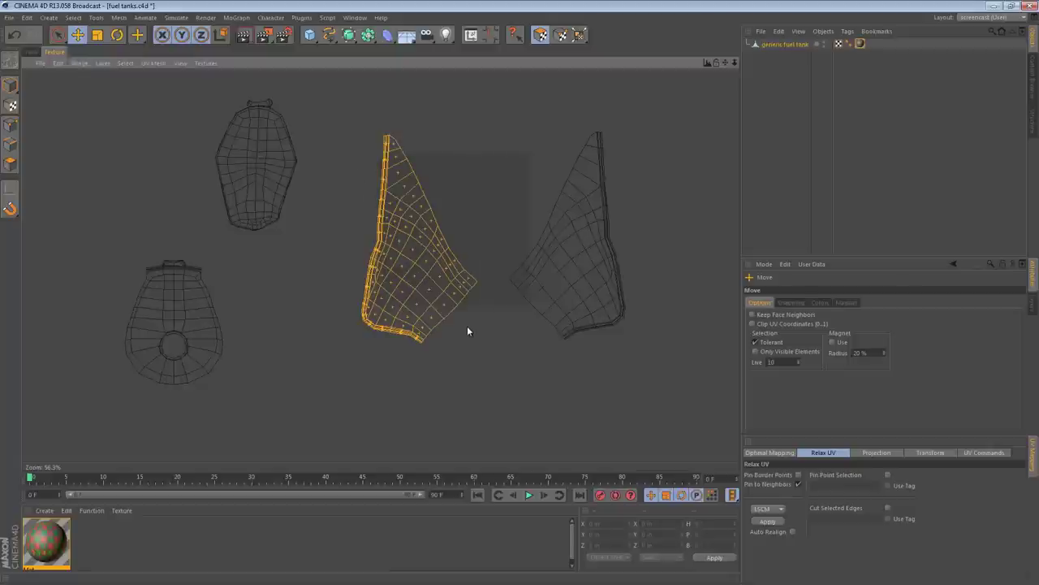
pyautogui.press('r')
pyautogui.moveTo(459, 318); pyautogui.dragTo(521, 318)
pyautogui.press('e')
pyautogui.moveTo(436, 304); pyautogui.dragTo(510, 309)
# - Select the right side's UV island and rotate it so its vertical seam edge faces the left island's across a narrow gap
pyautogui.moveTo(503, 98); pyautogui.dragTo(622, 355)
pyautogui.press('r')
pyautogui.moveTo(519, 314); pyautogui.dragTo(471, 342)
pyautogui.press('e')
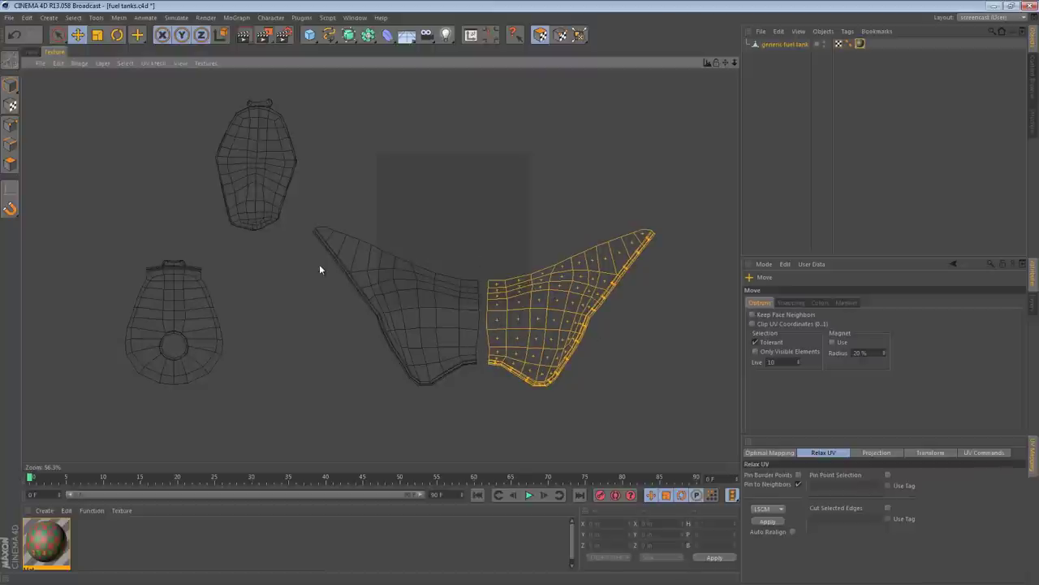
# - Examine the checker pattern on the tank's front and sides in the 3D view with the UV selection hidden
pyautogui.click(32, 52)
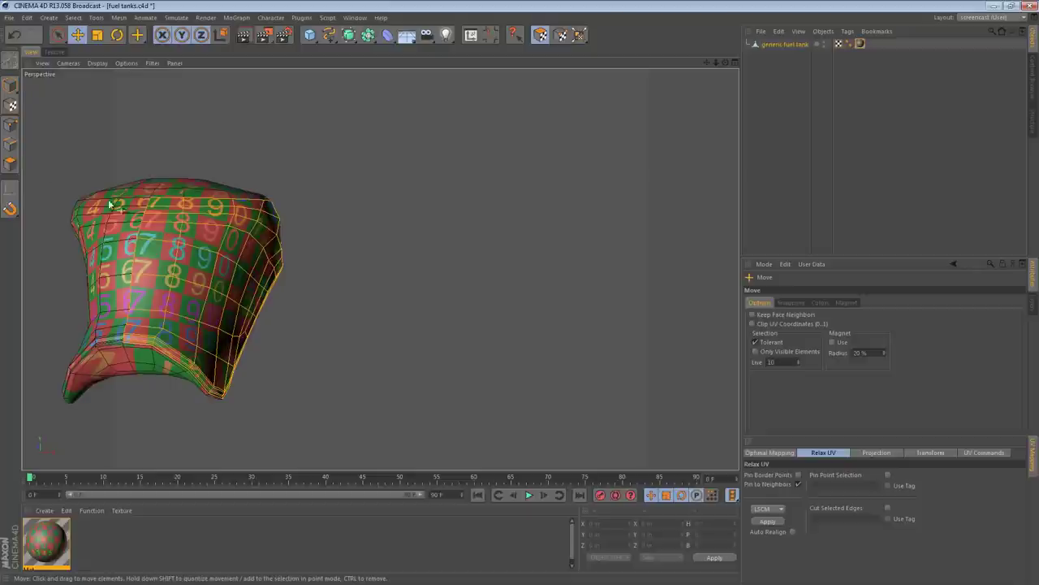
pyautogui.keyDown('alt'); pyautogui.moveTo(250, 237); pyautogui.dragTo(391, 237, button='middle'); pyautogui.keyUp('alt')
pyautogui.hotkey('ctrl', 'shift', 'a')
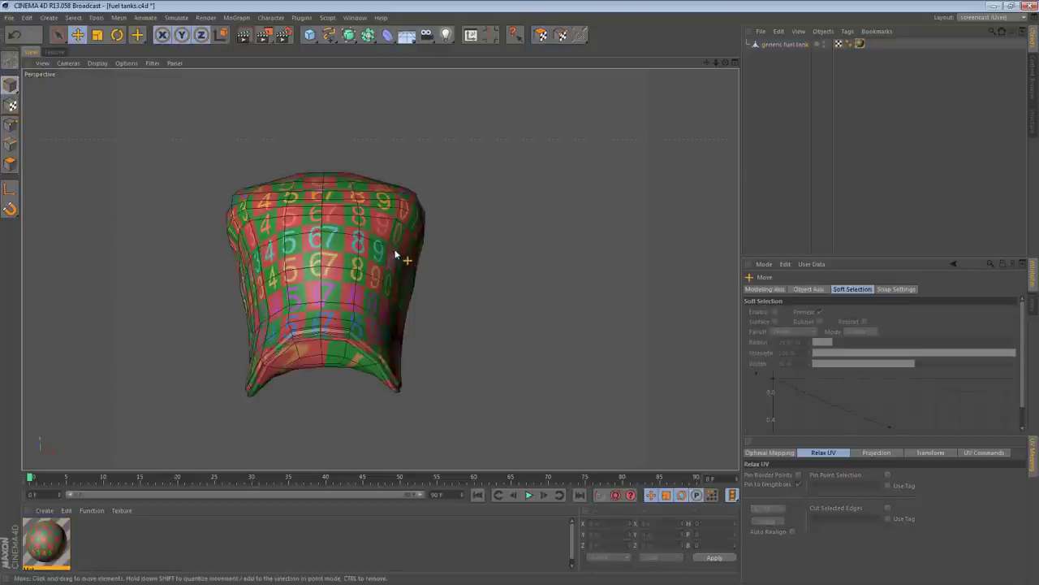
pyautogui.keyDown('alt'); pyautogui.moveTo(399, 239); pyautogui.dragTo(171, 221); pyautogui.keyUp('alt')
pyautogui.keyDown('alt'); pyautogui.moveTo(353, 264); pyautogui.dragTo(445, 265, button='right'); pyautogui.keyUp('alt')
pyautogui.scroll(-5, 445, 266)
pyautogui.keyDown('alt'); pyautogui.moveTo(445, 265); pyautogui.dragTo(430, 282); pyautogui.keyUp('alt')
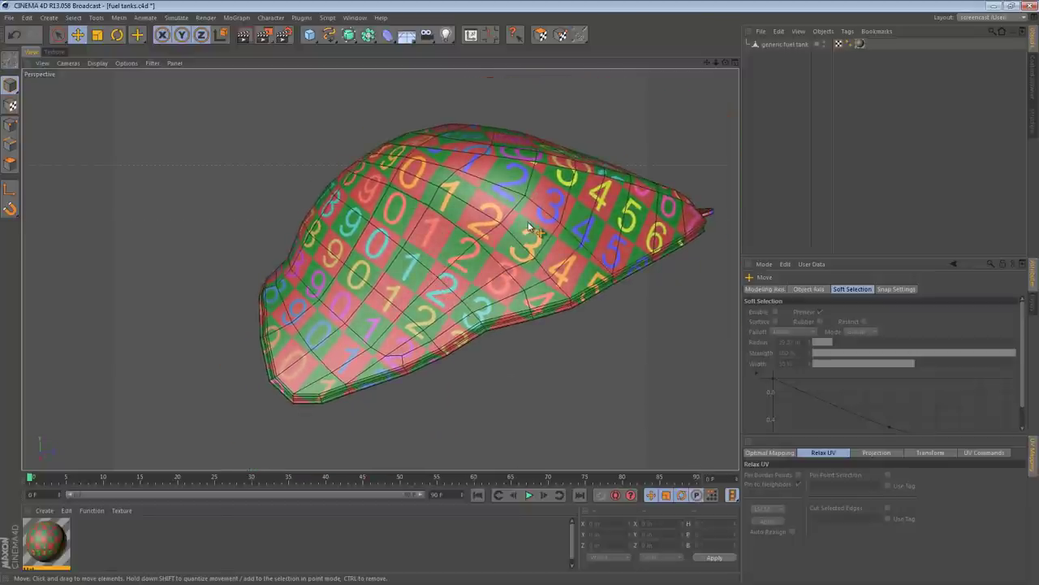
pyautogui.keyDown('alt'); pyautogui.moveTo(584, 205); pyautogui.dragTo(587, 294); pyautogui.keyUp('alt')
pyautogui.keyDown('alt'); pyautogui.moveTo(429, 184); pyautogui.dragTo(395, 149); pyautogui.keyUp('alt')
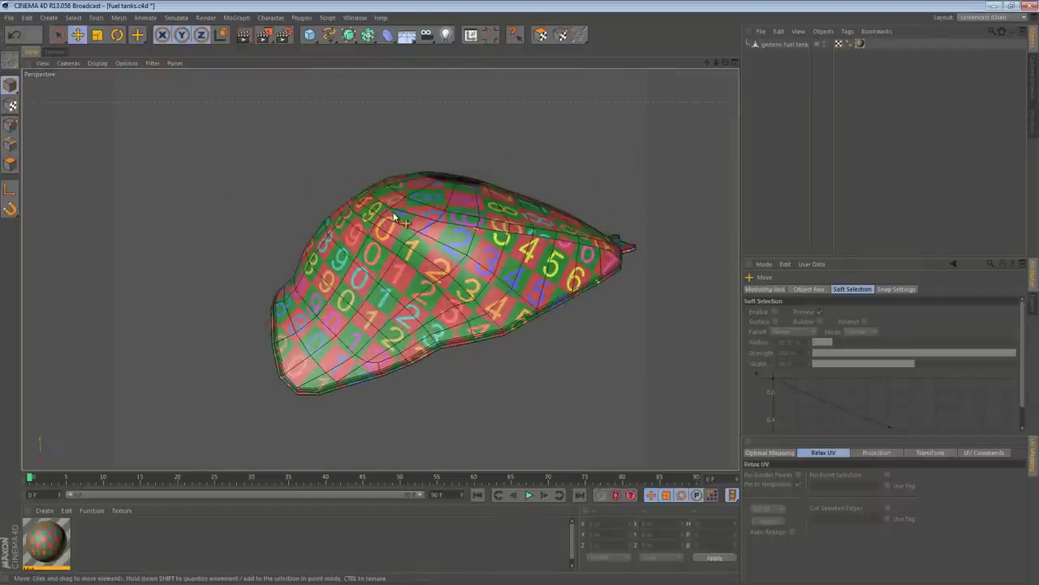
# - Switch the 3D view to Gouraud shading without lines and check the checker pattern across the tank's seams
pyautogui.press('n')
pyautogui.press('a')
pyautogui.moveTo(526, 256)
pyautogui.keyDown('alt'); pyautogui.mouseDown(button='right')
pyautogui.moveTo(452, 266)
pyautogui.moveTo(560, 254)
pyautogui.mouseUp(button='right'); pyautogui.keyUp('alt')
pyautogui.keyDown('alt'); pyautogui.moveTo(513, 232); pyautogui.dragTo(475, 281); pyautogui.keyUp('alt')
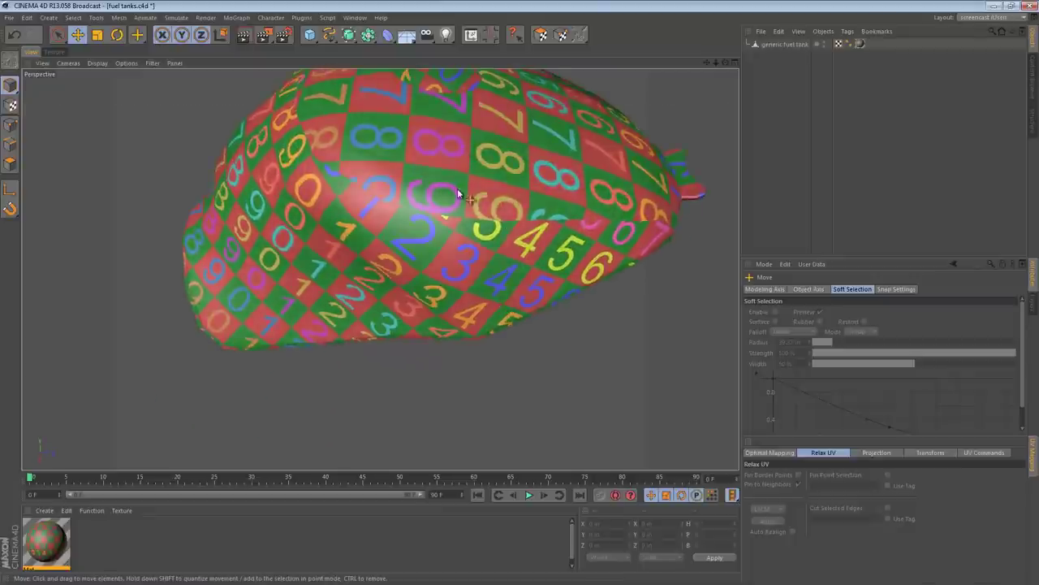
pyautogui.keyDown('alt'); pyautogui.moveTo(214, 215); pyautogui.dragTo(546, 134); pyautogui.keyUp('alt')
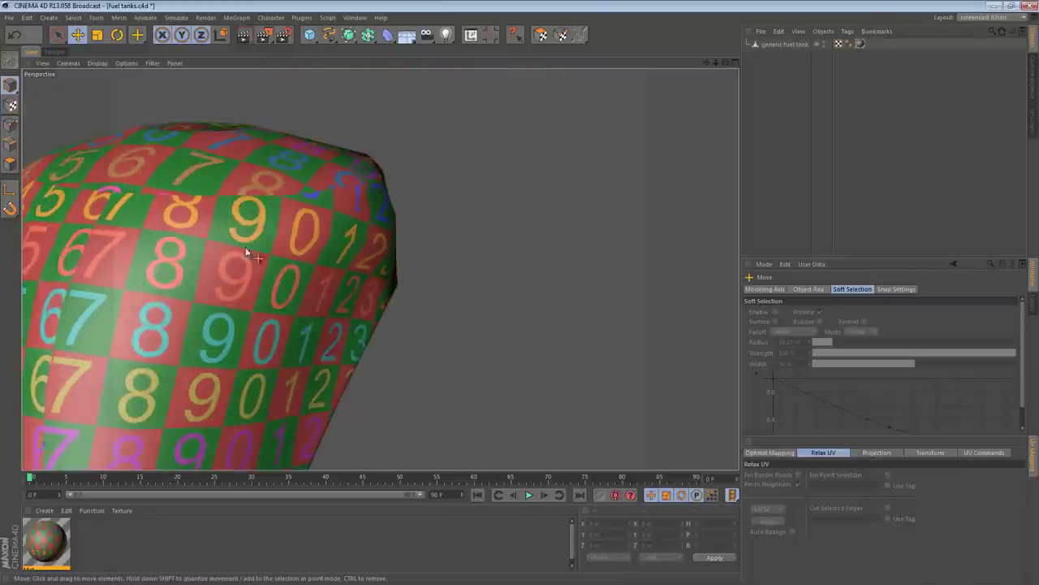
pyautogui.scroll(-5, 213, 243)
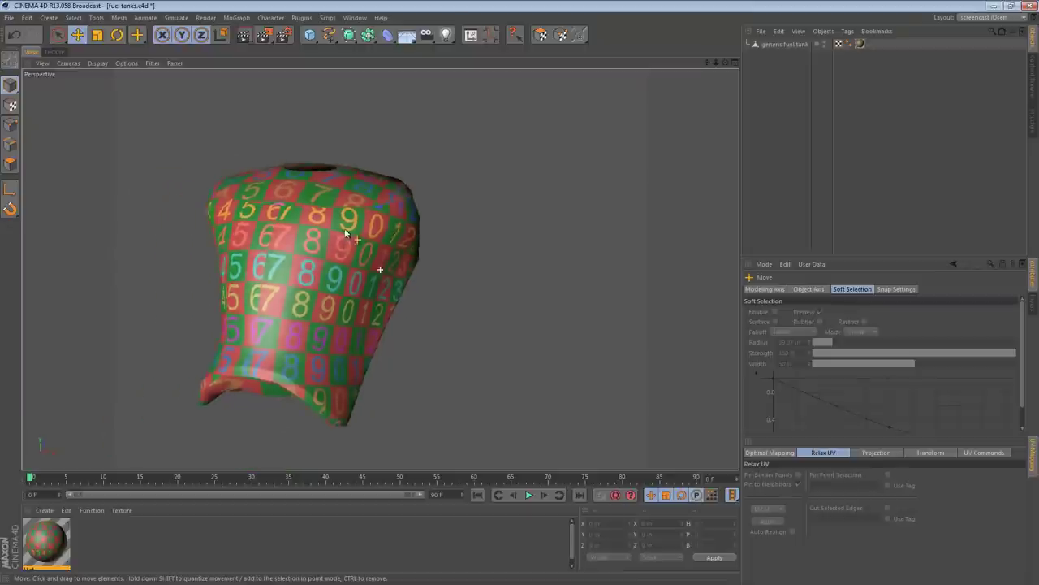
pyautogui.keyDown('alt'); pyautogui.moveTo(295, 260); pyautogui.dragTo(327, 250, button='middle'); pyautogui.keyUp('alt')
pyautogui.keyDown('alt'); pyautogui.moveTo(328, 250); pyautogui.dragTo(362, 259, button='right'); pyautogui.keyUp('alt')
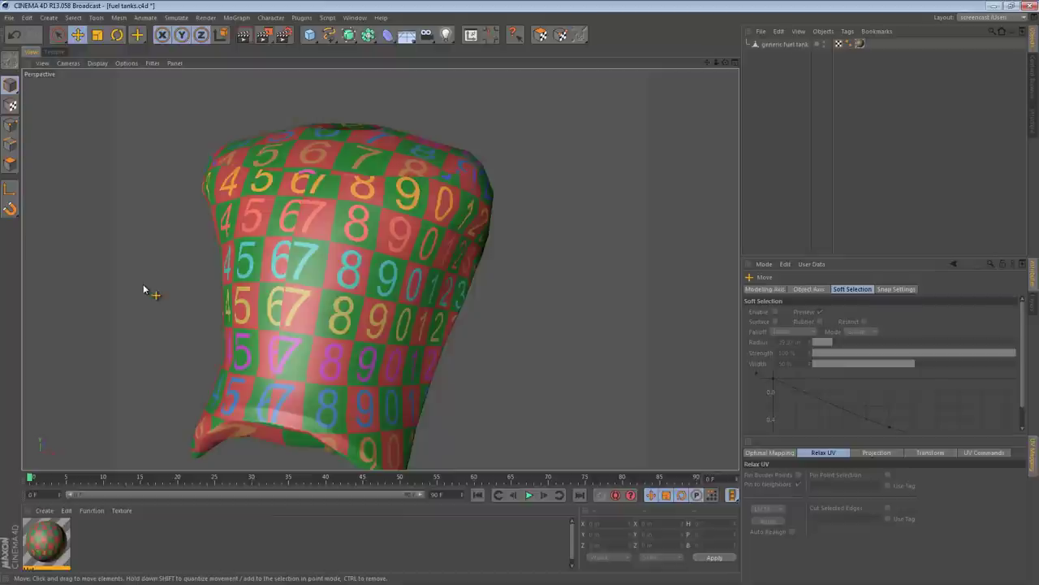
# - Examine the gap and the matching seam points between the two side islands in the UV layout
pyautogui.click(53, 51)
pyautogui.scroll(5, 554, 315)
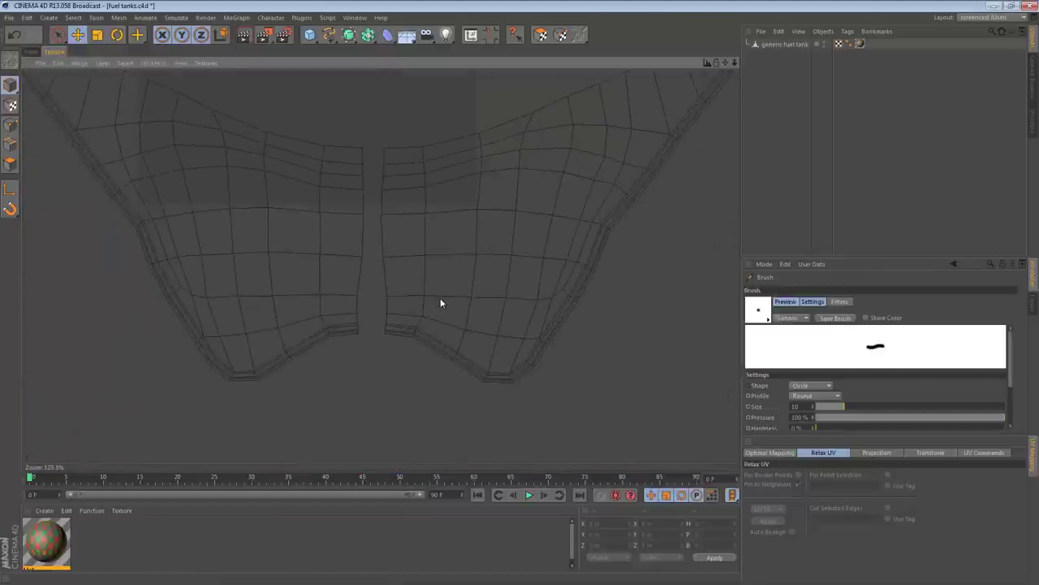
pyautogui.scroll(5, 528, 317)
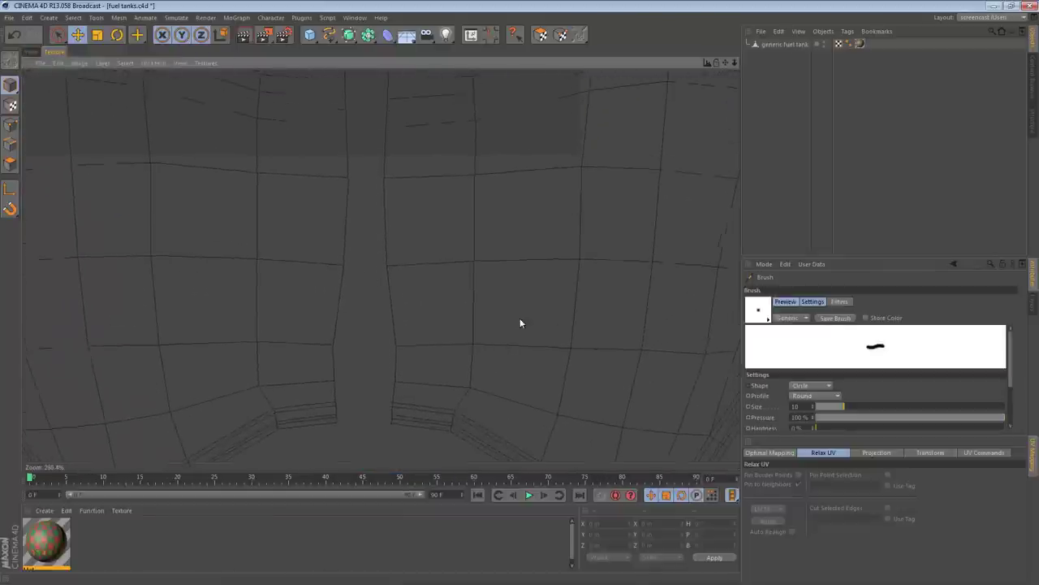
pyautogui.keyDown('alt'); pyautogui.moveTo(516, 313); pyautogui.dragTo(354, 253, button='right'); pyautogui.keyUp('alt')
pyautogui.keyDown('alt'); pyautogui.moveTo(354, 252); pyautogui.dragTo(519, 313, button='middle'); pyautogui.keyUp('alt')
pyautogui.keyDown('alt'); pyautogui.moveTo(519, 312); pyautogui.dragTo(356, 254, button='right'); pyautogui.keyUp('alt')
pyautogui.click(561, 34)
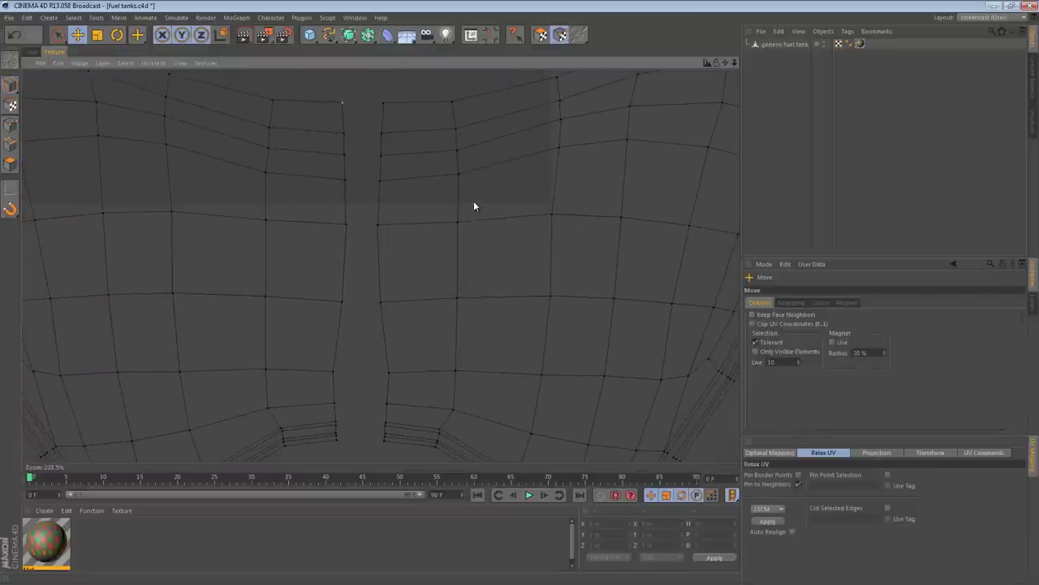
pyautogui.scroll(-6, 511, 315)
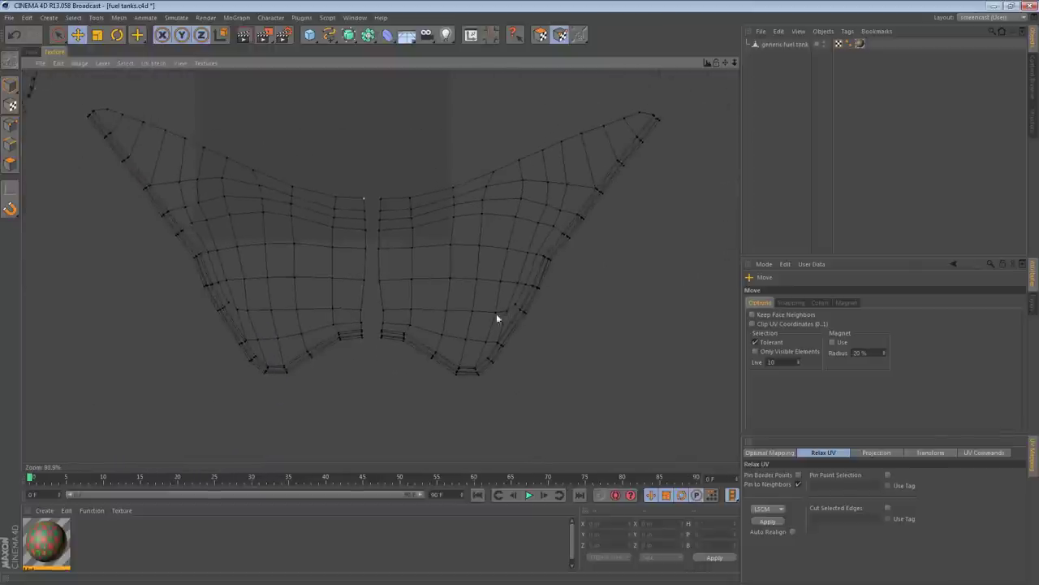
# - Select the right side's UV polygons and move them against the left side's island along the seam
pyautogui.click(10, 163)
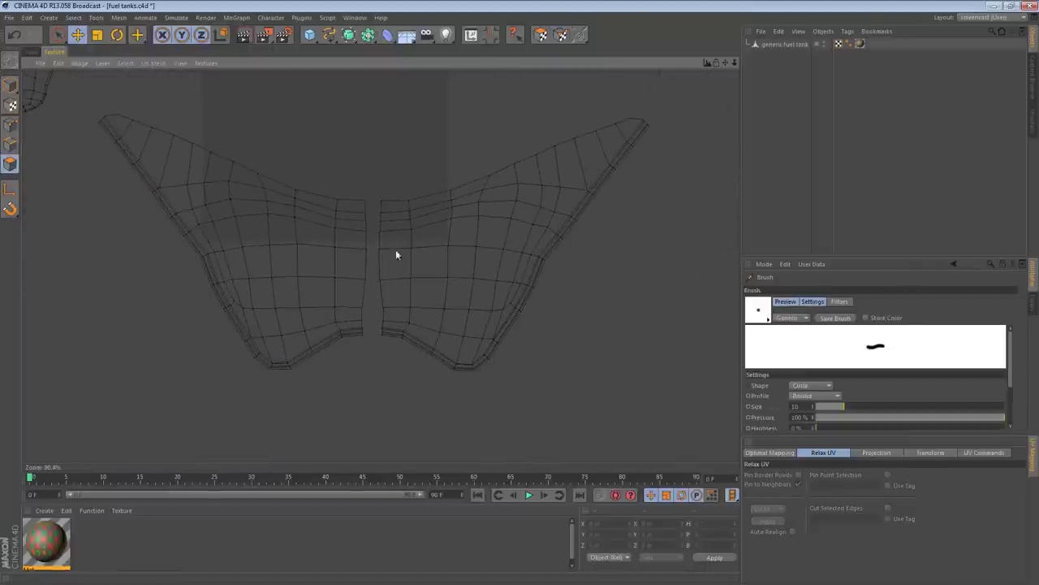
pyautogui.click(57, 34)
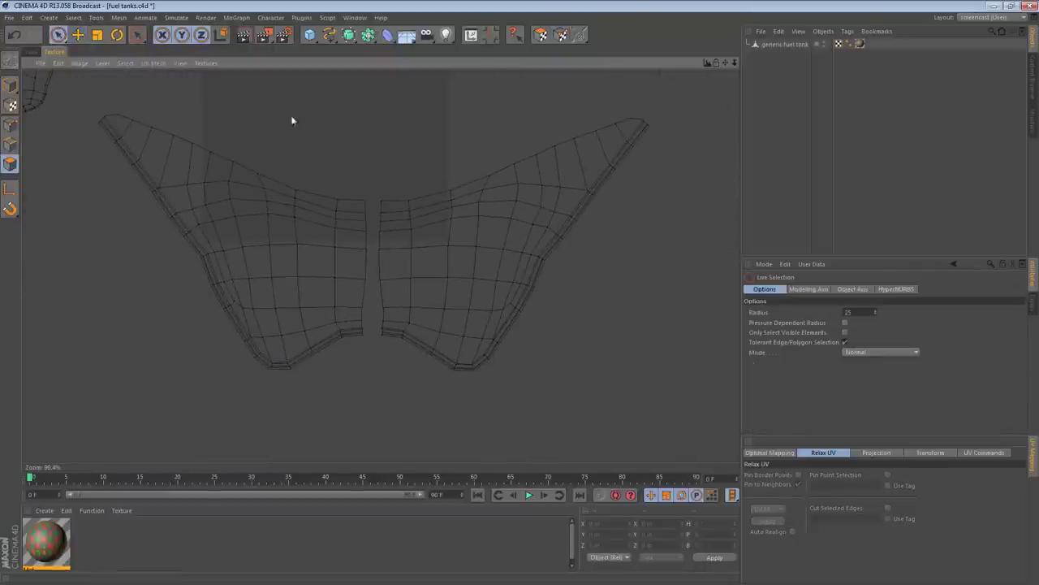
pyautogui.moveTo(55, 39); pyautogui.dragTo(96, 69)
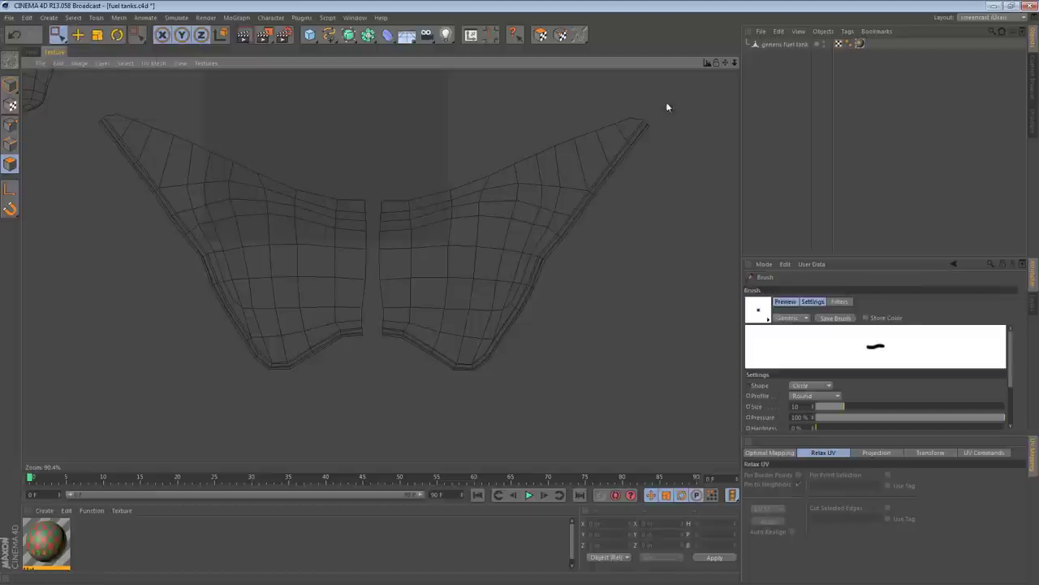
pyautogui.click(540, 34)
pyautogui.moveTo(691, 92); pyautogui.dragTo(376, 422)
pyautogui.press('e')
pyautogui.moveTo(384, 271); pyautogui.dragTo(367, 271)
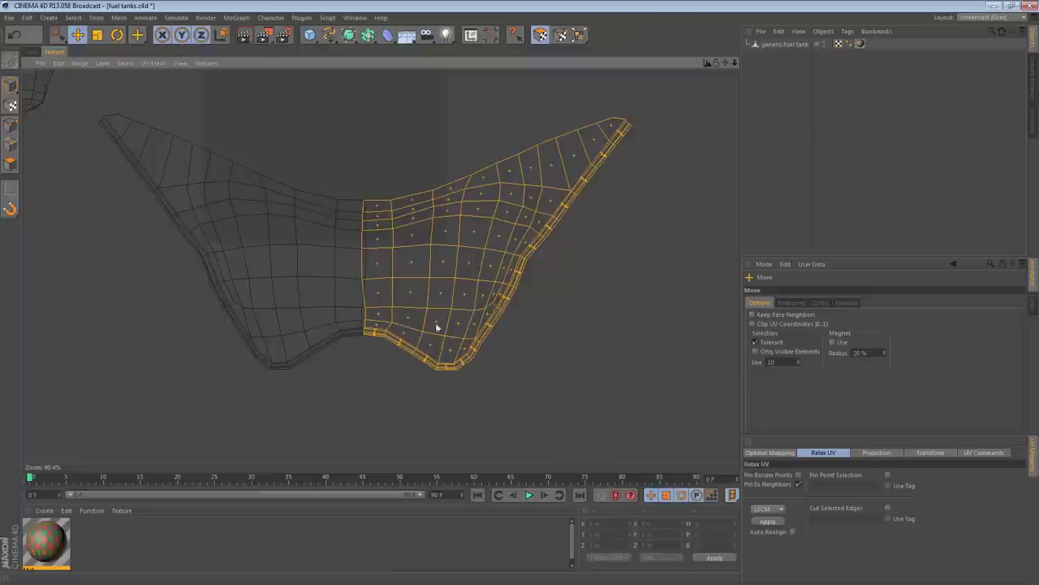
# - Using UV points and point snapping, snap the right island's lower seam points onto the matching points of the left island
pyautogui.moveTo(353, 226)
pyautogui.keyDown('alt'); pyautogui.mouseDown(button='right')
pyautogui.moveTo(544, 318)
pyautogui.moveTo(350, 228)
pyautogui.mouseUp(button='right'); pyautogui.keyUp('alt')
pyautogui.keyDown('alt'); pyautogui.moveTo(350, 228); pyautogui.dragTo(337, 324, button='middle'); pyautogui.keyUp('alt')
pyautogui.scroll(3, 337, 329)
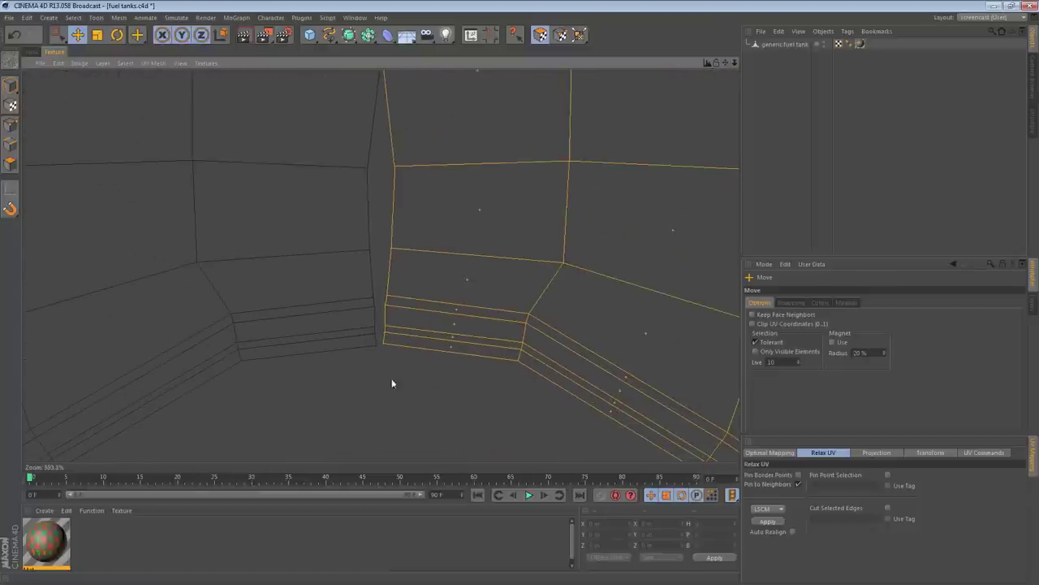
pyautogui.click(560, 34)
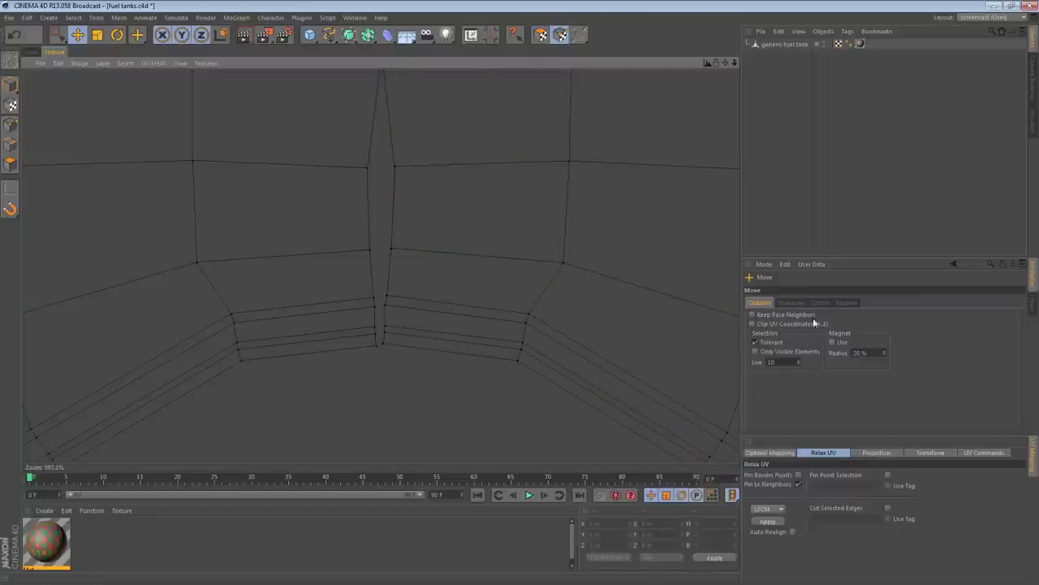
pyautogui.click(791, 302)
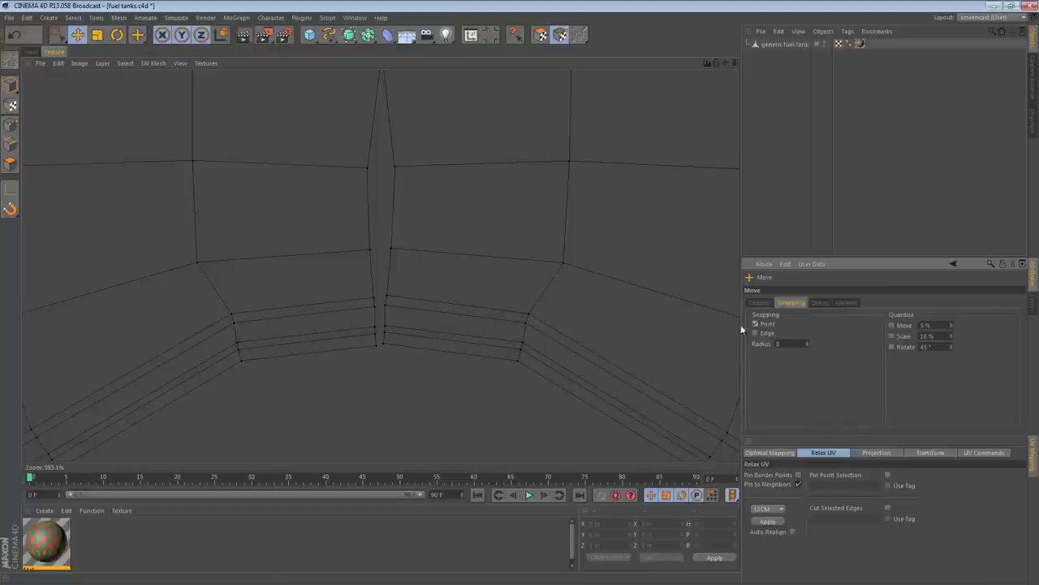
pyautogui.click(385, 349)
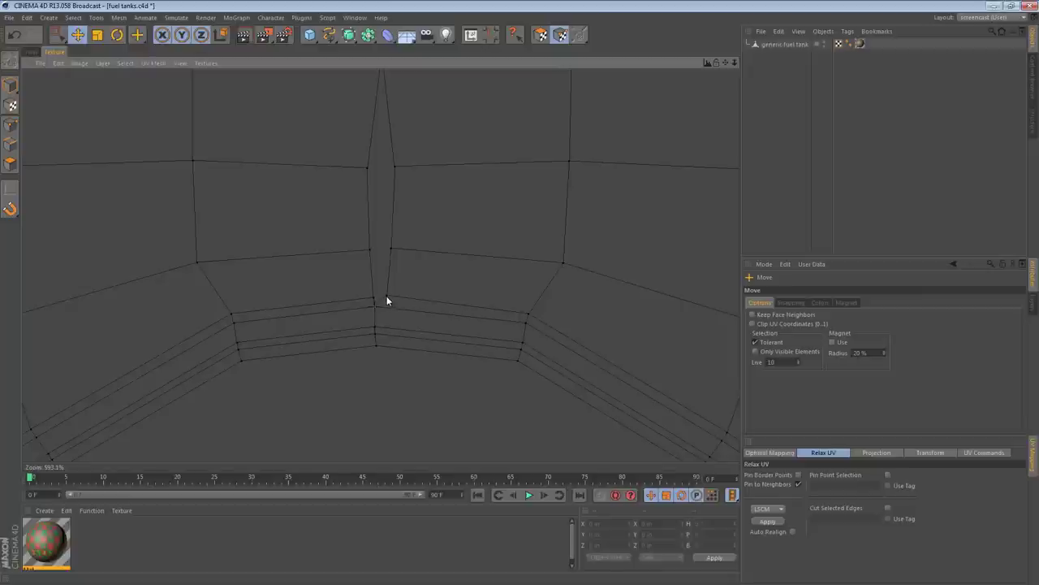
pyautogui.moveTo(387, 296); pyautogui.dragTo(374, 298)
pyautogui.moveTo(391, 252); pyautogui.dragTo(370, 252)
# - Snap the facing UV points midway along the seam together, undoing a misplaced point move
pyautogui.keyDown('alt'); pyautogui.moveTo(396, 82); pyautogui.dragTo(398, 232, button='middle'); pyautogui.keyUp('alt')
pyautogui.moveTo(395, 316); pyautogui.dragTo(368, 319)
pyautogui.scroll(2, 434, 195)
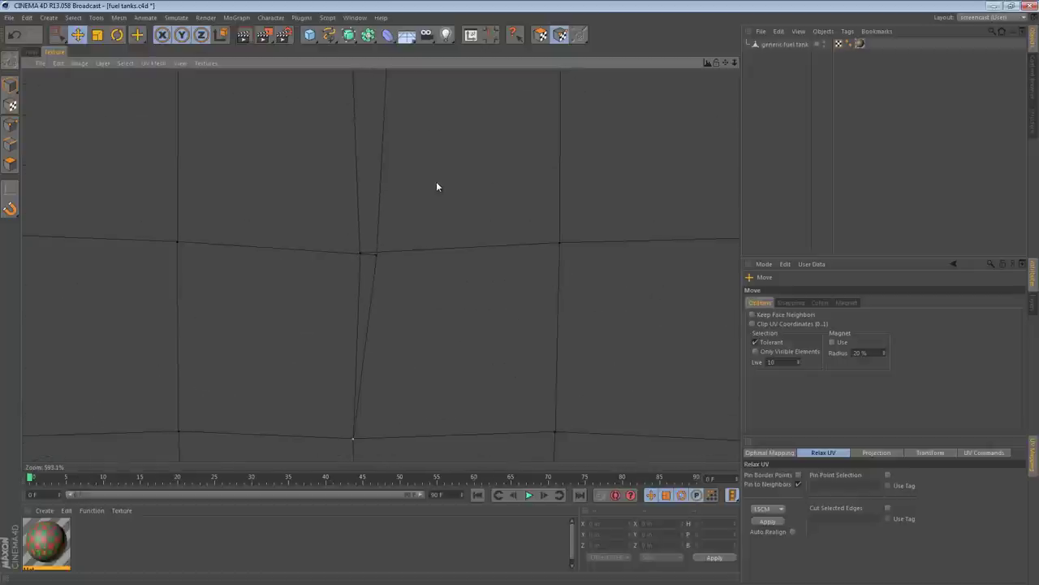
pyautogui.moveTo(361, 254); pyautogui.dragTo(376, 255)
pyautogui.scroll(4, 386, 154)
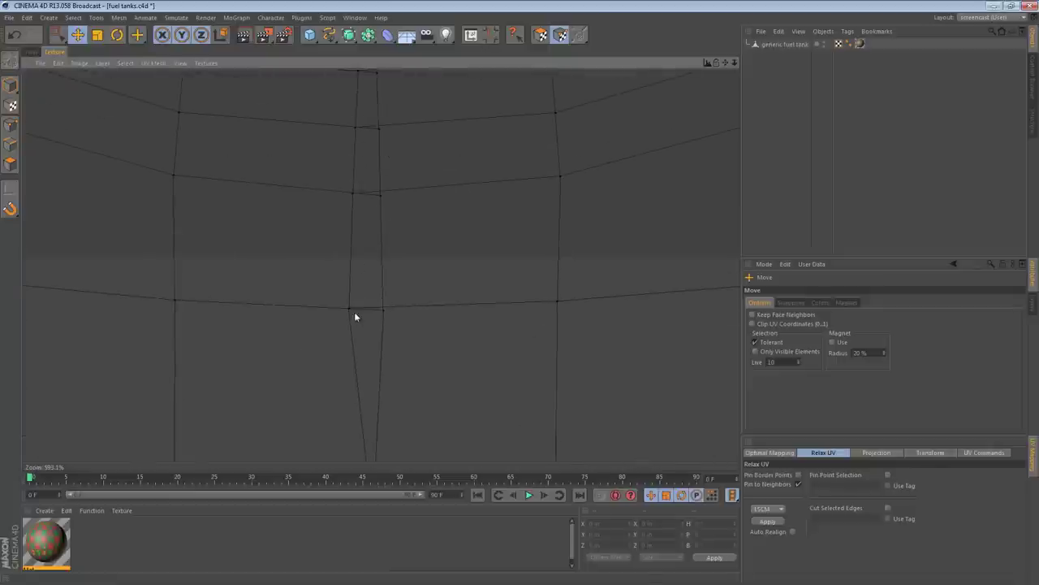
pyautogui.hotkey('ctrl', 'z')
pyautogui.moveTo(350, 308)
pyautogui.mouseDown()
pyautogui.moveTo(387, 311)
pyautogui.moveTo(346, 296)
pyautogui.mouseUp()
# - Snap the left island's remaining upper seam points onto the matching points of the right island
pyautogui.keyDown('alt'); pyautogui.moveTo(418, 148); pyautogui.dragTo(425, 317, button='middle'); pyautogui.keyUp('alt')
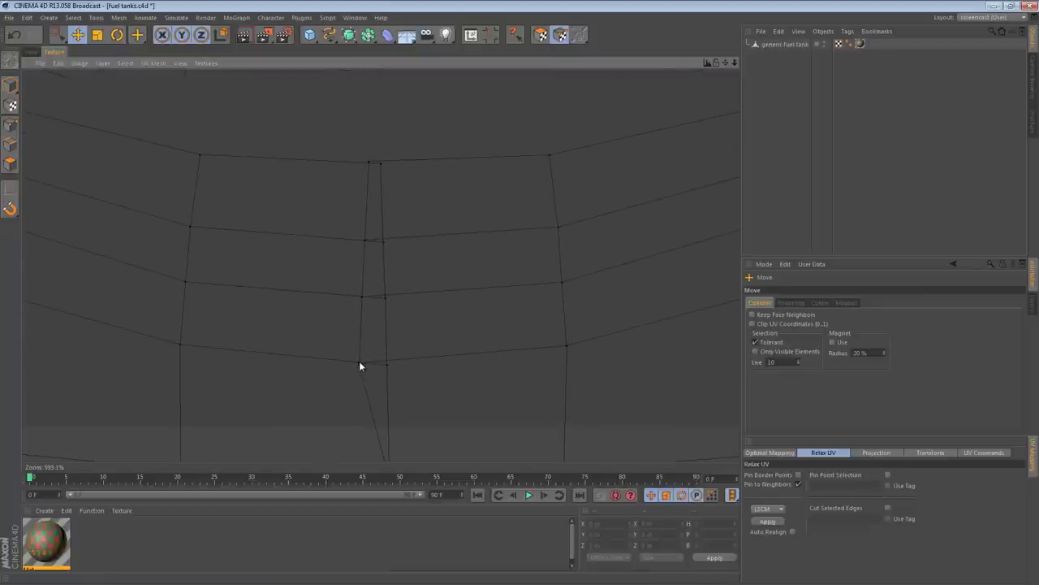
pyautogui.moveTo(360, 364); pyautogui.dragTo(386, 365)
pyautogui.moveTo(364, 241); pyautogui.dragTo(382, 240)
pyautogui.moveTo(368, 161); pyautogui.dragTo(381, 162)
pyautogui.scroll(-10, 515, 318)
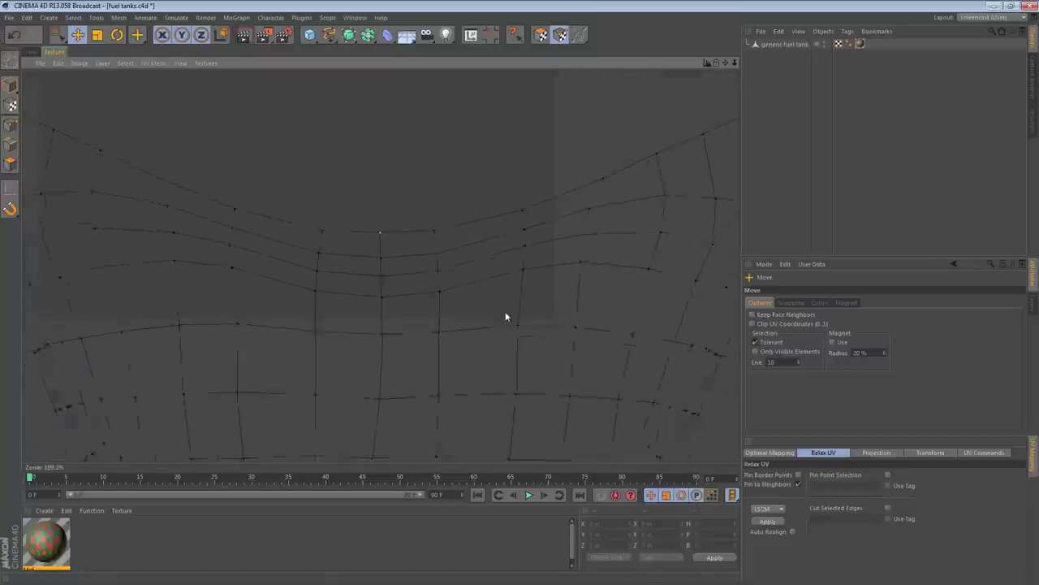
# - Select the UV polygons around the joined centre seam with Live Selection and relax them using LSCM
pyautogui.scroll(-2, 515, 318)
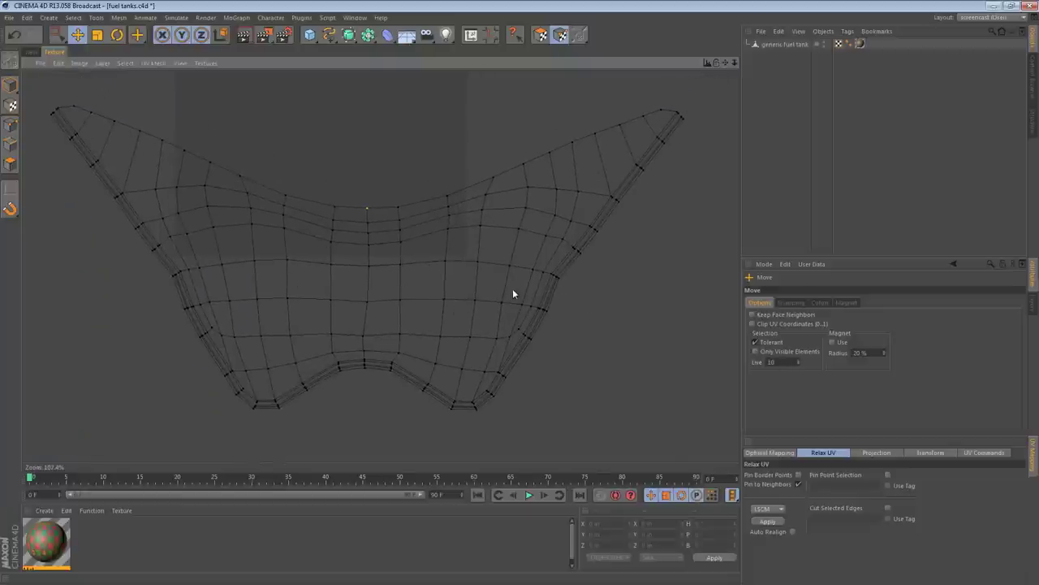
pyautogui.moveTo(58, 34); pyautogui.dragTo(119, 51)
pyautogui.click(540, 34)
pyautogui.moveTo(370, 277)
pyautogui.mouseDown()
pyautogui.moveTo(373, 242)
pyautogui.moveTo(365, 358)
pyautogui.moveTo(336, 192)
pyautogui.moveTo(429, 298)
pyautogui.moveTo(407, 393)
pyautogui.mouseUp()
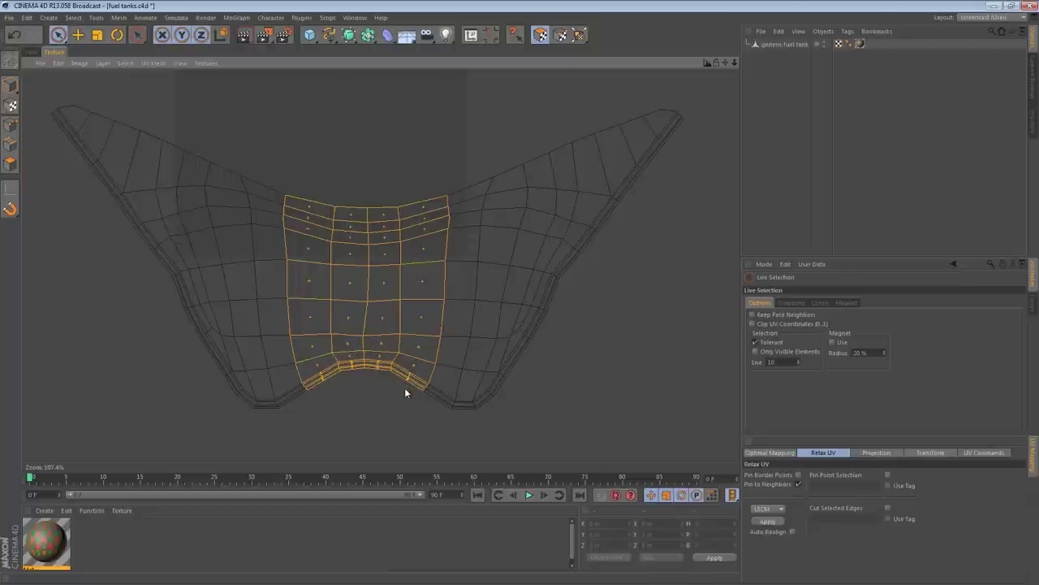
pyautogui.click(767, 520)
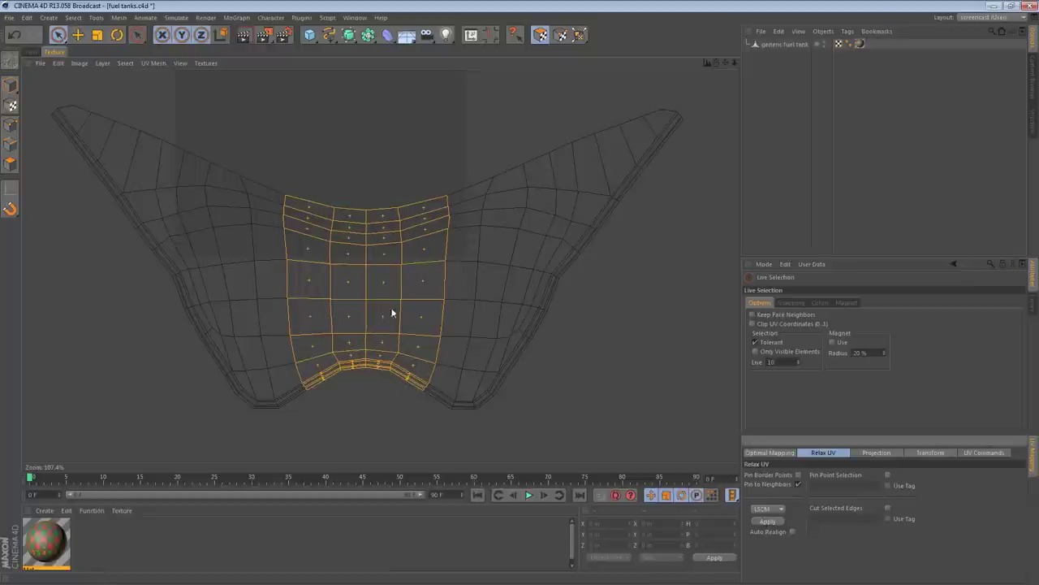
# - Examine the checker texture on the tank's top, sides and underside in the perspective view
pyautogui.click(12, 104)
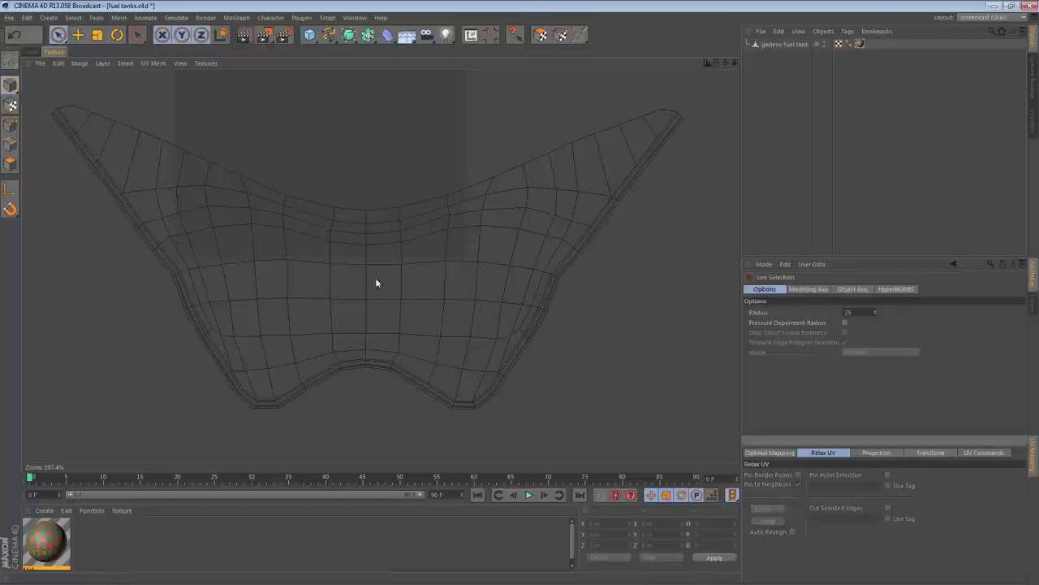
pyautogui.scroll(-4, 476, 314)
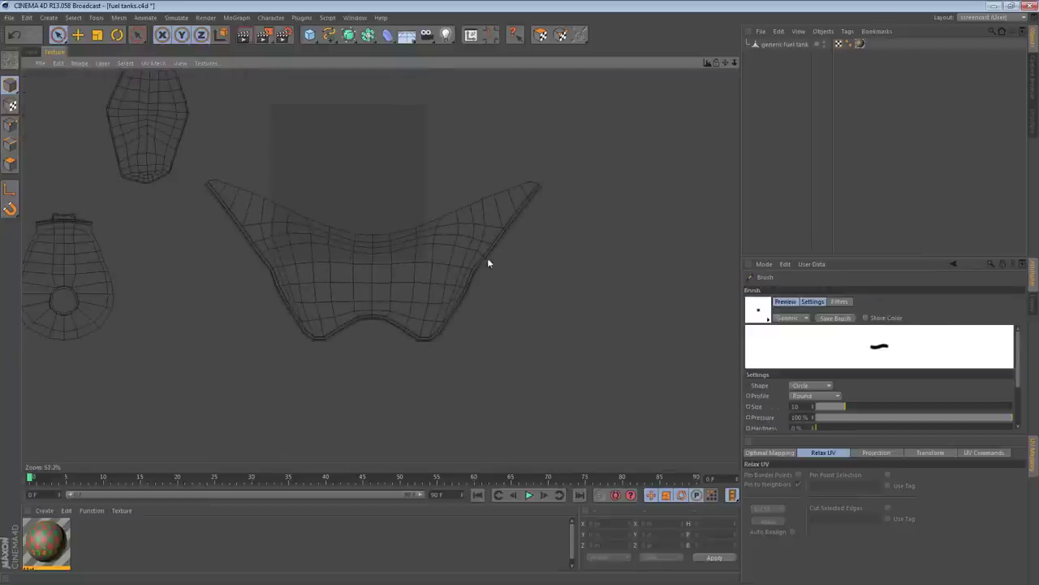
pyautogui.press('e')
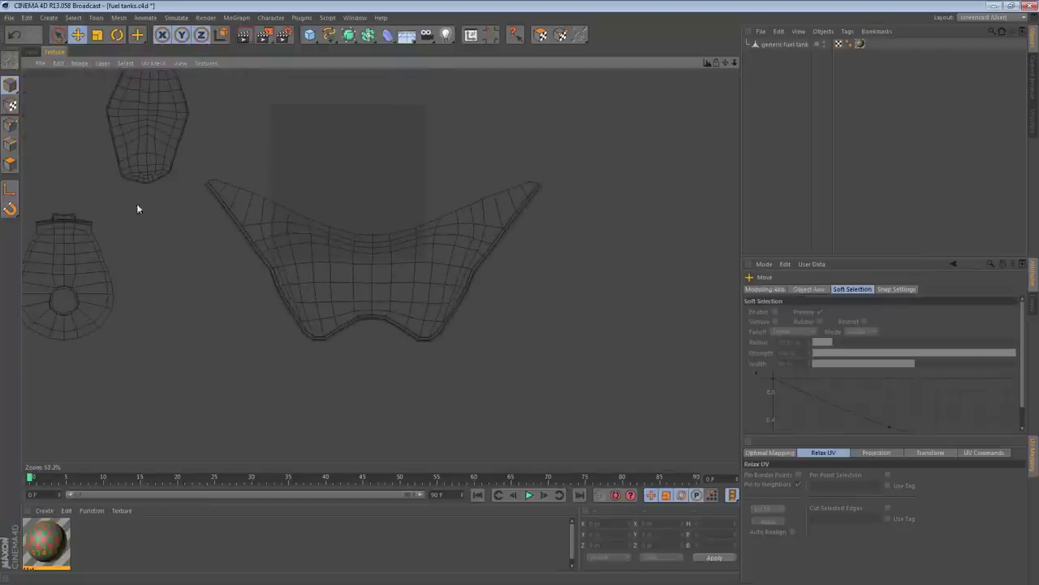
pyautogui.click(31, 51)
pyautogui.keyDown('alt'); pyautogui.moveTo(398, 230); pyautogui.dragTo(649, 349); pyautogui.keyUp('alt')
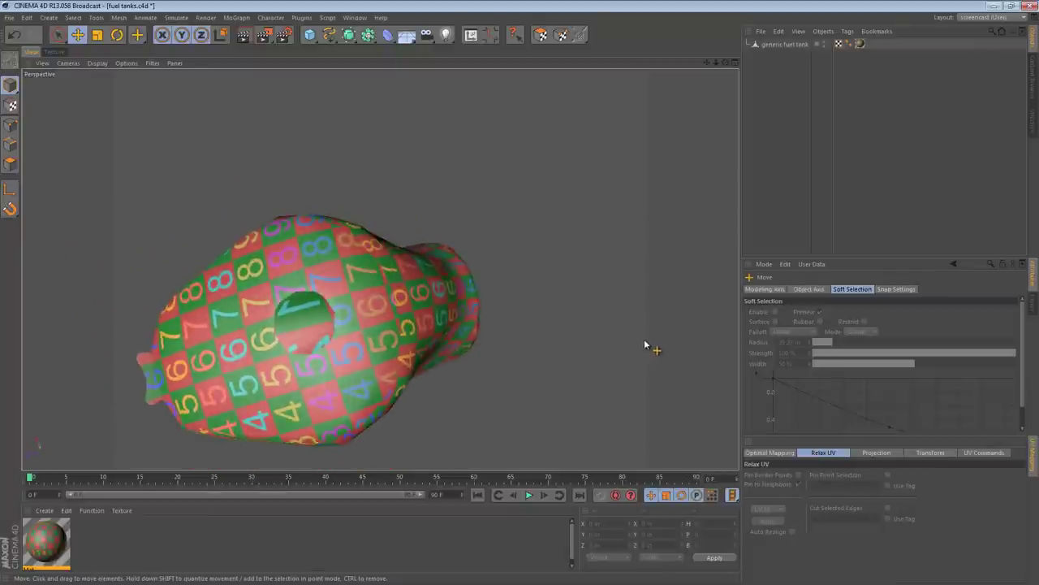
pyautogui.keyDown('alt'); pyautogui.moveTo(479, 295); pyautogui.dragTo(482, 93); pyautogui.keyUp('alt')
# - Select the joined side island's UV polygons, scale the island down and move it into the lower part of the UV square
pyautogui.click(58, 52)
pyautogui.scroll(-3, 514, 318)
pyautogui.keyDown('alt'); pyautogui.moveTo(483, 307); pyautogui.dragTo(522, 321, button='middle'); pyautogui.keyUp('alt')
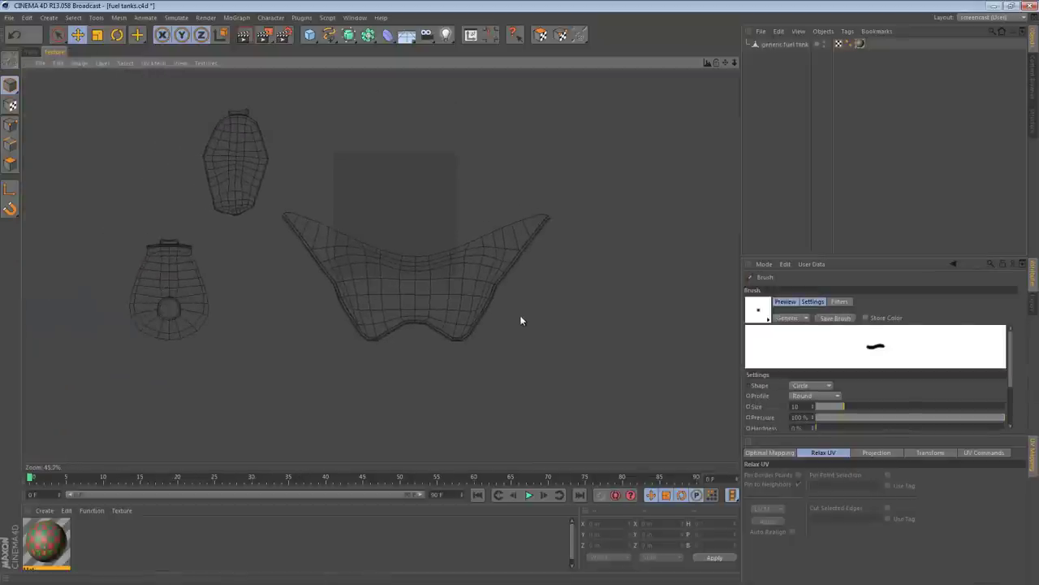
pyautogui.click(540, 34)
pyautogui.click(57, 34)
pyautogui.click(118, 69)
pyautogui.moveTo(579, 376); pyautogui.dragTo(273, 180)
pyautogui.press('t')
pyautogui.moveTo(429, 279); pyautogui.dragTo(407, 262)
pyautogui.press('e')
pyautogui.moveTo(519, 314); pyautogui.dragTo(500, 302)
# - Select the underside island, scale it down and place it above the side island within the UV square
pyautogui.moveTo(289, 208); pyautogui.dragTo(299, 229)
pyautogui.moveTo(521, 313); pyautogui.dragTo(649, 352)
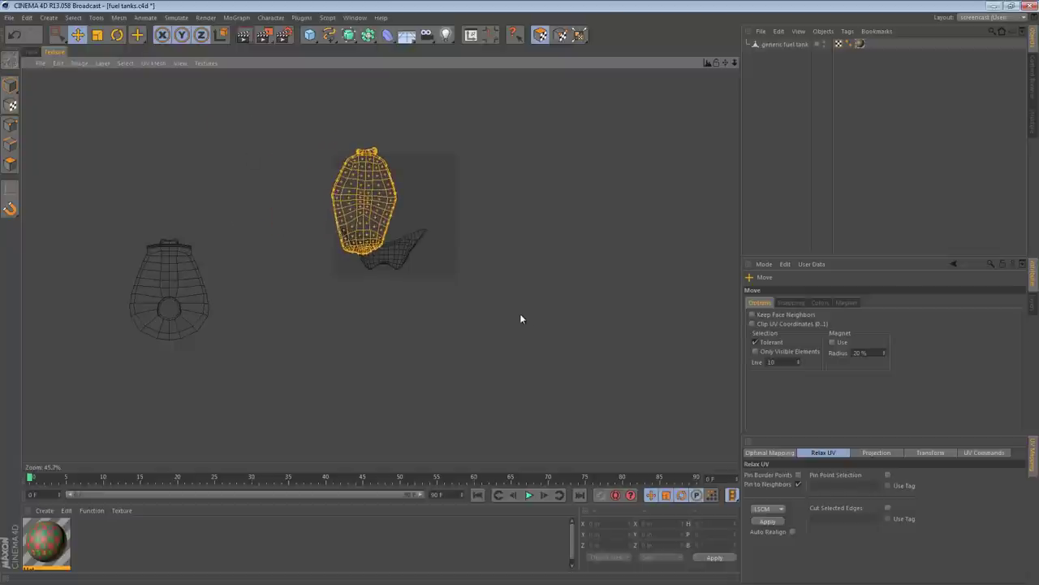
pyautogui.press('t')
pyautogui.moveTo(276, 166); pyautogui.dragTo(520, 311)
pyautogui.press('e')
# - Select the top island with the filler hole, scale it down and fit it beside the underside island in the UV square
pyautogui.moveTo(113, 212); pyautogui.dragTo(276, 382)
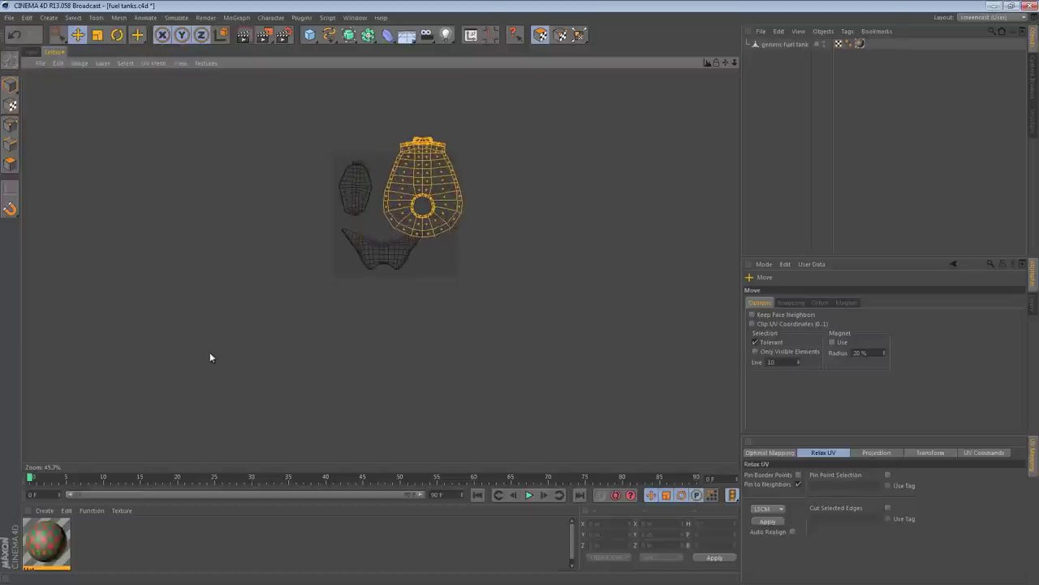
pyautogui.press('t')
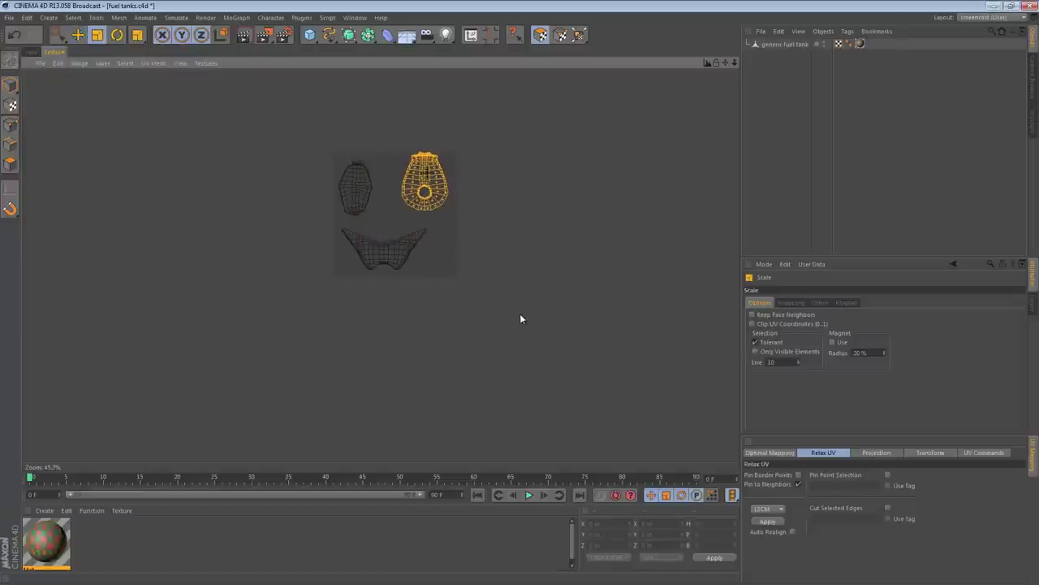
pyautogui.press('e')
pyautogui.click(162, 136)
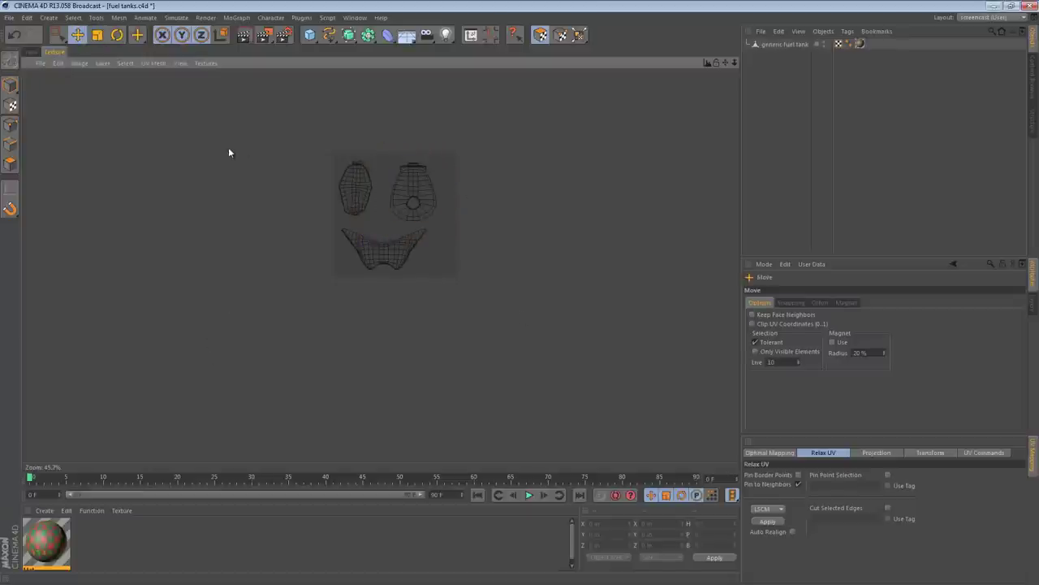
# - Examine the scaled checker texture along the tank's sides and seams from several angles in the perspective view
pyautogui.click(31, 51)
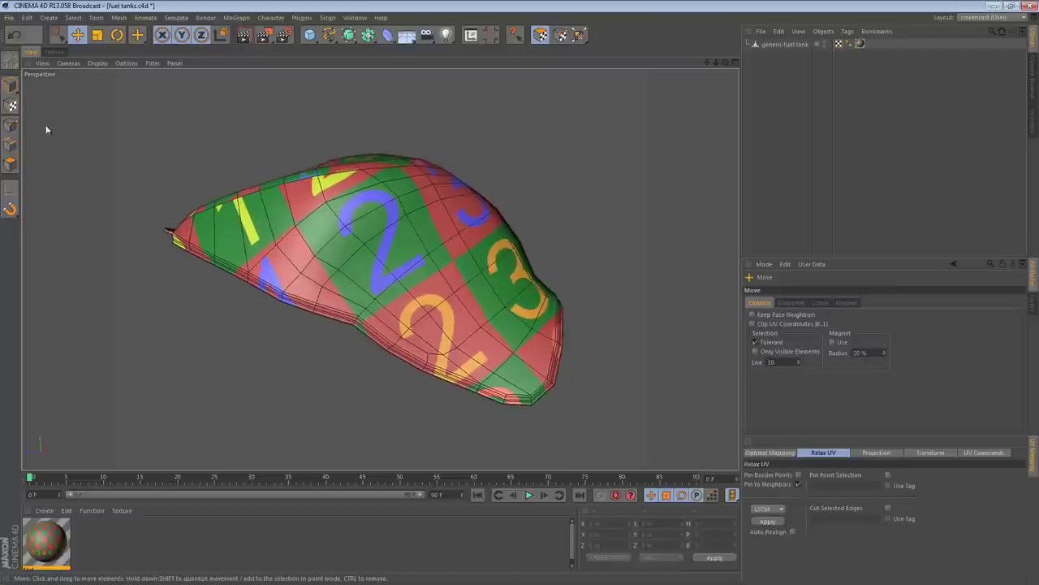
pyautogui.click(10, 84)
pyautogui.keyDown('alt'); pyautogui.moveTo(538, 298); pyautogui.dragTo(507, 299, button='right'); pyautogui.keyUp('alt')
pyautogui.keyDown('alt'); pyautogui.moveTo(507, 299); pyautogui.dragTo(188, 359); pyautogui.keyUp('alt')
pyautogui.keyDown('alt'); pyautogui.moveTo(517, 299); pyautogui.dragTo(458, 320, button='middle'); pyautogui.keyUp('alt')
pyautogui.keyDown('alt'); pyautogui.moveTo(458, 322); pyautogui.dragTo(533, 284); pyautogui.keyUp('alt')
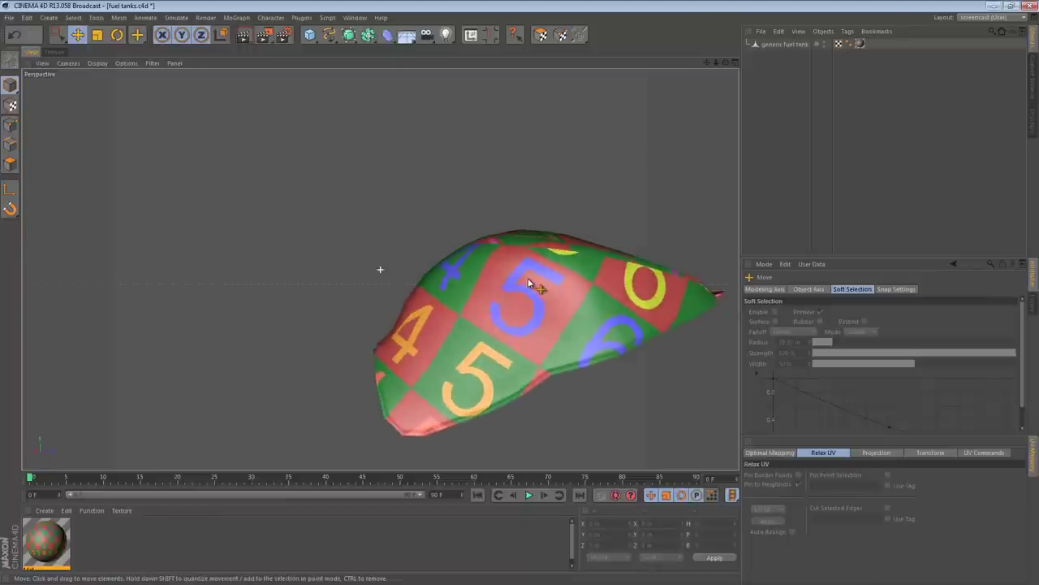
pyautogui.keyDown('alt'); pyautogui.moveTo(533, 284); pyautogui.dragTo(482, 290, button='middle'); pyautogui.keyUp('alt')
pyautogui.keyDown('alt'); pyautogui.moveTo(482, 289); pyautogui.dragTo(519, 285, button='right'); pyautogui.keyUp('alt')
pyautogui.keyDown('alt'); pyautogui.moveTo(519, 285); pyautogui.dragTo(438, 264); pyautogui.keyUp('alt')
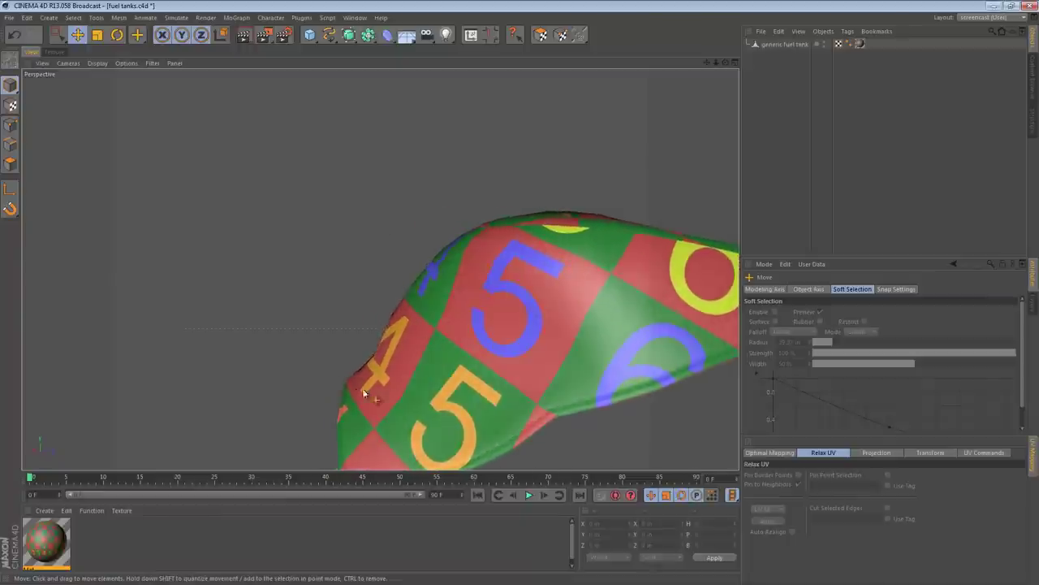
pyautogui.keyDown('alt'); pyautogui.moveTo(599, 350); pyautogui.dragTo(570, 343, button='right'); pyautogui.keyUp('alt')
pyautogui.keyDown('alt'); pyautogui.moveTo(570, 343); pyautogui.dragTo(649, 361); pyautogui.keyUp('alt')
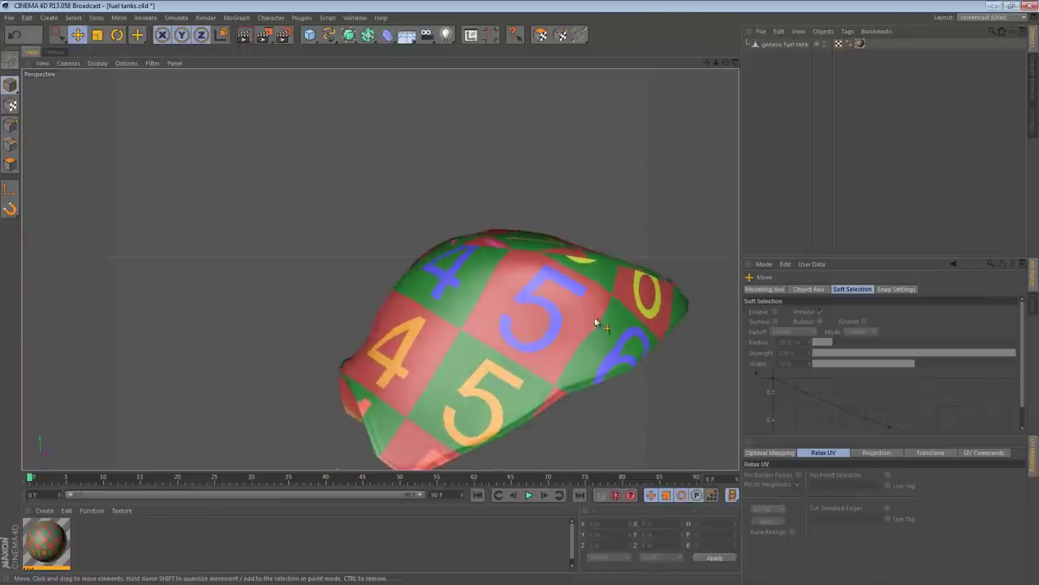
pyautogui.keyDown('alt'); pyautogui.moveTo(466, 402); pyautogui.dragTo(510, 345); pyautogui.keyUp('alt')
pyautogui.keyDown('alt'); pyautogui.moveTo(581, 374); pyautogui.dragTo(488, 235); pyautogui.keyUp('alt')
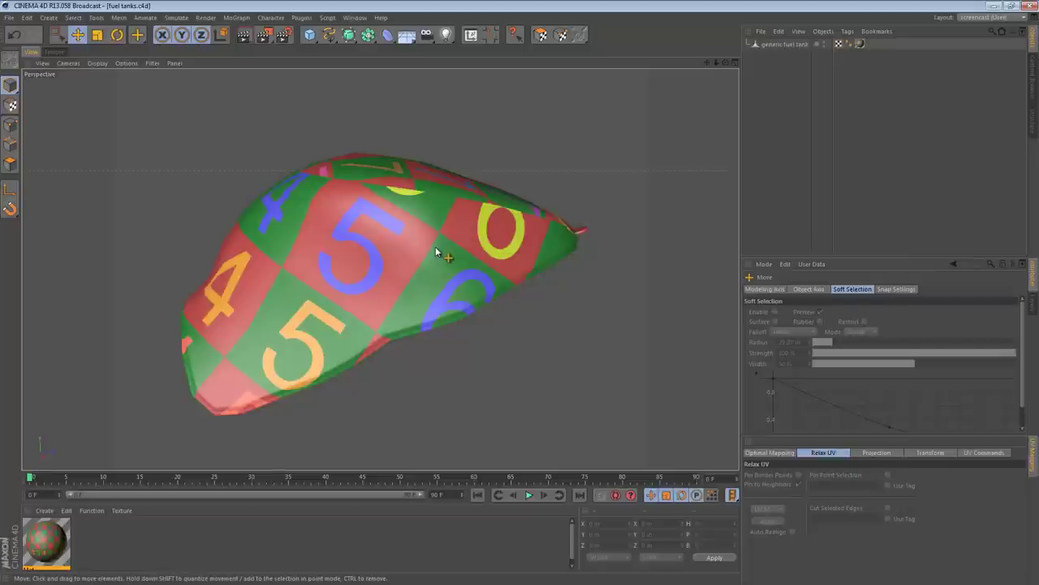
# - Select the right half of the side island and move it sideways, leaving a small gap at the centre seam
pyautogui.click(55, 51)
pyautogui.scroll(3, 589, 315)
pyautogui.keyDown('alt'); pyautogui.moveTo(402, 111); pyautogui.dragTo(393, 201, button='middle'); pyautogui.keyUp('alt')
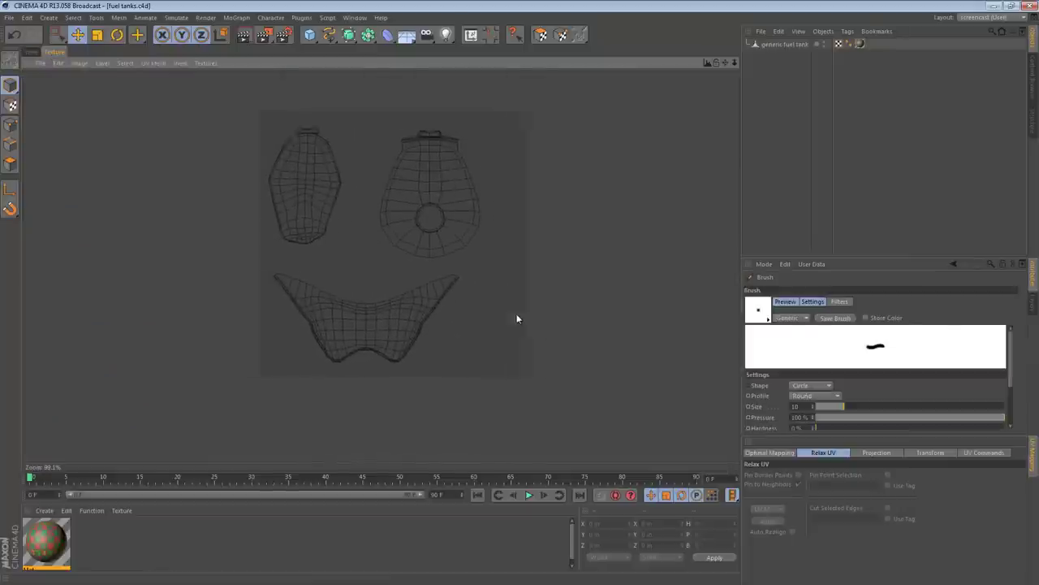
pyautogui.keyDown('alt'); pyautogui.moveTo(518, 314); pyautogui.dragTo(405, 308, button='middle'); pyautogui.keyUp('alt')
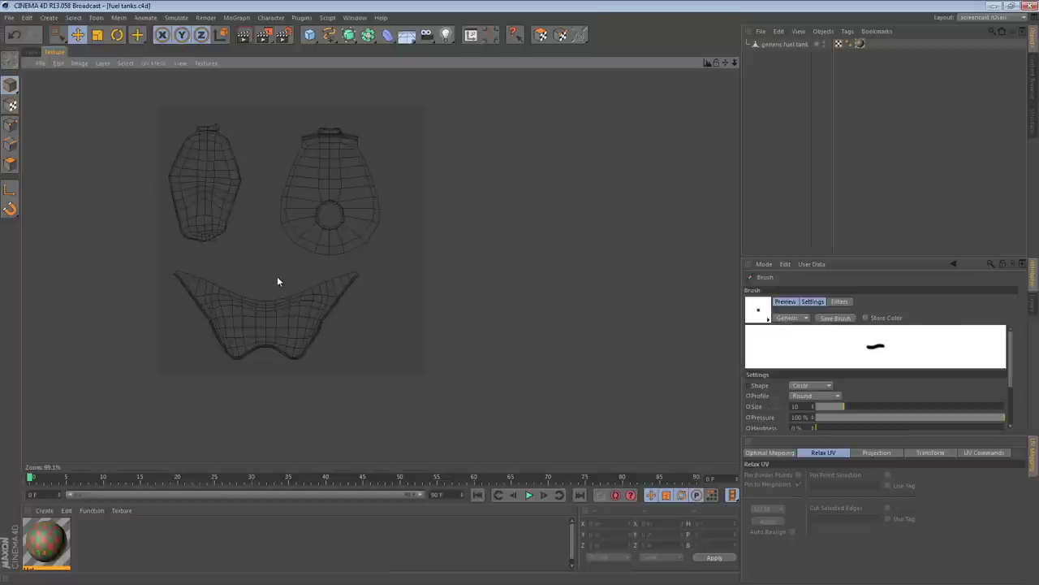
pyautogui.click(57, 35)
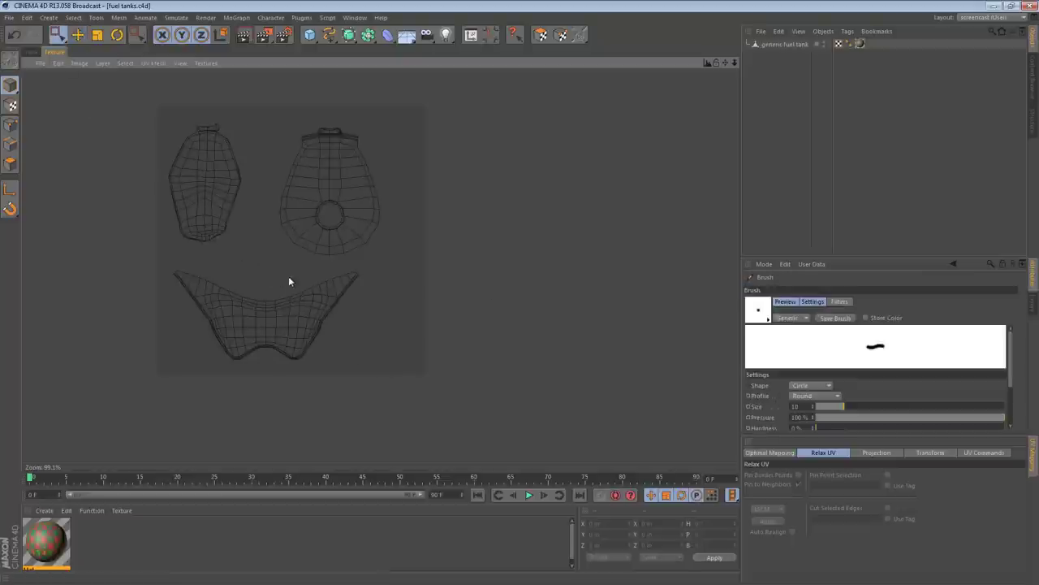
pyautogui.click(540, 35)
pyautogui.moveTo(388, 391); pyautogui.dragTo(267, 268)
pyautogui.press('e')
pyautogui.moveTo(512, 314); pyautogui.dragTo(528, 314)
pyautogui.click(387, 362)
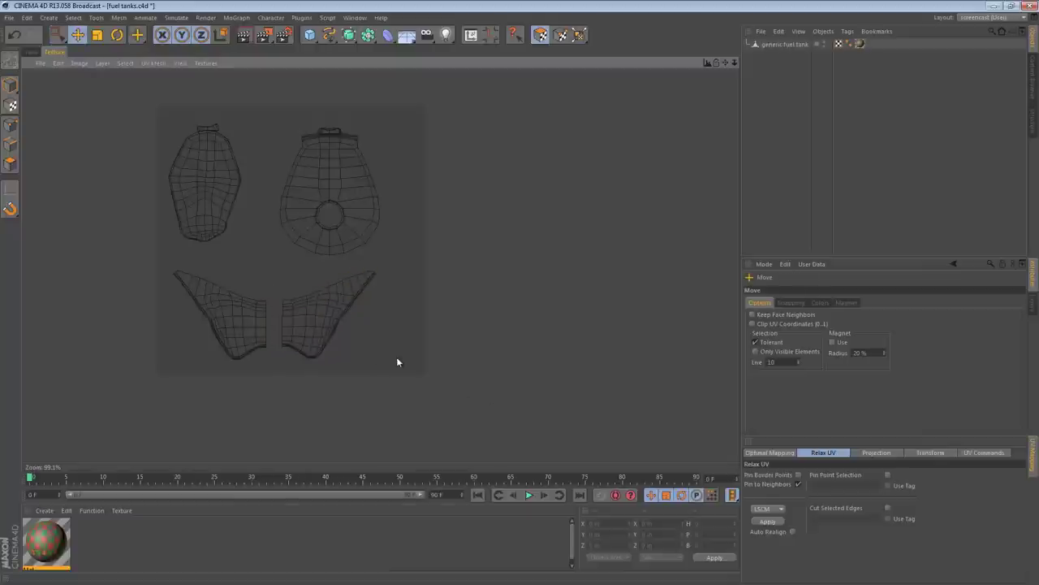
# - Select the top island and both side halves together and move them outside the UV square
pyautogui.moveTo(461, 389); pyautogui.dragTo(270, 115)
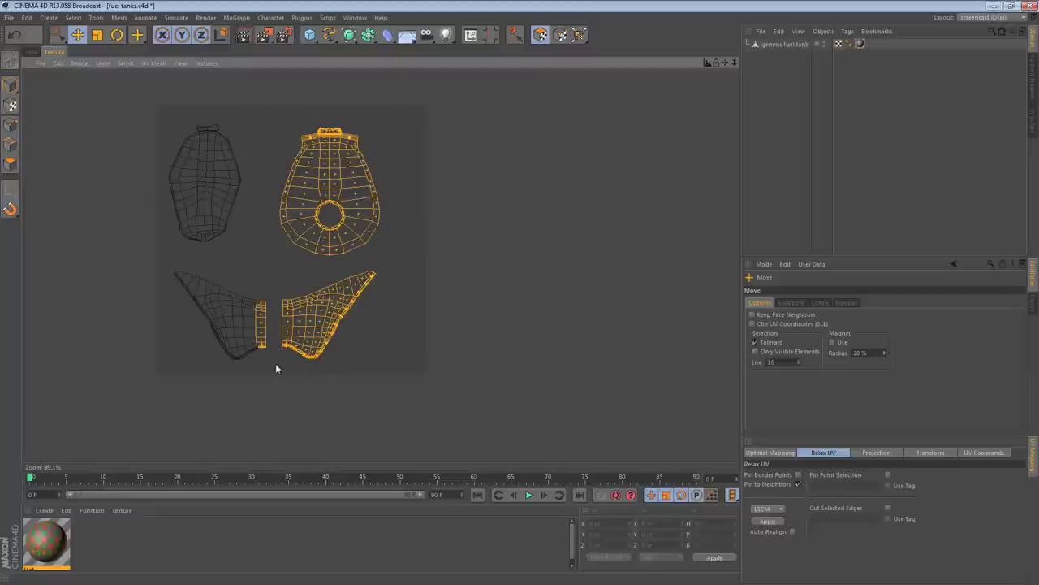
pyautogui.keyDown('shift'); pyautogui.moveTo(273, 377); pyautogui.dragTo(160, 262); pyautogui.keyUp('shift')
pyautogui.moveTo(334, 319); pyautogui.dragTo(586, 297)
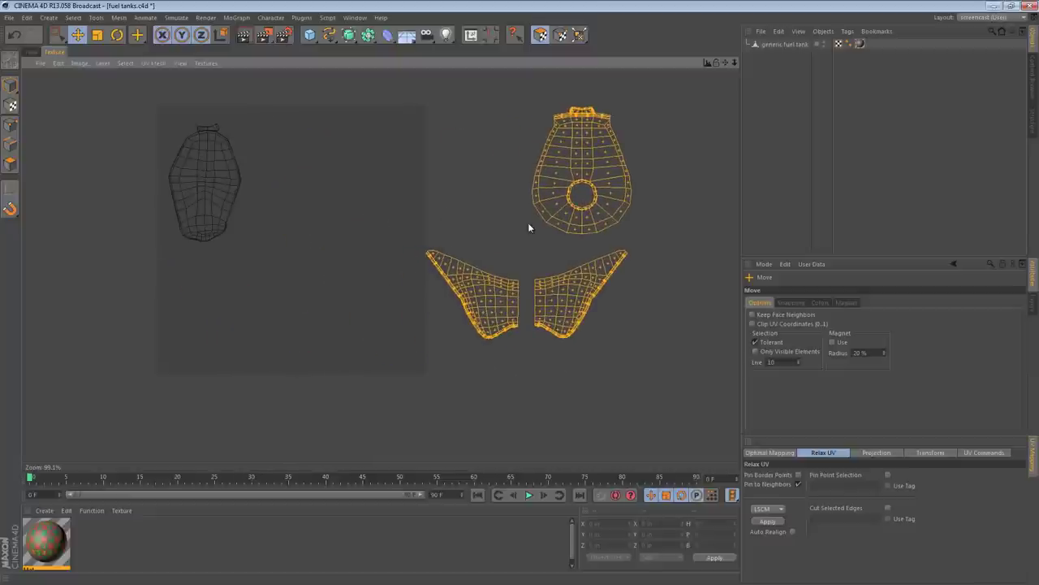
# - In polygon mode, select the fuel tank object and set its texture tag's projection to Flat
pyautogui.click(32, 55)
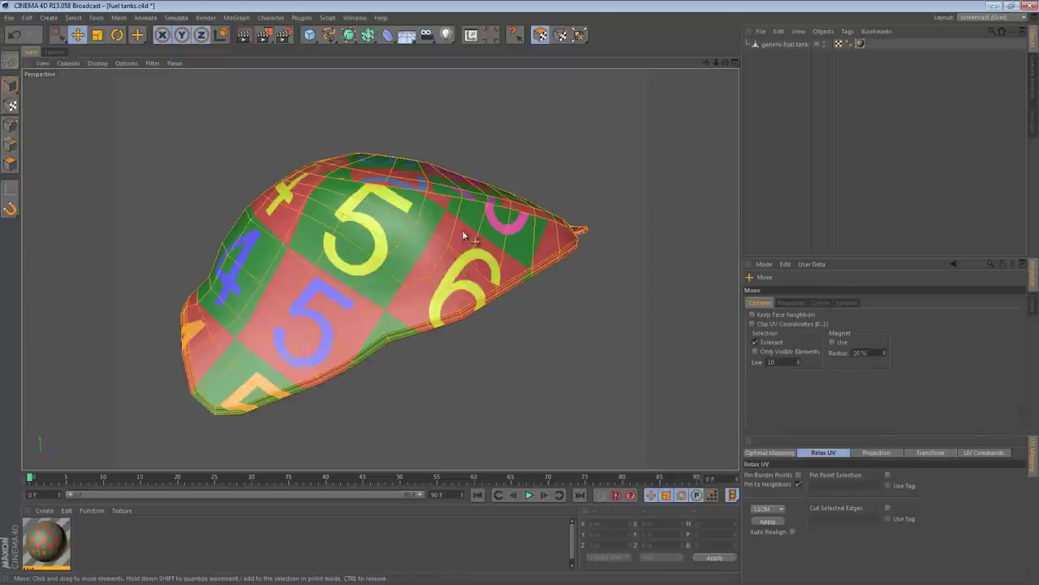
pyautogui.scroll(-3, 468, 224)
pyautogui.keyDown('alt'); pyautogui.moveTo(458, 215); pyautogui.dragTo(368, 274); pyautogui.keyUp('alt')
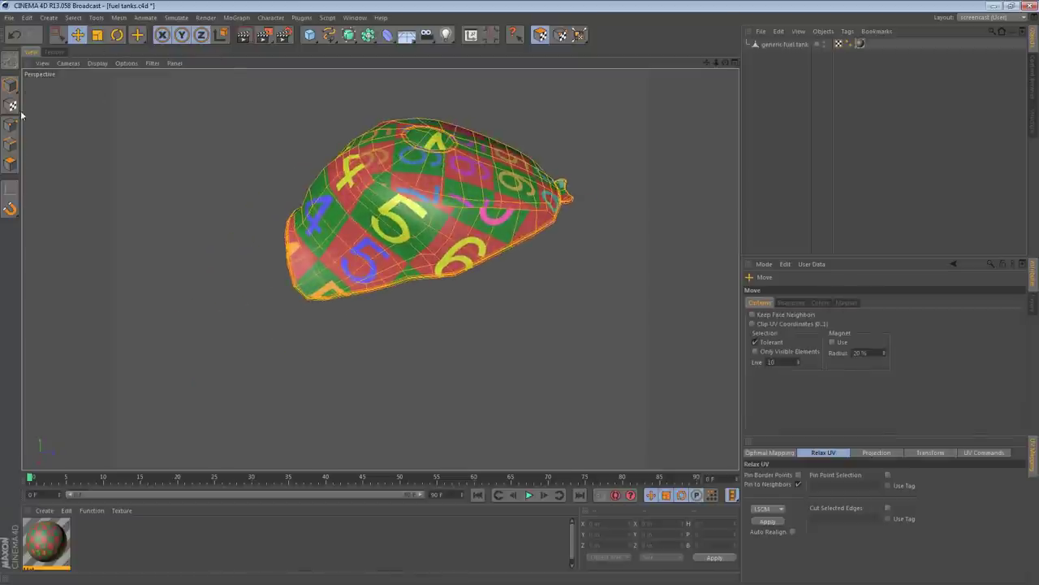
pyautogui.click(10, 164)
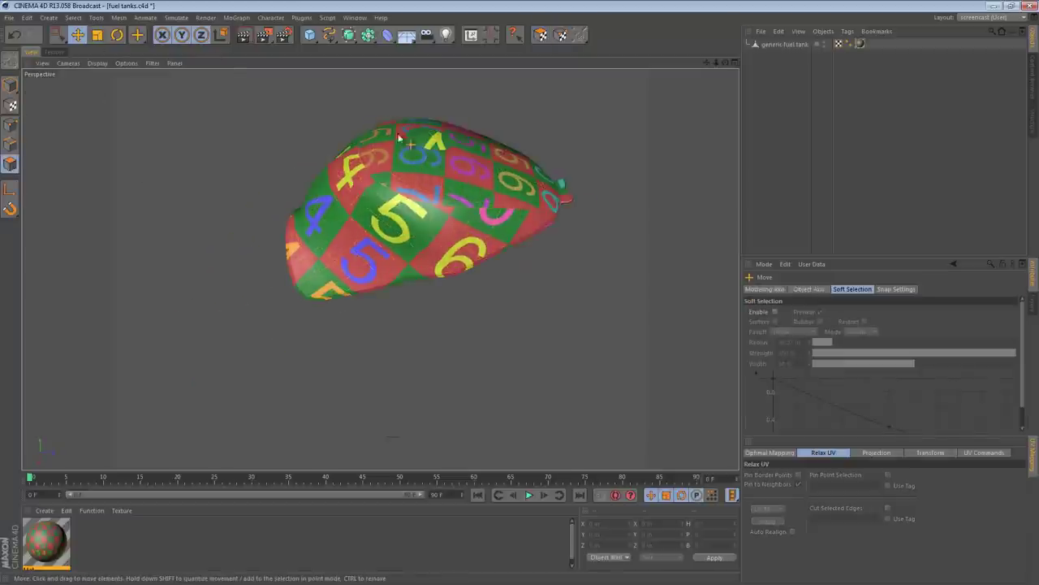
pyautogui.click(790, 45)
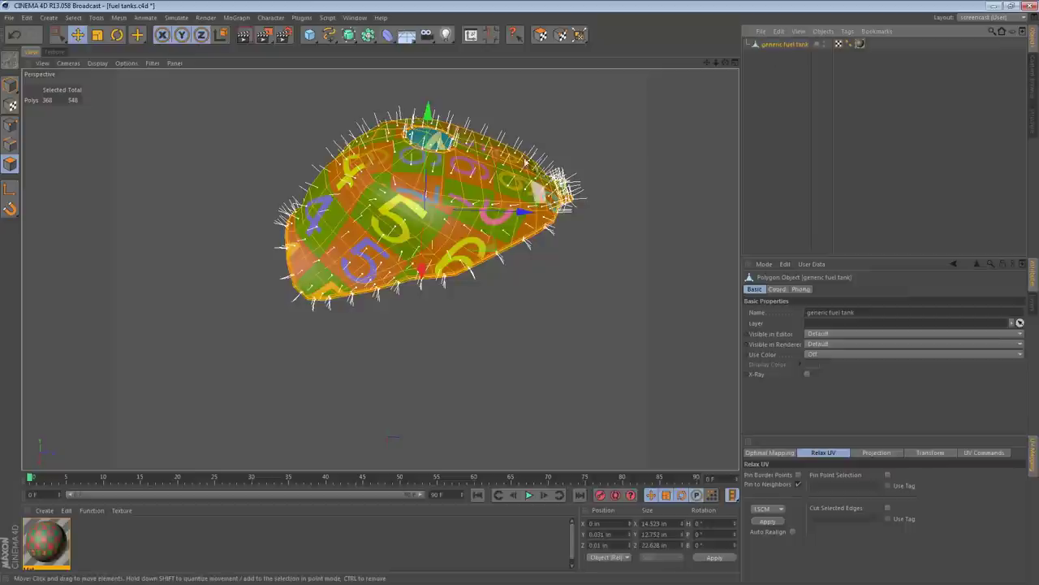
pyautogui.click(860, 43)
pyautogui.click(854, 334)
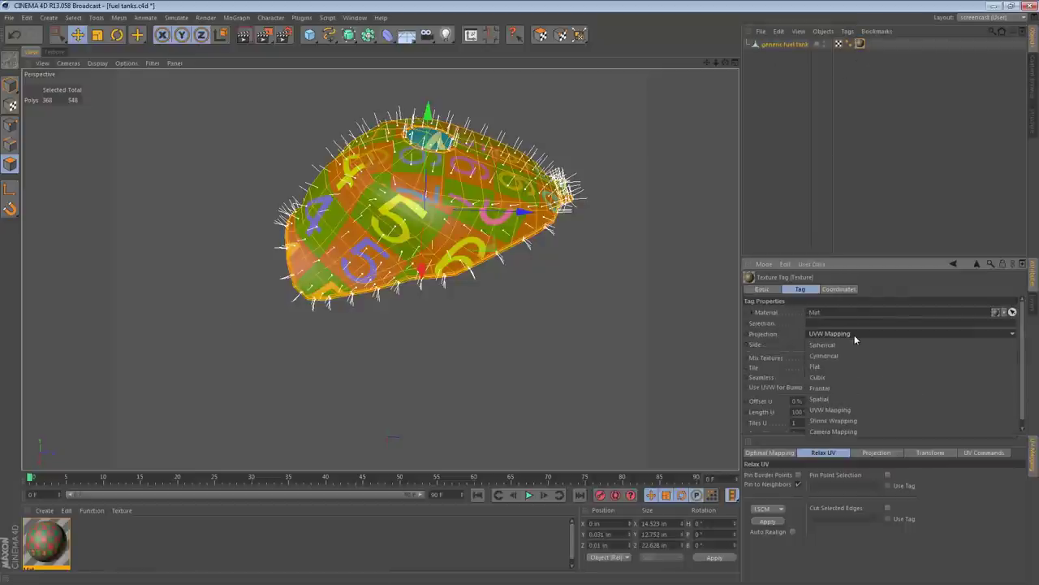
pyautogui.click(854, 371)
# - Check the flat projection's placement in texture mode, then generate UVW coordinates for the selected tank polygons
pyautogui.keyDown('alt'); pyautogui.moveTo(557, 289); pyautogui.dragTo(436, 127); pyautogui.keyUp('alt')
pyautogui.click(10, 104)
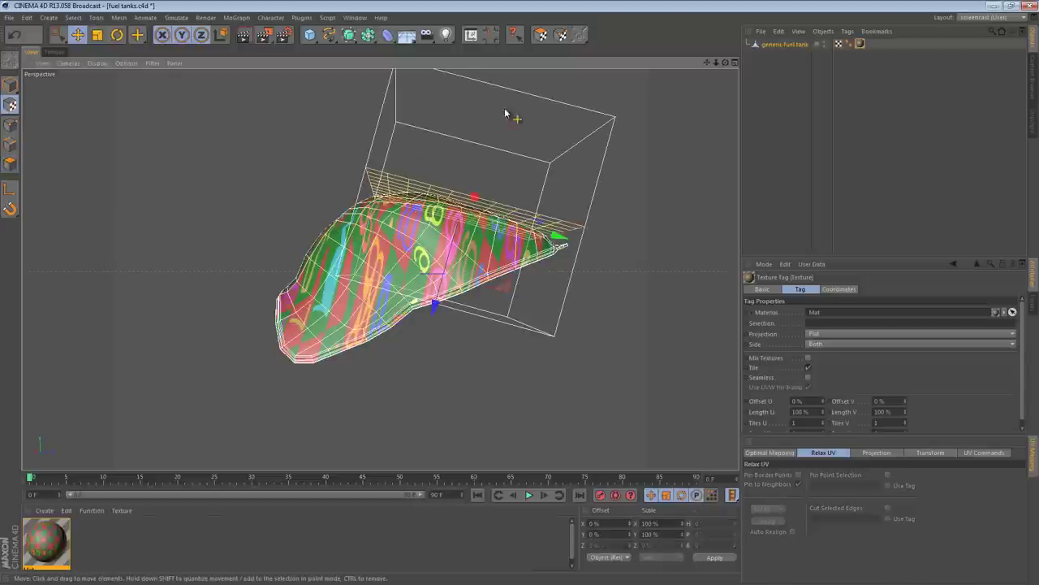
pyautogui.keyDown('alt'); pyautogui.moveTo(460, 291); pyautogui.dragTo(485, 293); pyautogui.keyUp('alt')
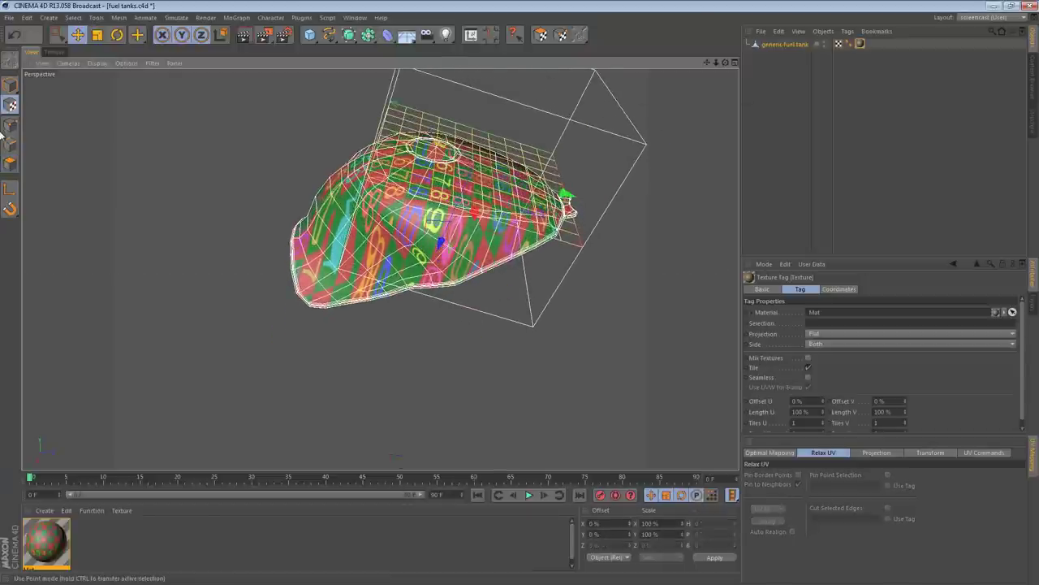
pyautogui.click(9, 162)
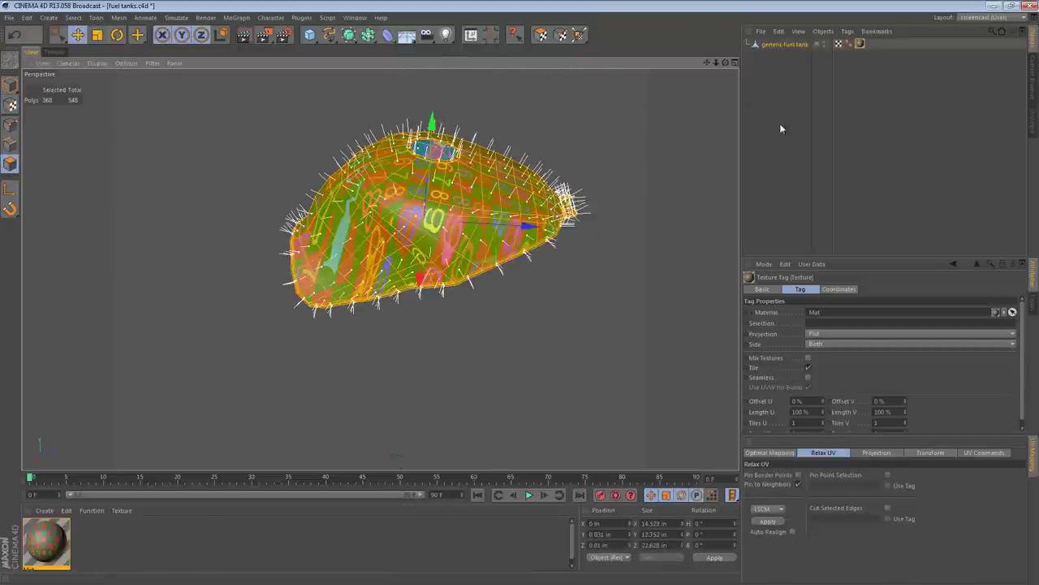
pyautogui.click(851, 32)
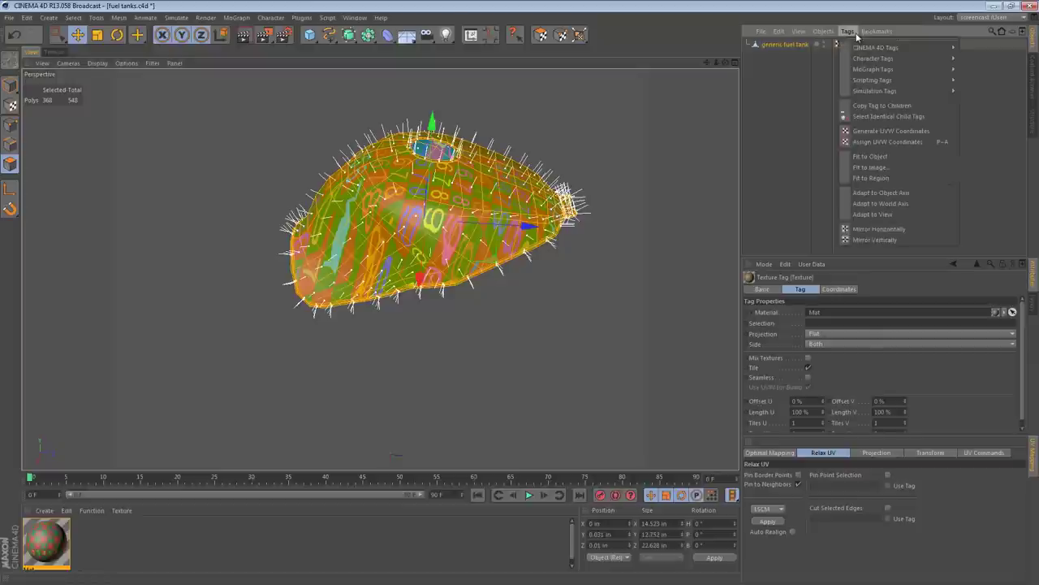
pyautogui.click(873, 136)
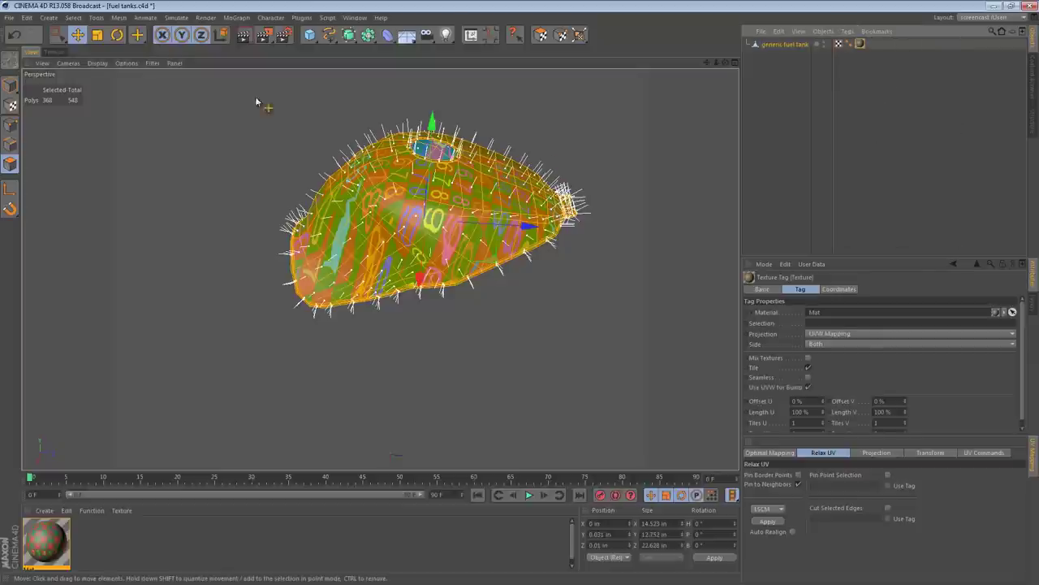
# - Move the newly projected UV island outside the UV square beside the underside island and check its texture on the tank
pyautogui.click(54, 51)
pyautogui.click(542, 36)
pyautogui.keyDown('alt'); pyautogui.moveTo(341, 180); pyautogui.dragTo(280, 162, button='middle'); pyautogui.keyUp('alt')
pyautogui.moveTo(341, 181); pyautogui.dragTo(602, 181)
pyautogui.keyDown('alt'); pyautogui.moveTo(520, 317); pyautogui.dragTo(519, 316, button='right'); pyautogui.keyUp('alt')
pyautogui.keyDown('alt'); pyautogui.moveTo(532, 193); pyautogui.dragTo(508, 187, button='middle'); pyautogui.keyUp('alt')
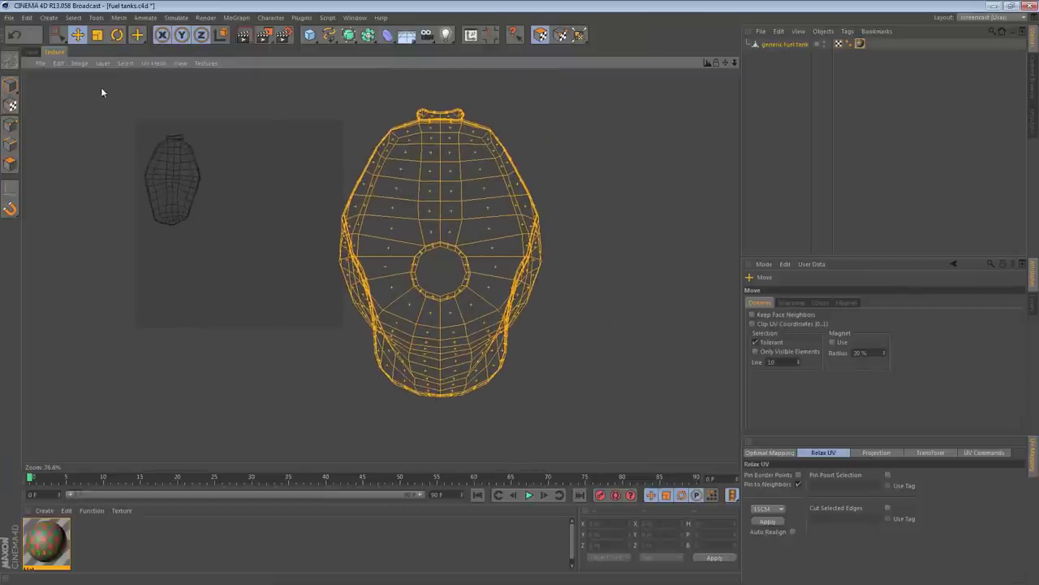
pyautogui.click(30, 52)
pyautogui.keyDown('alt'); pyautogui.moveTo(390, 221); pyautogui.dragTo(317, 282); pyautogui.keyUp('alt')
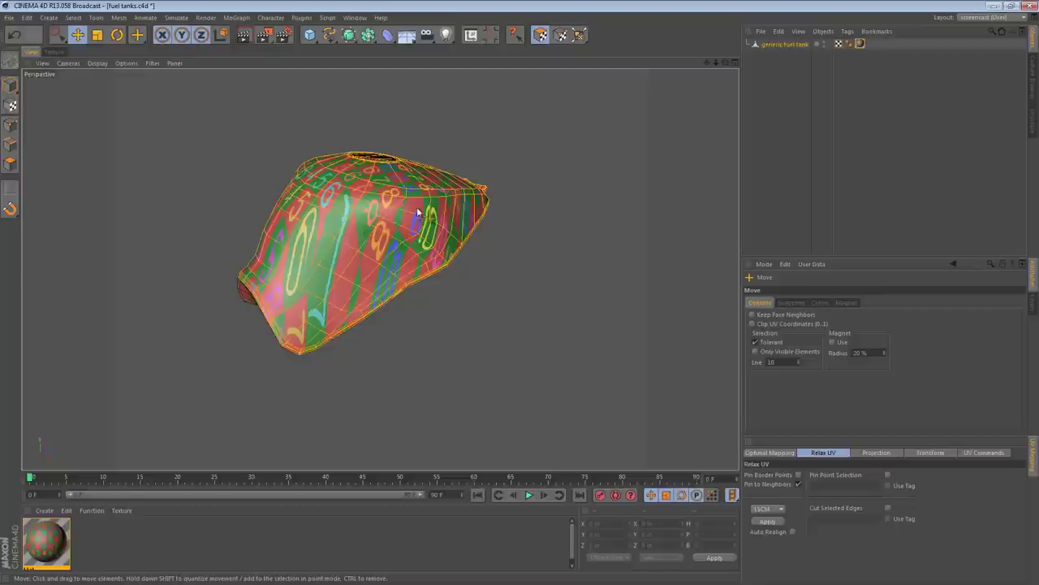
# - Relax the flat-projected tank island with LSCM, then reselect the relaxed island's polygons
pyautogui.click(50, 53)
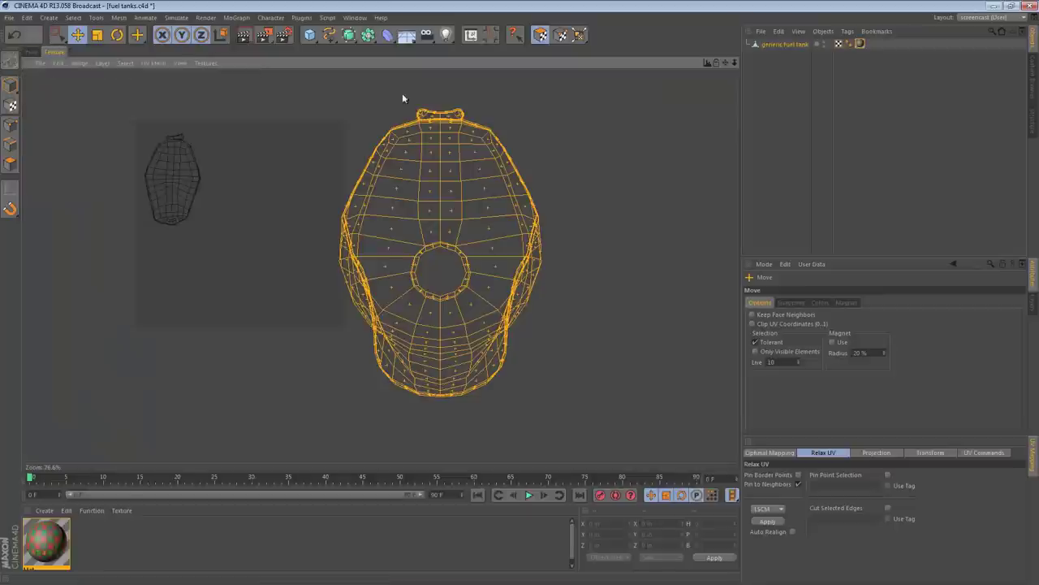
pyautogui.click(480, 189)
pyautogui.click(357, 199)
pyautogui.moveTo(337, 92); pyautogui.dragTo(262, 101)
pyautogui.click(777, 523)
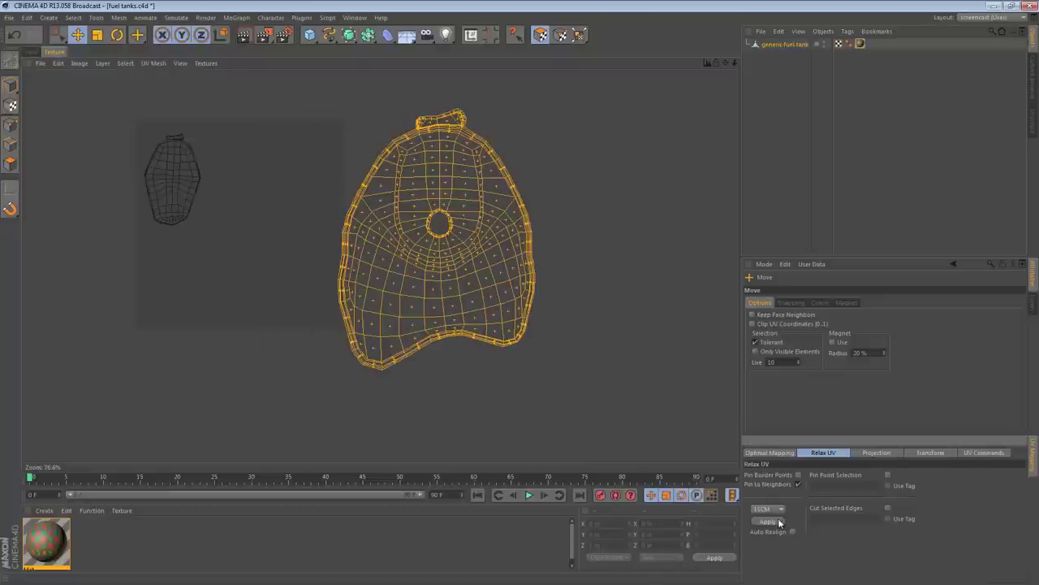
pyautogui.click(539, 325)
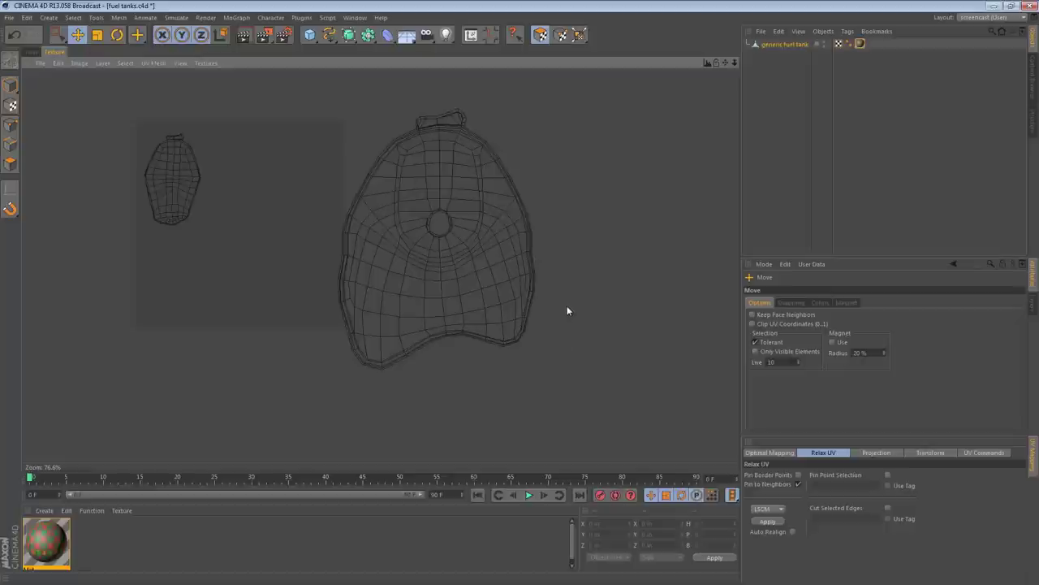
pyautogui.moveTo(603, 409); pyautogui.dragTo(316, 81)
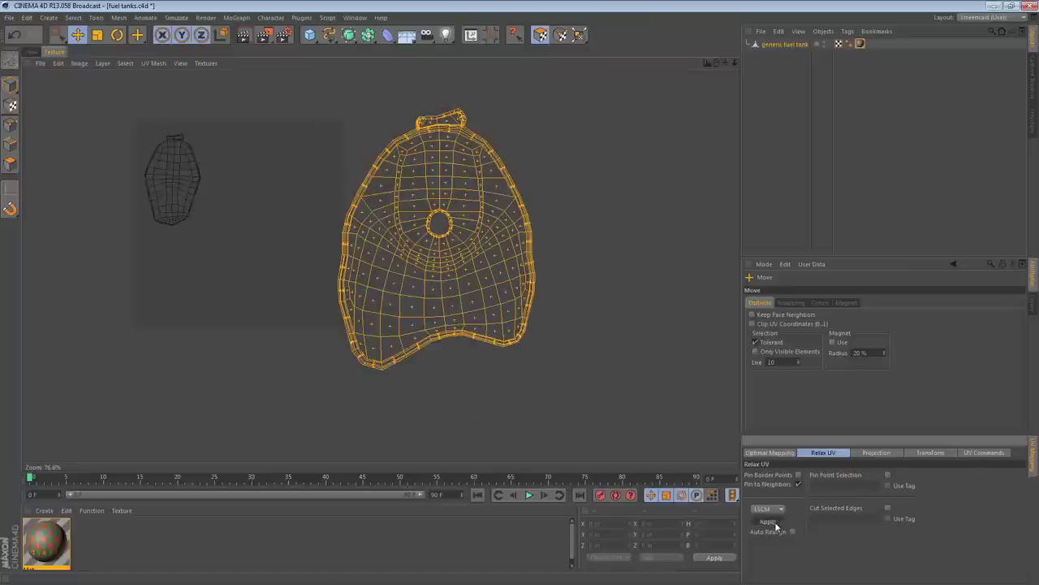
# - Inspect the relaxed checker texture on both sides of the tank in the perspective view
pyautogui.click(34, 52)
pyautogui.click(9, 85)
pyautogui.hotkey('ctrl', 'shift', 'a')
pyautogui.keyDown('alt'); pyautogui.moveTo(326, 319); pyautogui.dragTo(297, 254); pyautogui.keyUp('alt')
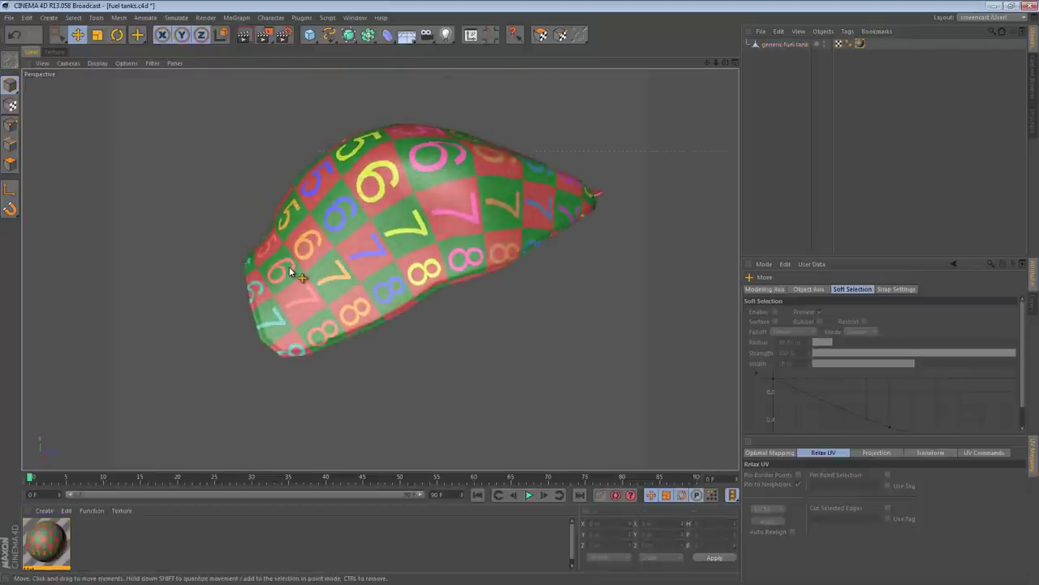
pyautogui.keyDown('alt'); pyautogui.moveTo(430, 197); pyautogui.dragTo(452, 196); pyautogui.keyUp('alt')
pyautogui.keyDown('alt'); pyautogui.moveTo(400, 176); pyautogui.dragTo(666, 239); pyautogui.keyUp('alt')
pyautogui.keyDown('alt'); pyautogui.moveTo(254, 178); pyautogui.dragTo(430, 190); pyautogui.keyUp('alt')
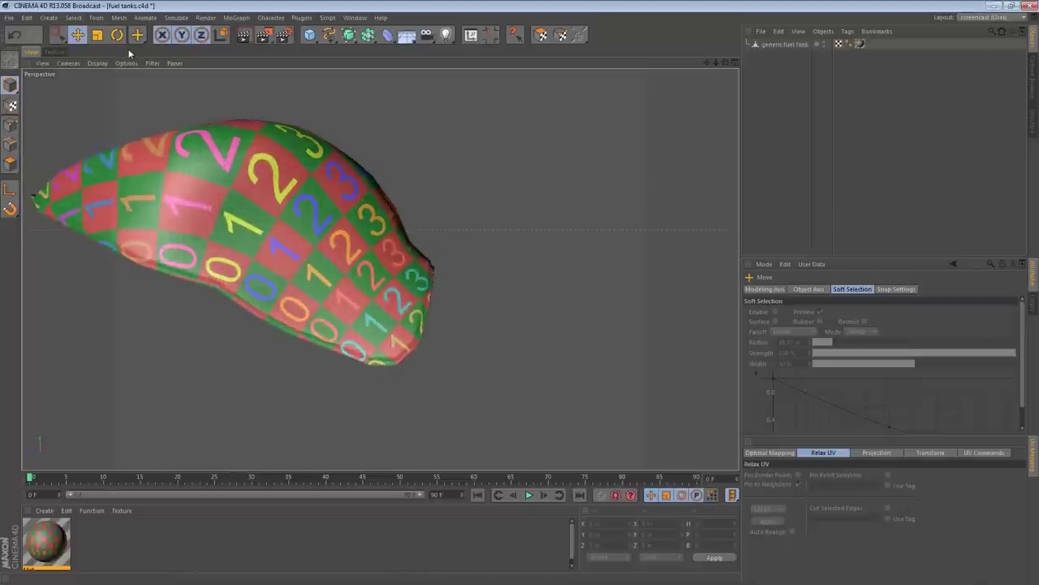
# - Select the relaxed tank island in UV polygon mode, move it into the UV square and scale it down to fit beside the underside island
pyautogui.click(54, 51)
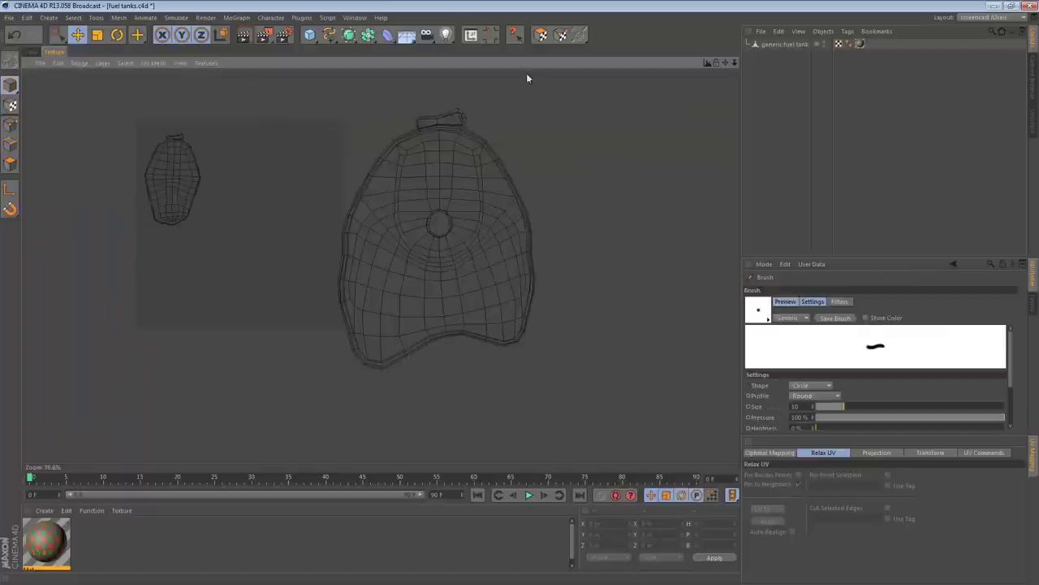
pyautogui.click(541, 36)
pyautogui.click(463, 217)
pyautogui.hotkey('ctrl', 'a')
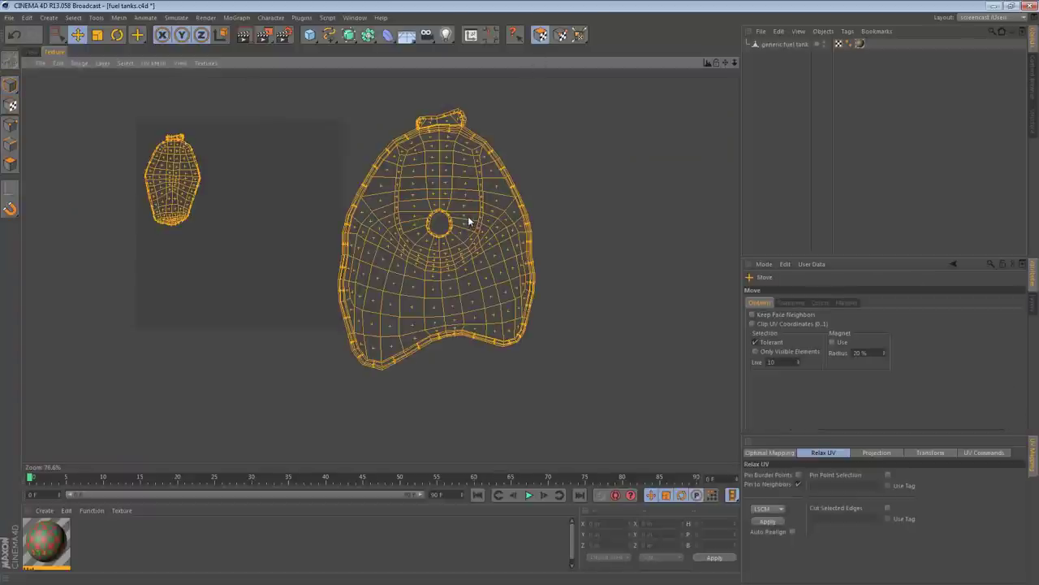
pyautogui.moveTo(295, 100); pyautogui.dragTo(577, 367)
pyautogui.moveTo(502, 274); pyautogui.dragTo(334, 258)
pyautogui.press('t')
pyautogui.moveTo(499, 269); pyautogui.dragTo(502, 304)
pyautogui.press('e')
# - Examine the checker texture's size and direction across the tank's sides and top
pyautogui.click(29, 52)
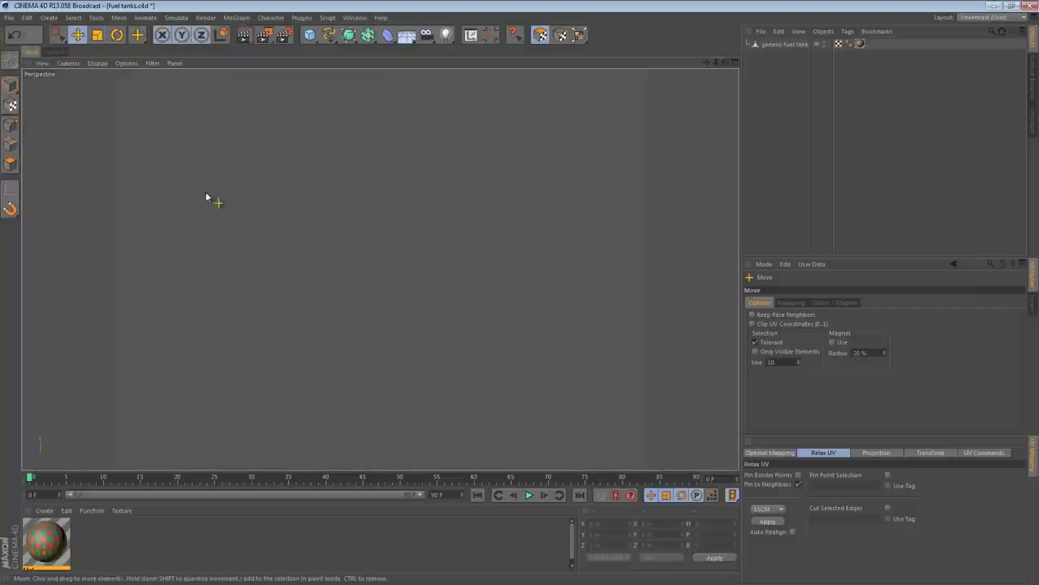
pyautogui.click(6, 90)
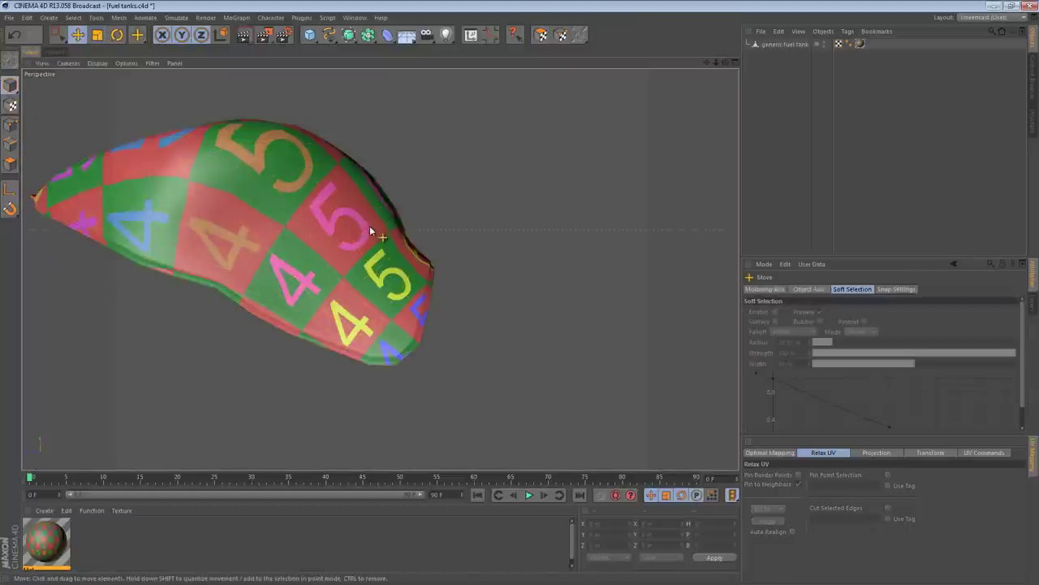
pyautogui.keyDown('alt'); pyautogui.moveTo(369, 226); pyautogui.dragTo(308, 219, button='right'); pyautogui.keyUp('alt')
pyautogui.keyDown('alt'); pyautogui.moveTo(322, 195); pyautogui.dragTo(352, 211, button='middle'); pyautogui.keyUp('alt')
pyautogui.moveTo(352, 209)
pyautogui.keyDown('alt'); pyautogui.mouseDown()
pyautogui.moveTo(51, 220)
pyautogui.moveTo(455, 233)
pyautogui.moveTo(428, 241)
pyautogui.moveTo(363, 225)
pyautogui.mouseUp(); pyautogui.keyUp('alt')
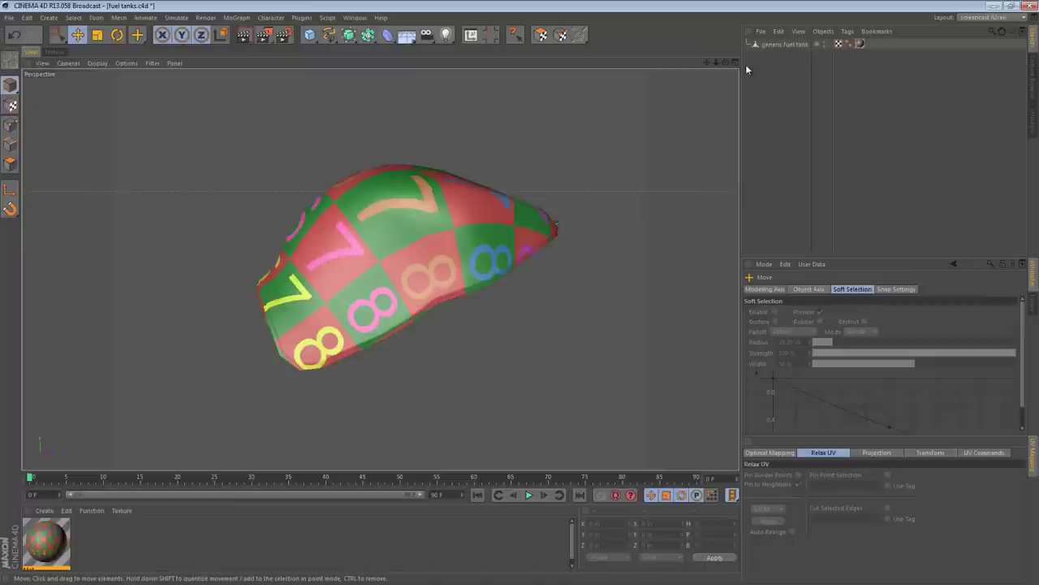
pyautogui.moveTo(617, 184)
pyautogui.keyDown('alt'); pyautogui.mouseDown()
pyautogui.moveTo(567, 194)
pyautogui.moveTo(581, 187)
pyautogui.moveTo(615, 225)
pyautogui.moveTo(631, 371)
pyautogui.moveTo(686, 369)
pyautogui.moveTo(531, 305)
pyautogui.moveTo(513, 310)
pyautogui.moveTo(649, 250)
pyautogui.moveTo(438, 260)
pyautogui.moveTo(317, 292)
pyautogui.mouseUp(); pyautogui.keyUp('alt')
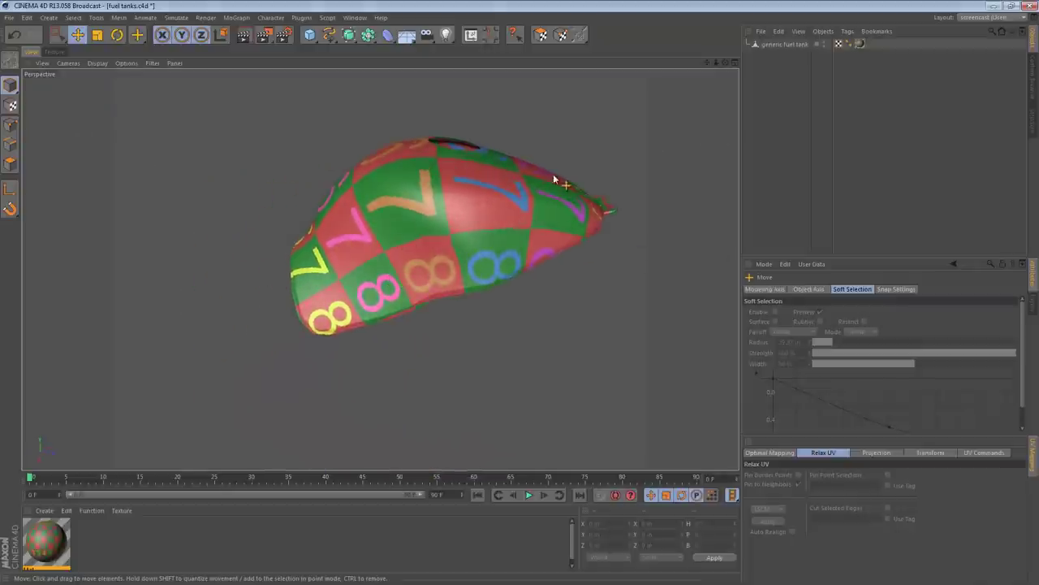
pyautogui.moveTo(537, 170)
pyautogui.keyDown('alt'); pyautogui.mouseDown()
pyautogui.moveTo(650, 182)
pyautogui.moveTo(522, 317)
pyautogui.moveTo(381, 224)
pyautogui.mouseUp(); pyautogui.keyUp('alt')
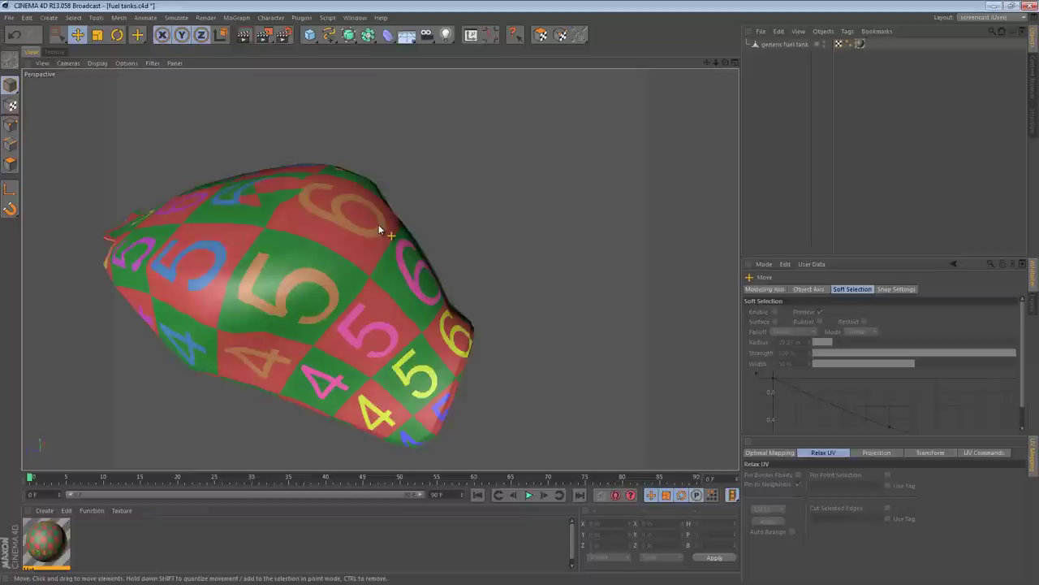
pyautogui.keyDown('alt'); pyautogui.moveTo(362, 238); pyautogui.dragTo(447, 216, button='middle'); pyautogui.keyUp('alt')
pyautogui.keyDown('alt'); pyautogui.moveTo(439, 237); pyautogui.dragTo(453, 186); pyautogui.keyUp('alt')
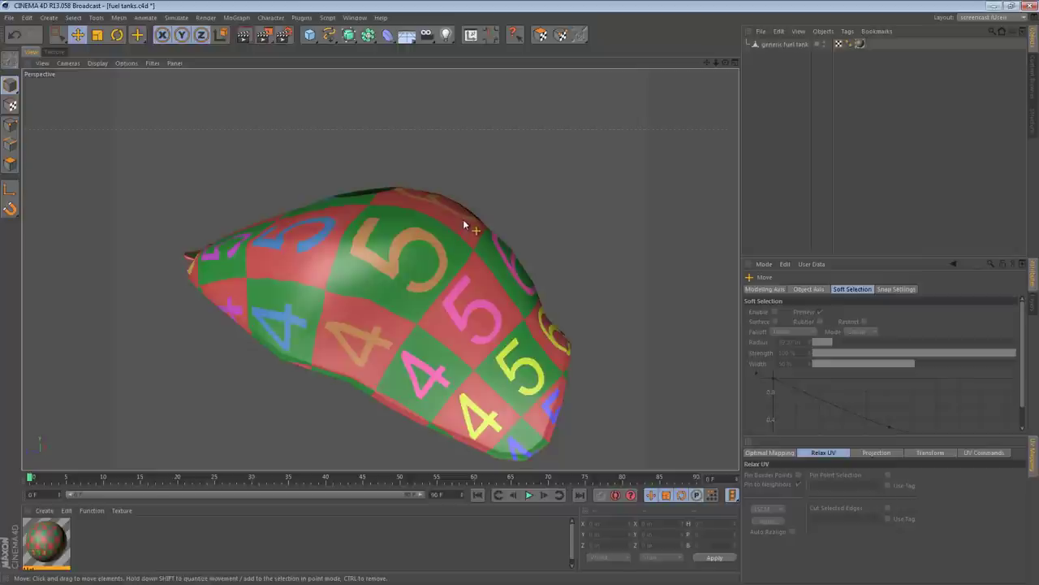
pyautogui.keyDown('alt'); pyautogui.moveTo(468, 211); pyautogui.dragTo(367, 264); pyautogui.keyUp('alt')
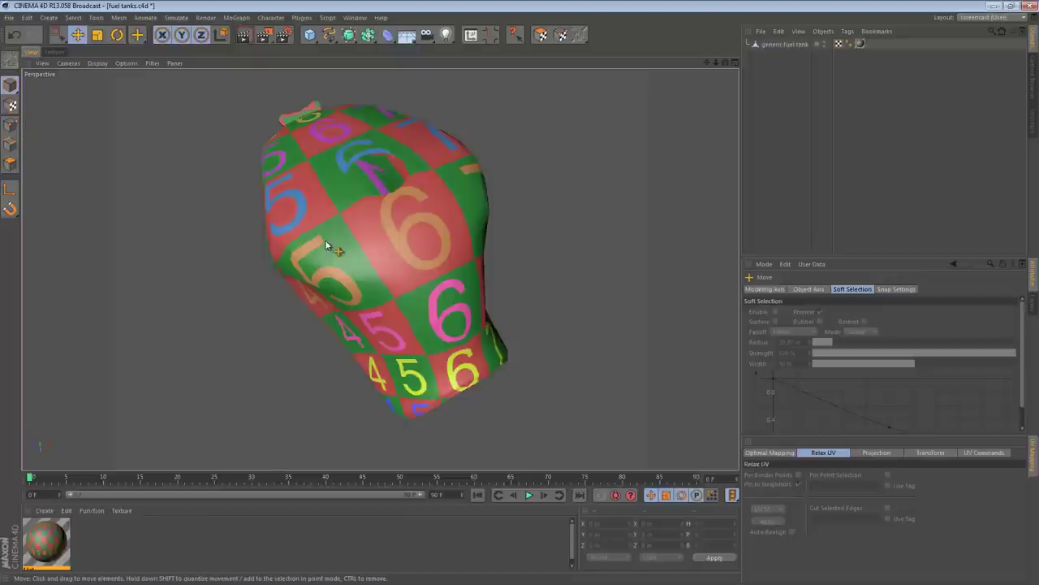
# - Undo the scaling, the move and the LSCM relax of the tank island back to its flat projection
pyautogui.click(55, 52)
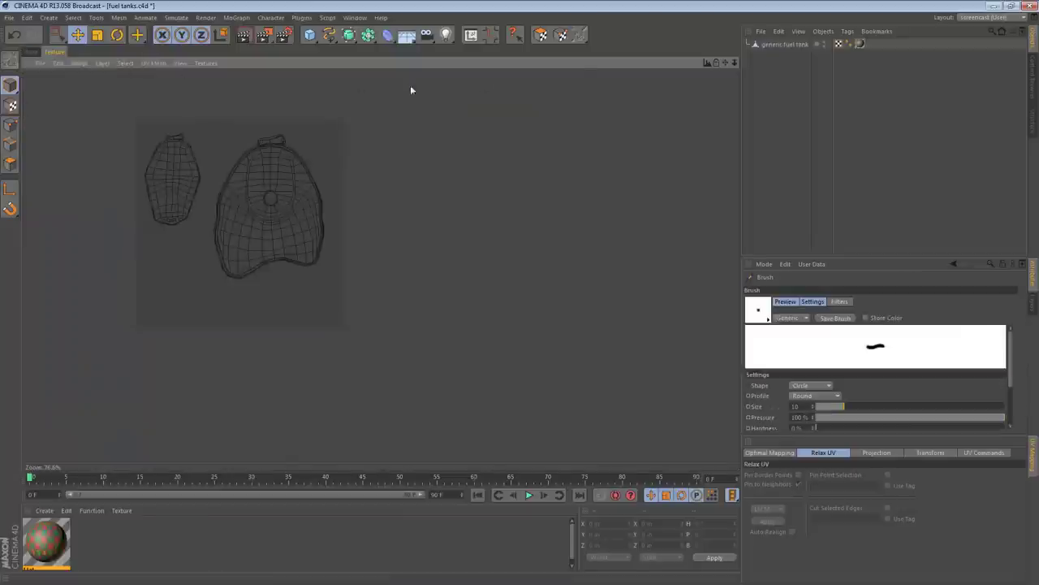
pyautogui.click(540, 35)
pyautogui.hotkey('ctrl', 'z')
pyautogui.hotkey('ctrl', 'z')
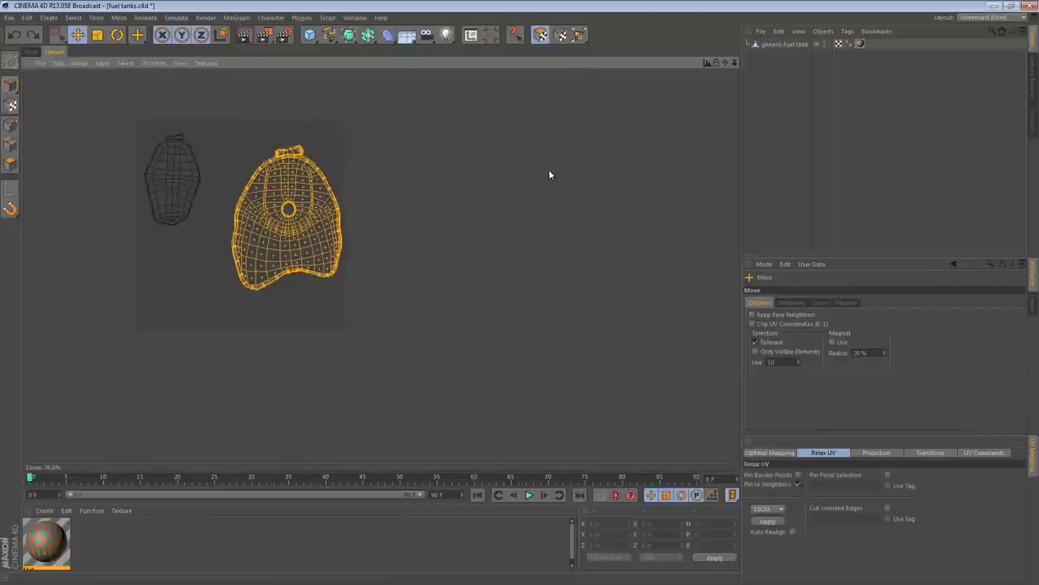
pyautogui.hotkey('ctrl', 'z')
pyautogui.hotkey('ctrl', 'a')
pyautogui.hotkey('ctrl', 'y')
pyautogui.hotkey('ctrl', 'y')
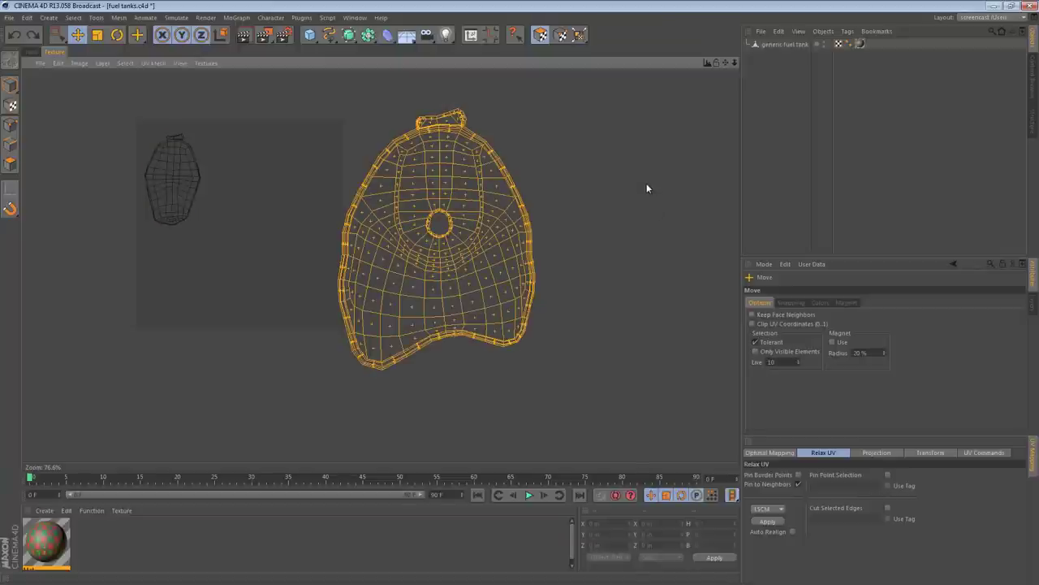
pyautogui.hotkey('ctrl', 'z')
pyautogui.hotkey('ctrl', 'y')
pyautogui.hotkey('ctrl', 'y')
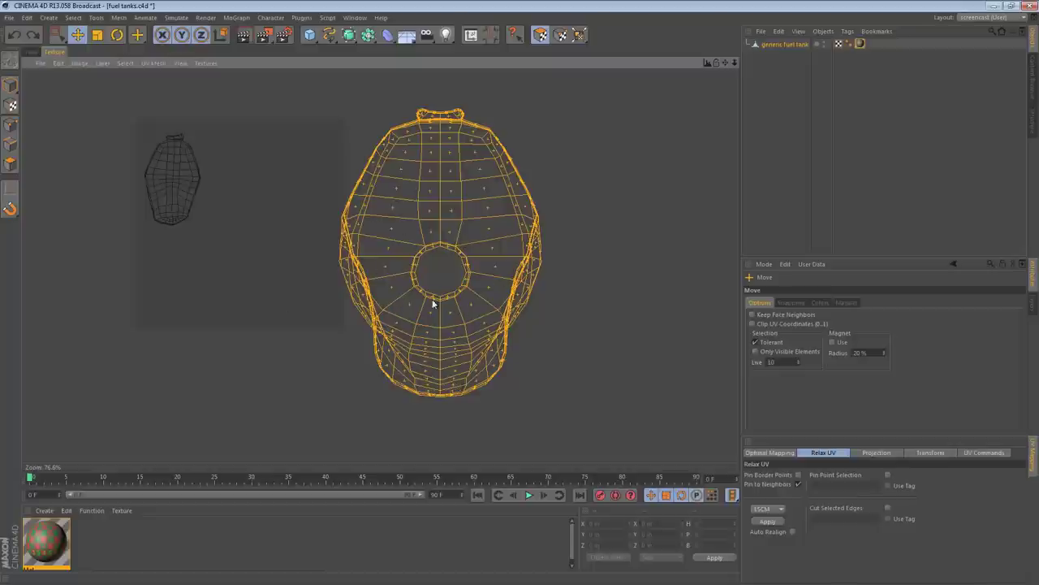
# - Examine the flat-projected island in the UV view and its texture stretching on the tank's top and sides
pyautogui.scroll(-1, 448, 274)
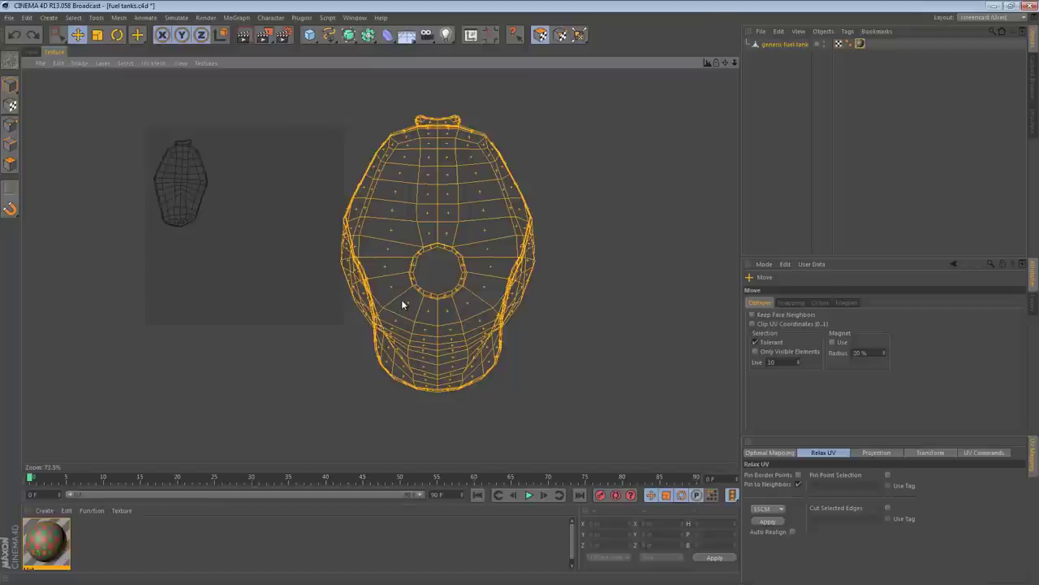
pyautogui.keyDown('alt'); pyautogui.moveTo(523, 314); pyautogui.dragTo(532, 315, button='right'); pyautogui.keyUp('alt')
pyautogui.keyDown('alt'); pyautogui.moveTo(484, 233); pyautogui.dragTo(444, 247, button='middle'); pyautogui.keyUp('alt')
pyautogui.scroll(2, 482, 235)
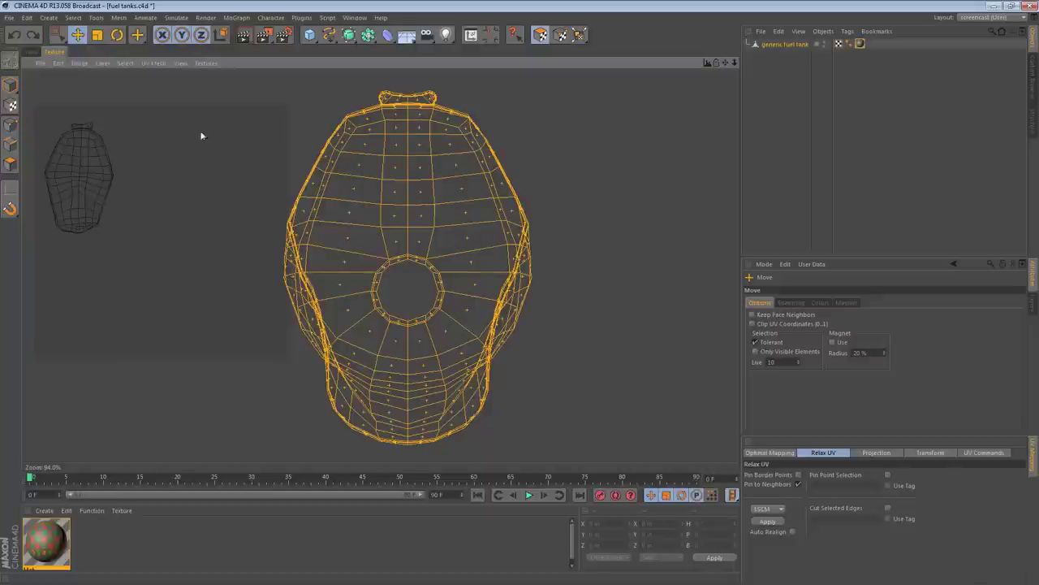
pyautogui.click(32, 53)
pyautogui.keyDown('alt'); pyautogui.moveTo(345, 184); pyautogui.dragTo(405, 184); pyautogui.keyUp('alt')
pyautogui.keyDown('alt'); pyautogui.moveTo(299, 158); pyautogui.dragTo(333, 242, button='middle'); pyautogui.keyUp('alt')
pyautogui.keyDown('alt'); pyautogui.moveTo(334, 242); pyautogui.dragTo(398, 238, button='right'); pyautogui.keyUp('alt')
pyautogui.keyDown('alt'); pyautogui.moveTo(398, 238); pyautogui.dragTo(375, 294, button='middle'); pyautogui.keyUp('alt')
pyautogui.keyDown('alt'); pyautogui.moveTo(374, 292); pyautogui.dragTo(414, 268); pyautogui.keyUp('alt')
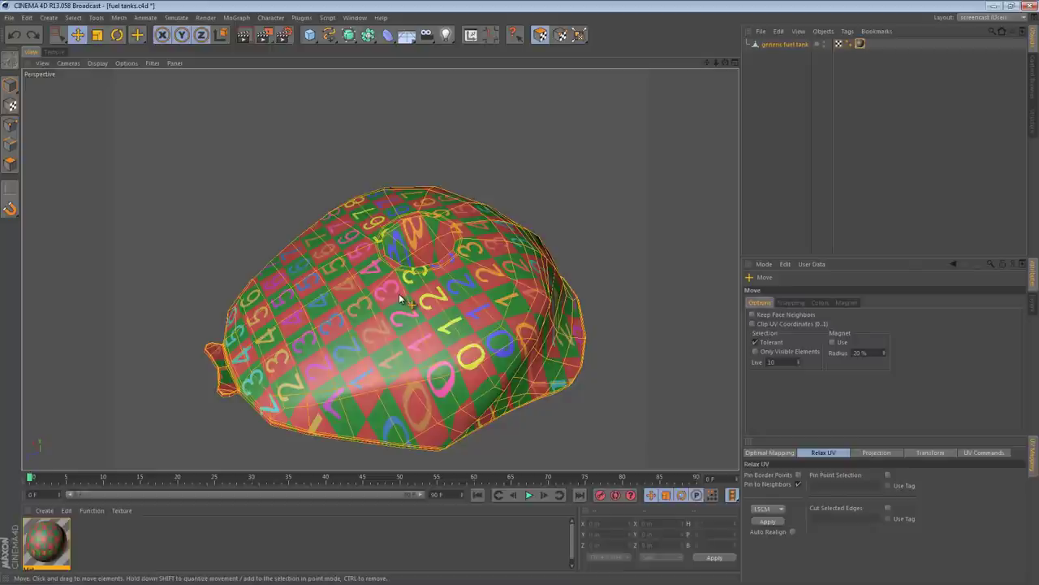
pyautogui.hotkey('ctrl', 's')
pyautogui.keyDown('alt'); pyautogui.moveTo(354, 378); pyautogui.dragTo(382, 371, button='right'); pyautogui.keyUp('alt')
pyautogui.keyDown('alt'); pyautogui.moveTo(380, 368); pyautogui.dragTo(346, 321, button='middle'); pyautogui.keyUp('alt')
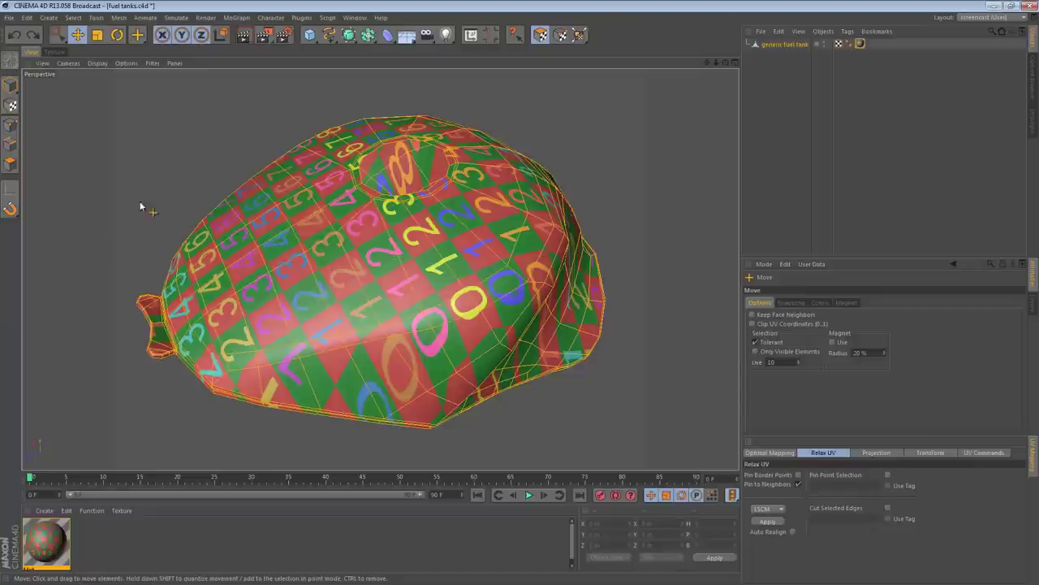
# - In polygon mode, remove the upper edge loop and the top polygons it encloses from the tank's polygon selection
pyautogui.click(10, 163)
pyautogui.keyDown('alt'); pyautogui.moveTo(451, 205); pyautogui.dragTo(465, 343); pyautogui.keyUp('alt')
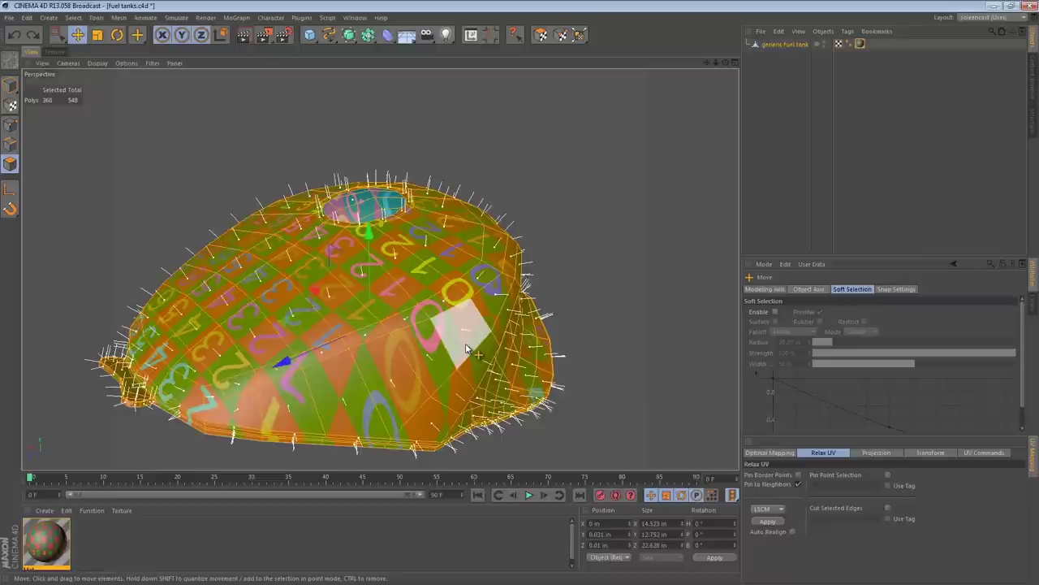
pyautogui.press('u')
pyautogui.press('l')
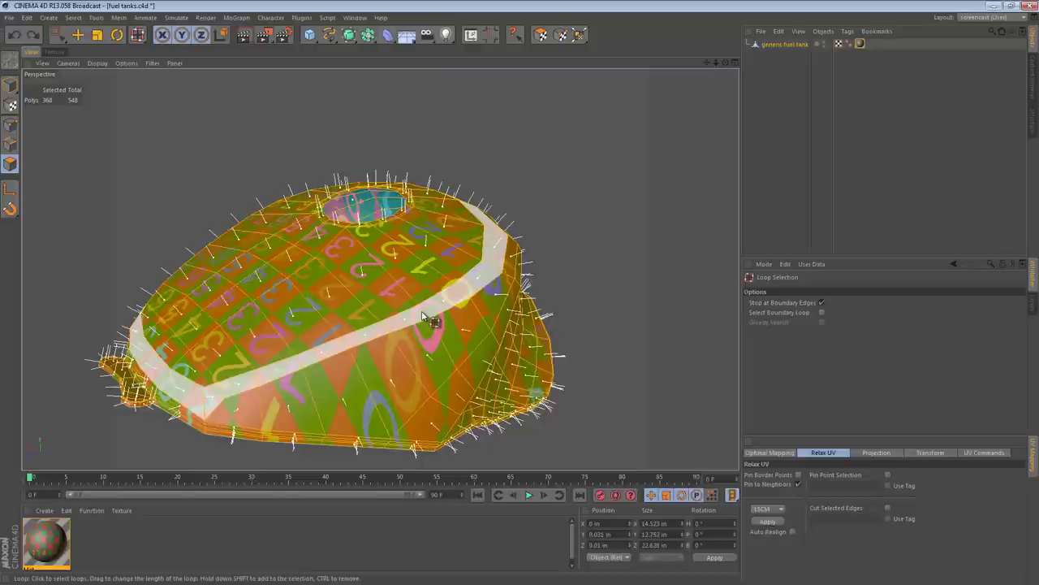
pyautogui.keyDown('ctrl'); pyautogui.click(423, 317); pyautogui.keyUp('ctrl')
pyautogui.press('u')
pyautogui.press('f')
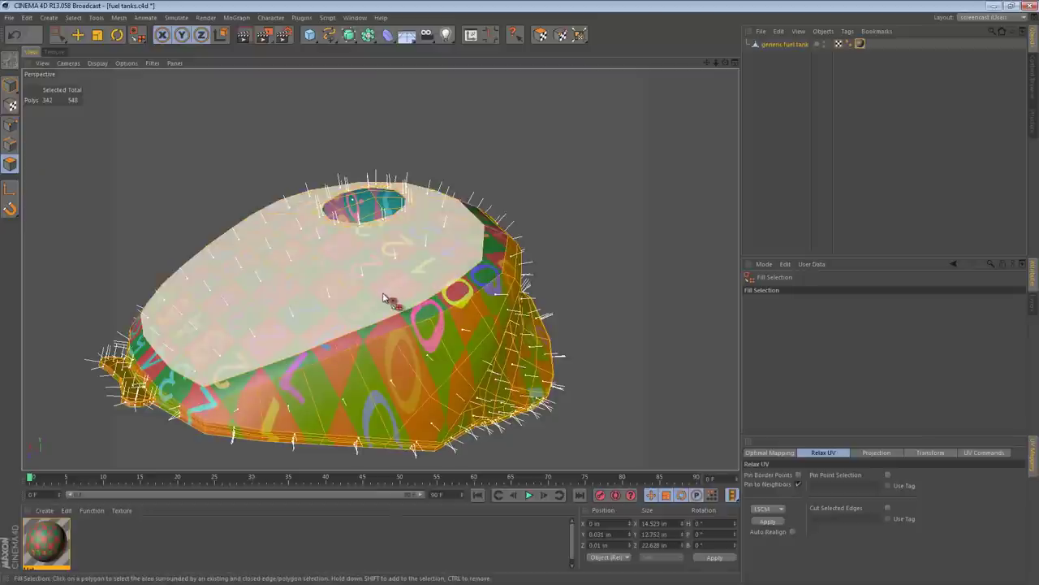
pyautogui.keyDown('ctrl'); pyautogui.click(383, 298); pyautogui.keyUp('ctrl')
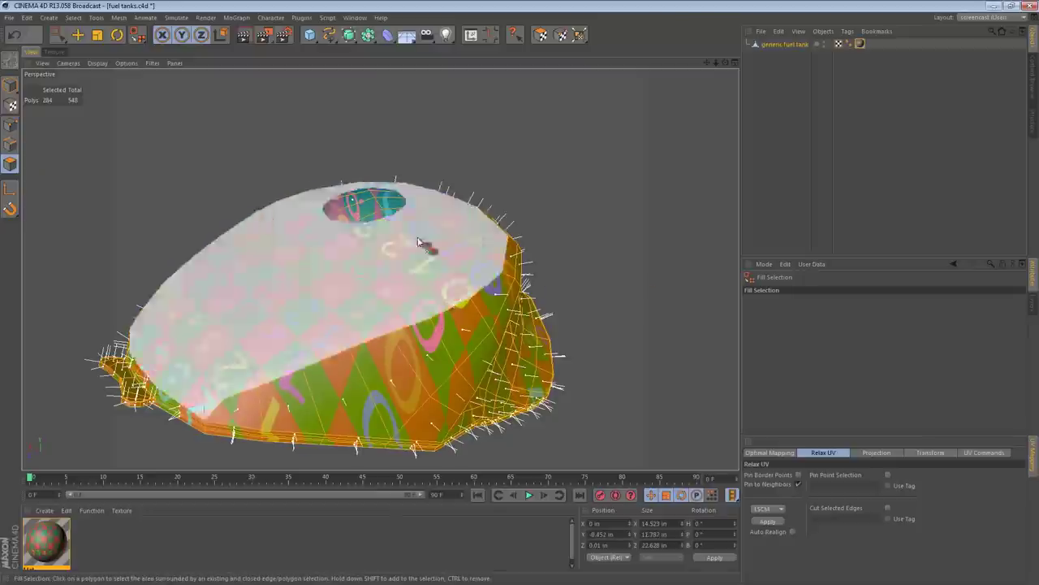
pyautogui.press('e')
# - Add the polygon loop around the tank's top edge back to the side selection
pyautogui.keyDown('alt'); pyautogui.moveTo(195, 199); pyautogui.dragTo(276, 239); pyautogui.keyUp('alt')
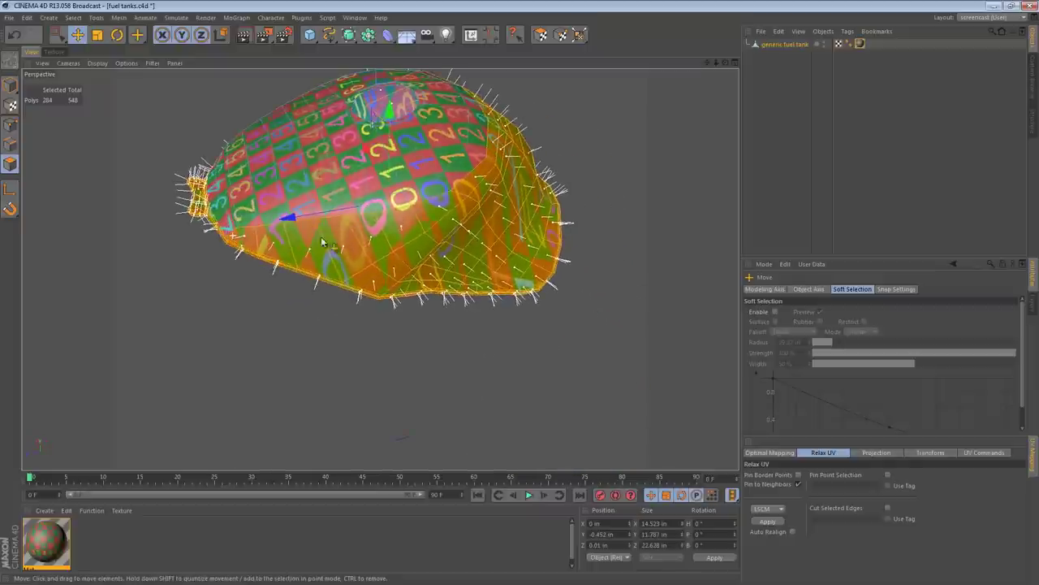
pyautogui.keyDown('alt'); pyautogui.moveTo(529, 174); pyautogui.dragTo(501, 299); pyautogui.keyUp('alt')
pyautogui.moveTo(389, 300)
pyautogui.keyDown('alt'); pyautogui.mouseDown(button='right')
pyautogui.moveTo(456, 307)
pyautogui.moveTo(390, 314)
pyautogui.mouseUp(button='right'); pyautogui.keyUp('alt')
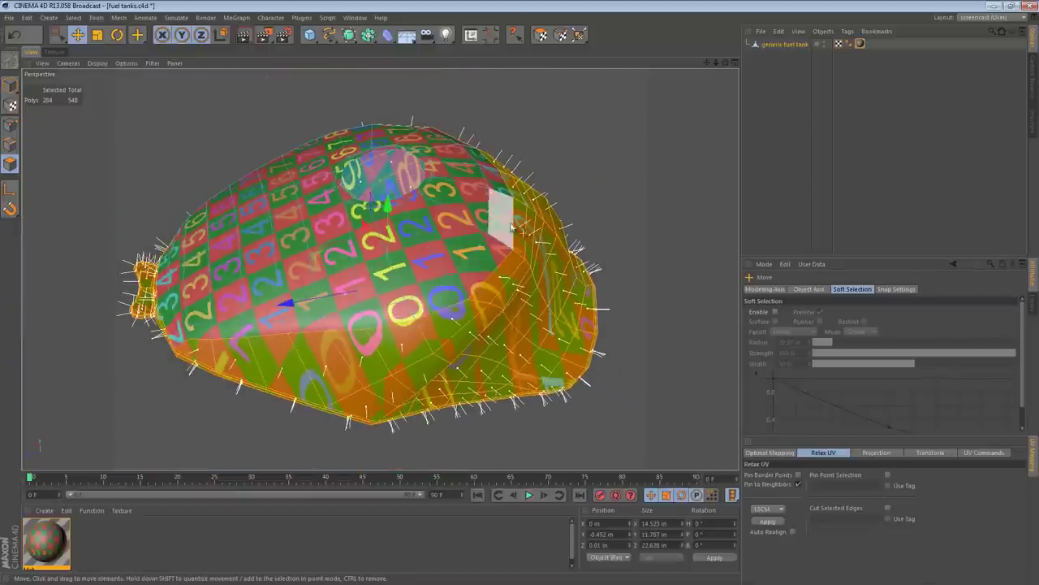
pyautogui.press('u')
pyautogui.press('l')
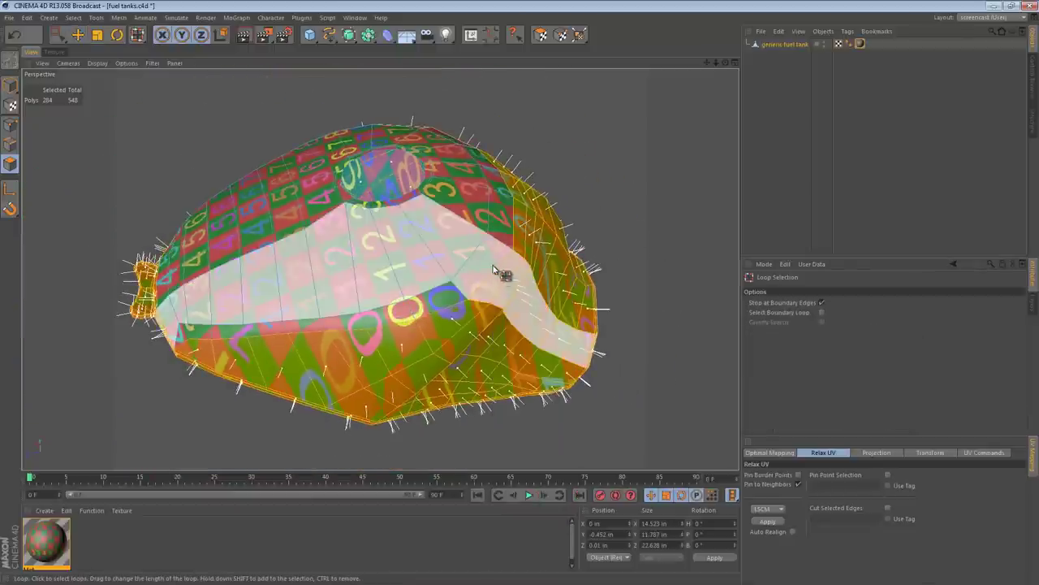
pyautogui.keyDown('shift'); pyautogui.click(500, 243); pyautogui.keyUp('shift')
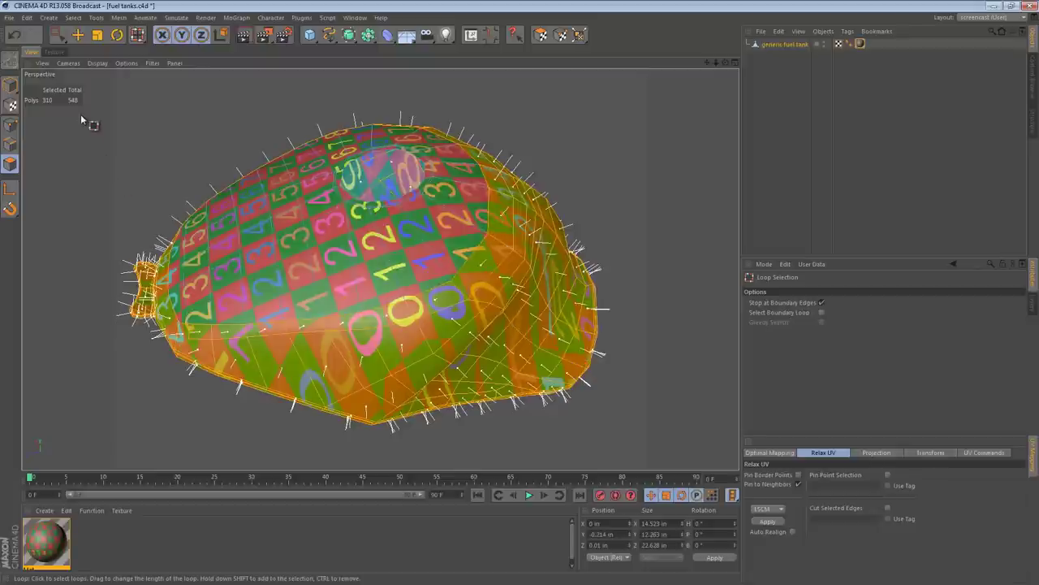
# - Relax the selected side polygons with LSCM in UV polygon mode, leaving the flat-projected top polygons unselected
pyautogui.click(53, 52)
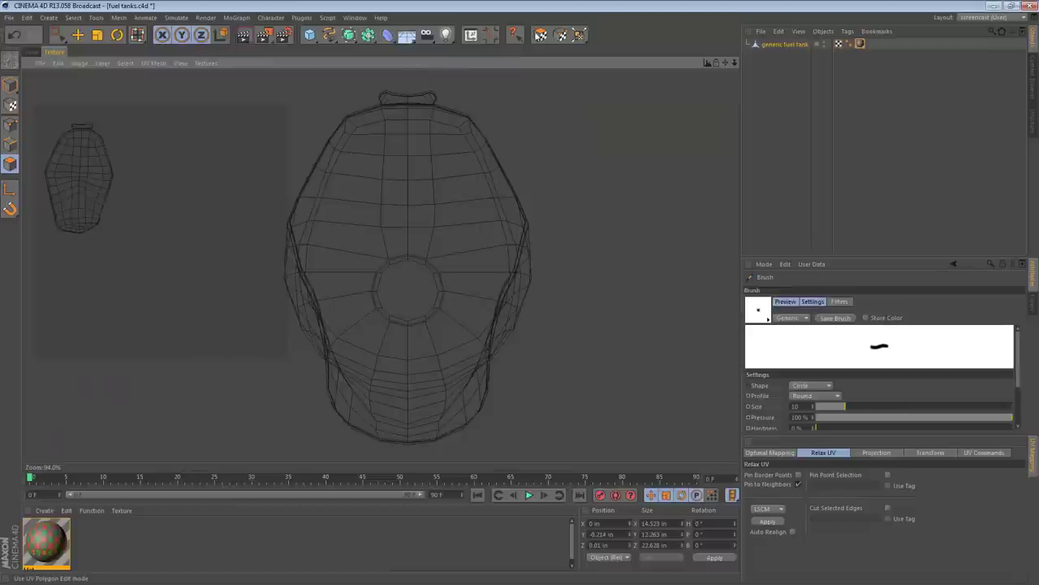
pyautogui.click(540, 34)
pyautogui.keyDown('alt'); pyautogui.moveTo(508, 322); pyautogui.dragTo(541, 314, button='middle'); pyautogui.keyUp('alt')
pyautogui.keyDown('alt'); pyautogui.moveTo(541, 313); pyautogui.dragTo(520, 318, button='right'); pyautogui.keyUp('alt')
pyautogui.keyDown('alt'); pyautogui.moveTo(520, 318); pyautogui.dragTo(479, 314, button='middle'); pyautogui.keyUp('alt')
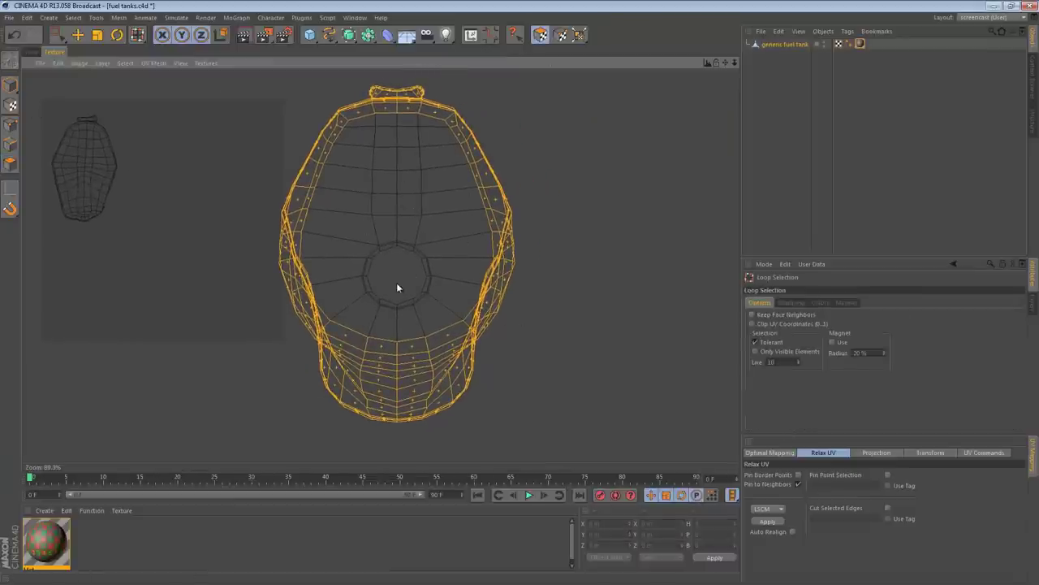
pyautogui.press('e')
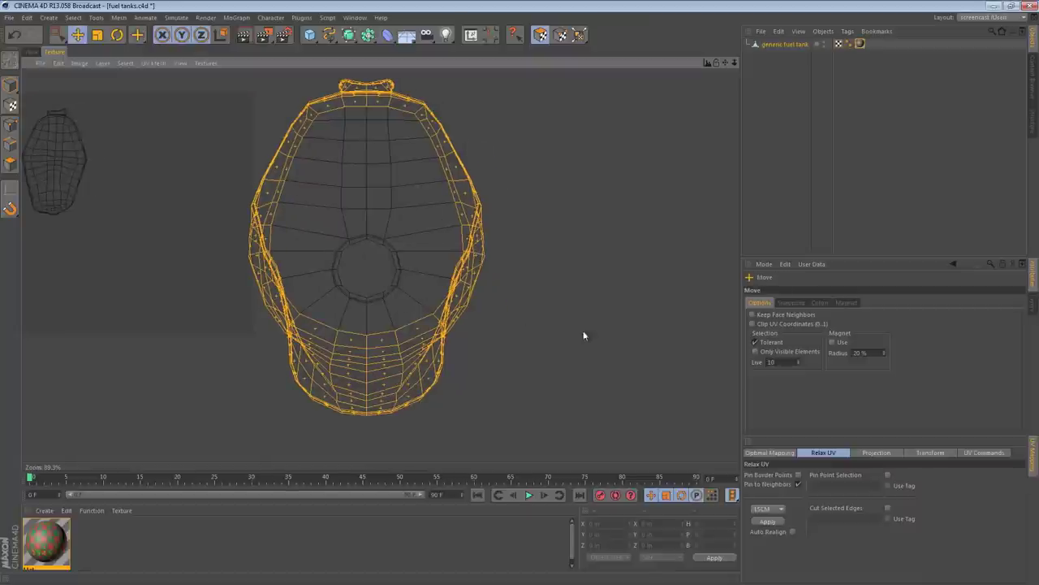
pyautogui.click(768, 522)
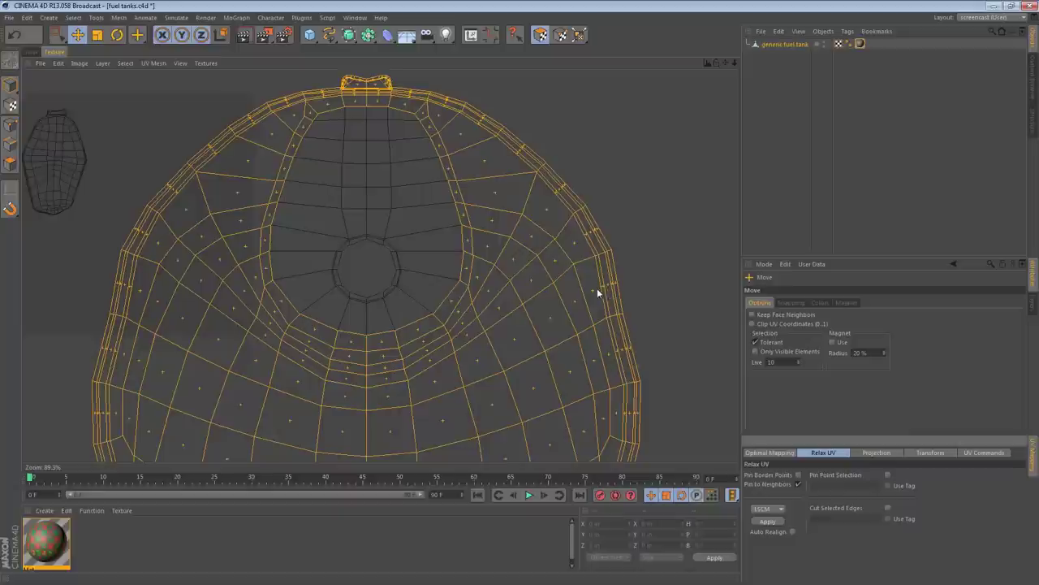
# - Examine the relaxed side island in the UV view and its checker texture distortion on the tank's top, sides and ends
pyautogui.scroll(-5, 518, 314)
pyautogui.scroll(-3, 520, 309)
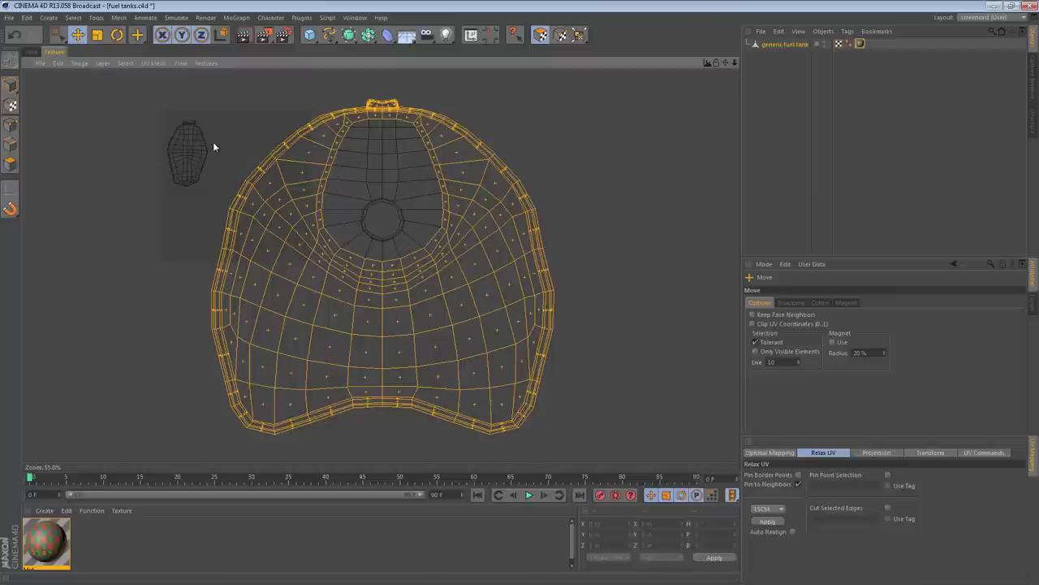
pyautogui.click(30, 50)
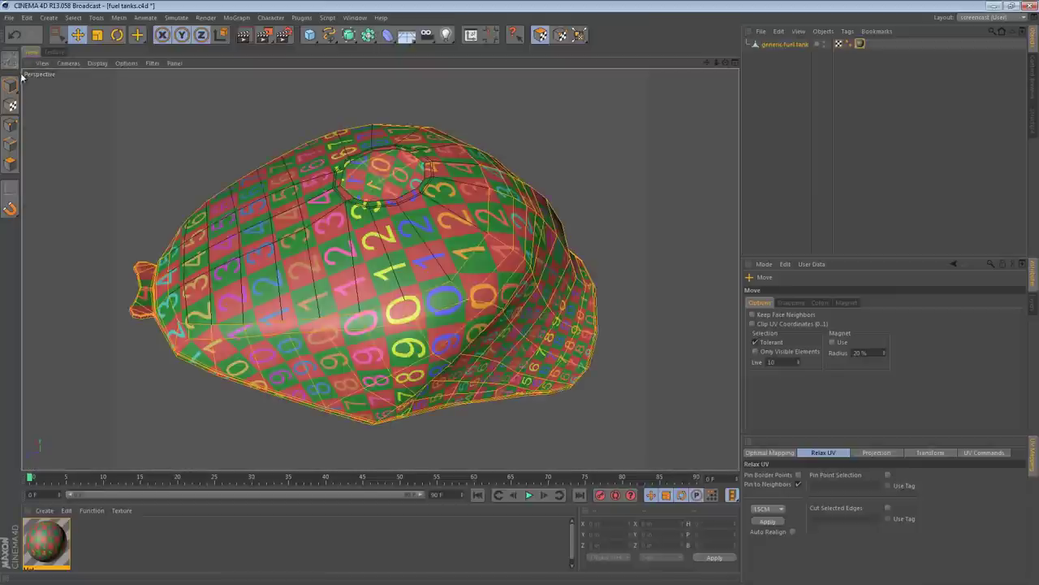
pyautogui.keyDown('alt'); pyautogui.moveTo(499, 371); pyautogui.dragTo(458, 280); pyautogui.keyUp('alt')
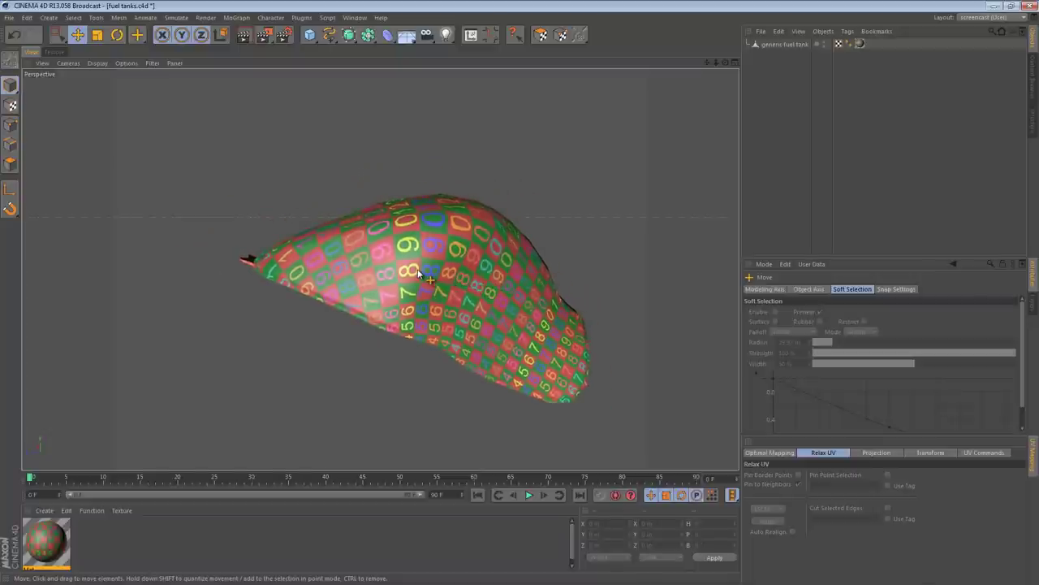
pyautogui.keyDown('alt'); pyautogui.moveTo(420, 275); pyautogui.dragTo(422, 376); pyautogui.keyUp('alt')
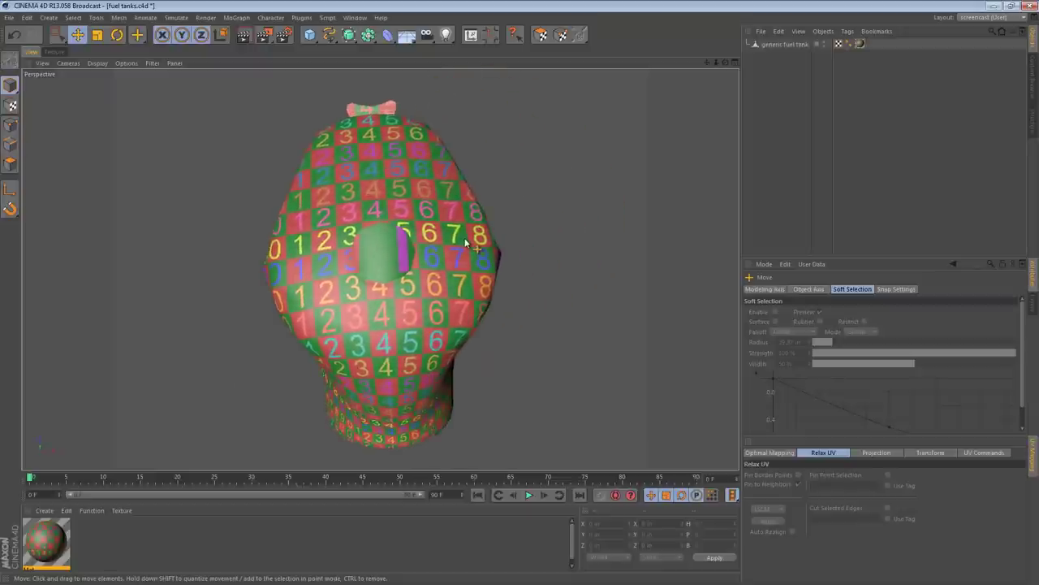
pyautogui.keyDown('alt'); pyautogui.moveTo(431, 217); pyautogui.dragTo(436, 149); pyautogui.keyUp('alt')
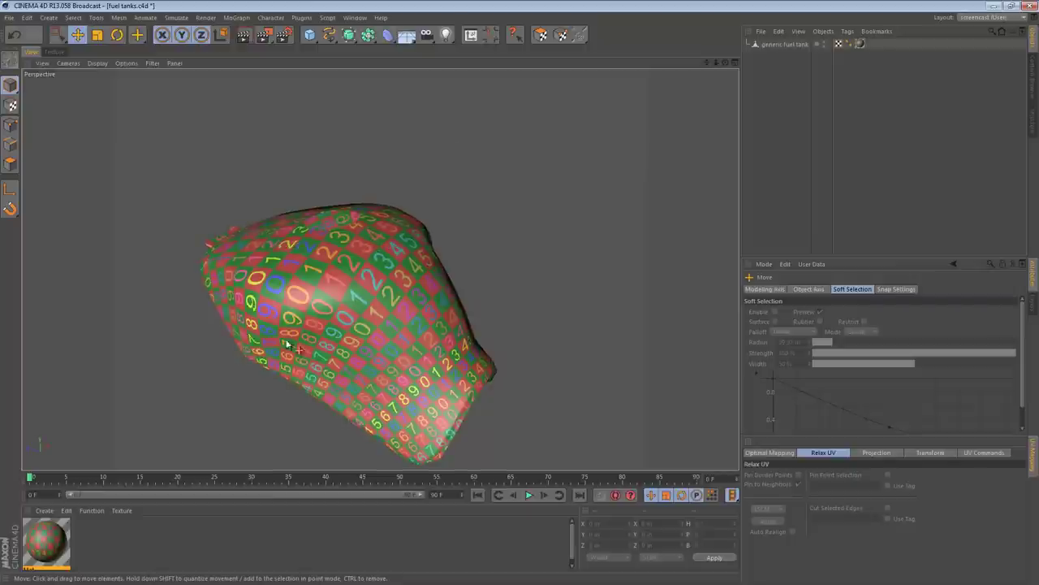
pyautogui.keyDown('alt'); pyautogui.moveTo(411, 352); pyautogui.dragTo(412, 298); pyautogui.keyUp('alt')
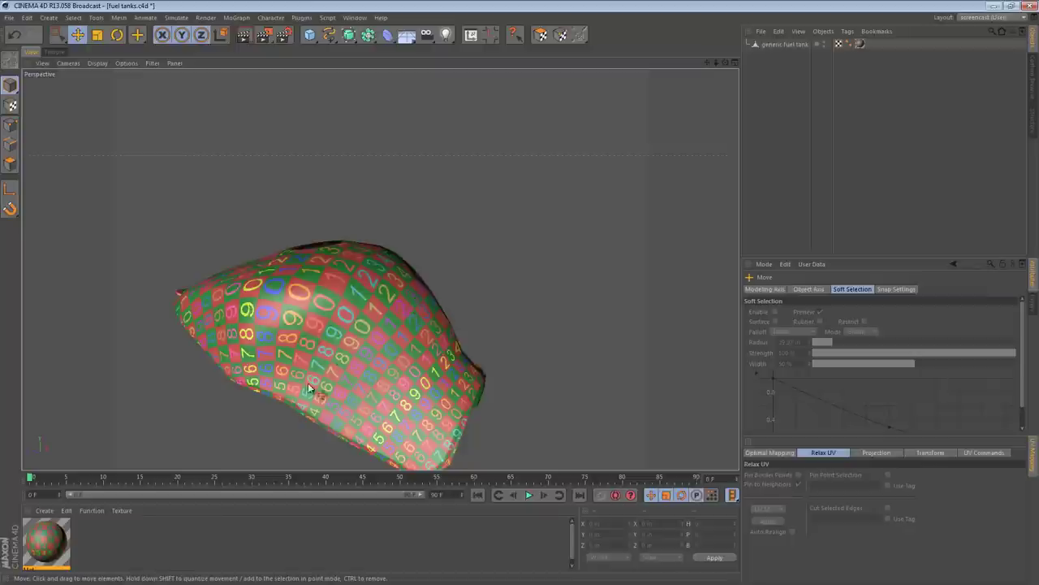
pyautogui.keyDown('alt'); pyautogui.moveTo(424, 329); pyautogui.dragTo(61, 322); pyautogui.keyUp('alt')
pyautogui.keyDown('alt'); pyautogui.moveTo(333, 333); pyautogui.dragTo(522, 256); pyautogui.keyUp('alt')
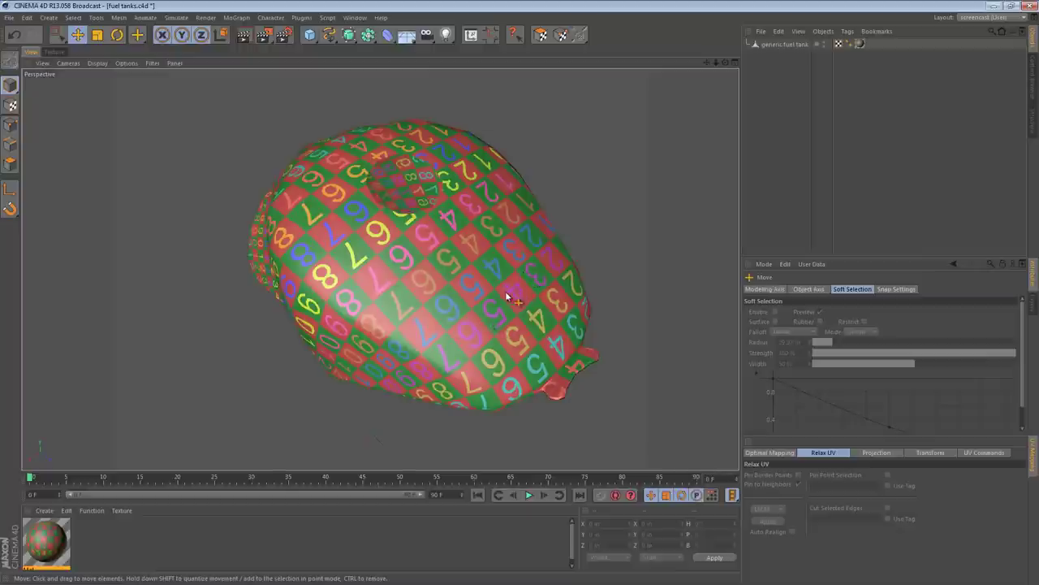
pyautogui.keyDown('alt'); pyautogui.moveTo(365, 293); pyautogui.dragTo(493, 128); pyautogui.keyUp('alt')
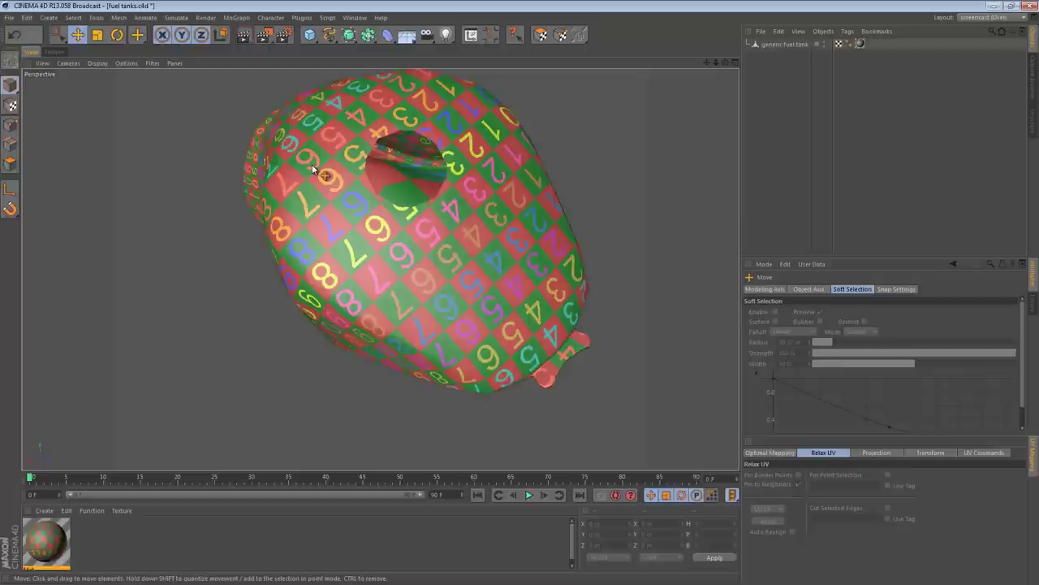
pyautogui.keyDown('alt'); pyautogui.moveTo(346, 199); pyautogui.dragTo(398, 132); pyautogui.keyUp('alt')
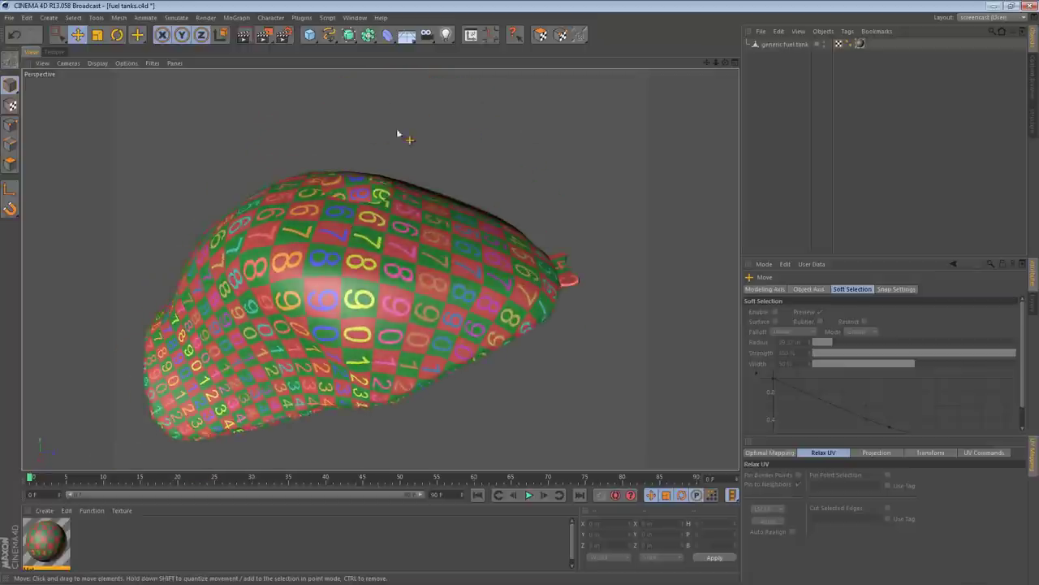
# - Undo the LSCM relaxation of the side polygons and return to the perspective view of the tank
pyautogui.click(52, 52)
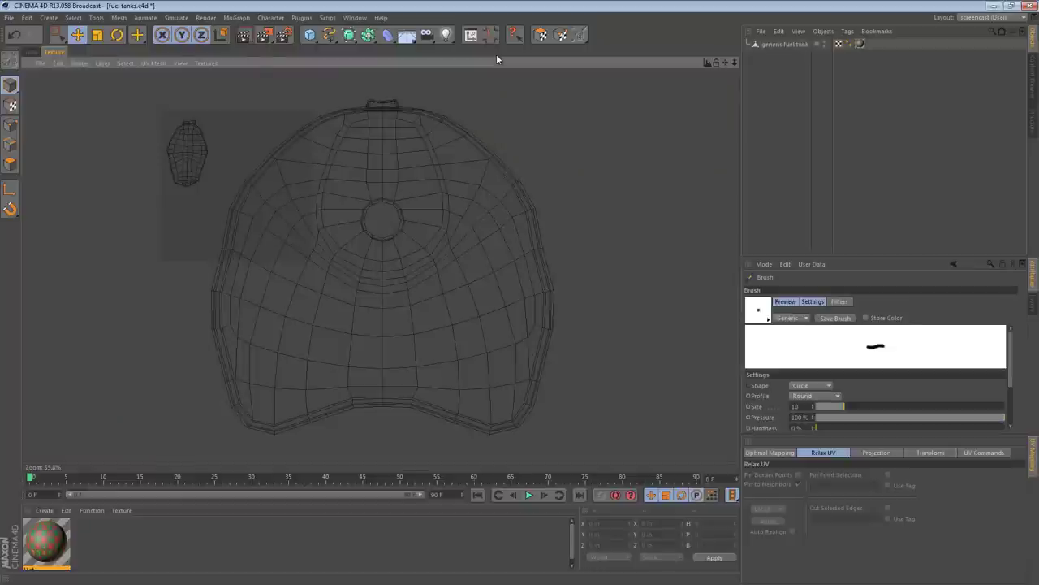
pyautogui.hotkey('ctrl', 'z')
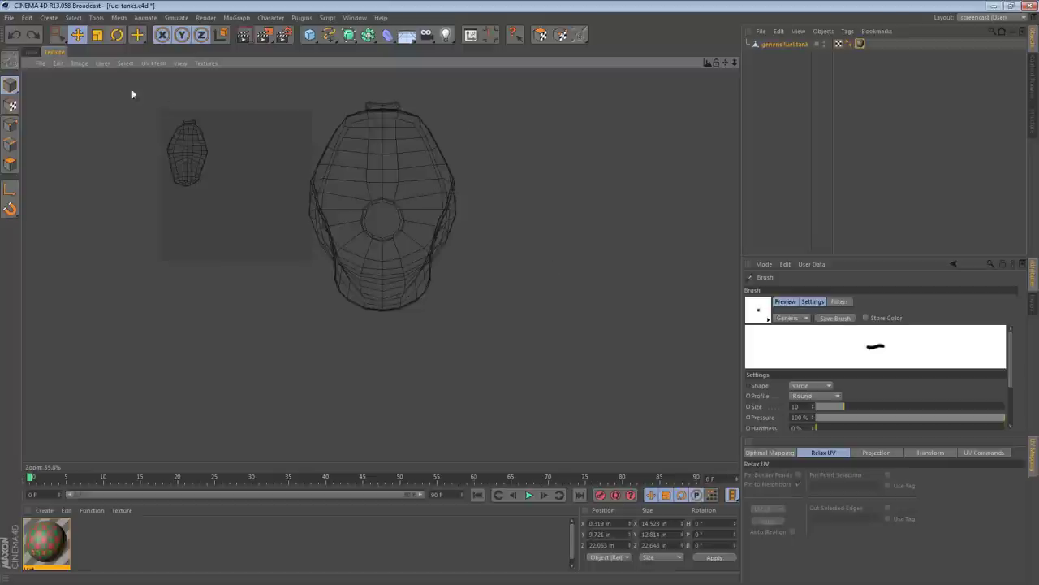
pyautogui.click(33, 52)
pyautogui.moveTo(406, 225)
pyautogui.keyDown('alt'); pyautogui.mouseDown()
pyautogui.moveTo(337, 246)
pyautogui.moveTo(353, 254)
pyautogui.moveTo(390, 237)
pyautogui.mouseUp(); pyautogui.keyUp('alt')
# - Select all of the fuel tank's polygons in UV polygon mode
pyautogui.click(540, 34)
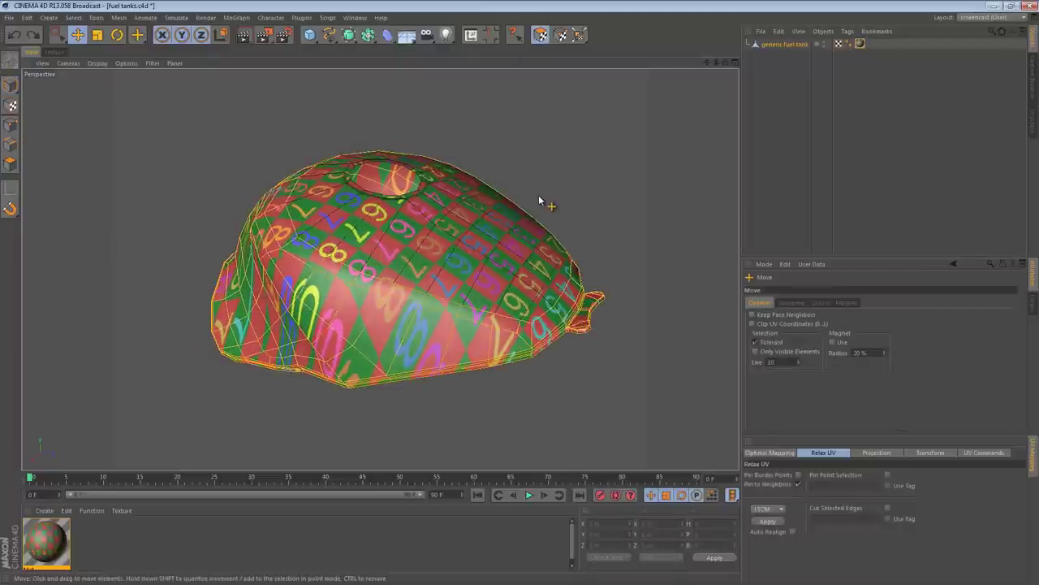
pyautogui.hotkey('ctrl', 'a')
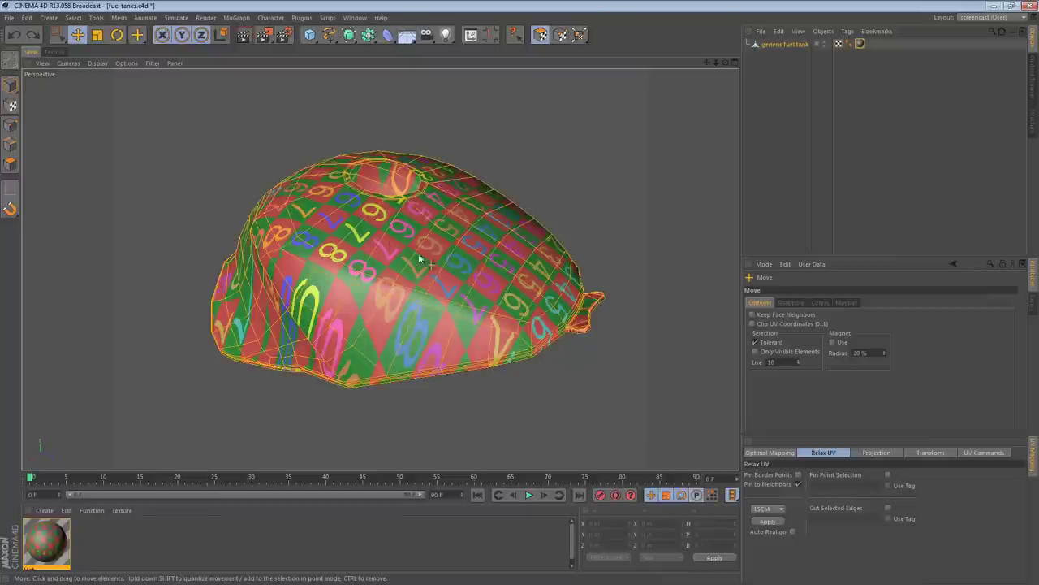
pyautogui.keyDown('alt'); pyautogui.moveTo(420, 210); pyautogui.dragTo(481, 261); pyautogui.keyUp('alt')
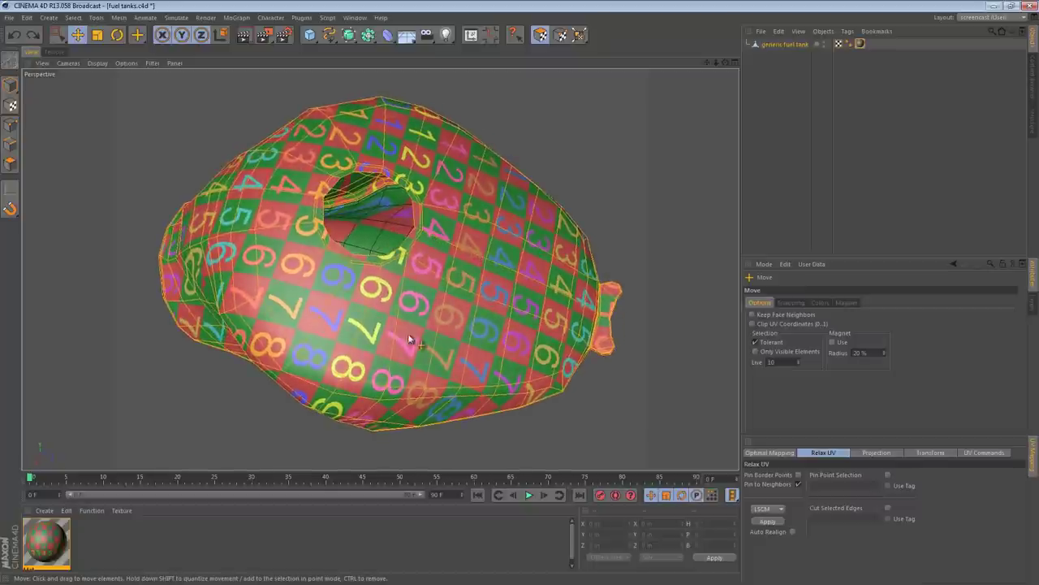
# - In polygon mode, limit Live Selection to visible elements and deselect the top polygons beside and behind the filler opening
pyautogui.moveTo(58, 34); pyautogui.dragTo(99, 50)
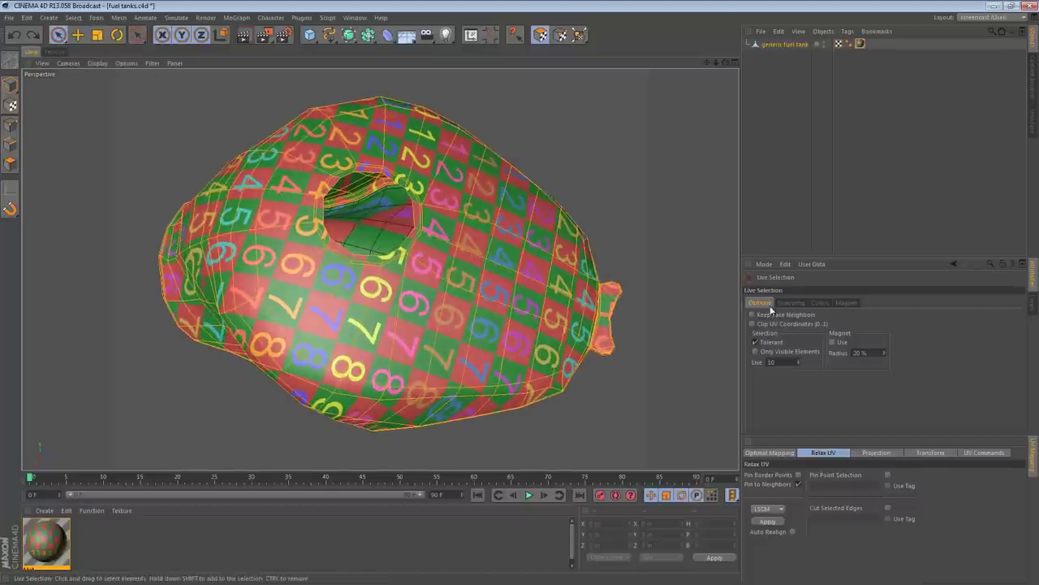
pyautogui.click(769, 351)
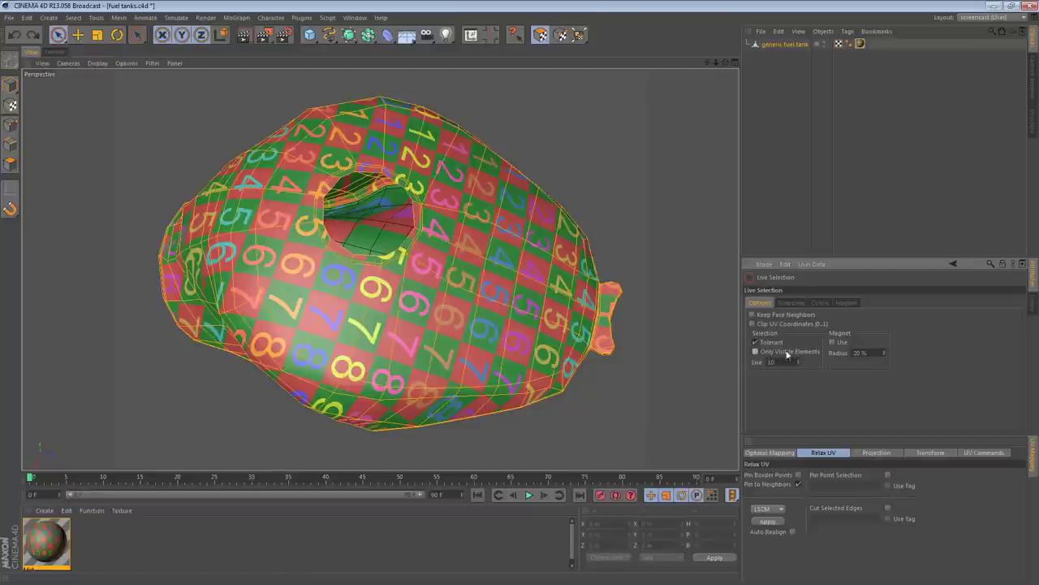
pyautogui.click(10, 164)
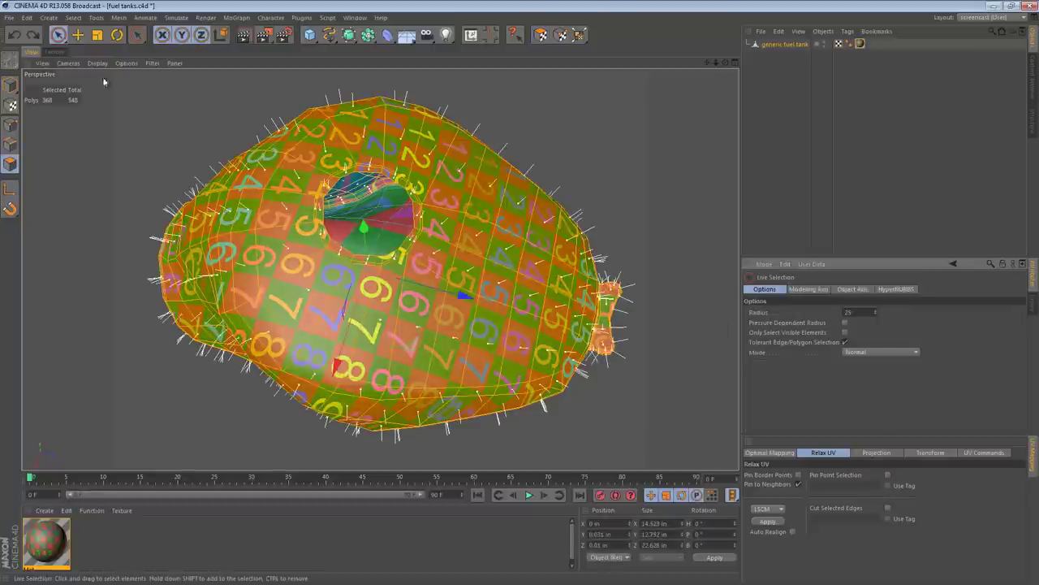
pyautogui.click(60, 36)
pyautogui.click(63, 38)
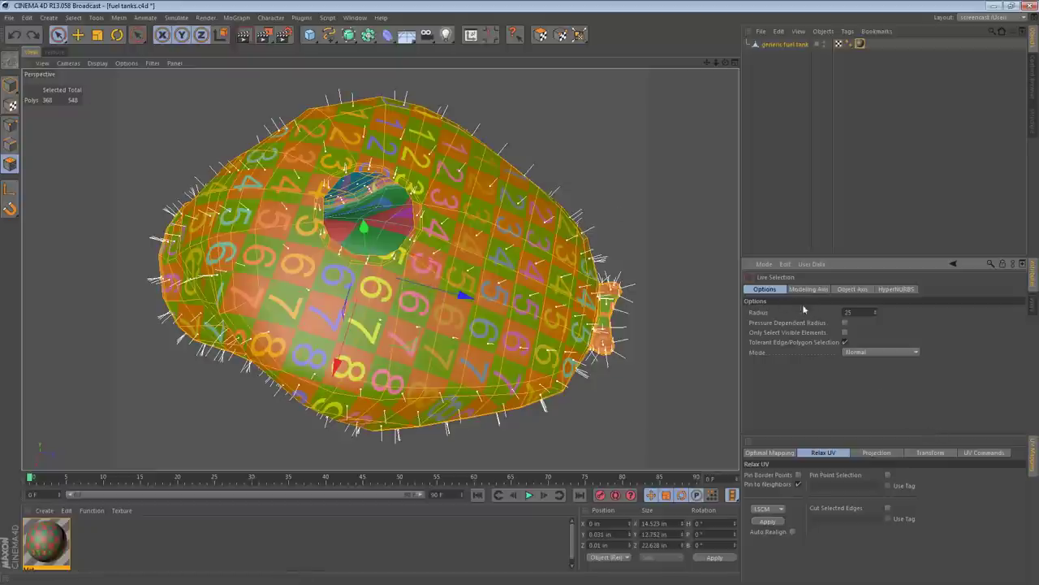
pyautogui.moveTo(460, 204)
pyautogui.keyDown('alt'); pyautogui.mouseDown()
pyautogui.moveTo(371, 200)
pyautogui.moveTo(321, 244)
pyautogui.moveTo(279, 224)
pyautogui.mouseUp(); pyautogui.keyUp('alt')
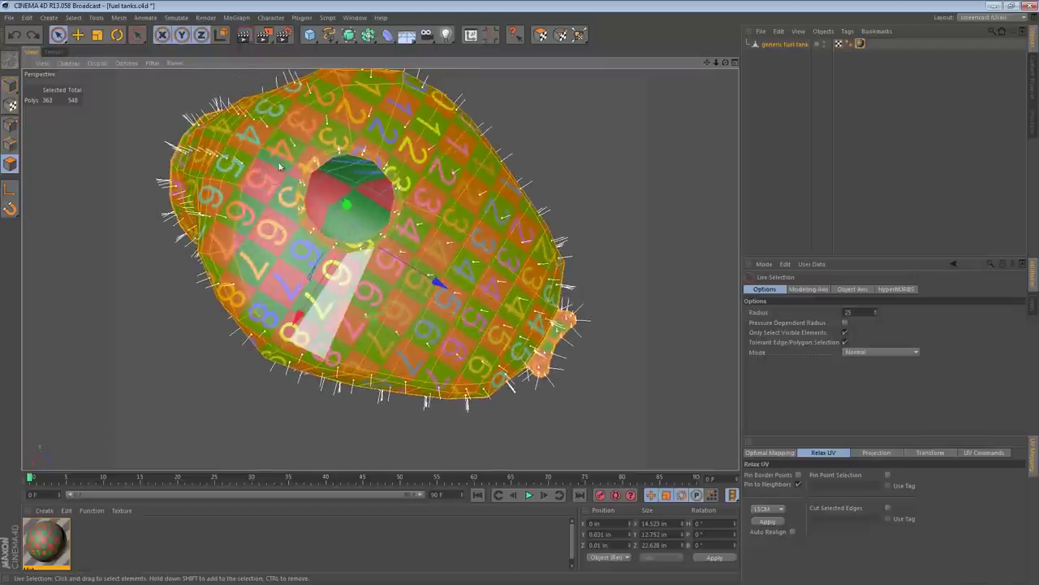
pyautogui.moveTo(304, 139)
pyautogui.keyDown('ctrl'); pyautogui.mouseDown()
pyautogui.moveTo(349, 120)
pyautogui.moveTo(414, 138)
pyautogui.mouseUp(); pyautogui.keyUp('ctrl')
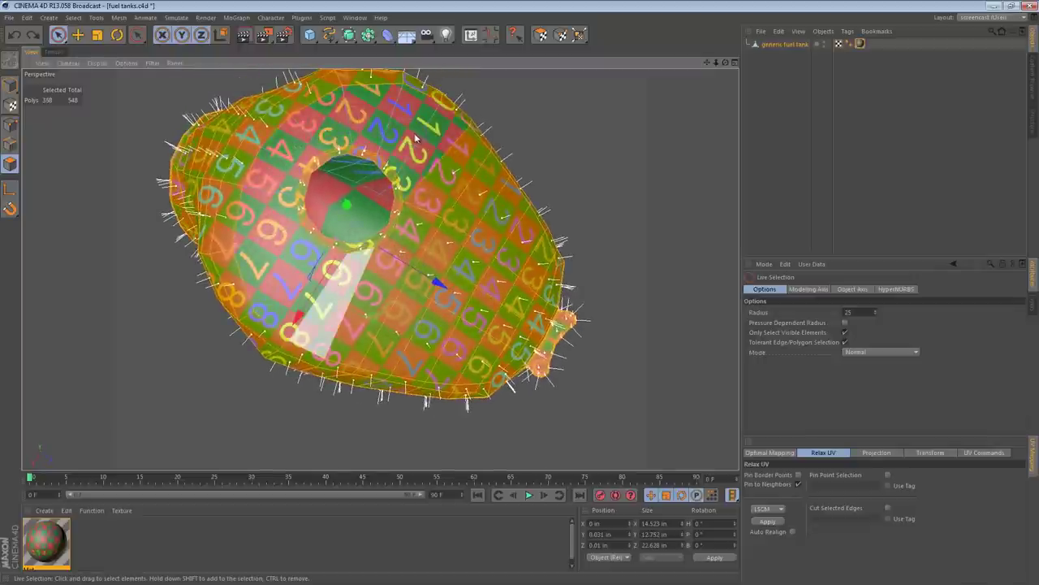
# - Examine the polygon selection around the filler opening and toward the mounting tab from the perspective and top views
pyautogui.scroll(5, 428, 271)
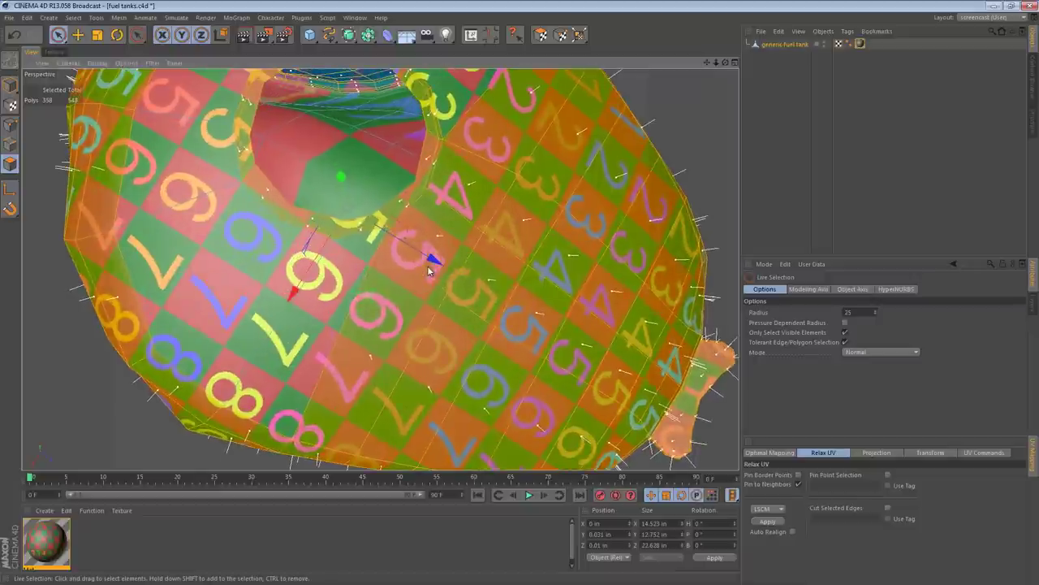
pyautogui.keyDown('alt'); pyautogui.moveTo(433, 258); pyautogui.dragTo(492, 338, button='middle'); pyautogui.keyUp('alt')
pyautogui.keyDown('alt'); pyautogui.moveTo(529, 310); pyautogui.dragTo(485, 325, button='right'); pyautogui.keyUp('alt')
pyautogui.keyDown('alt'); pyautogui.moveTo(484, 326); pyautogui.dragTo(568, 272); pyautogui.keyUp('alt')
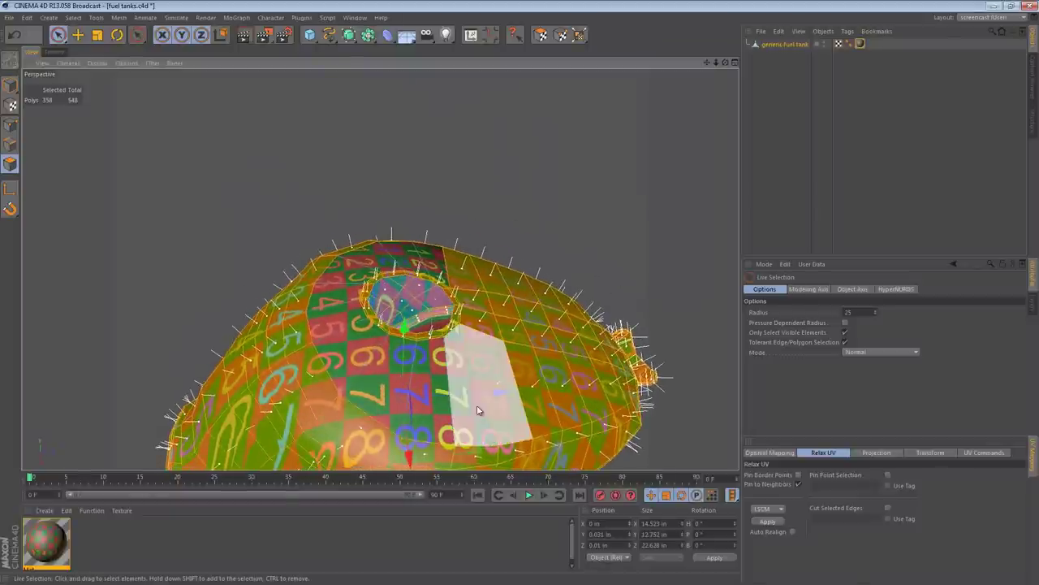
pyautogui.keyDown('alt'); pyautogui.moveTo(480, 399); pyautogui.dragTo(367, 292); pyautogui.keyUp('alt')
pyautogui.press('F2')
pyautogui.keyDown('alt'); pyautogui.moveTo(402, 222); pyautogui.dragTo(350, 293, button='middle'); pyautogui.keyUp('alt')
pyautogui.keyDown('alt'); pyautogui.moveTo(349, 268); pyautogui.dragTo(399, 276, button='right'); pyautogui.keyUp('alt')
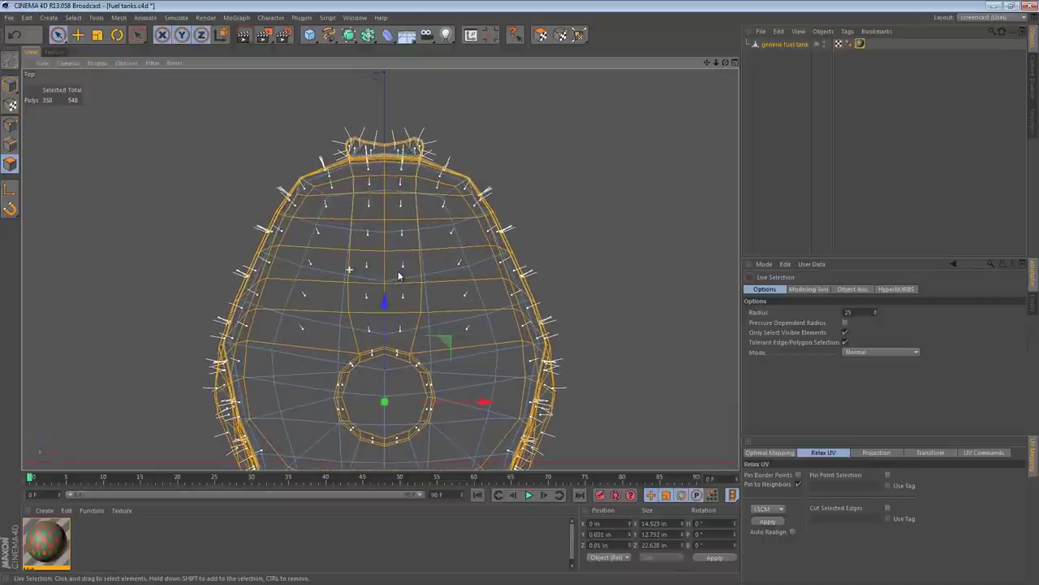
pyautogui.scroll(-2, 399, 276)
pyautogui.press('F1')
pyautogui.keyDown('alt'); pyautogui.moveTo(425, 289); pyautogui.dragTo(443, 258); pyautogui.keyUp('alt')
pyautogui.scroll(5, 418, 264)
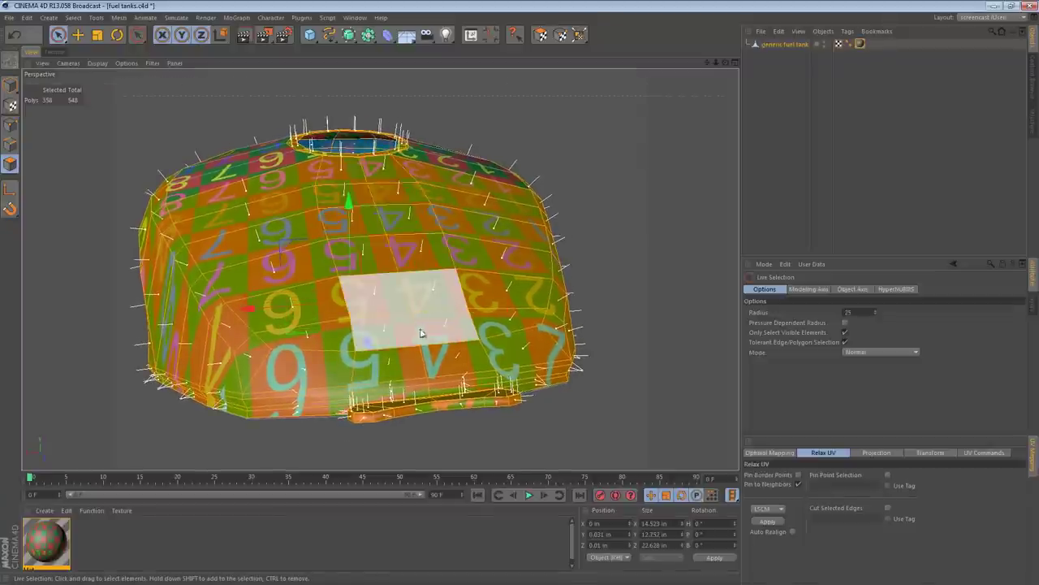
pyautogui.keyDown('alt'); pyautogui.moveTo(436, 419); pyautogui.dragTo(549, 335); pyautogui.keyUp('alt')
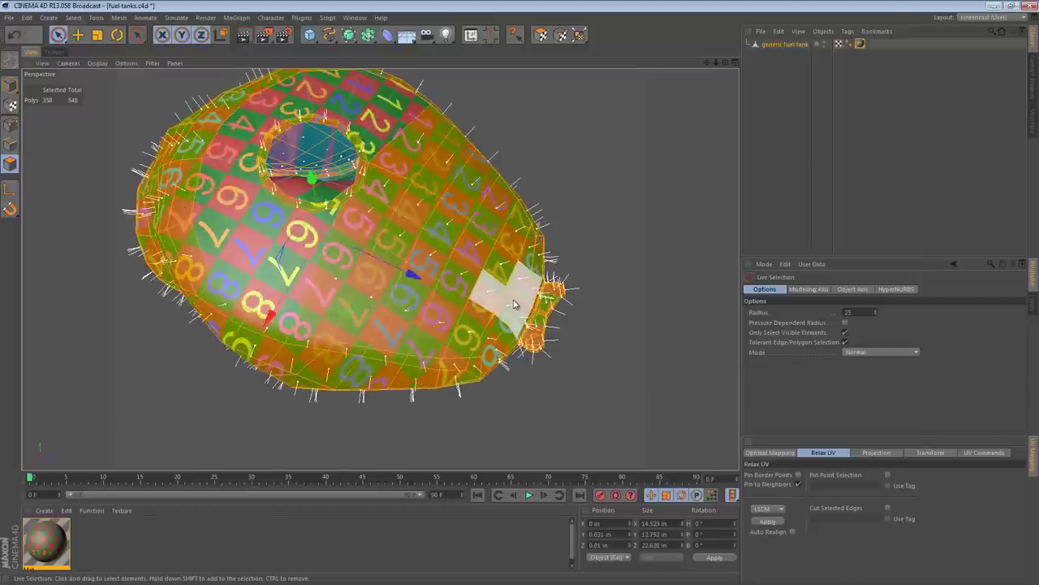
pyautogui.hotkey('ctrl', 's')
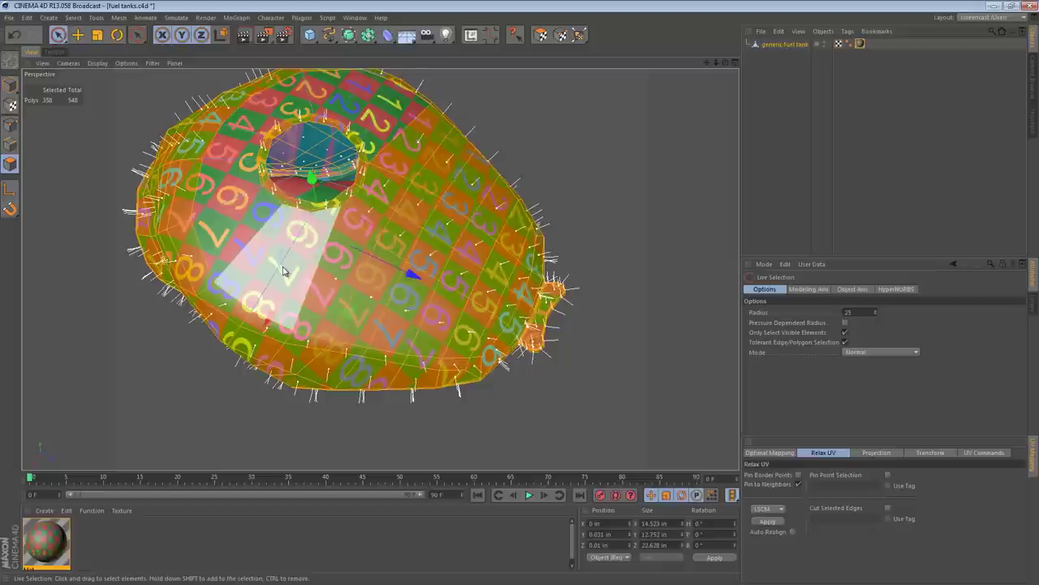
pyautogui.keyDown('alt'); pyautogui.moveTo(428, 252); pyautogui.dragTo(399, 202); pyautogui.keyUp('alt')
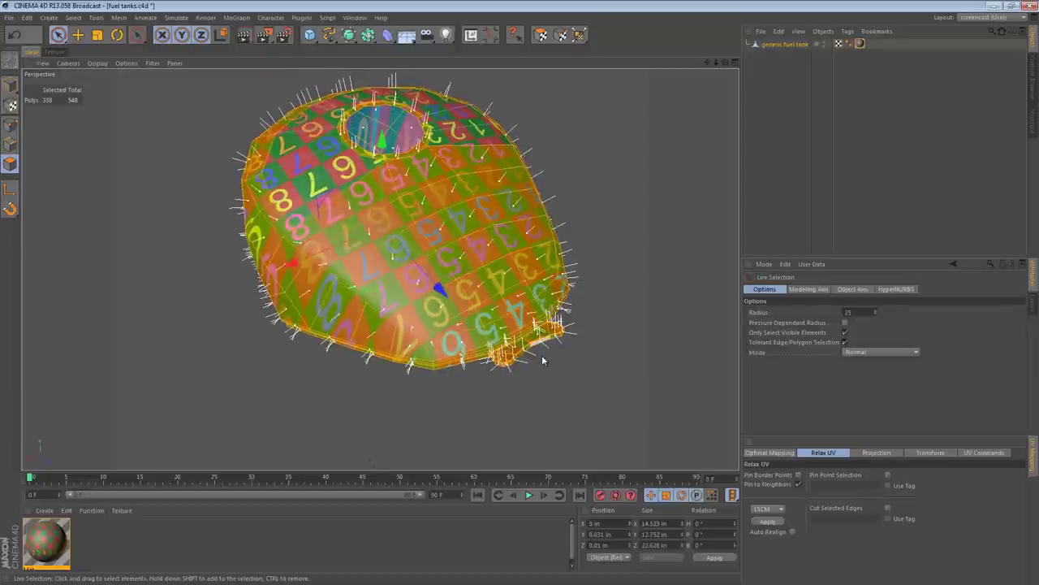
pyautogui.keyDown('alt'); pyautogui.moveTo(536, 324); pyautogui.dragTo(244, 183); pyautogui.keyUp('alt')
# - In edge mode, use Path Selection to select the centerline edges from the filler opening to the mounting tab
pyautogui.click(10, 146)
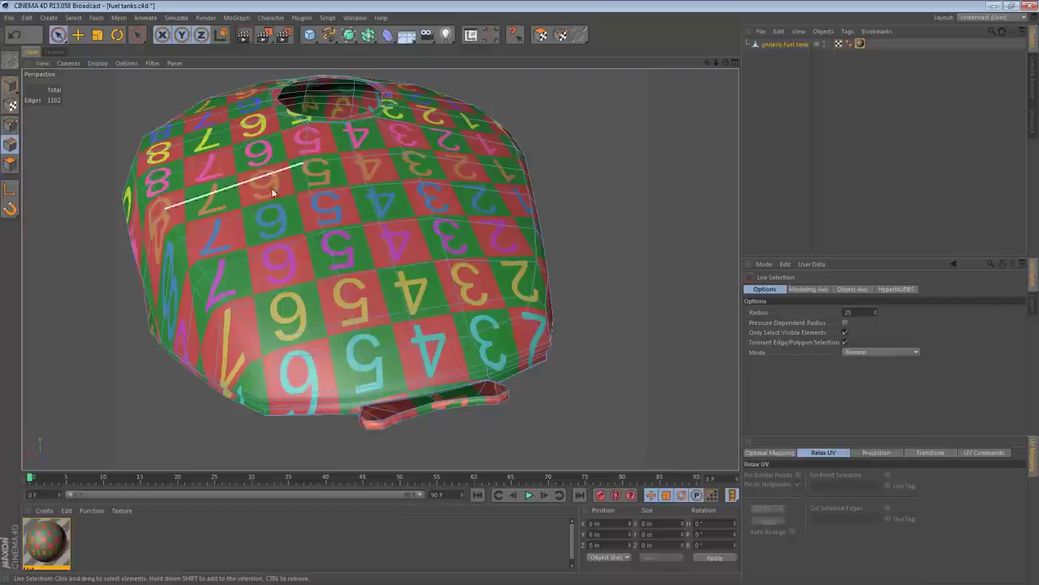
pyautogui.press('v')
pyautogui.moveTo(363, 141)
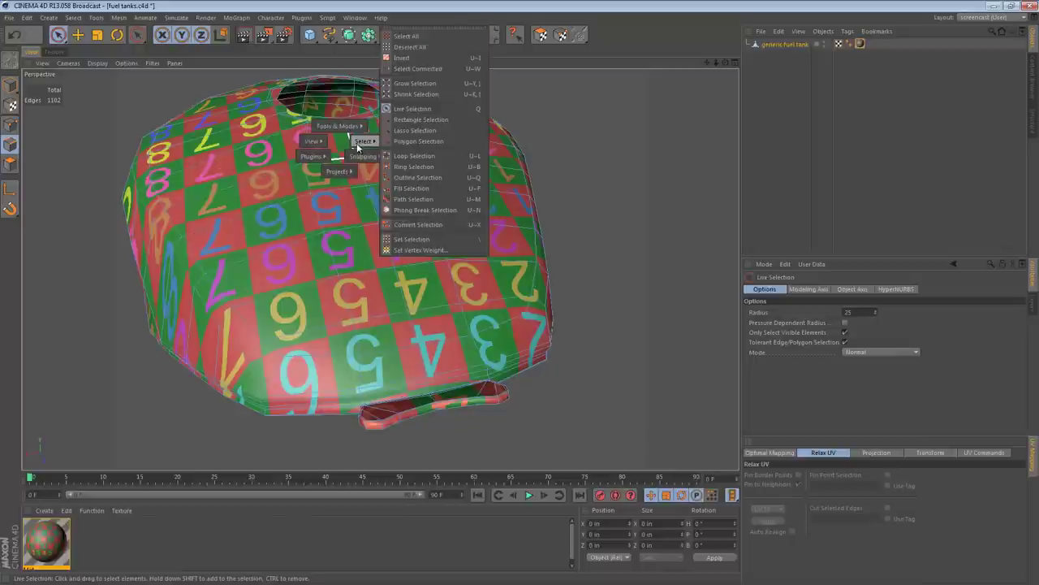
pyautogui.click(431, 198)
pyautogui.moveTo(341, 115)
pyautogui.mouseDown()
pyautogui.moveTo(410, 292)
pyautogui.moveTo(437, 412)
pyautogui.moveTo(447, 416)
pyautogui.moveTo(448, 381)
pyautogui.moveTo(393, 160)
pyautogui.moveTo(419, 220)
pyautogui.moveTo(434, 401)
pyautogui.moveTo(471, 411)
pyautogui.moveTo(558, 408)
pyautogui.moveTo(495, 406)
pyautogui.mouseUp()
pyautogui.scroll(5, 451, 415)
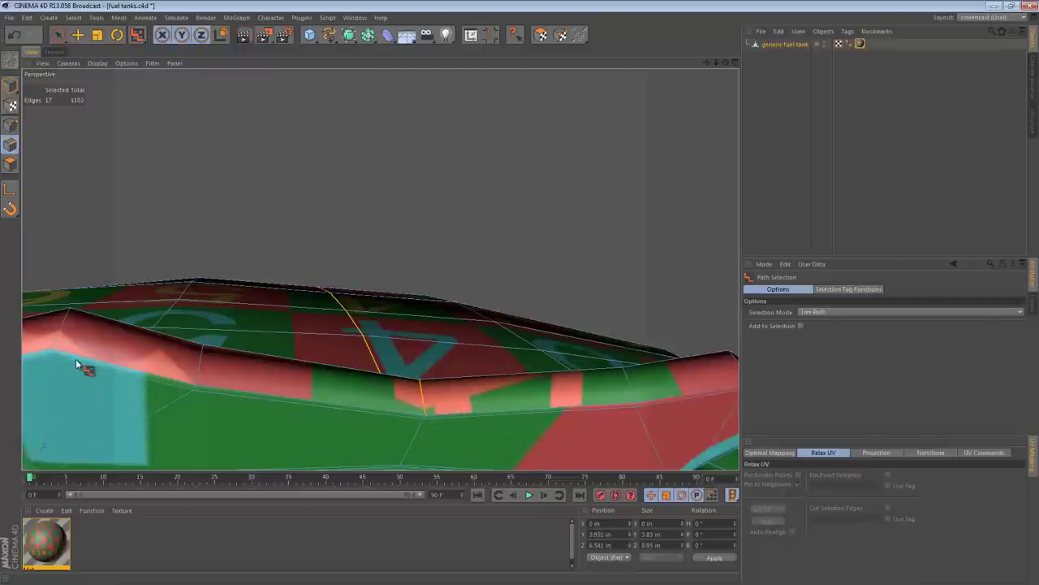
pyautogui.moveTo(476, 388)
pyautogui.keyDown('alt'); pyautogui.mouseDown()
pyautogui.moveTo(198, 324)
pyautogui.moveTo(317, 278)
pyautogui.moveTo(420, 425)
pyautogui.moveTo(496, 459)
pyautogui.moveTo(471, 422)
pyautogui.moveTo(479, 386)
pyautogui.moveTo(462, 347)
pyautogui.moveTo(482, 379)
pyautogui.mouseUp(); pyautogui.keyUp('alt')
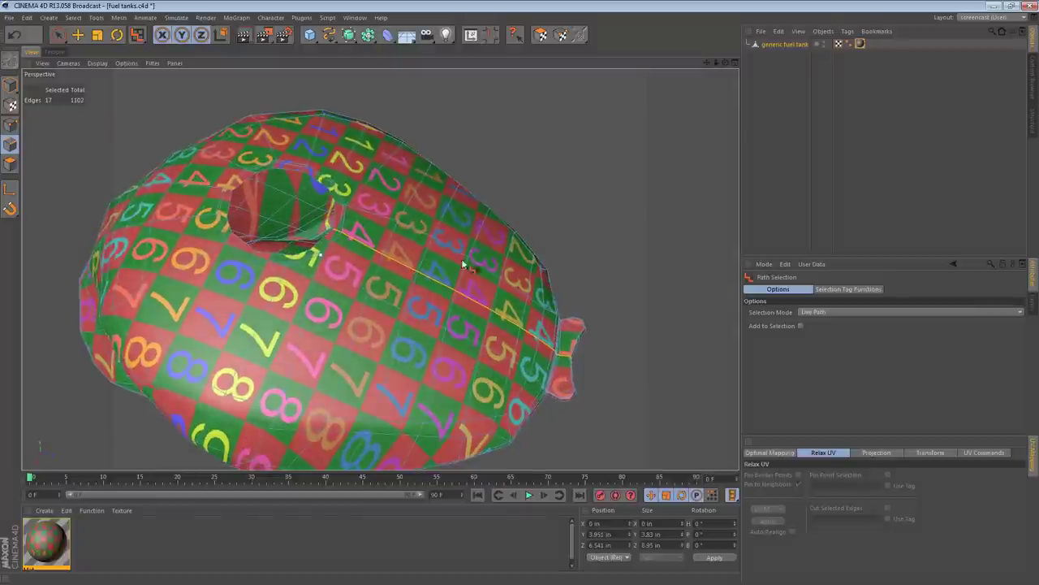
# - With the tank polygons selected in UV polygon mode, enable Cut Selected Edges for the LSCM relax
pyautogui.click(10, 163)
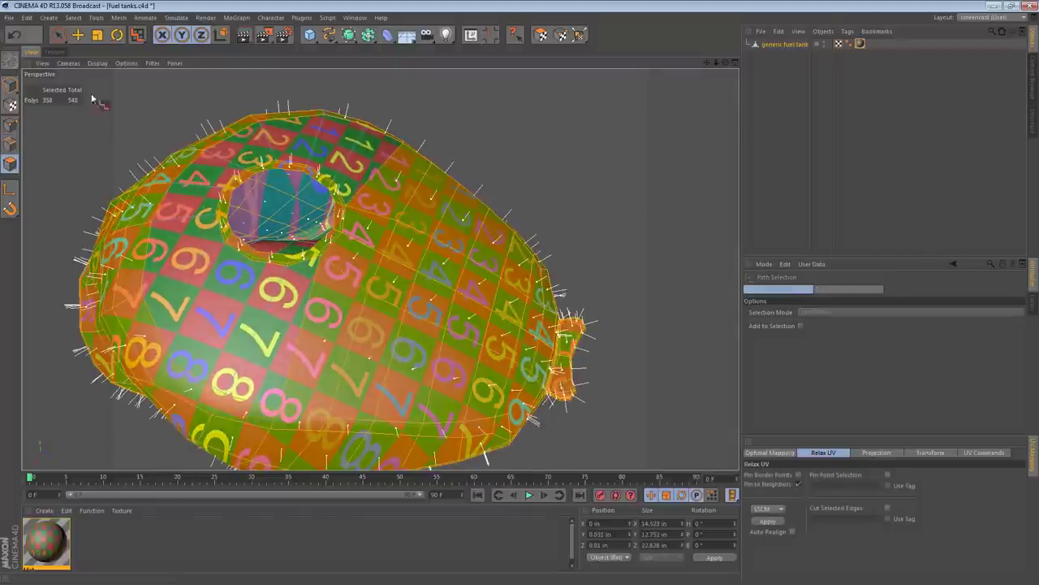
pyautogui.click(57, 52)
pyautogui.click(541, 35)
pyautogui.keyDown('alt'); pyautogui.moveTo(520, 313); pyautogui.dragTo(578, 371, button='middle'); pyautogui.keyUp('alt')
pyautogui.scroll(3, 524, 313)
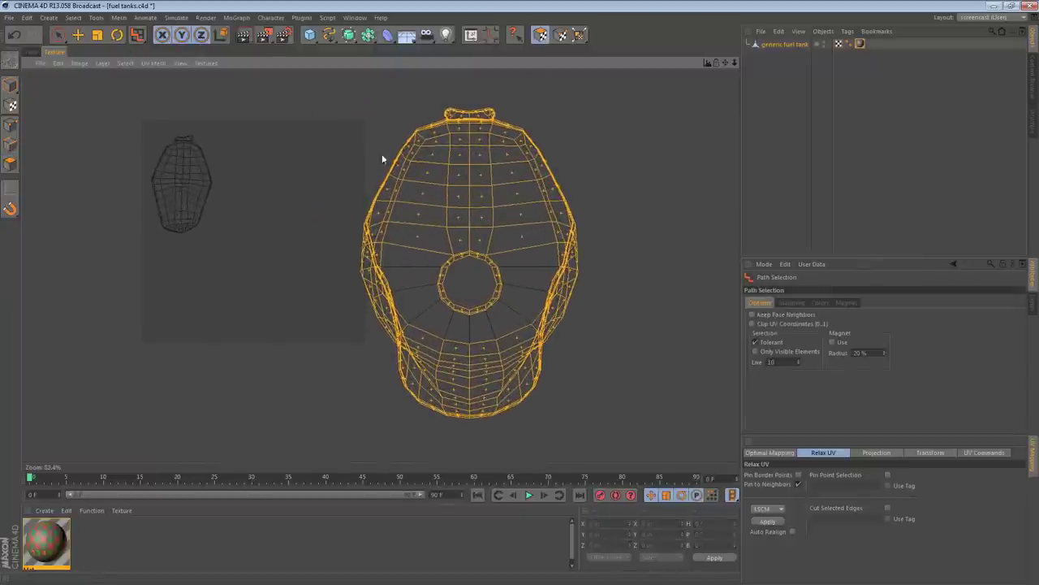
pyautogui.keyDown('alt'); pyautogui.moveTo(518, 314); pyautogui.dragTo(518, 313, button='middle'); pyautogui.keyUp('alt')
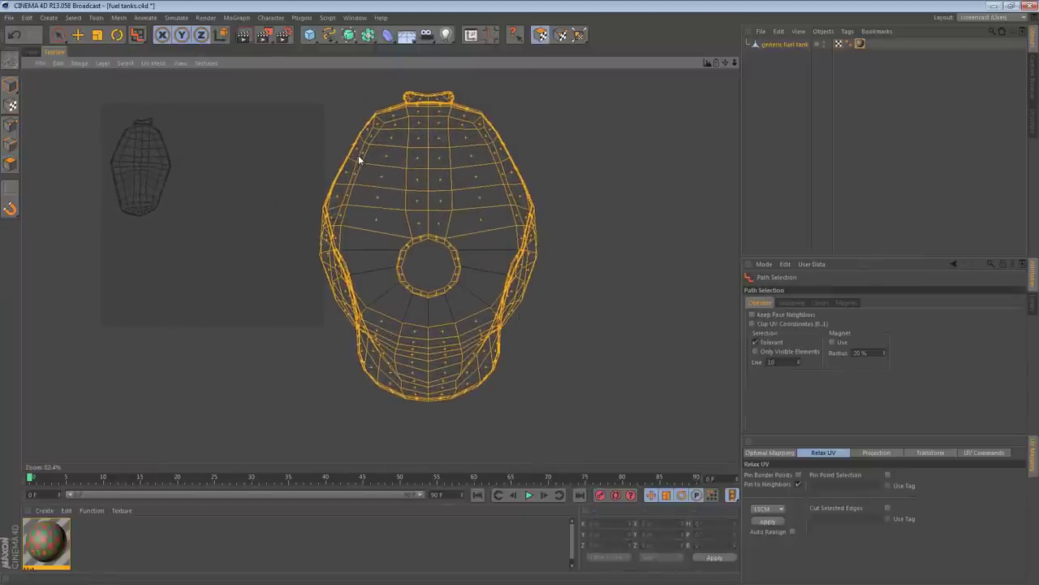
pyautogui.click(888, 508)
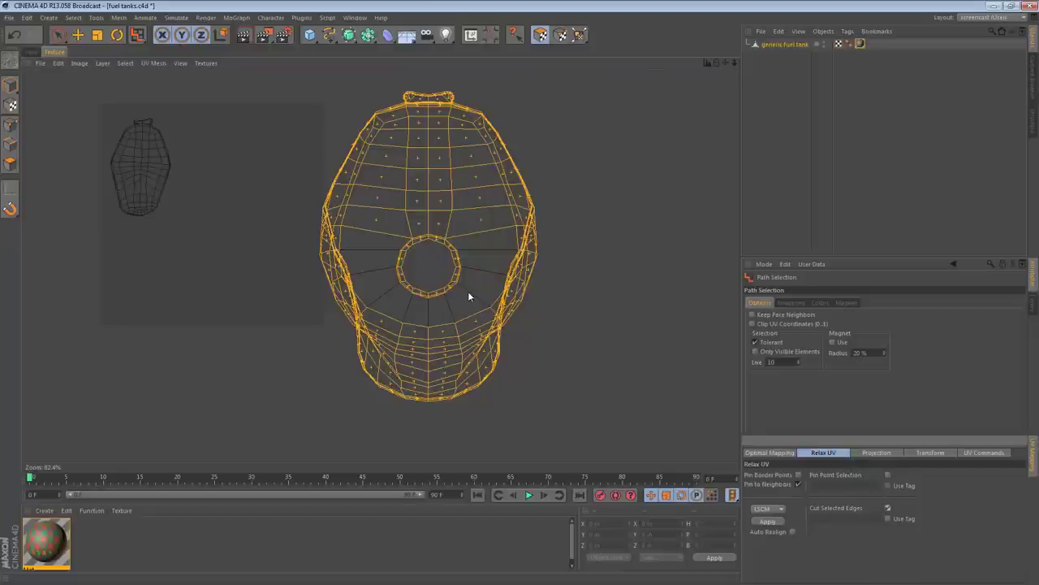
# - Try an LSCM relax on the selected polygons around the unselected top area, examine the unfolded island, and undo the relax
pyautogui.scroll(-1, 467, 266)
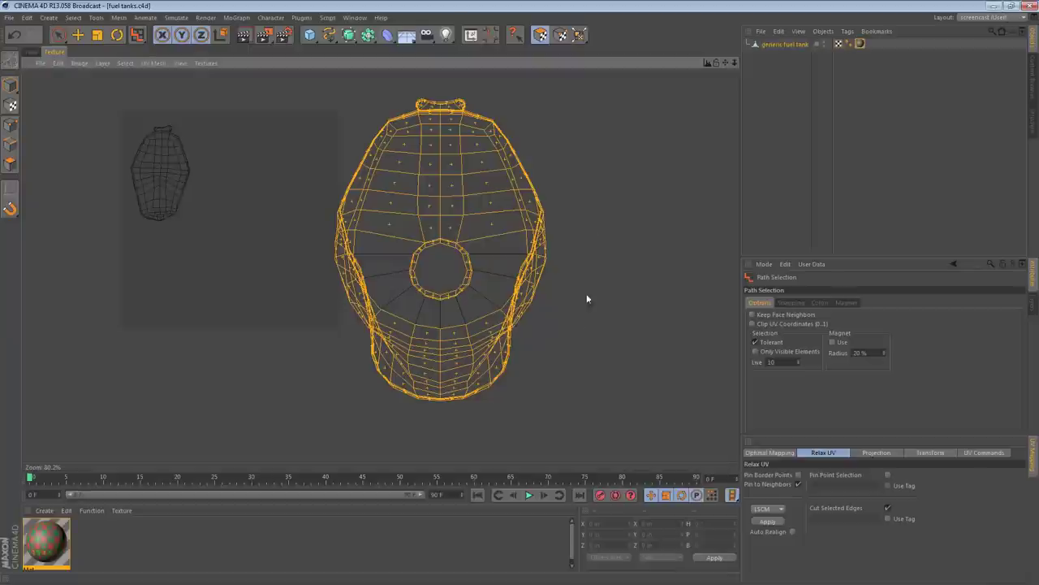
pyautogui.click(768, 522)
pyautogui.scroll(-5, 496, 313)
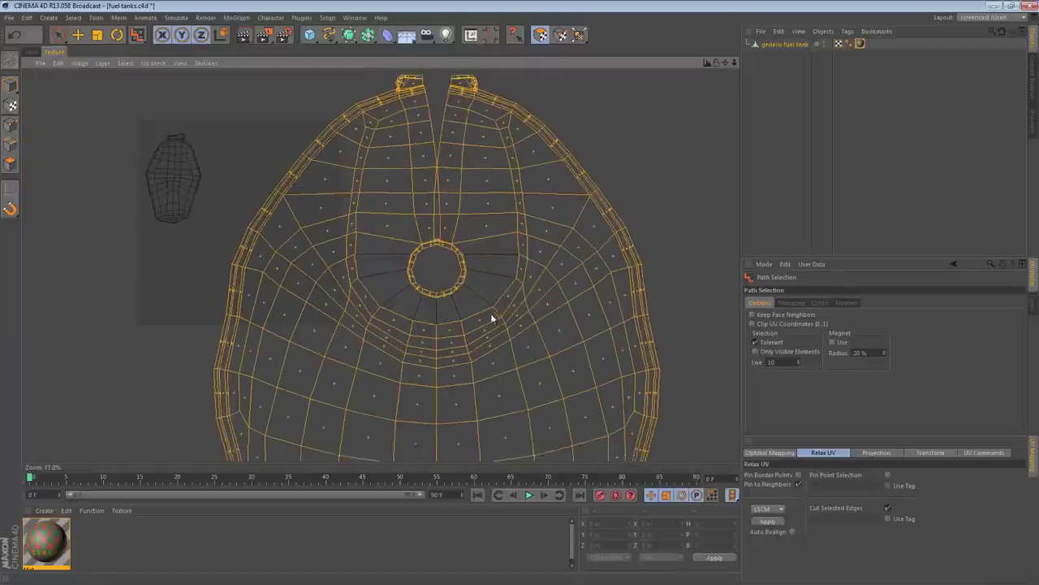
pyautogui.keyDown('alt'); pyautogui.moveTo(518, 312); pyautogui.dragTo(505, 263, button='middle'); pyautogui.keyUp('alt')
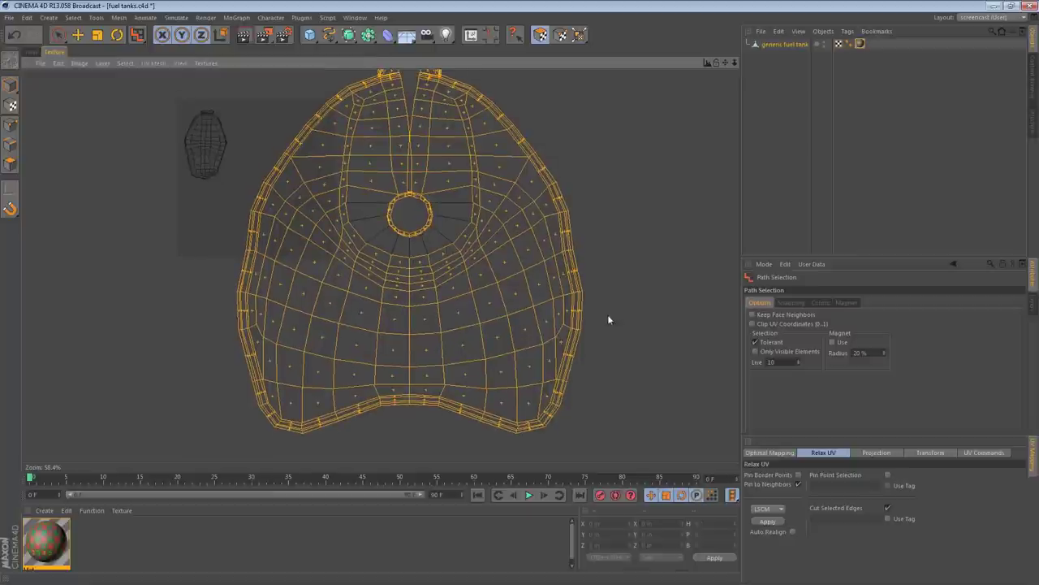
pyautogui.keyDown('alt'); pyautogui.moveTo(581, 290); pyautogui.dragTo(585, 307, button='middle'); pyautogui.keyUp('alt')
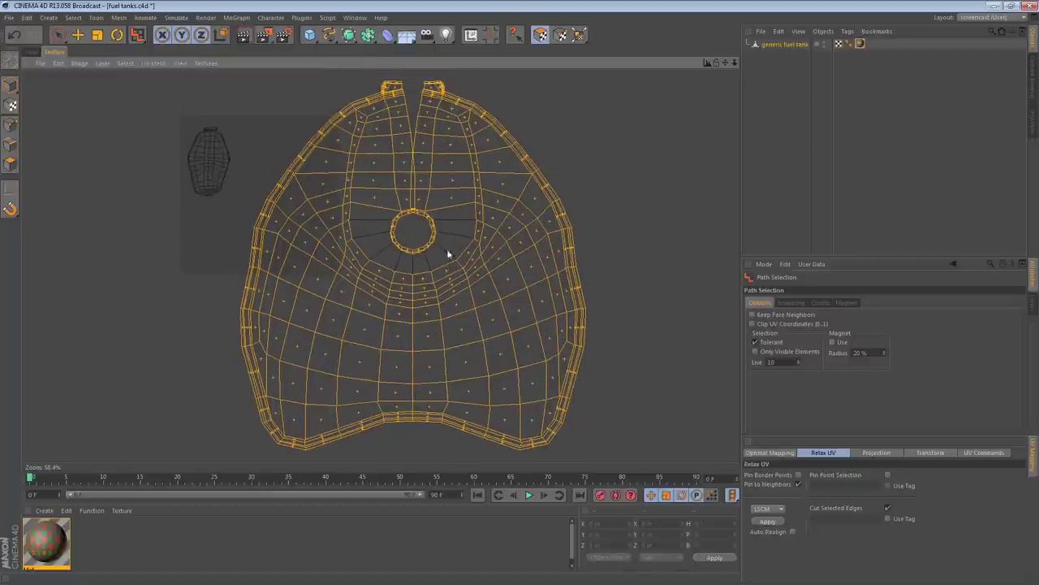
pyautogui.hotkey('ctrl', 's')
pyautogui.hotkey('ctrl', 'z')
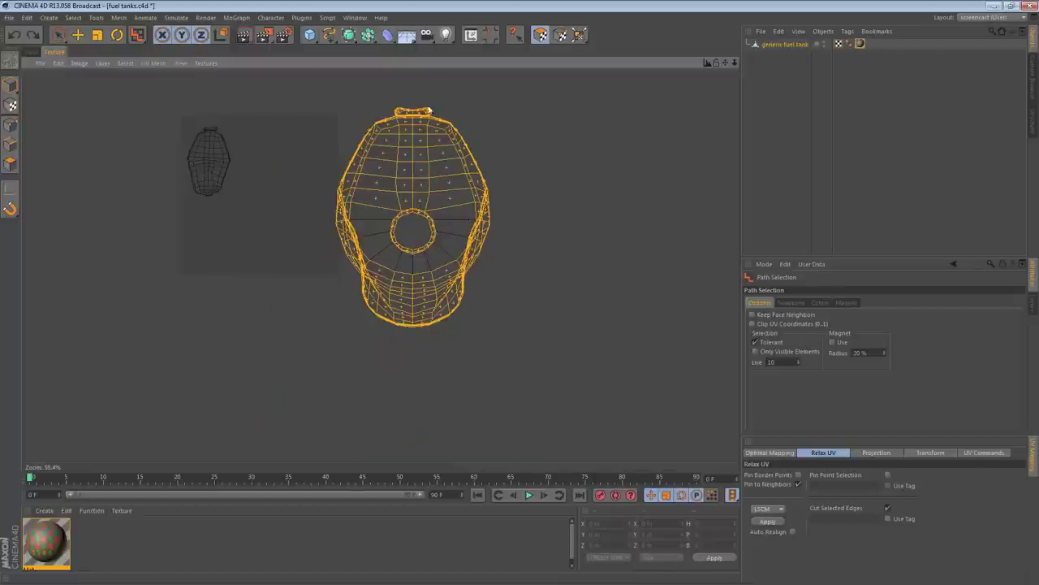
# - Select every UV polygon of the tank island, including the top area around the filler opening, with Rectangle Selection
pyautogui.moveTo(61, 38); pyautogui.dragTo(122, 50)
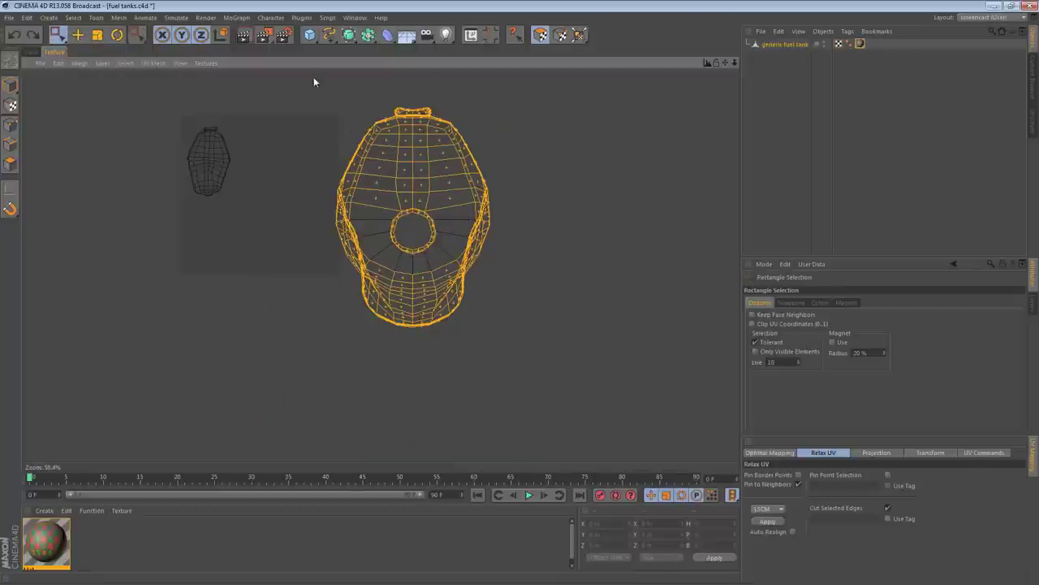
pyautogui.moveTo(317, 82); pyautogui.dragTo(544, 410)
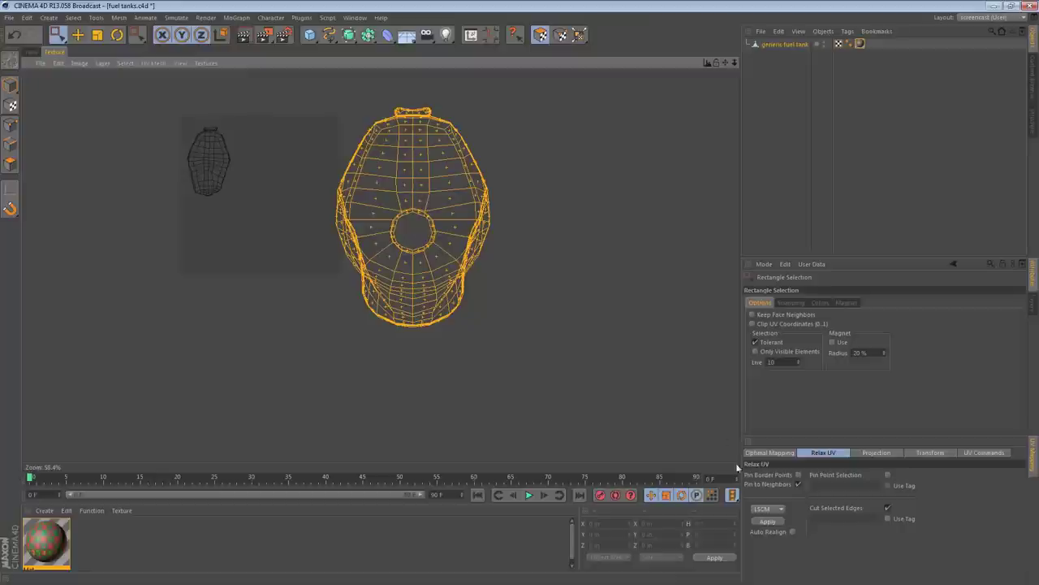
# - Try an LSCM relax on the whole tank island, check the checker texture on the model, and undo the relax
pyautogui.click(766, 521)
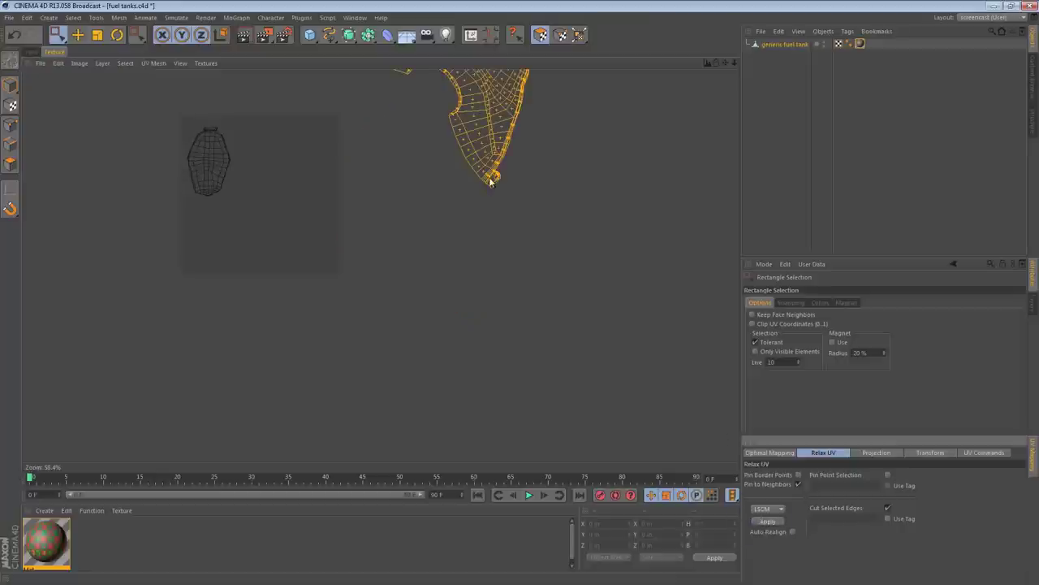
pyautogui.keyDown('alt'); pyautogui.moveTo(491, 182); pyautogui.dragTo(495, 308, button='middle'); pyautogui.keyUp('alt')
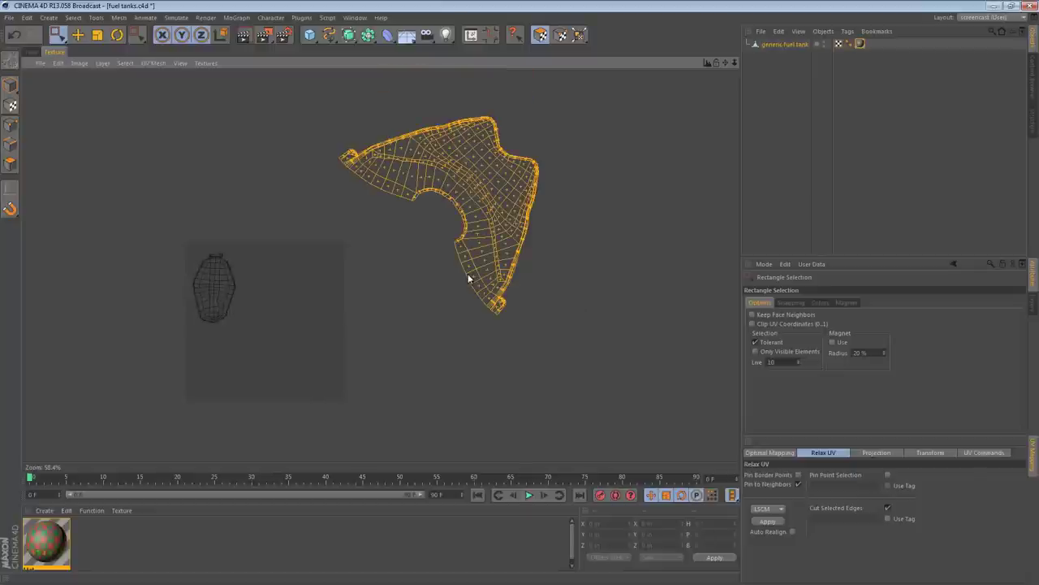
pyautogui.click(33, 52)
pyautogui.moveTo(494, 260)
pyautogui.keyDown('alt'); pyautogui.mouseDown()
pyautogui.moveTo(487, 291)
pyautogui.moveTo(480, 221)
pyautogui.moveTo(691, 226)
pyautogui.moveTo(519, 313)
pyautogui.mouseUp(); pyautogui.keyUp('alt')
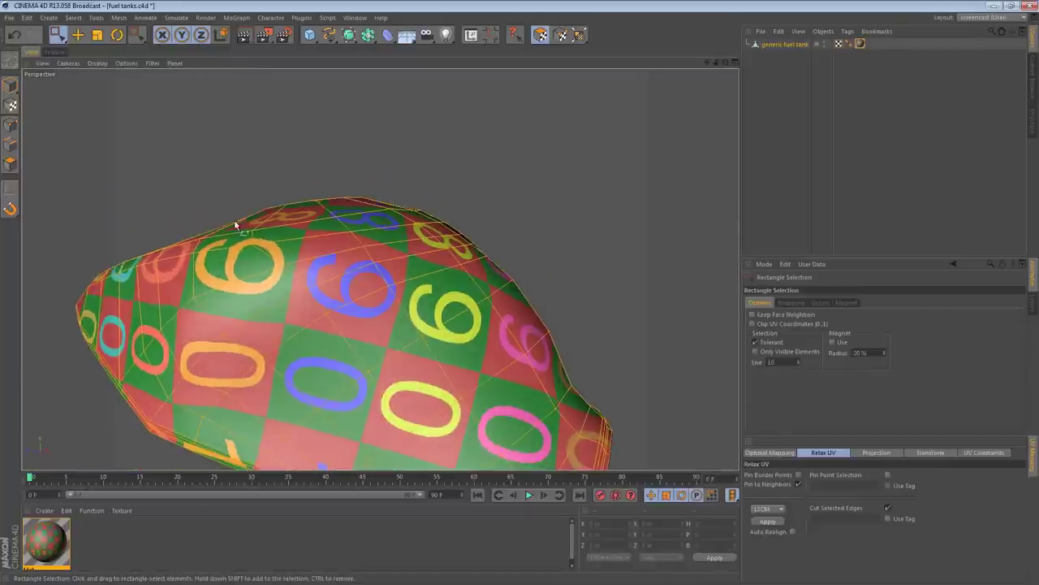
pyautogui.click(55, 52)
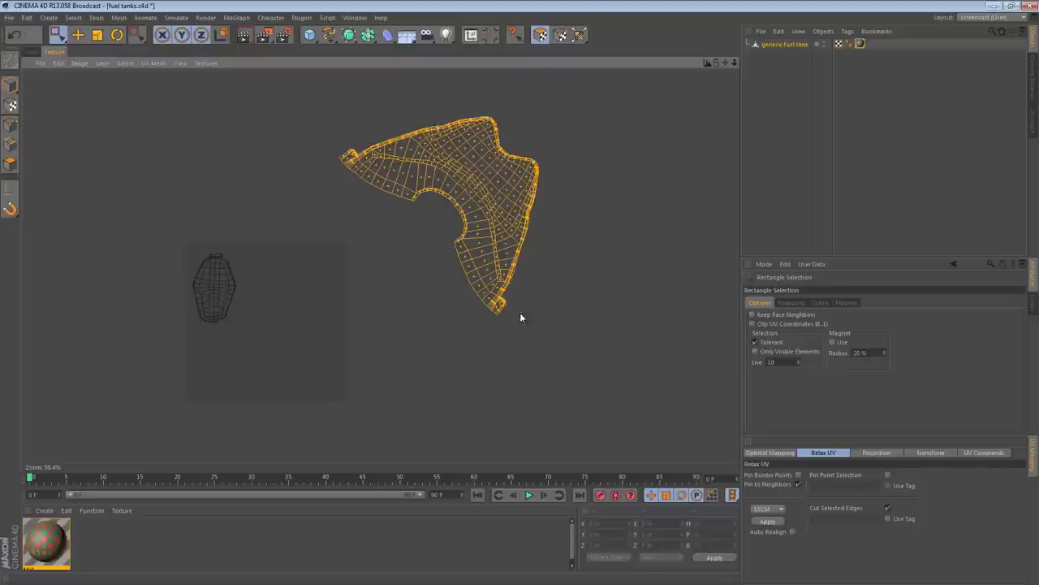
pyautogui.hotkey('ctrl', 'z')
pyautogui.scroll(10, 468, 328)
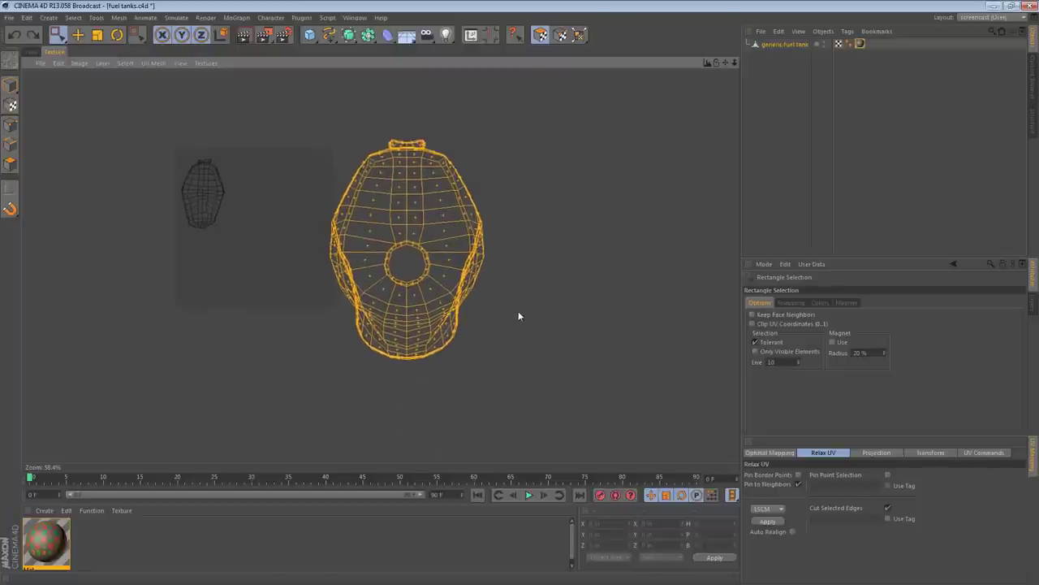
# - In UV point mode, select two centerline points just below the filler opening, at the rim and at the next polygon row
pyautogui.moveTo(418, 322); pyautogui.dragTo(380, 252, button='middle')
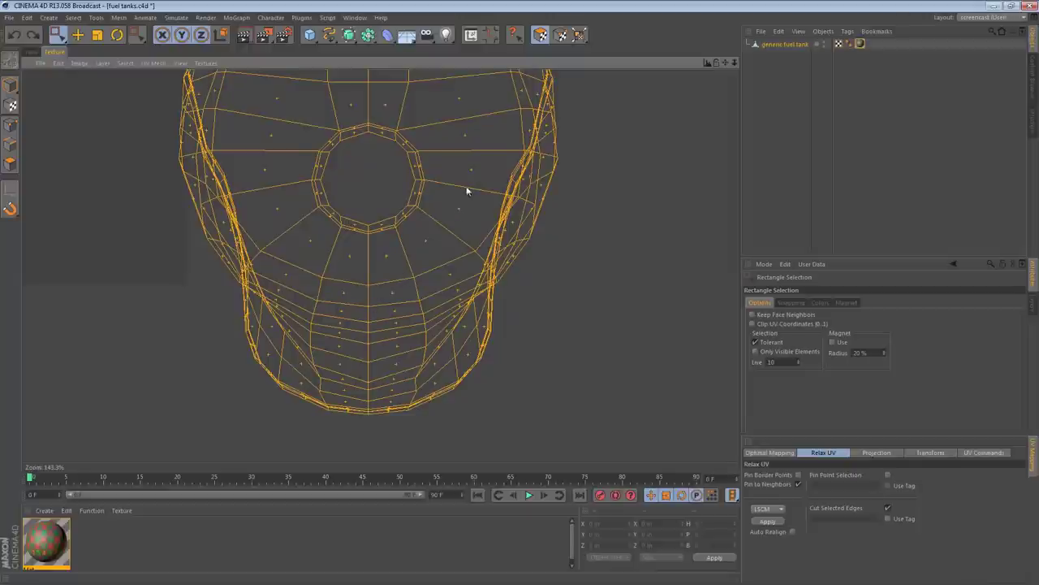
pyautogui.click(560, 34)
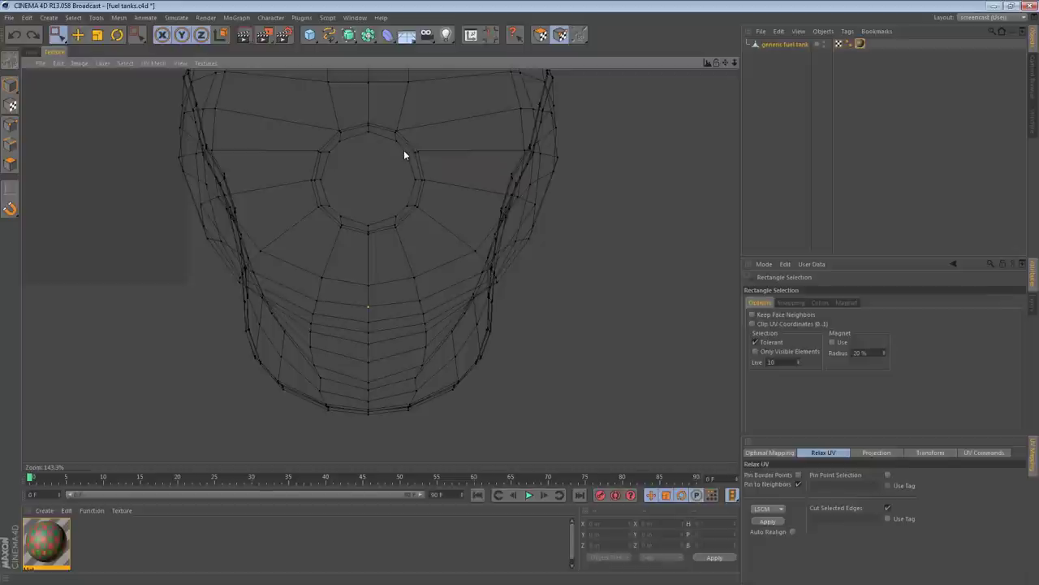
pyautogui.scroll(8, 385, 286)
pyautogui.scroll(2, 379, 274)
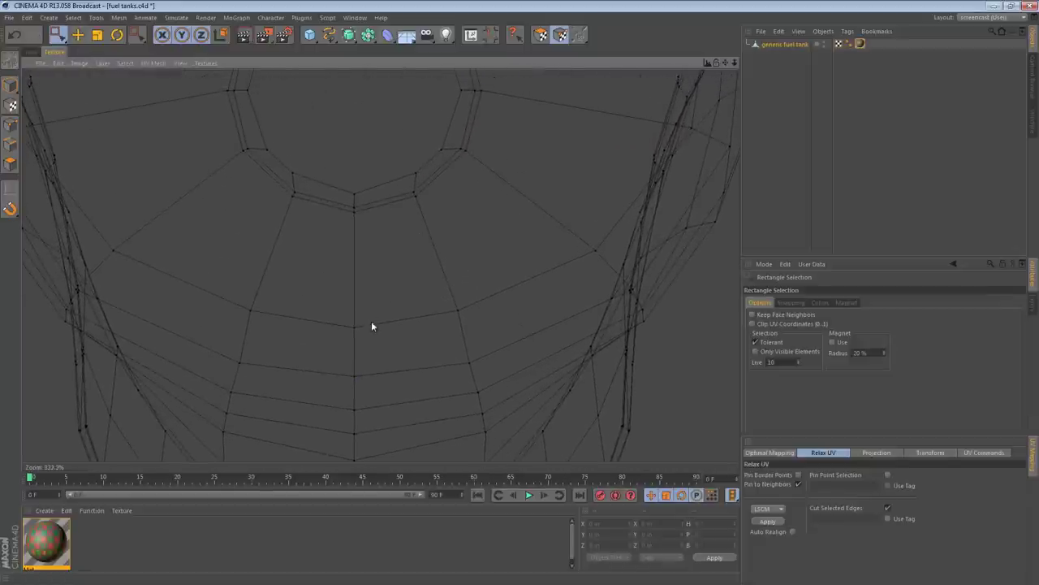
pyautogui.moveTo(364, 332); pyautogui.dragTo(337, 219)
pyautogui.scroll(-10, 639, 279)
pyautogui.scroll(-10, 518, 316)
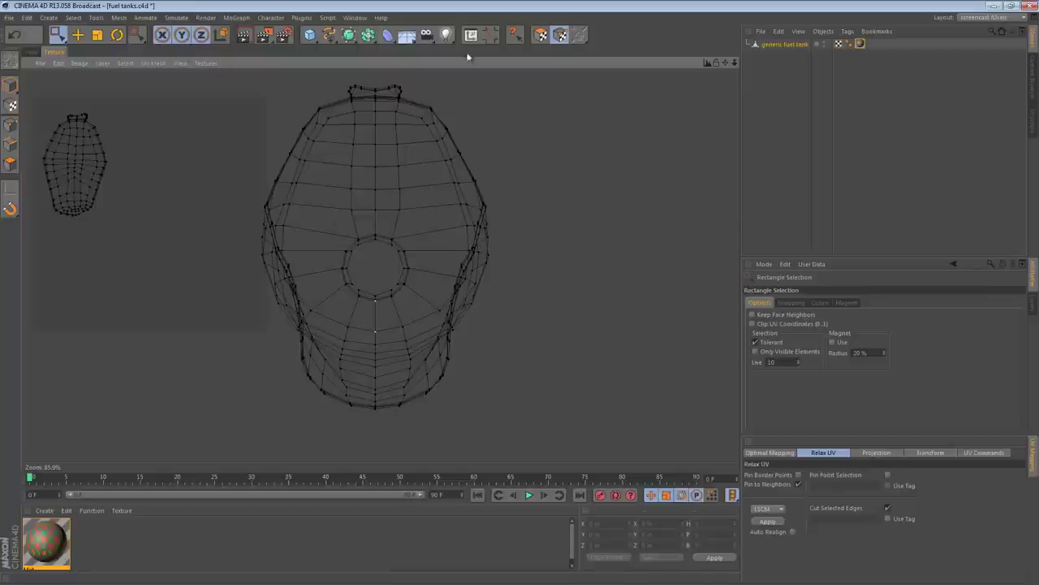
# - In UV polygon mode, enable Pin Point Selection and relax the whole tank island with LSCM along the cut edges
pyautogui.click(541, 36)
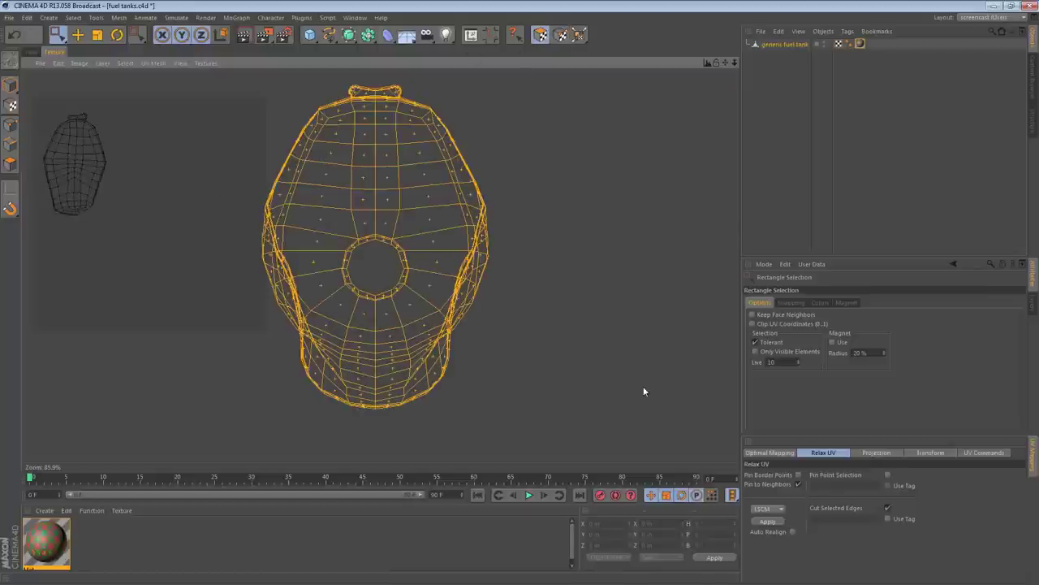
pyautogui.click(888, 475)
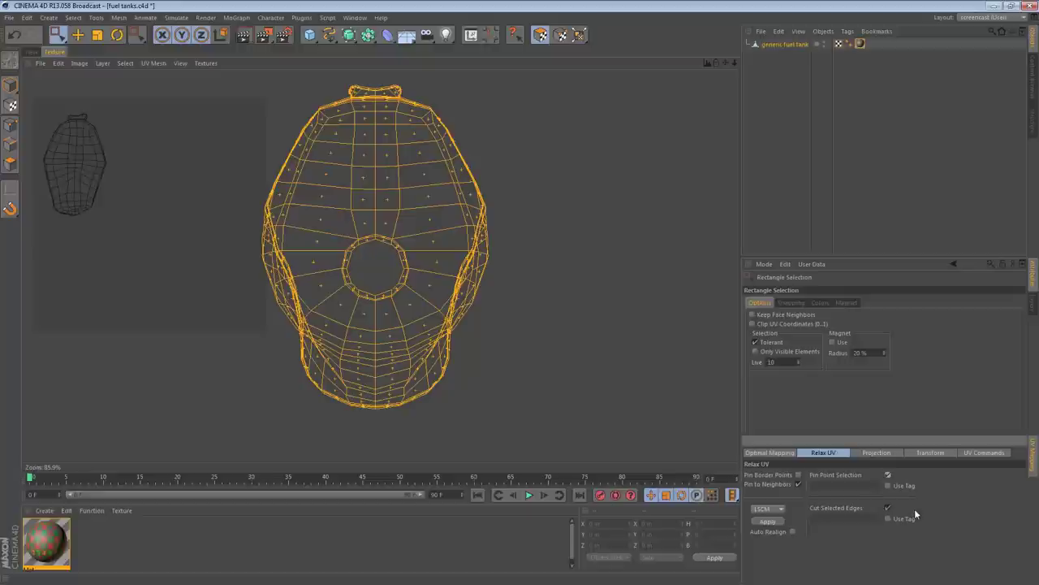
pyautogui.click(773, 523)
pyautogui.keyDown('alt'); pyautogui.moveTo(367, 334); pyautogui.dragTo(559, 323, button='right'); pyautogui.keyUp('alt')
pyautogui.keyDown('alt'); pyautogui.moveTo(526, 420); pyautogui.dragTo(522, 315, button='middle'); pyautogui.keyUp('alt')
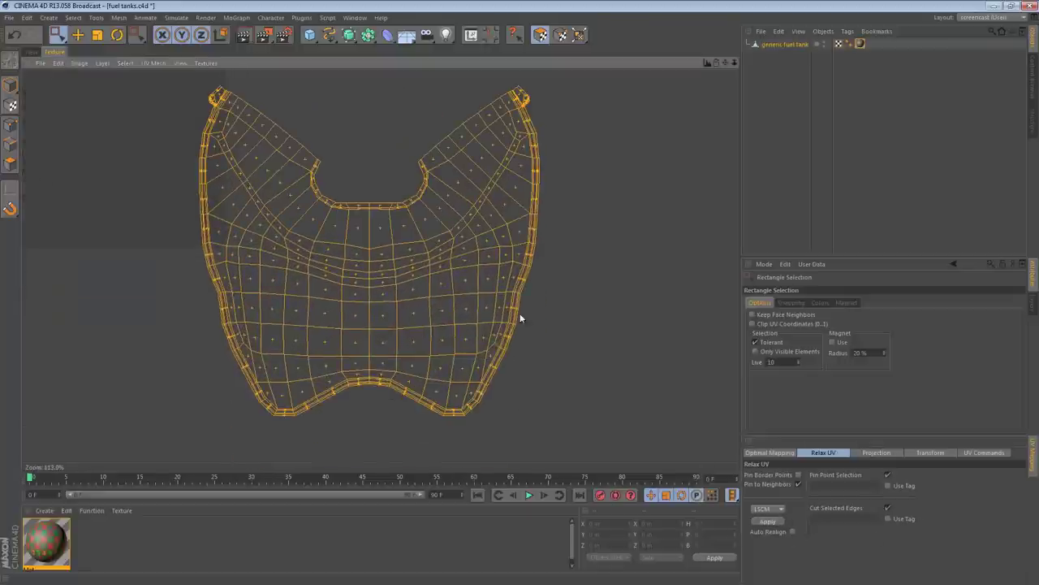
# - Live-select the polygons around the two pinned points and relax them with LSCM, with Pin Point Selection and Cut Selected Edges disabled
pyautogui.click(560, 35)
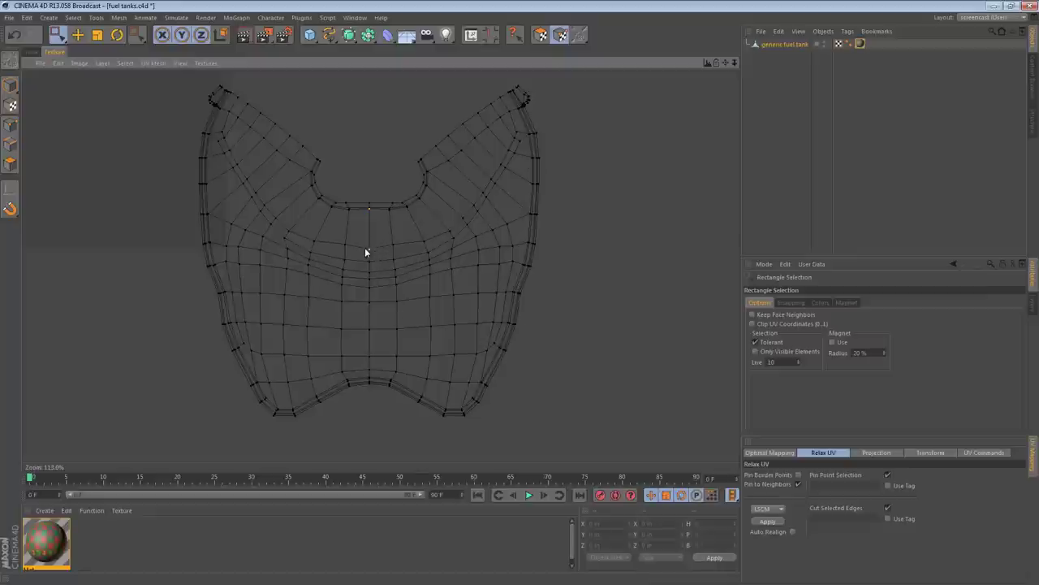
pyautogui.scroll(2, 373, 247)
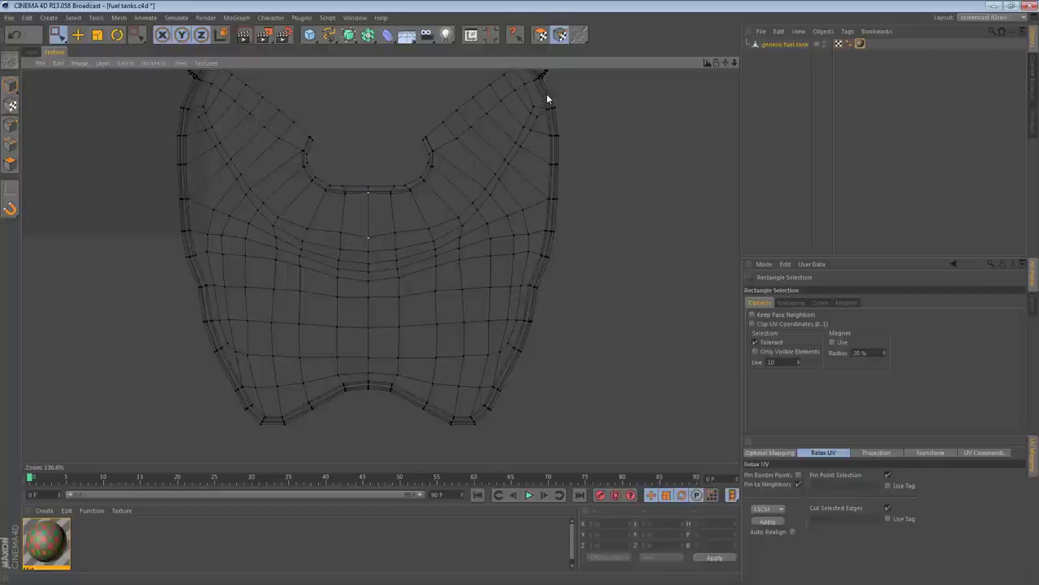
pyautogui.click(540, 35)
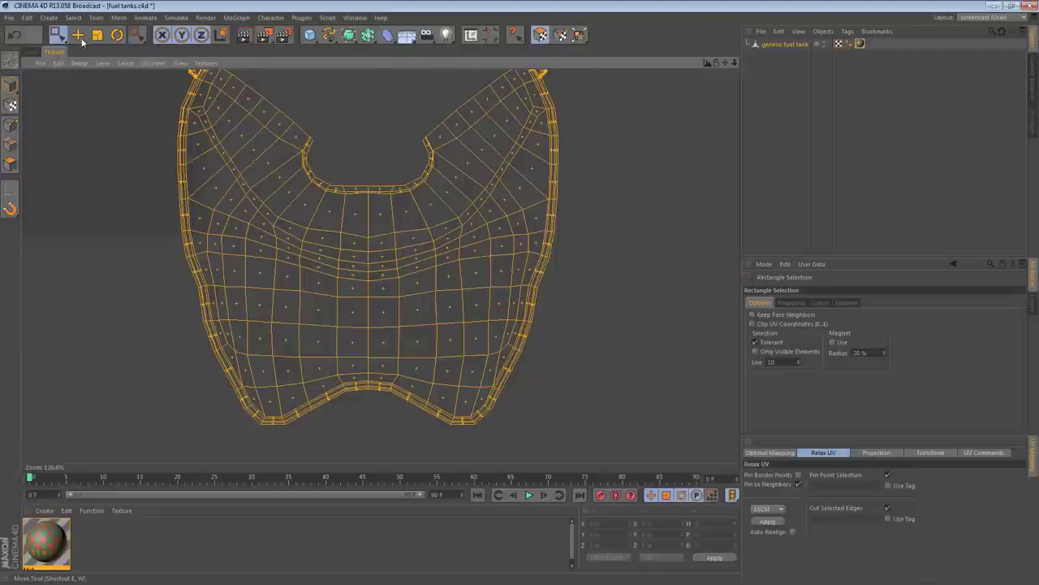
pyautogui.click(58, 34)
pyautogui.click(370, 193)
pyautogui.moveTo(369, 193)
pyautogui.mouseDown()
pyautogui.moveTo(371, 255)
pyautogui.moveTo(341, 234)
pyautogui.moveTo(347, 192)
pyautogui.moveTo(401, 231)
pyautogui.mouseUp()
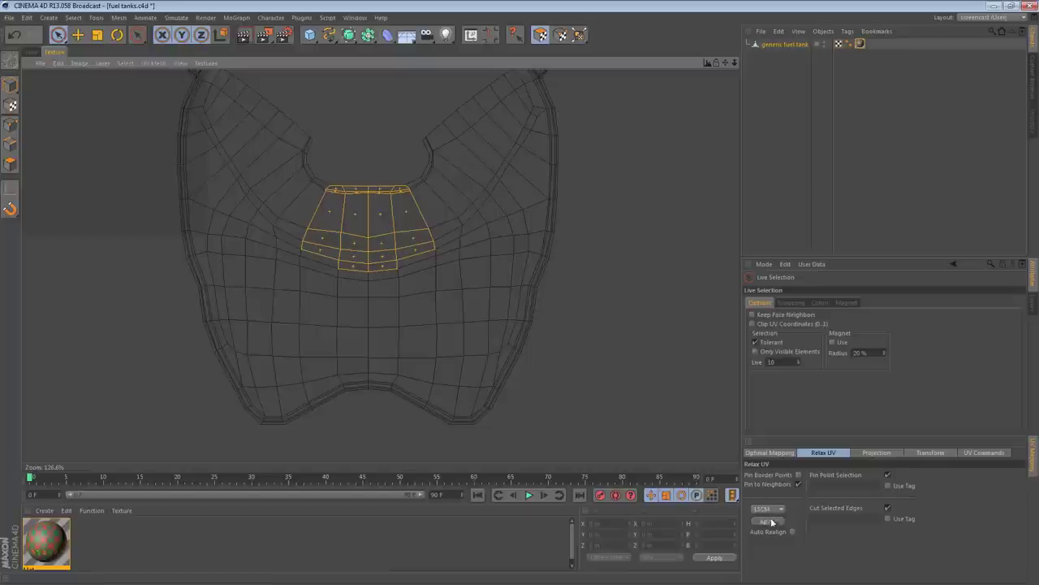
pyautogui.click(889, 509)
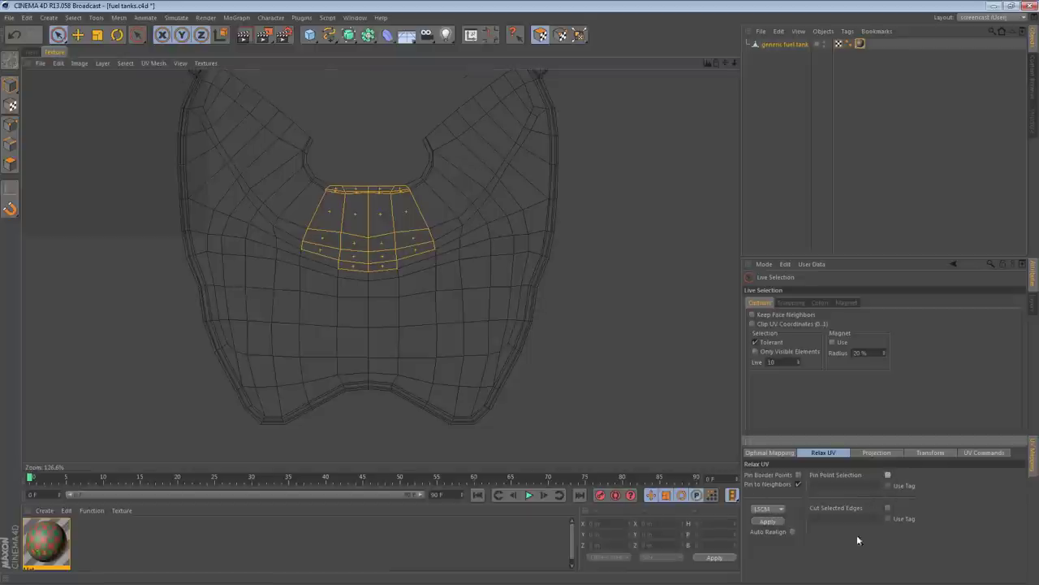
pyautogui.click(775, 522)
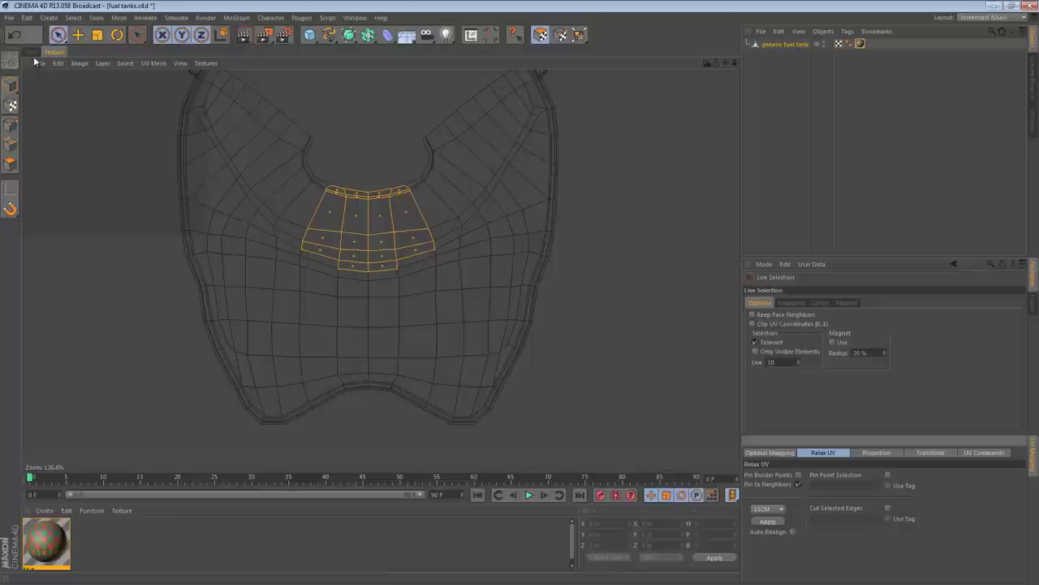
# - Select the whole relaxed island, scale it down, move it into the UV canvas beside the smaller island, and clear the selection
pyautogui.scroll(-6, 507, 316)
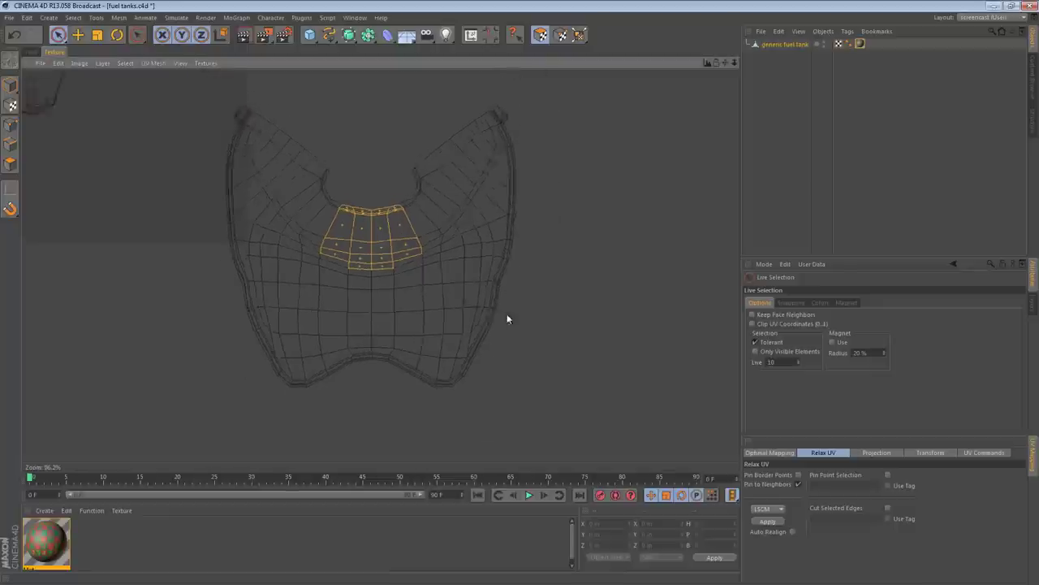
pyautogui.moveTo(263, 141); pyautogui.dragTo(532, 396)
pyautogui.press('e')
pyautogui.moveTo(505, 355); pyautogui.dragTo(518, 313)
pyautogui.press('t')
pyautogui.moveTo(374, 273); pyautogui.dragTo(520, 313)
pyautogui.press('e')
pyautogui.moveTo(520, 314); pyautogui.dragTo(520, 316)
pyautogui.click(349, 192)
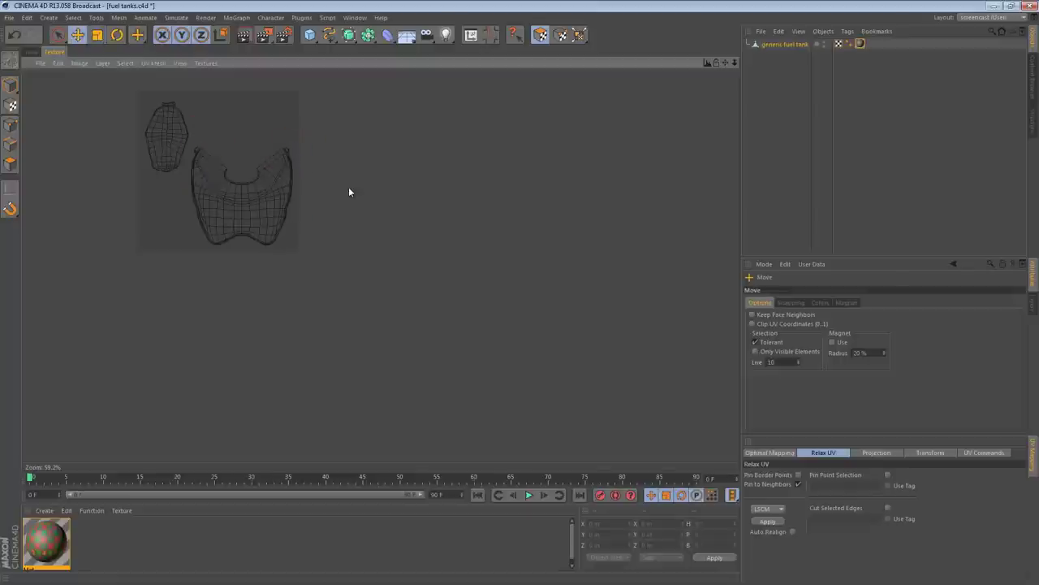
# - In model mode, examine the checker texture for distortion and seams on all sides of the tank in the perspective view
pyautogui.click(30, 53)
pyautogui.click(11, 86)
pyautogui.keyDown('alt'); pyautogui.moveTo(431, 288); pyautogui.dragTo(330, 290, button='right'); pyautogui.keyUp('alt')
pyautogui.click(335, 388)
pyautogui.keyDown('alt'); pyautogui.moveTo(403, 317); pyautogui.dragTo(375, 294); pyautogui.keyUp('alt')
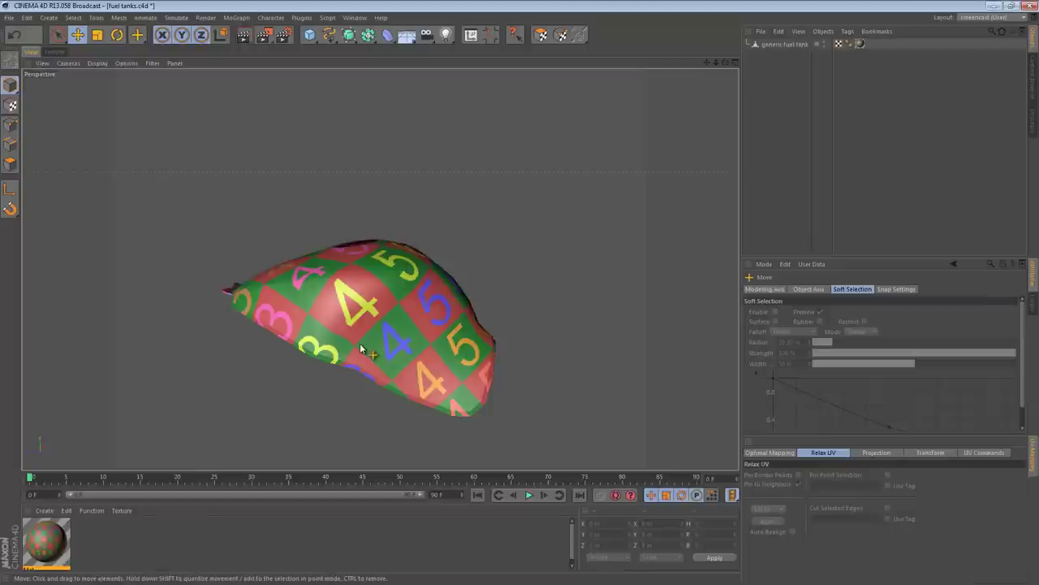
pyautogui.keyDown('alt'); pyautogui.moveTo(422, 321); pyautogui.dragTo(410, 80); pyautogui.keyUp('alt')
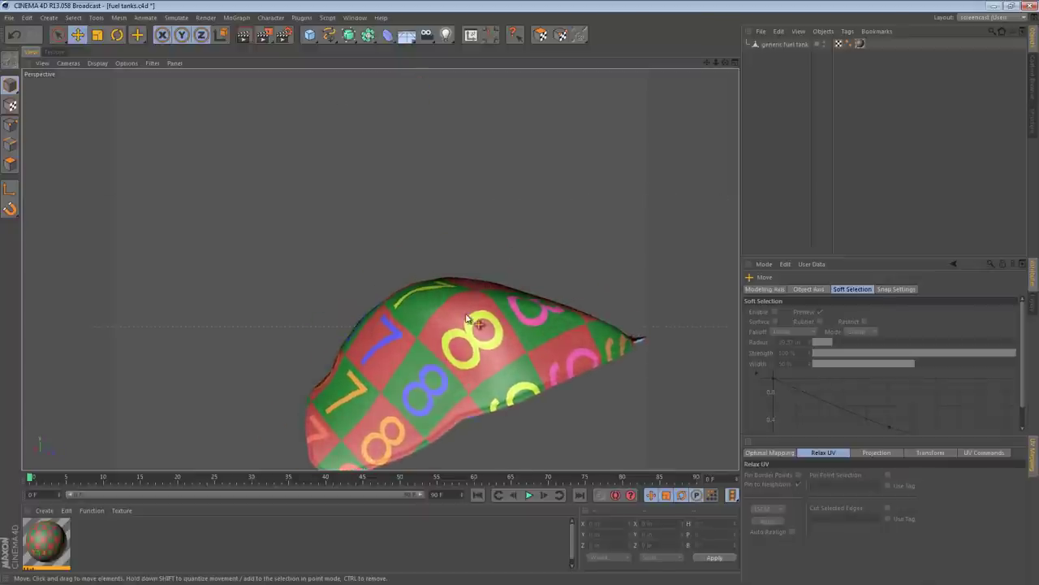
pyautogui.keyDown('alt'); pyautogui.moveTo(463, 320); pyautogui.dragTo(495, 338); pyautogui.keyUp('alt')
pyautogui.keyDown('alt'); pyautogui.moveTo(496, 174); pyautogui.dragTo(297, 221); pyautogui.keyUp('alt')
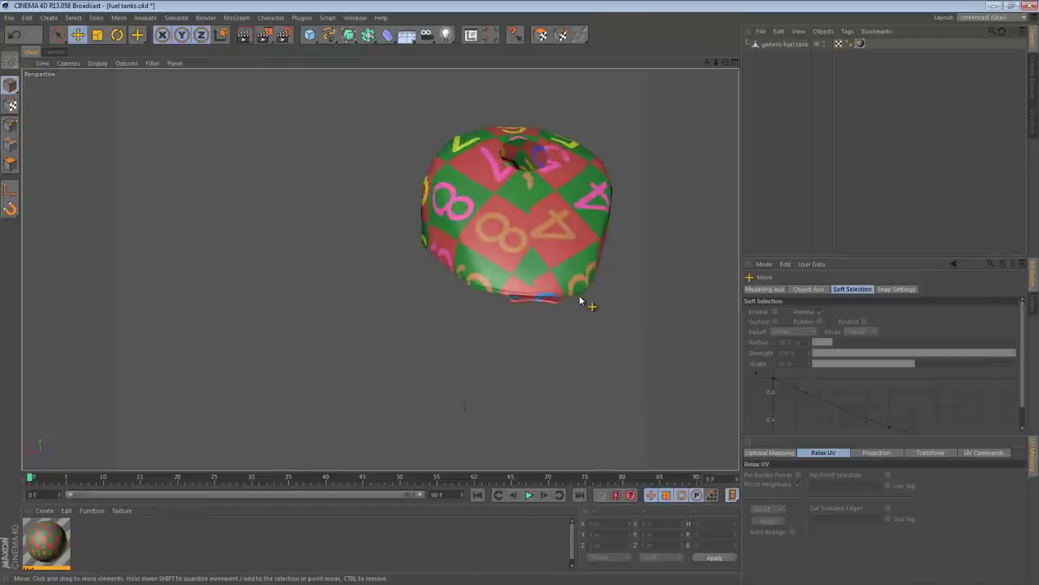
pyautogui.keyDown('alt'); pyautogui.moveTo(587, 304); pyautogui.dragTo(309, 255); pyautogui.keyUp('alt')
pyautogui.keyDown('alt'); pyautogui.moveTo(404, 285); pyautogui.dragTo(620, 345); pyautogui.keyUp('alt')
pyautogui.keyDown('alt'); pyautogui.moveTo(367, 180); pyautogui.dragTo(440, 181); pyautogui.keyUp('alt')
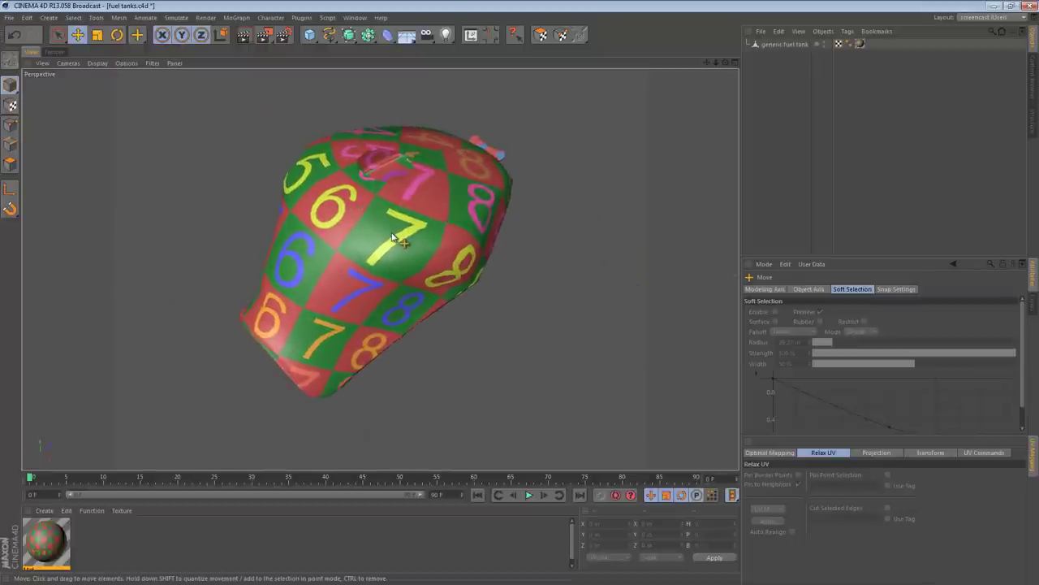
# - Select both UV islands, scale them up beyond the texture canvas, and move them so the checker pattern tiles more densely
pyautogui.click(53, 52)
pyautogui.click(540, 34)
pyautogui.keyDown('alt'); pyautogui.moveTo(241, 179); pyautogui.dragTo(375, 217, button='middle'); pyautogui.keyUp('alt')
pyautogui.moveTo(64, 36); pyautogui.dragTo(98, 68)
pyautogui.moveTo(245, 130); pyautogui.dragTo(463, 309)
pyautogui.press('t')
pyautogui.scroll(5, 522, 314)
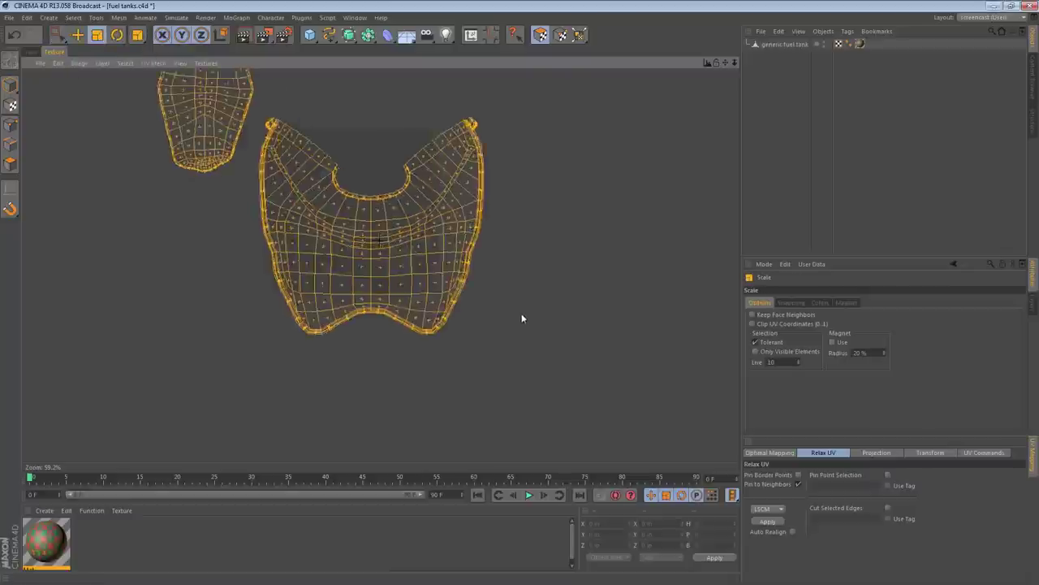
pyautogui.moveTo(524, 317); pyautogui.dragTo(527, 317)
pyautogui.press('e')
pyautogui.moveTo(372, 230); pyautogui.dragTo(521, 318)
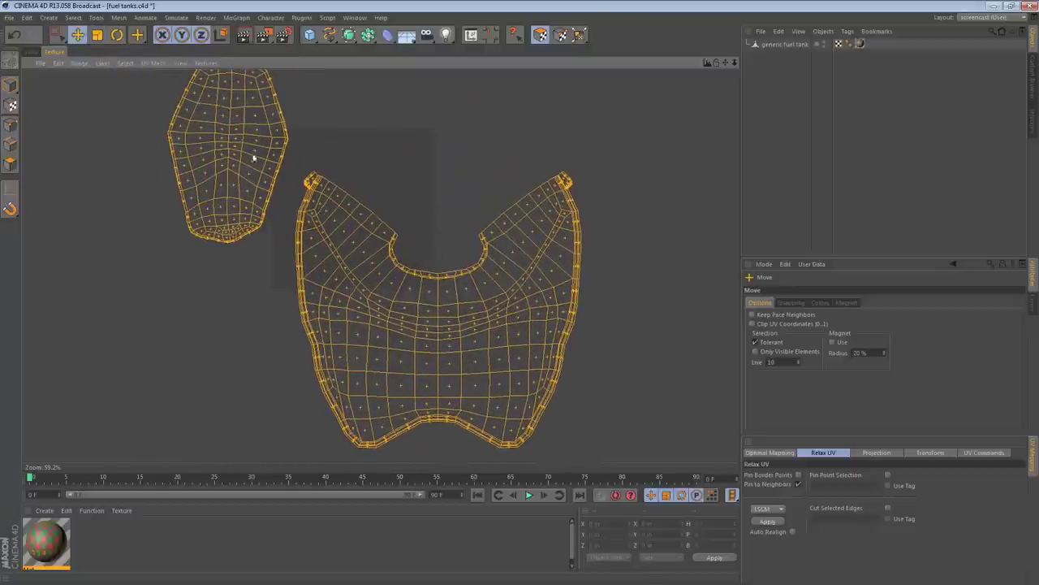
# - Check the denser checker pattern on the tank in the perspective view with model mode active
pyautogui.click(30, 52)
pyautogui.keyDown('alt'); pyautogui.moveTo(467, 270); pyautogui.dragTo(325, 166); pyautogui.keyUp('alt')
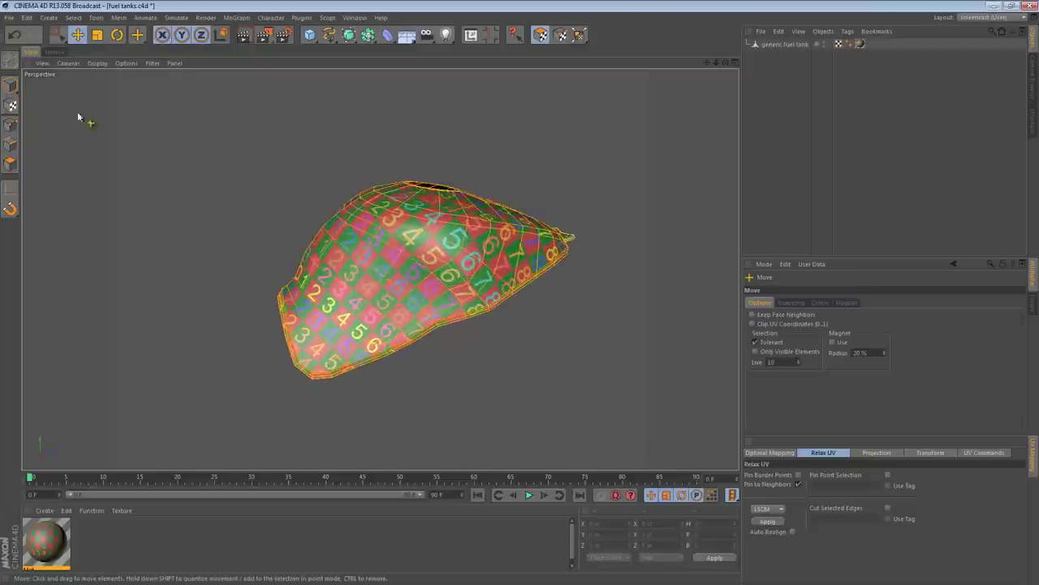
pyautogui.click(10, 85)
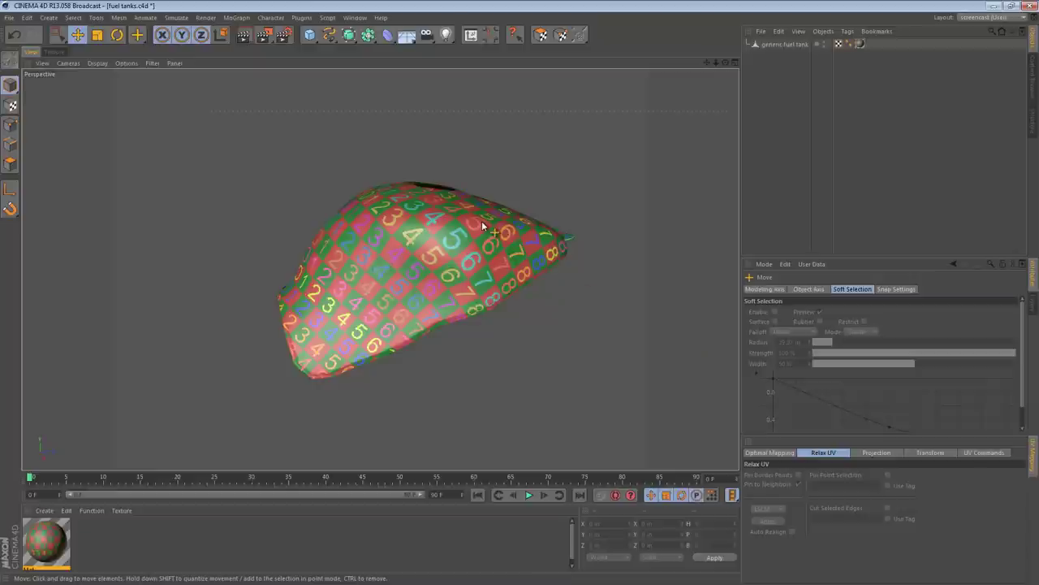
# - Examine the dense checker pattern on the front, top and both sides of the tank for stretching and symmetry
pyautogui.keyDown('alt'); pyautogui.moveTo(525, 237); pyautogui.dragTo(538, 378); pyautogui.keyUp('alt')
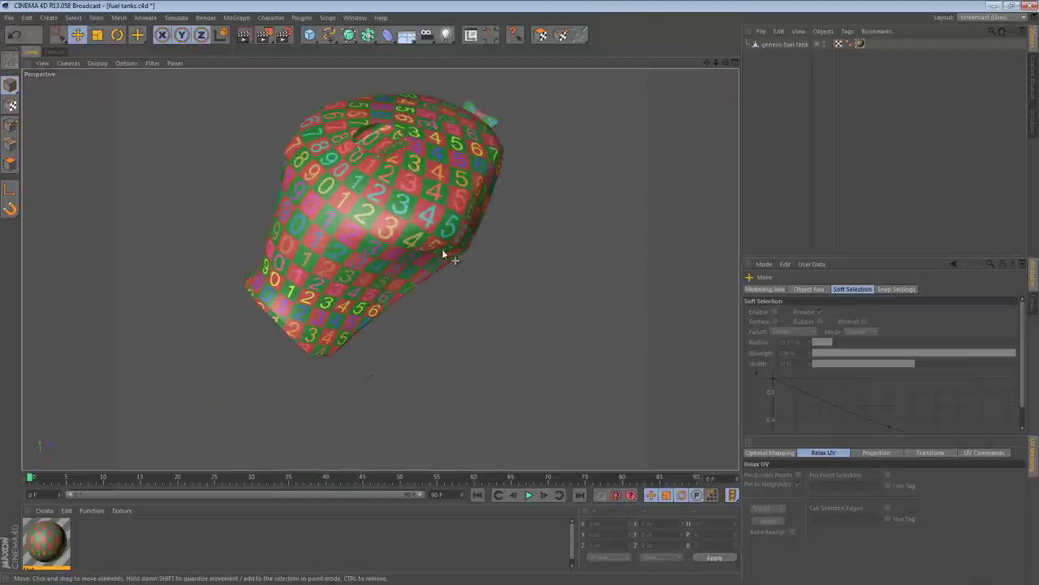
pyautogui.keyDown('alt'); pyautogui.moveTo(450, 273); pyautogui.dragTo(461, 235); pyautogui.keyUp('alt')
pyautogui.keyDown('alt'); pyautogui.moveTo(344, 243); pyautogui.dragTo(320, 212); pyautogui.keyUp('alt')
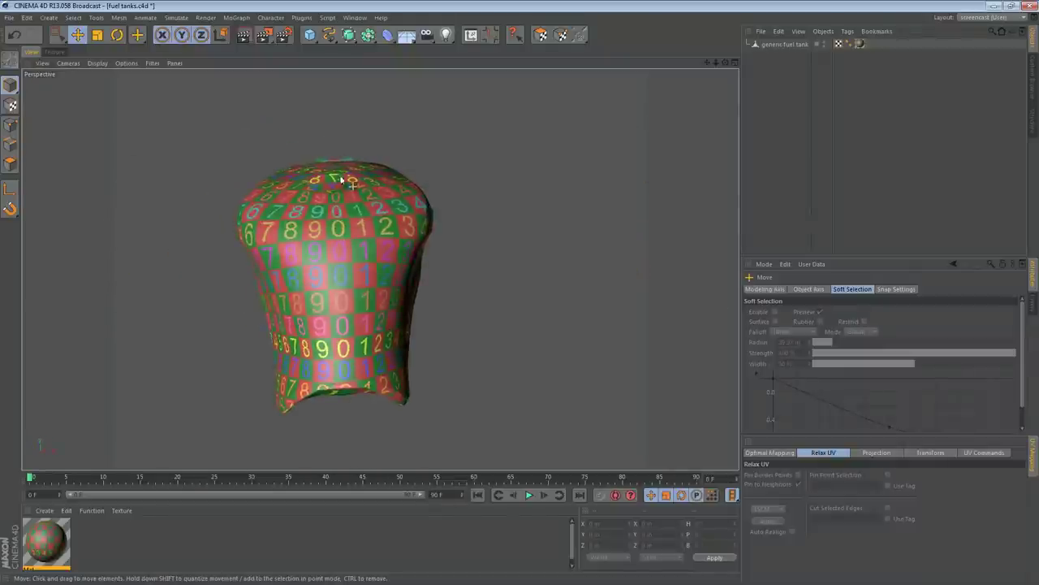
pyautogui.keyDown('alt'); pyautogui.moveTo(355, 380); pyautogui.dragTo(192, 210); pyautogui.keyUp('alt')
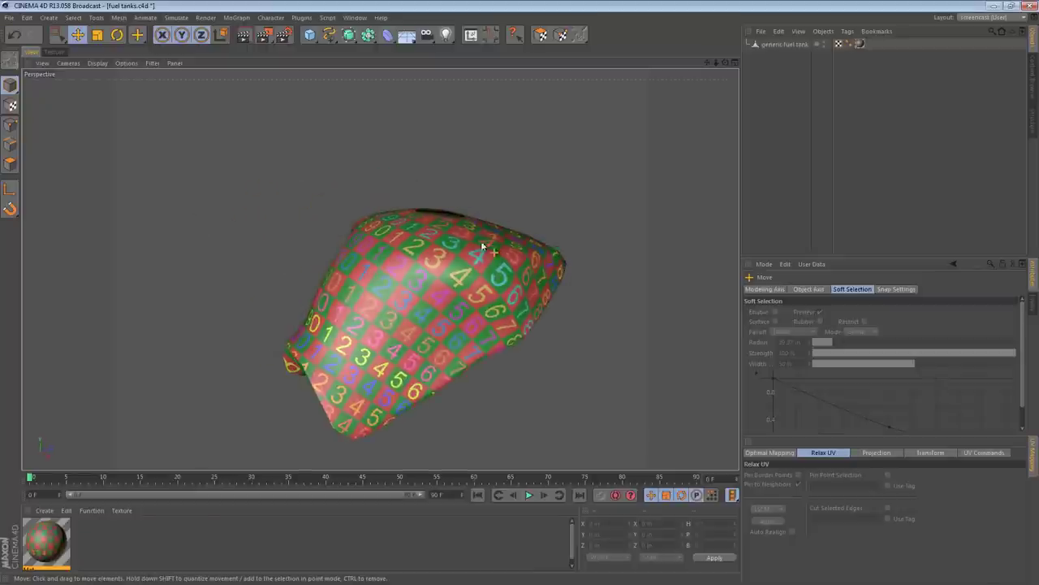
pyautogui.keyDown('alt'); pyautogui.moveTo(330, 355); pyautogui.dragTo(476, 336); pyautogui.keyUp('alt')
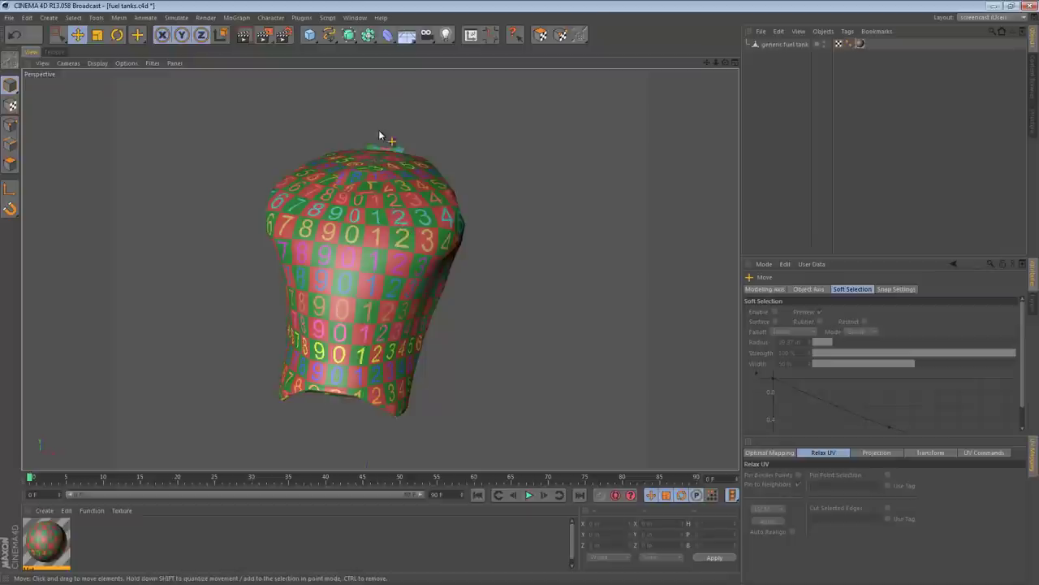
pyautogui.keyDown('alt'); pyautogui.moveTo(400, 357); pyautogui.dragTo(173, 238); pyautogui.keyUp('alt')
pyautogui.keyDown('alt'); pyautogui.moveTo(457, 295); pyautogui.dragTo(328, 376); pyautogui.keyUp('alt')
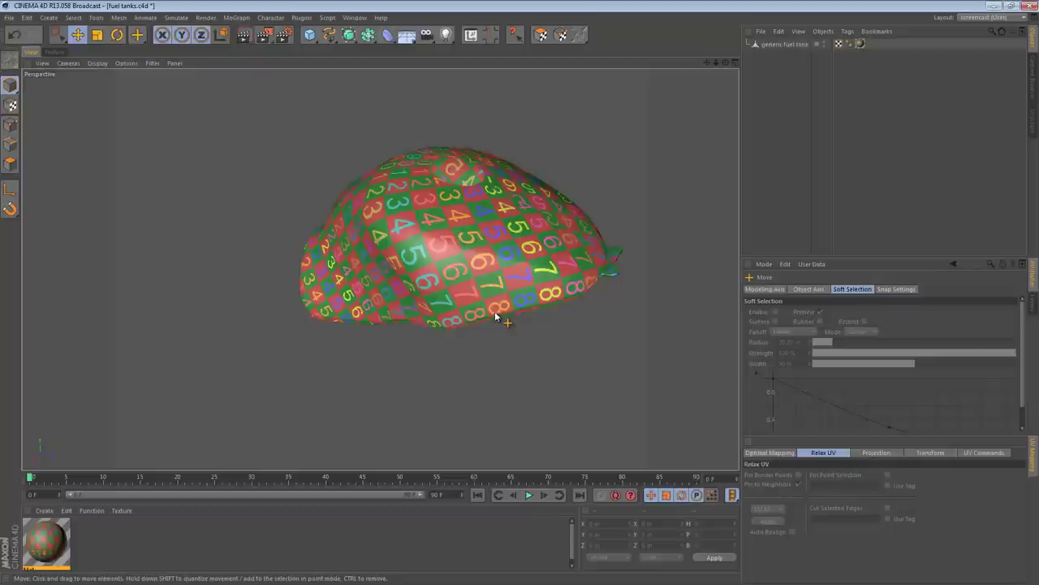
pyautogui.keyDown('alt'); pyautogui.moveTo(437, 305); pyautogui.dragTo(494, 262); pyautogui.keyUp('alt')
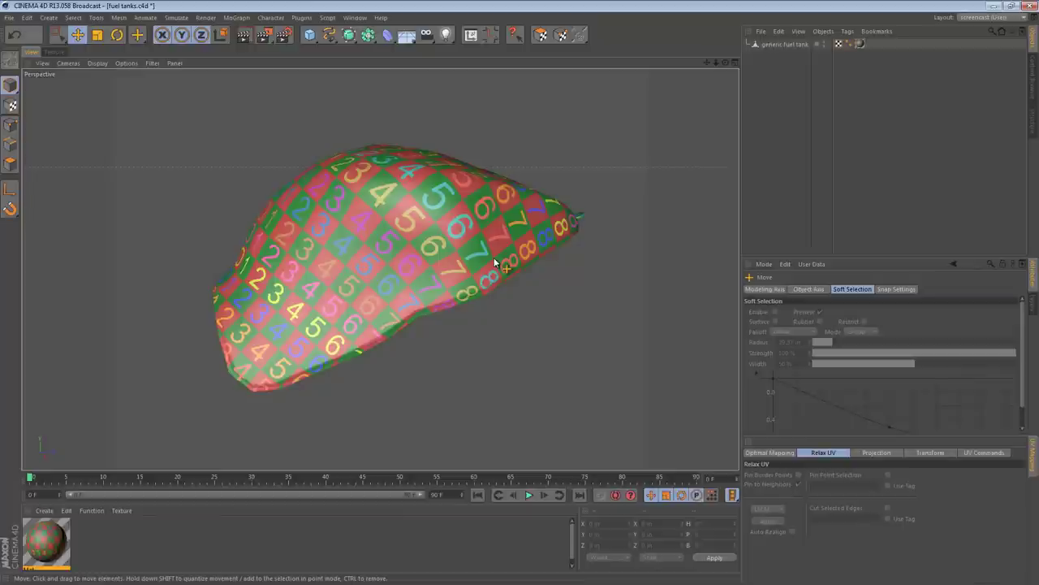
# - Review both complete UV islands in the texture view, and return to the textured tank in the perspective view
pyautogui.click(54, 51)
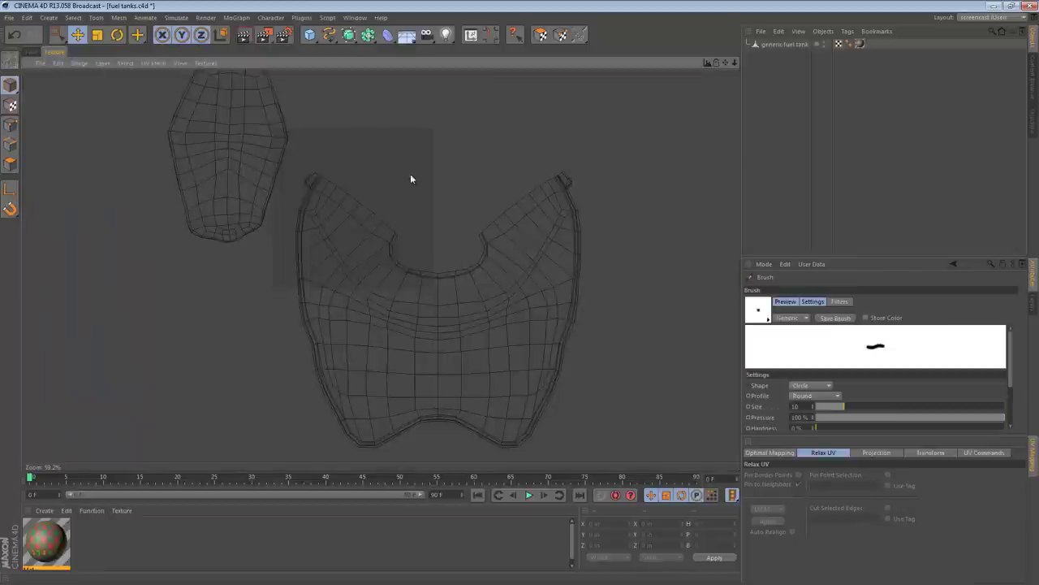
pyautogui.scroll(-2, 512, 314)
pyautogui.keyDown('alt'); pyautogui.moveTo(518, 299); pyautogui.dragTo(520, 314, button='middle'); pyautogui.keyUp('alt')
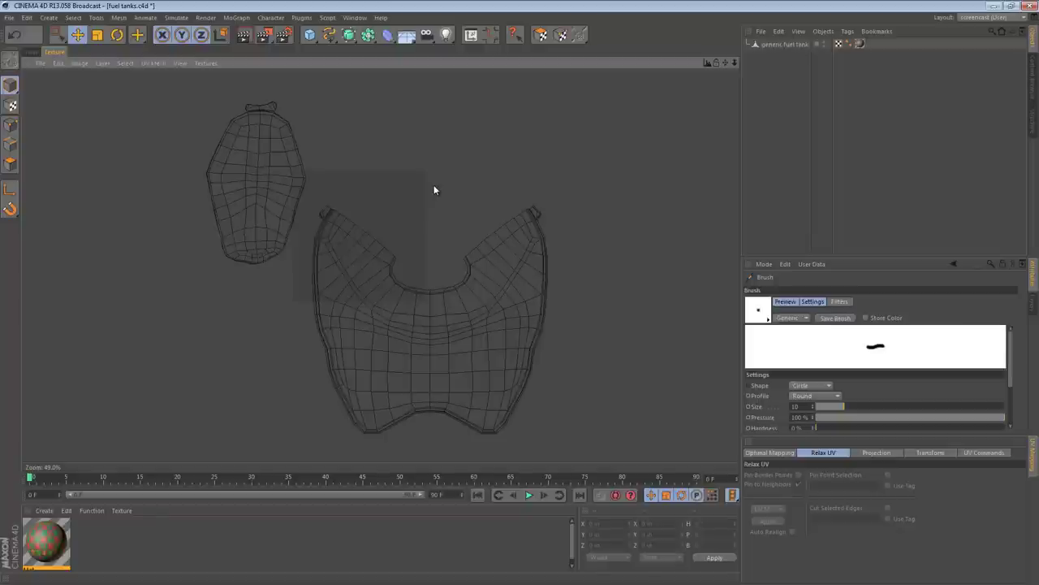
pyautogui.click(32, 52)
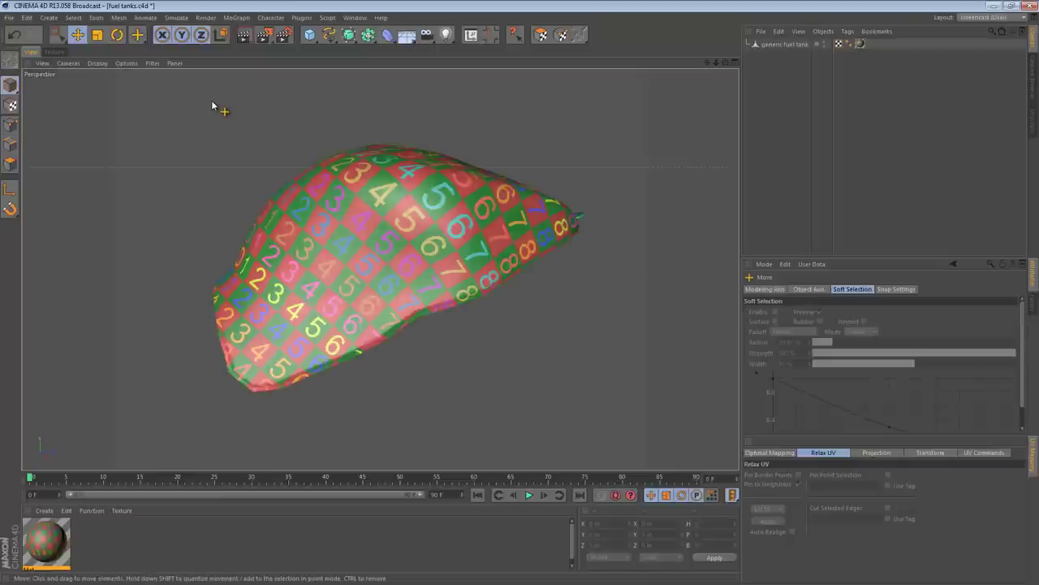